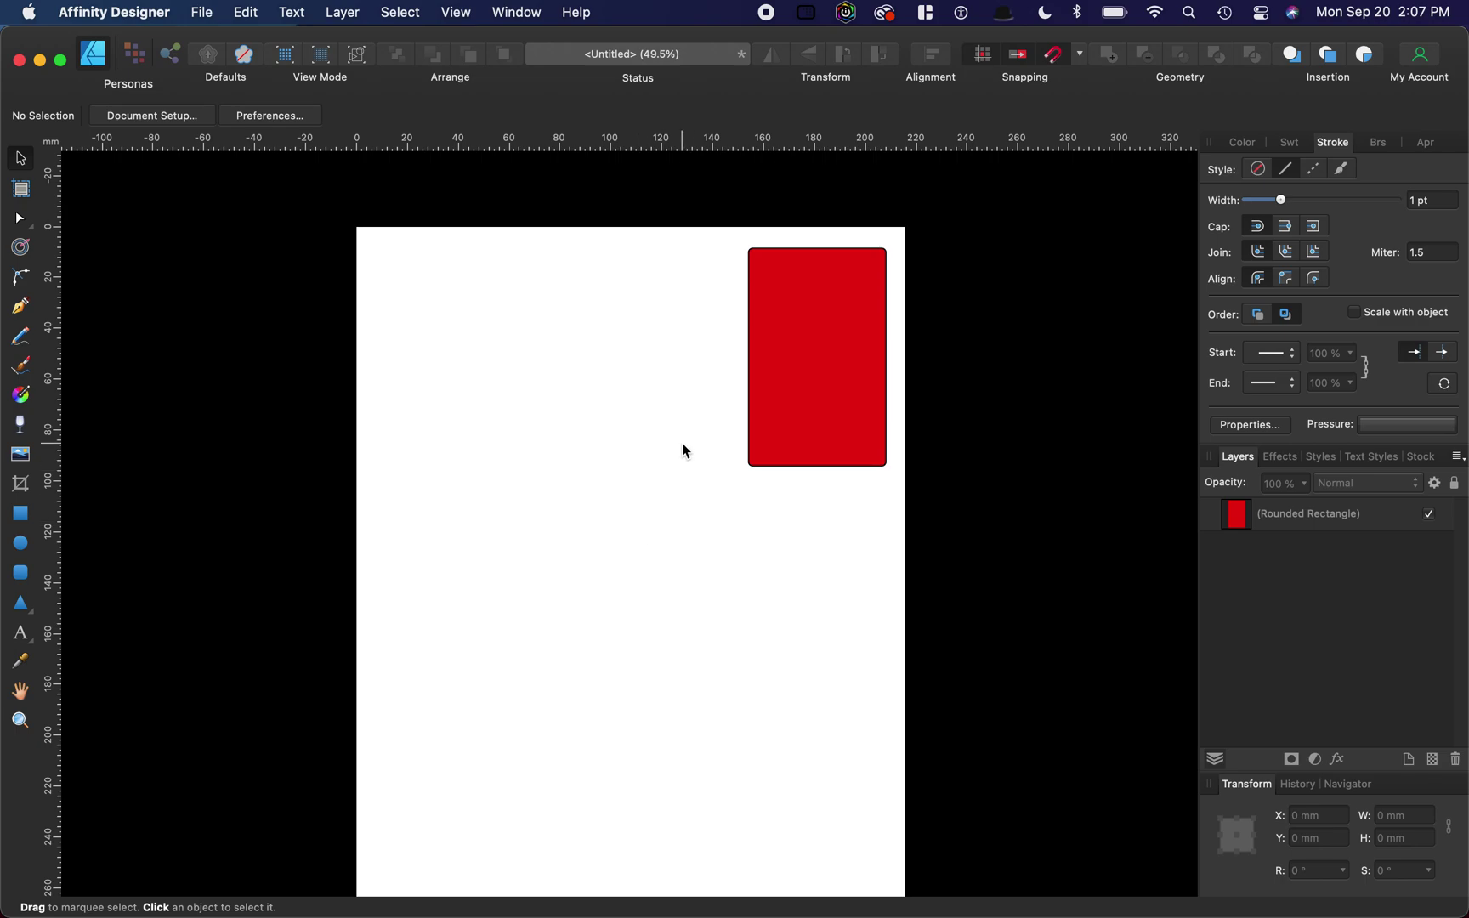
- Create a new blank Letter-size document with millimetre document units
scroll(649, 467, "down", 2)
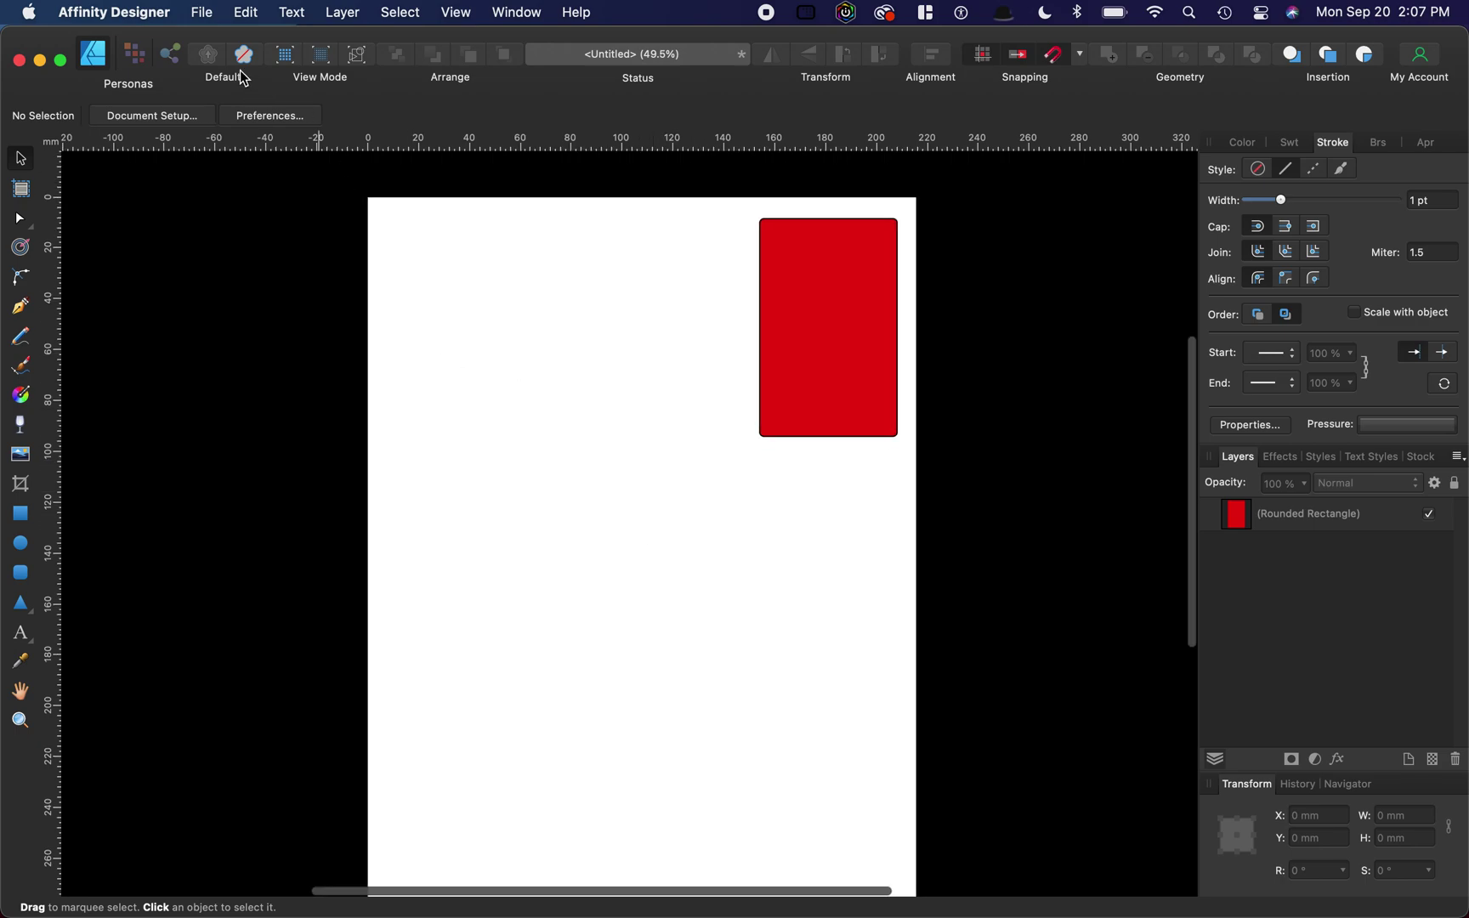
left_click(201, 12)
left_click(213, 42)
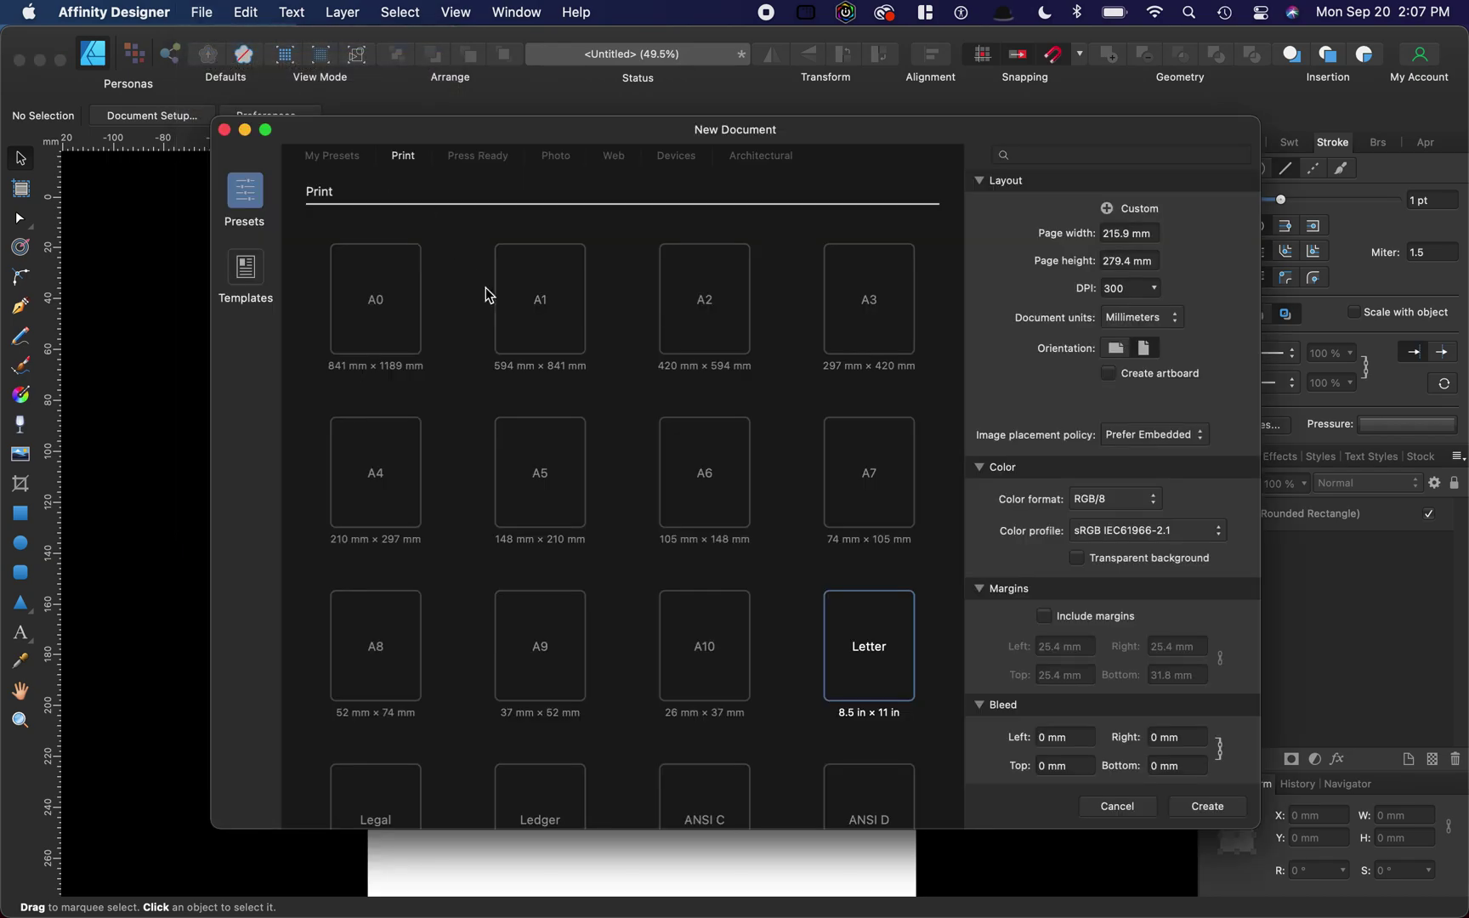
scroll(631, 384, "down", 1)
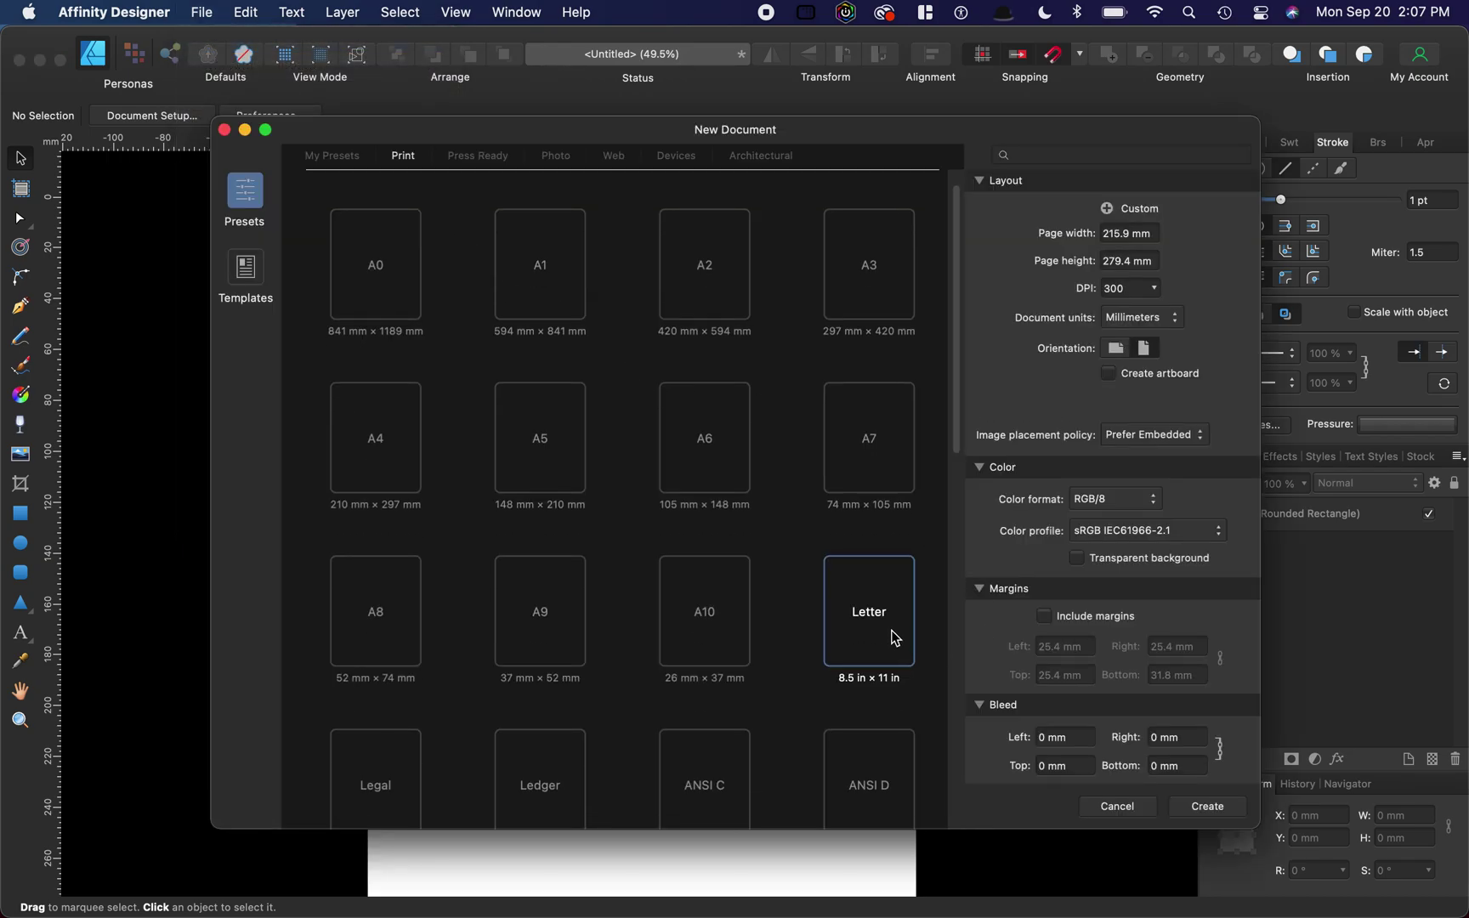
left_click(1173, 319)
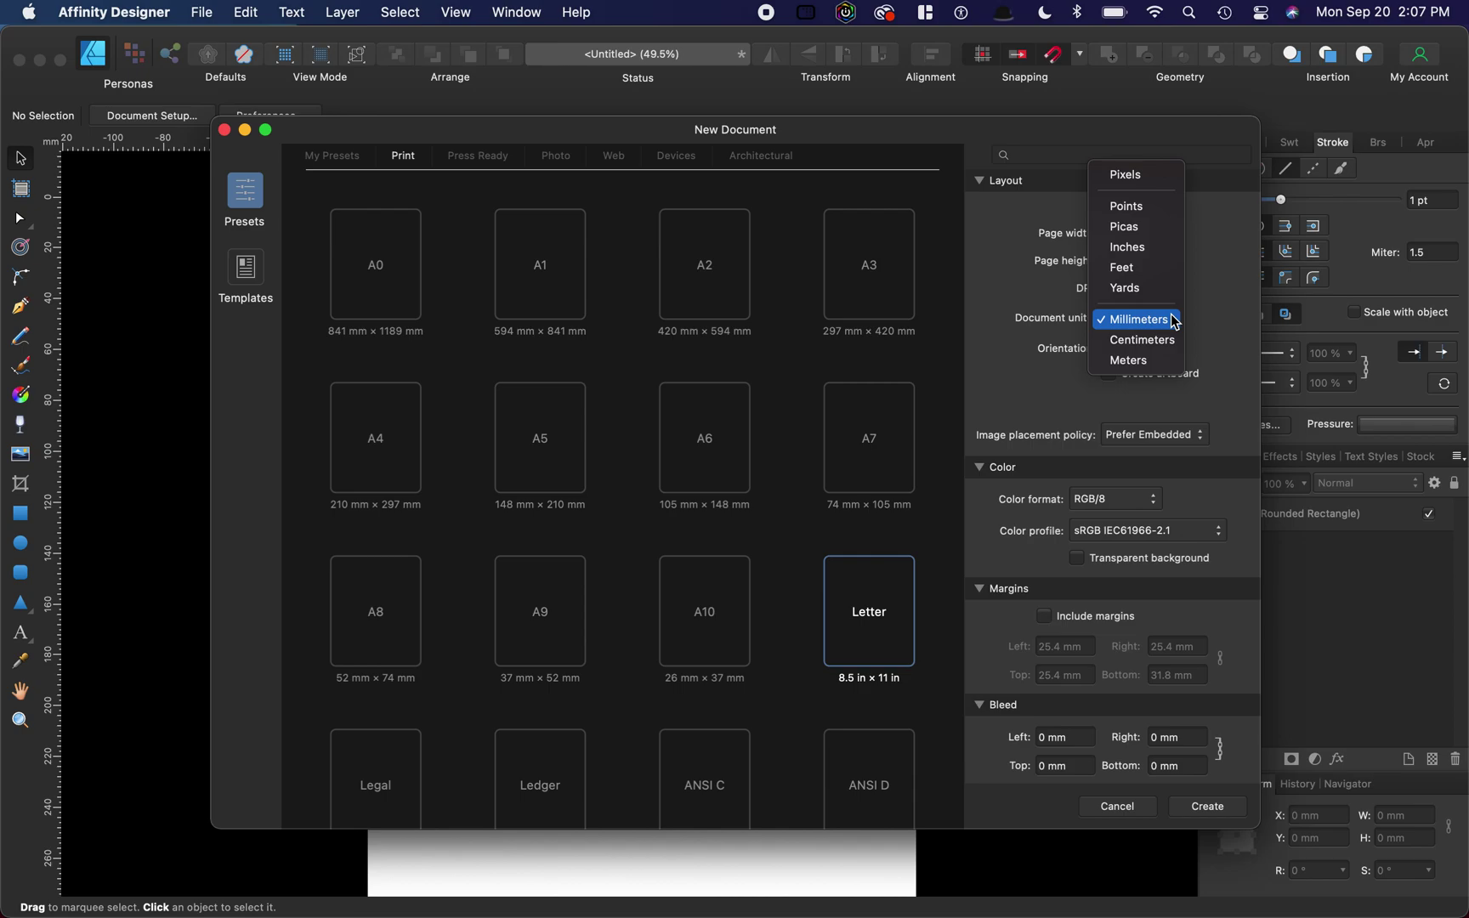
left_click(1173, 320)
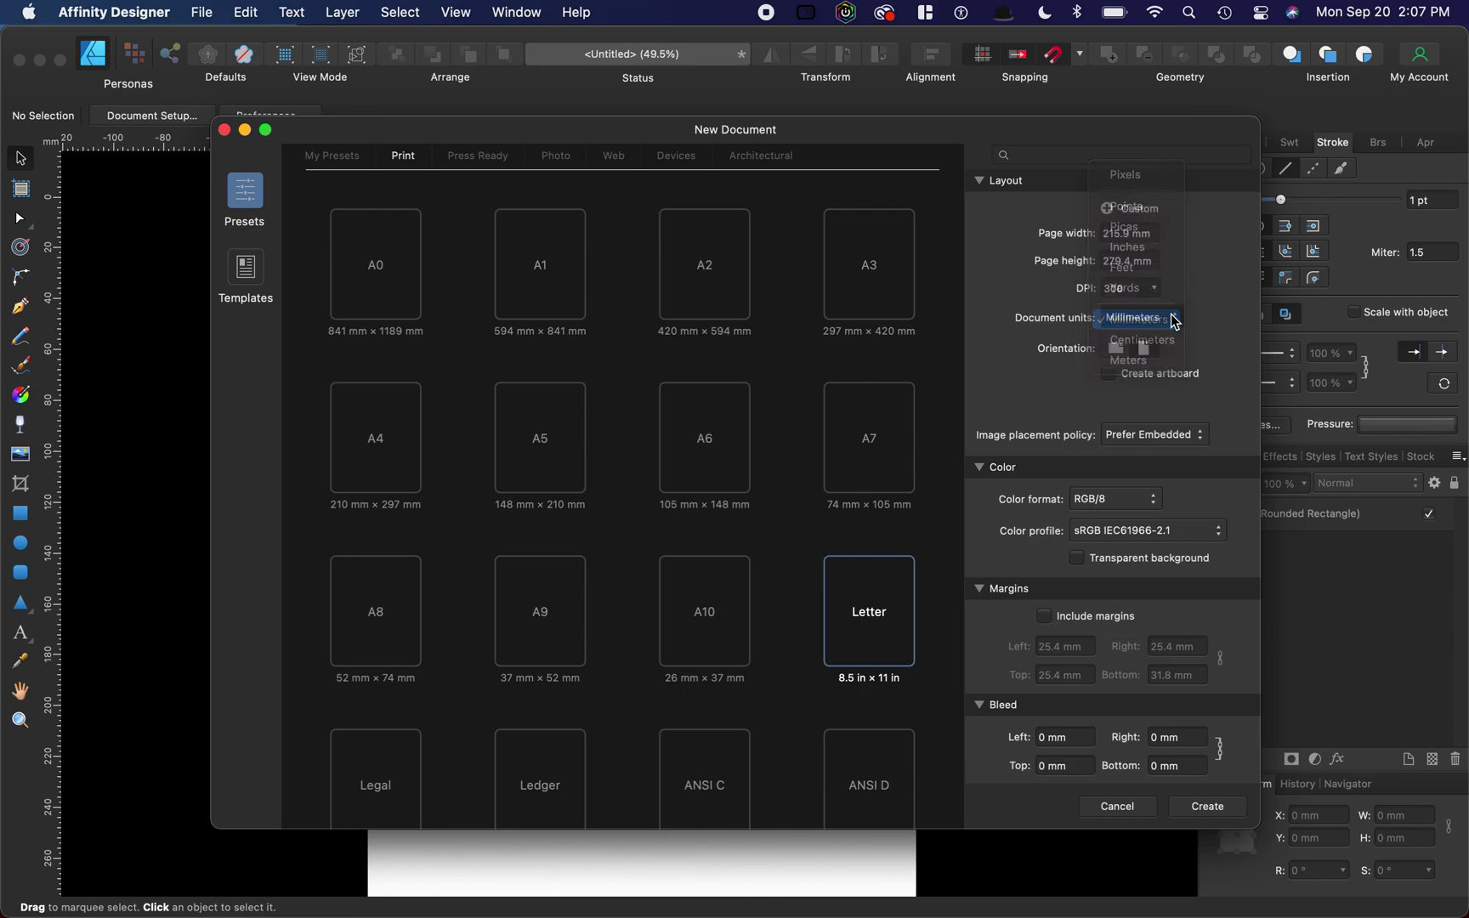
left_click(1222, 818)
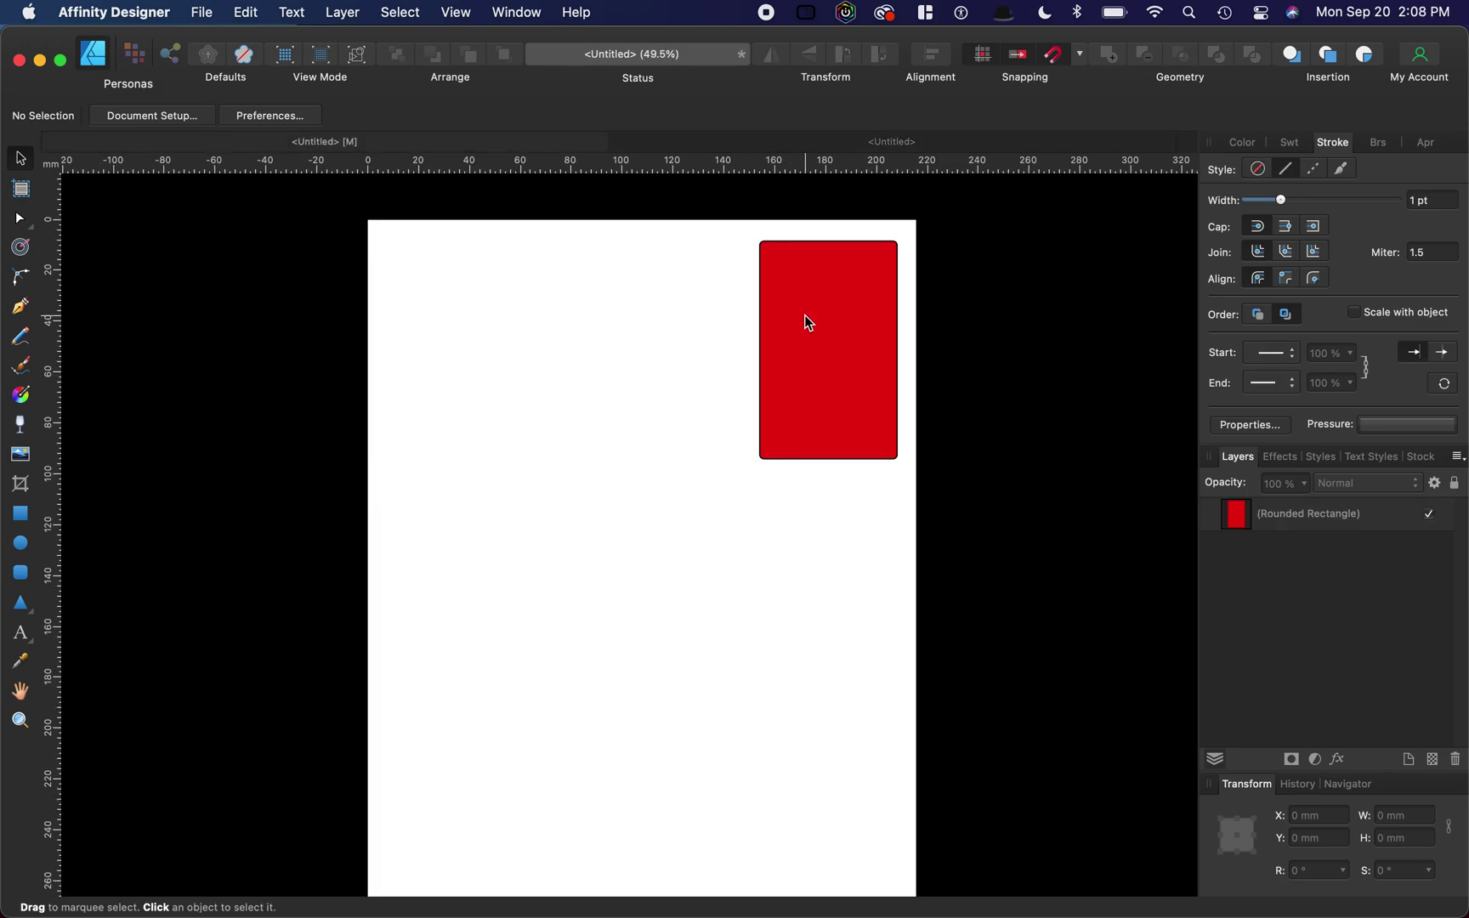
- Paste the red 85.6 × 54 mm card rectangle at the page's top right and select it
left_click(806, 319)
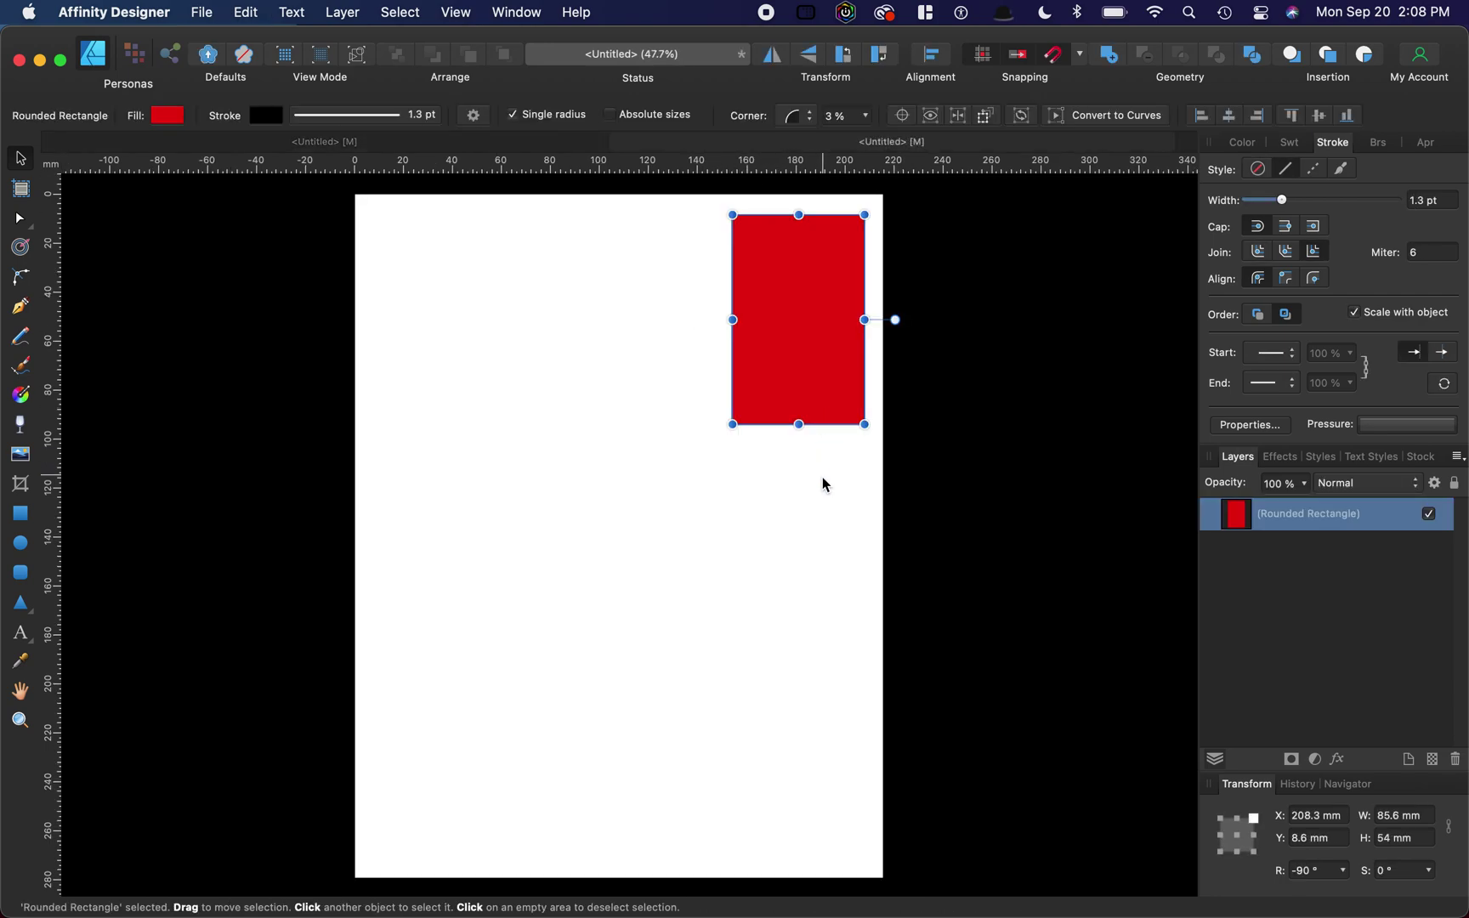
key("v")
left_click(816, 488)
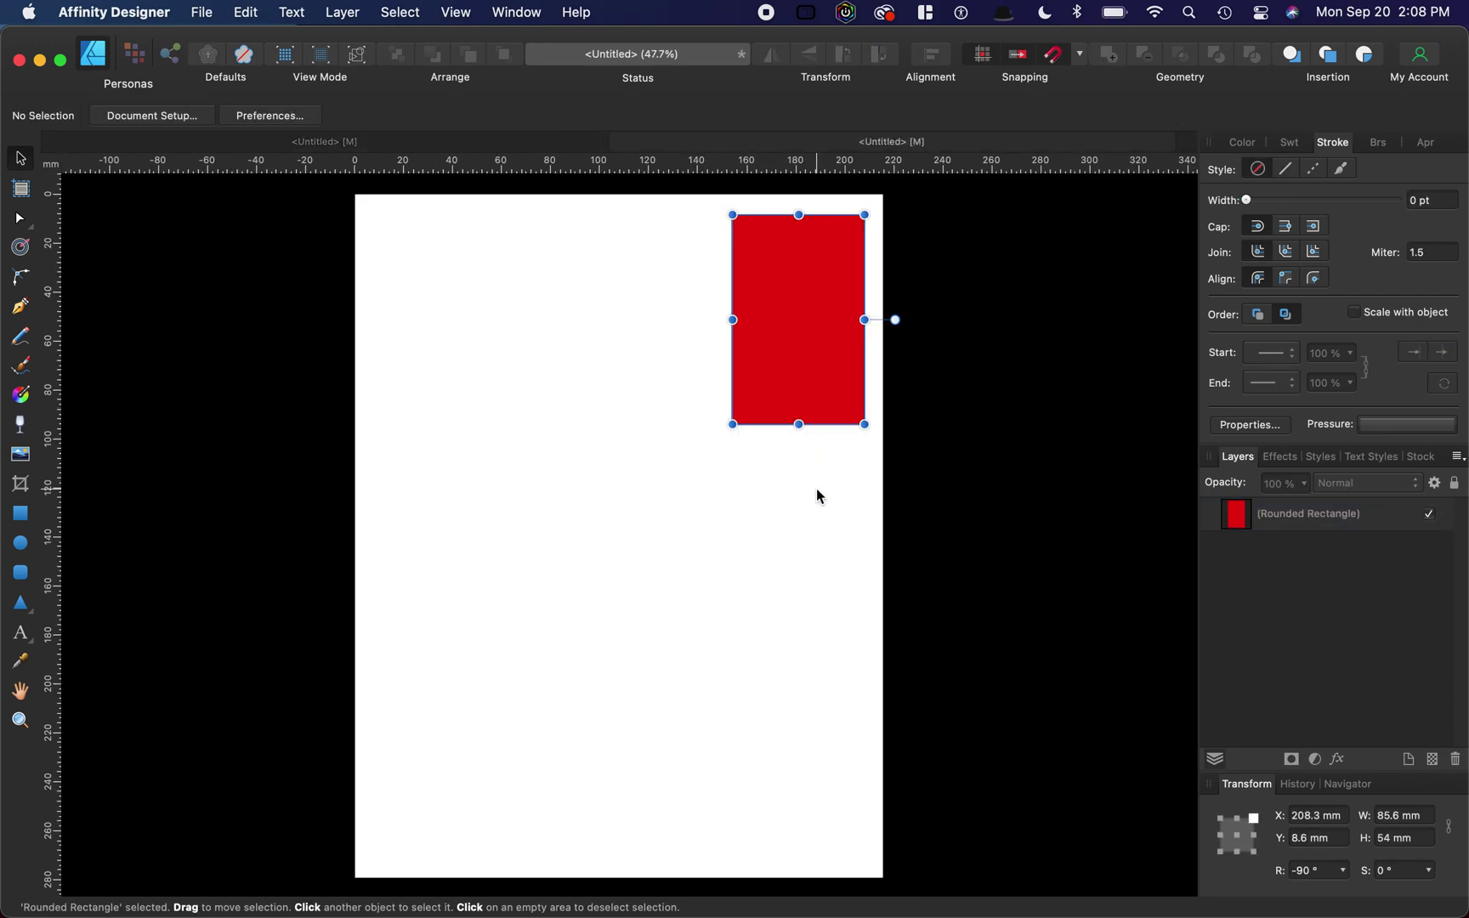
left_click(801, 382)
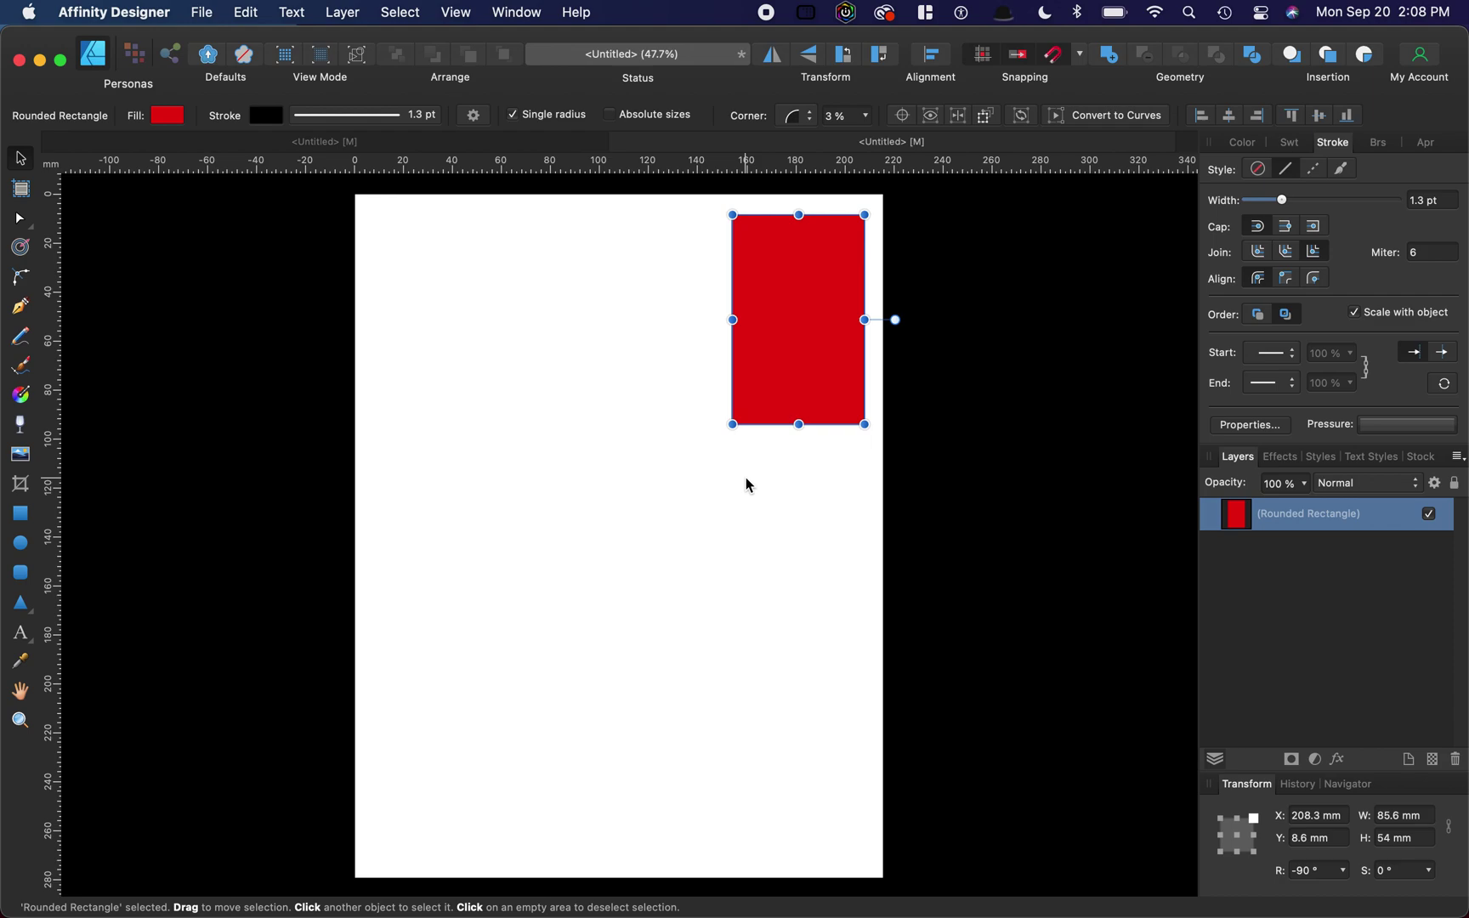
left_click(787, 512)
left_click(794, 387)
- Lock the red card rectangle and confirm it can no longer be selected
left_click(1455, 484)
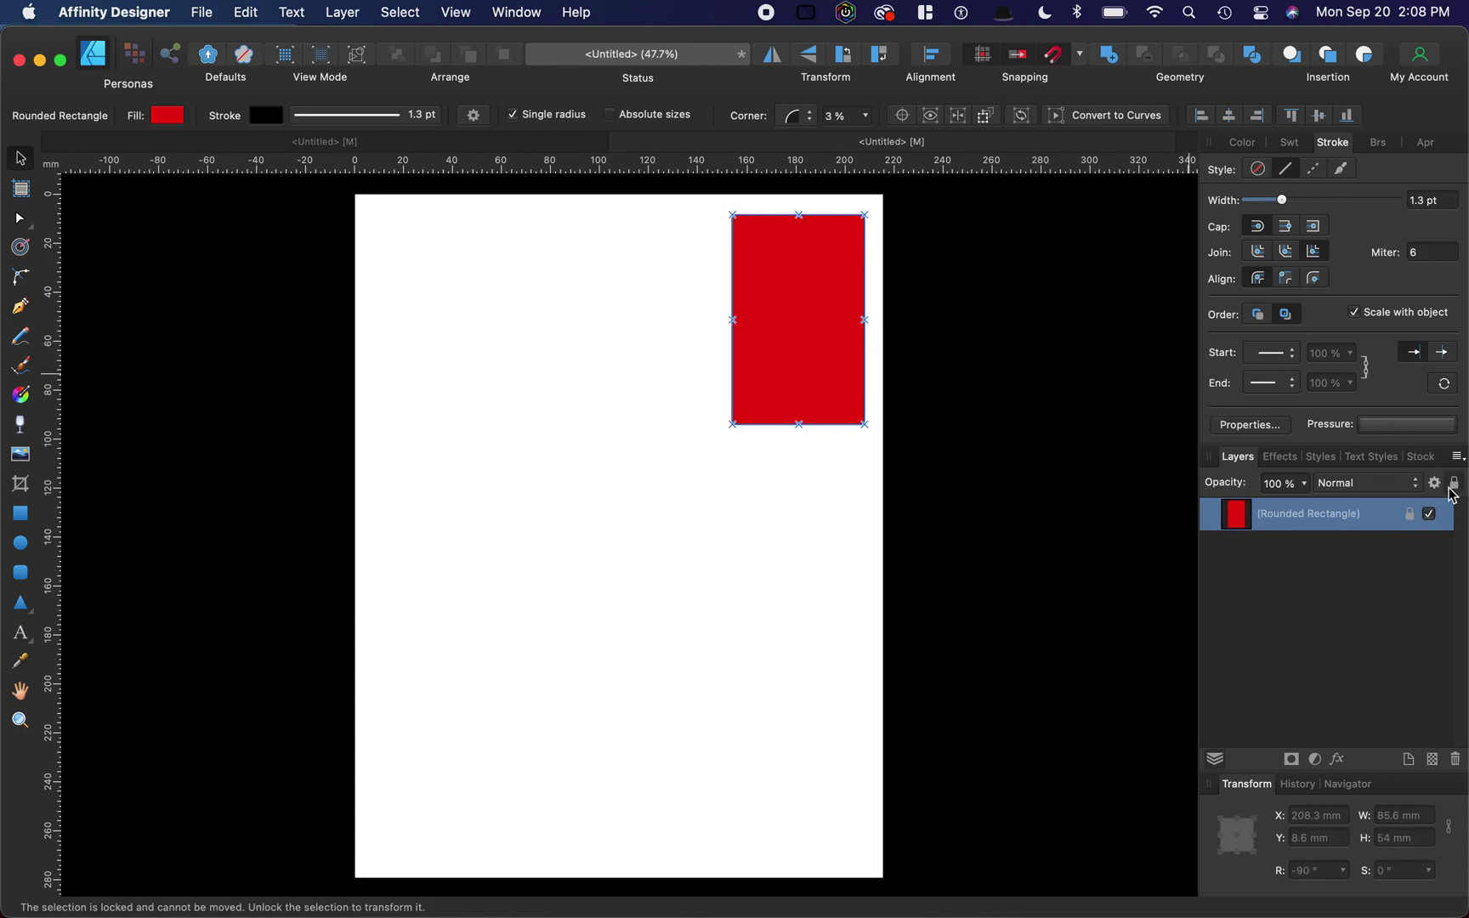
left_click(798, 349)
left_click_drag(799, 349, 734, 339)
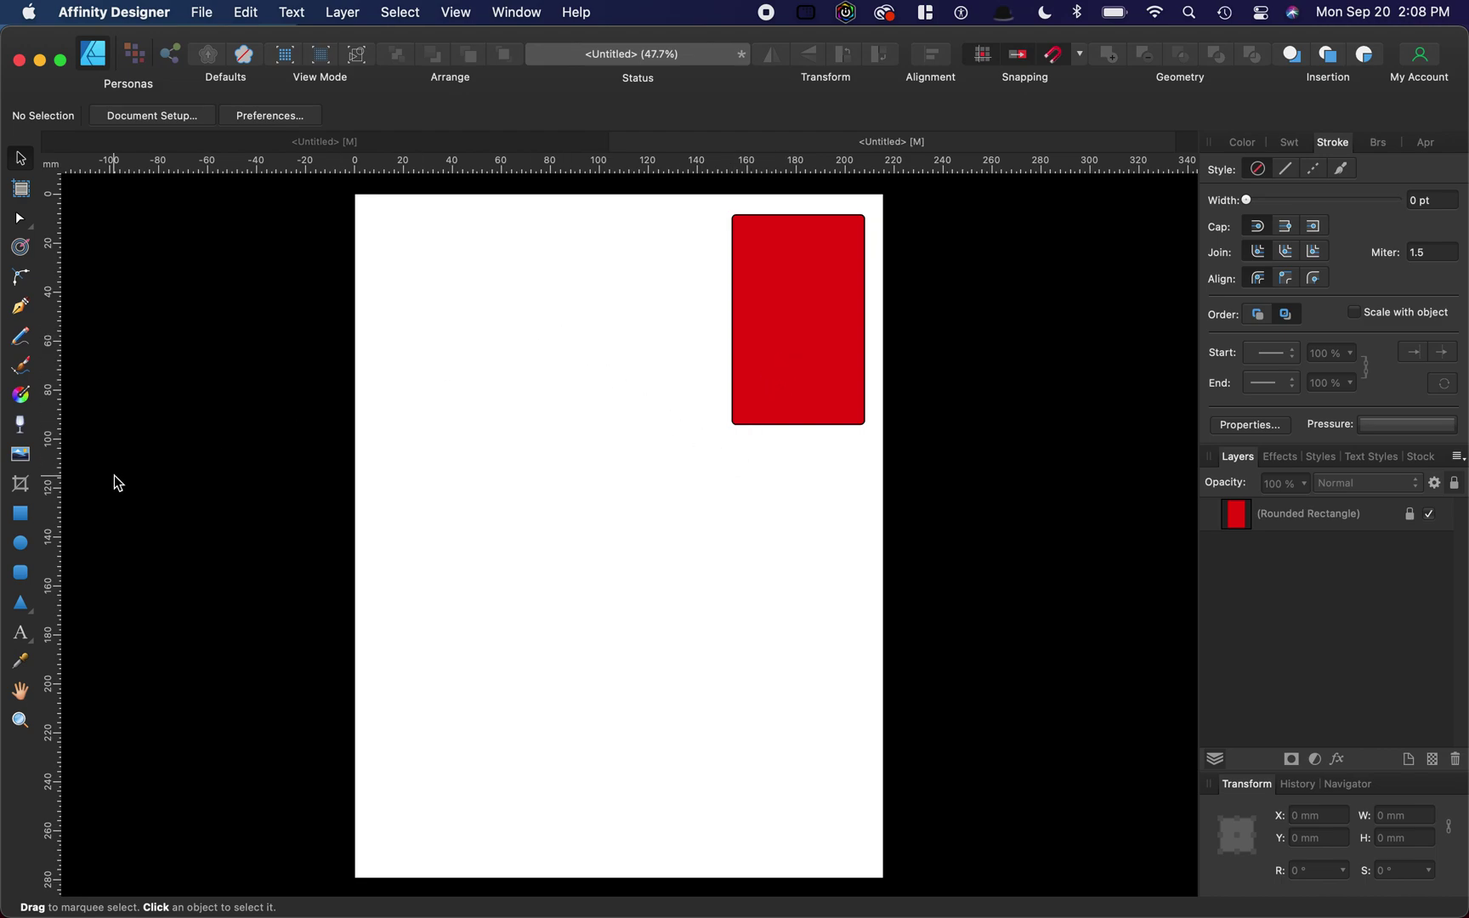
left_click(21, 514)
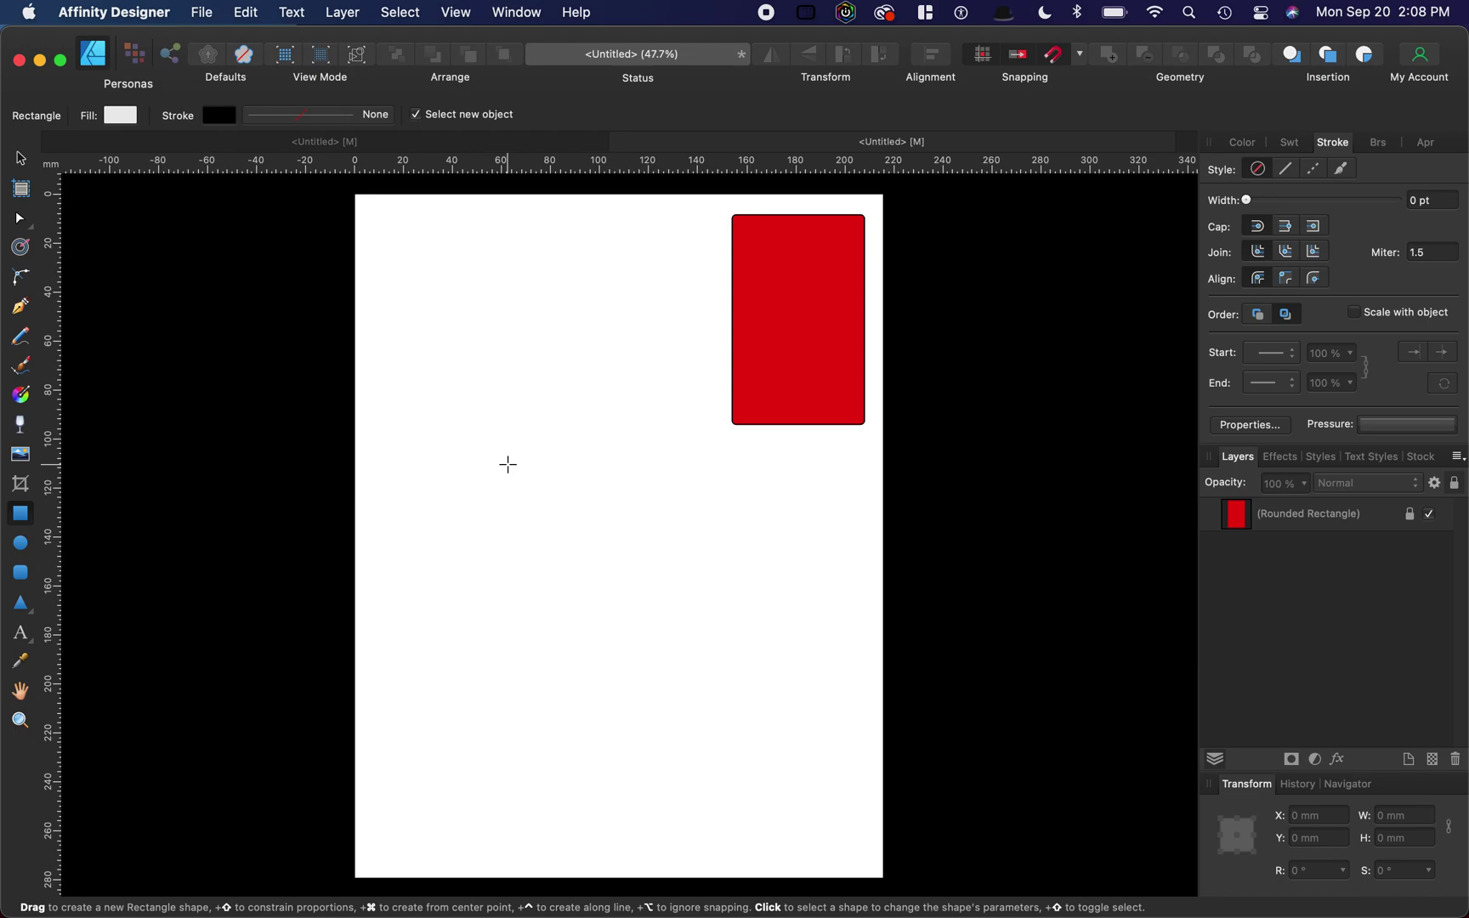
- Draw a new rectangle and size it to 75 × 100 mm
left_click_drag(508, 464, 692, 664)
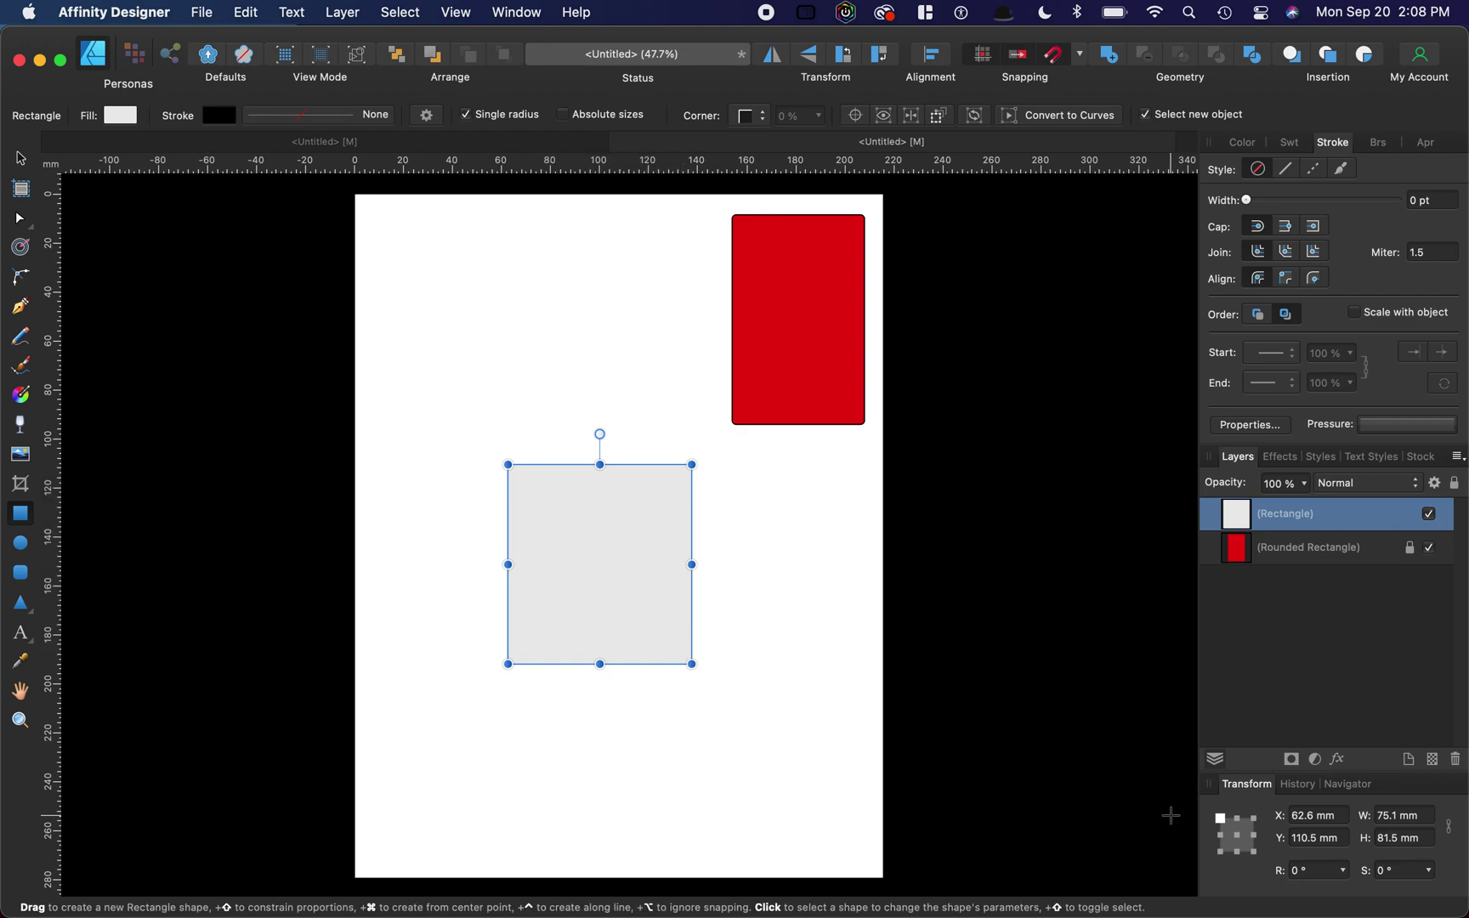
left_click(1423, 823)
type("7")
left_click(1423, 840)
type("100")
key("Return")
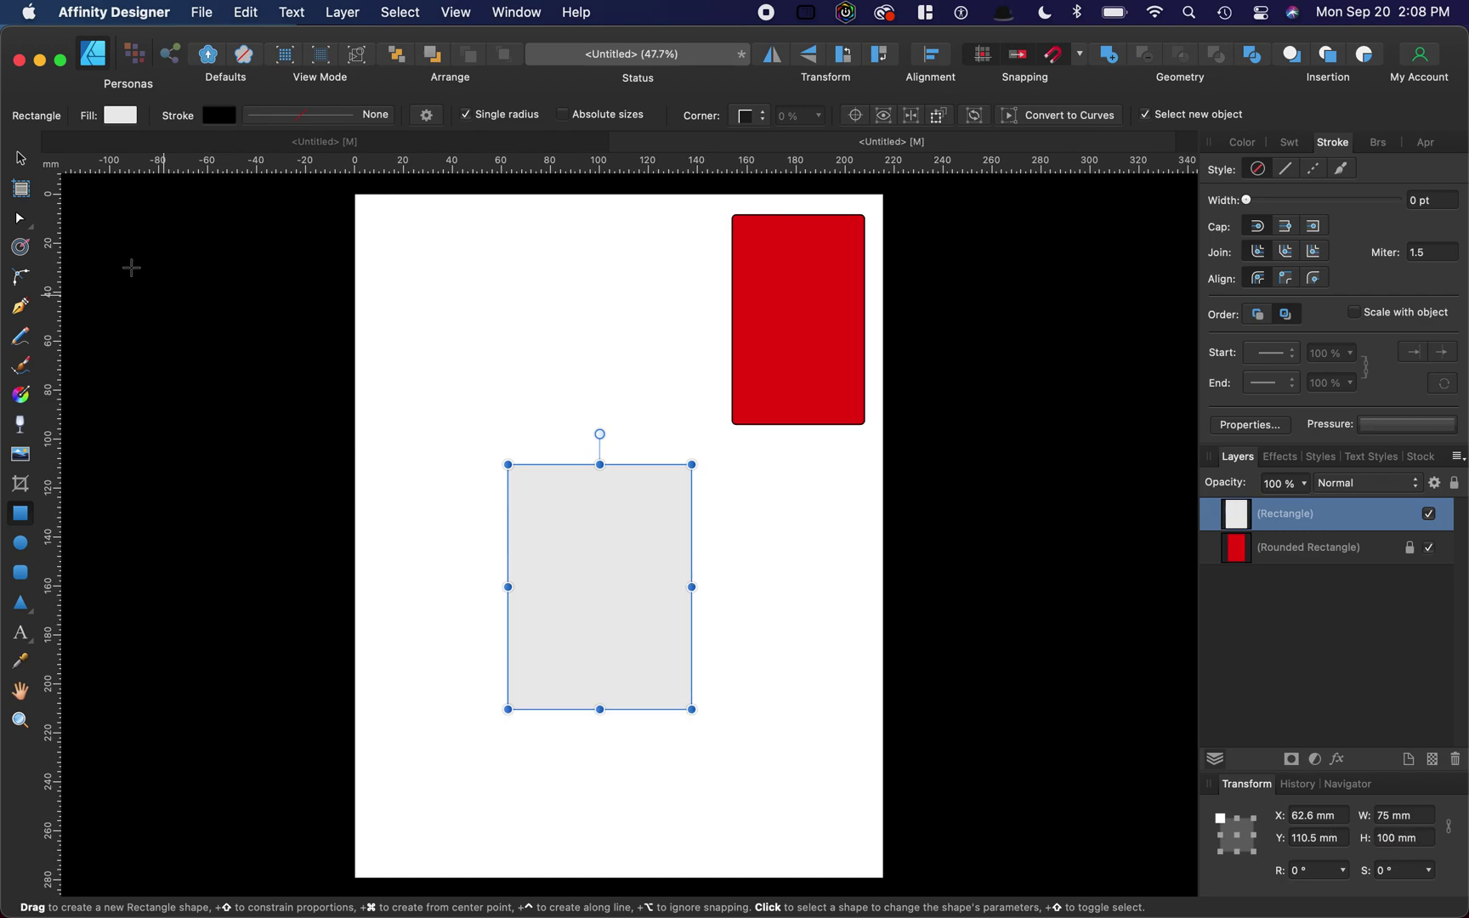
- Move the grey rectangle below and left of the red card
left_click(21, 158)
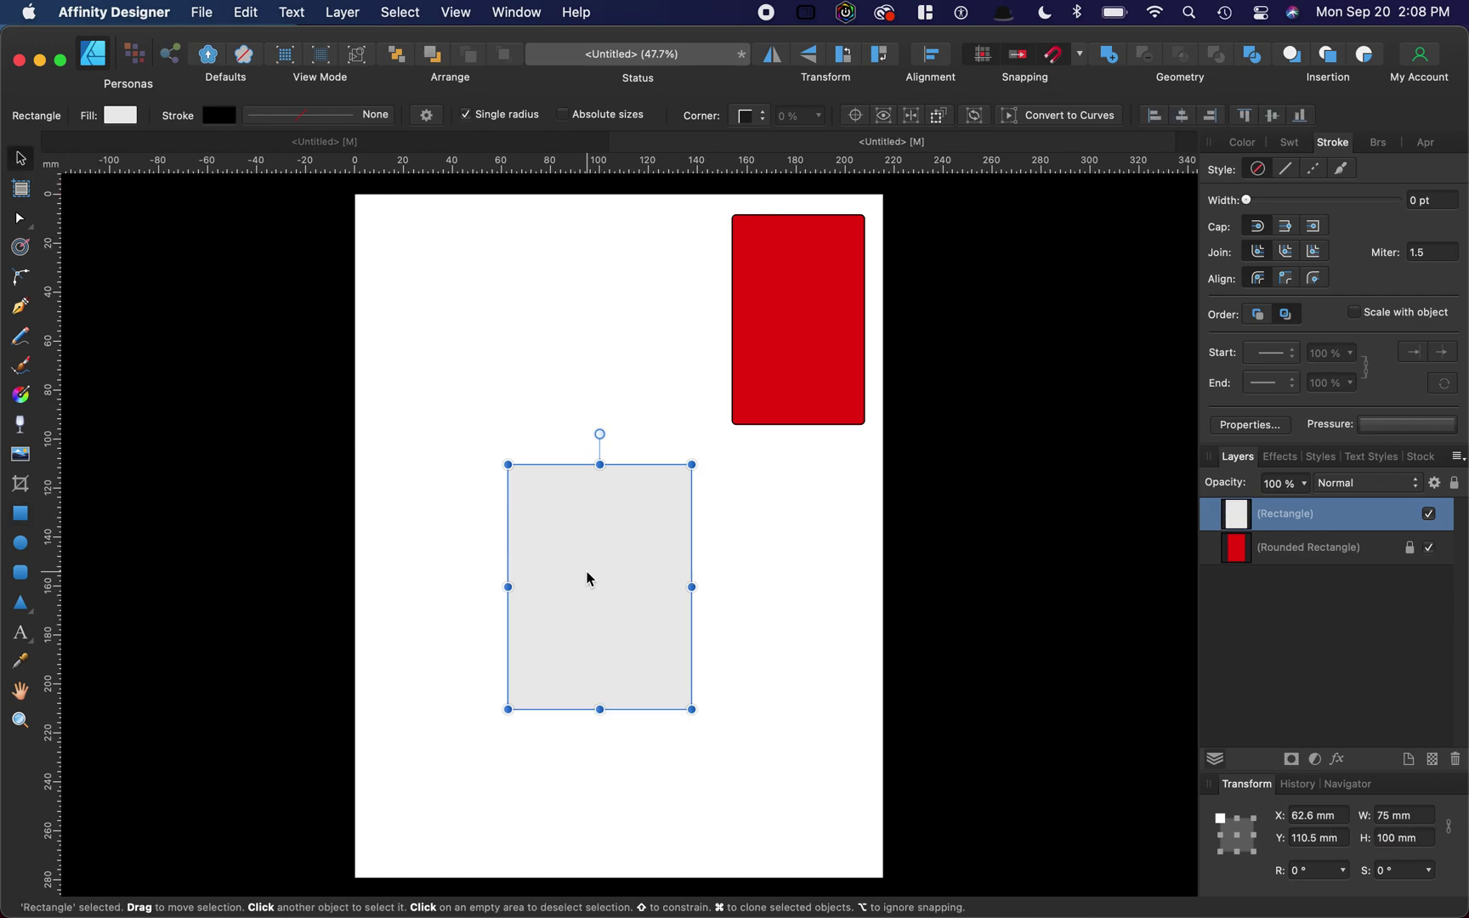
left_click_drag(587, 571, 588, 489)
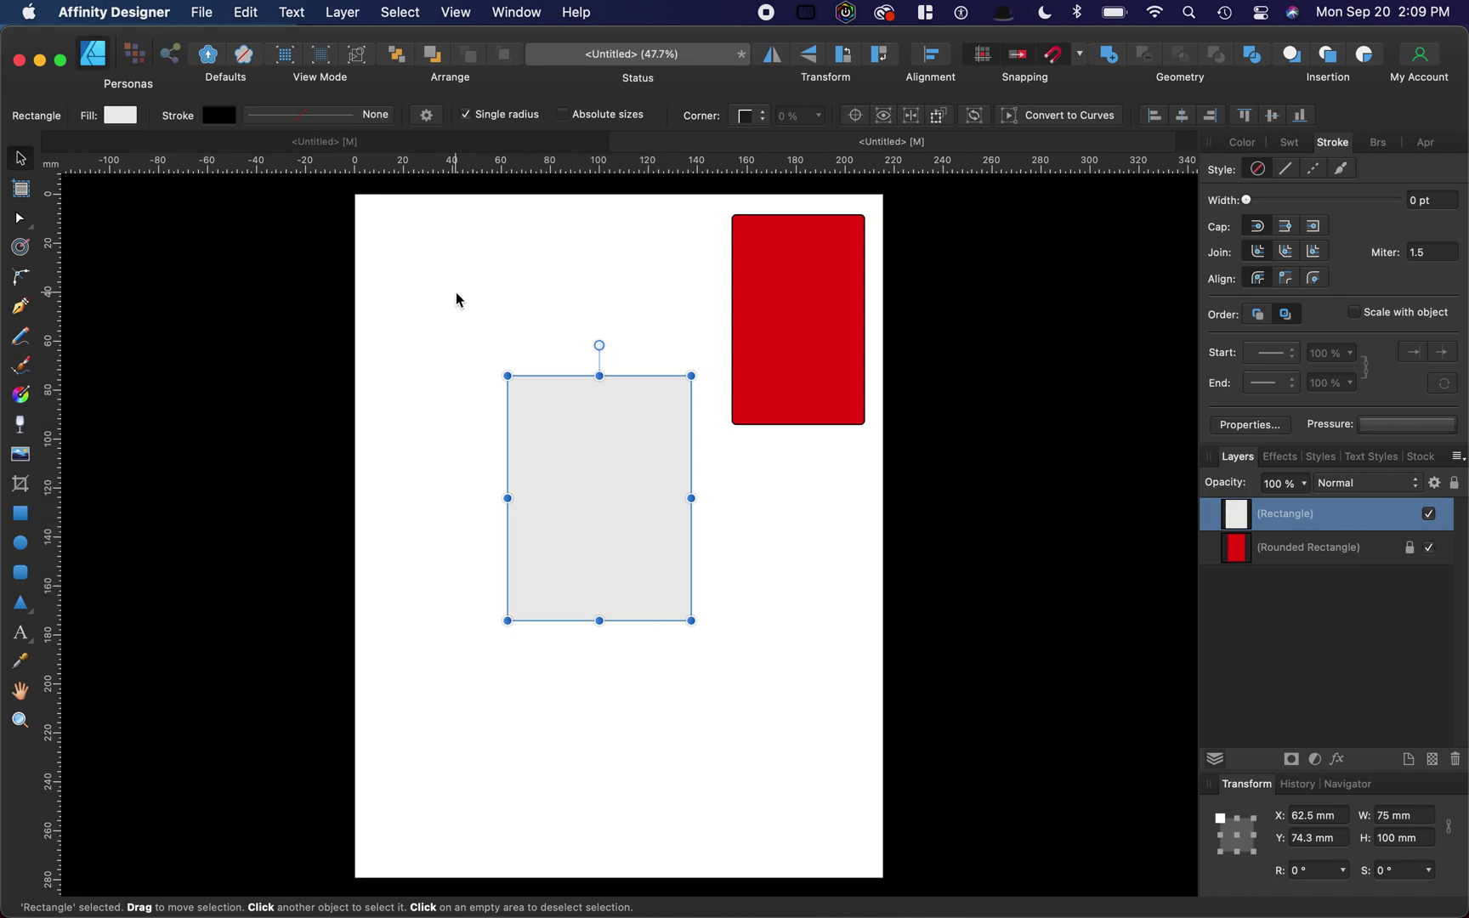
left_click_drag(569, 419, 590, 484)
left_click(770, 531)
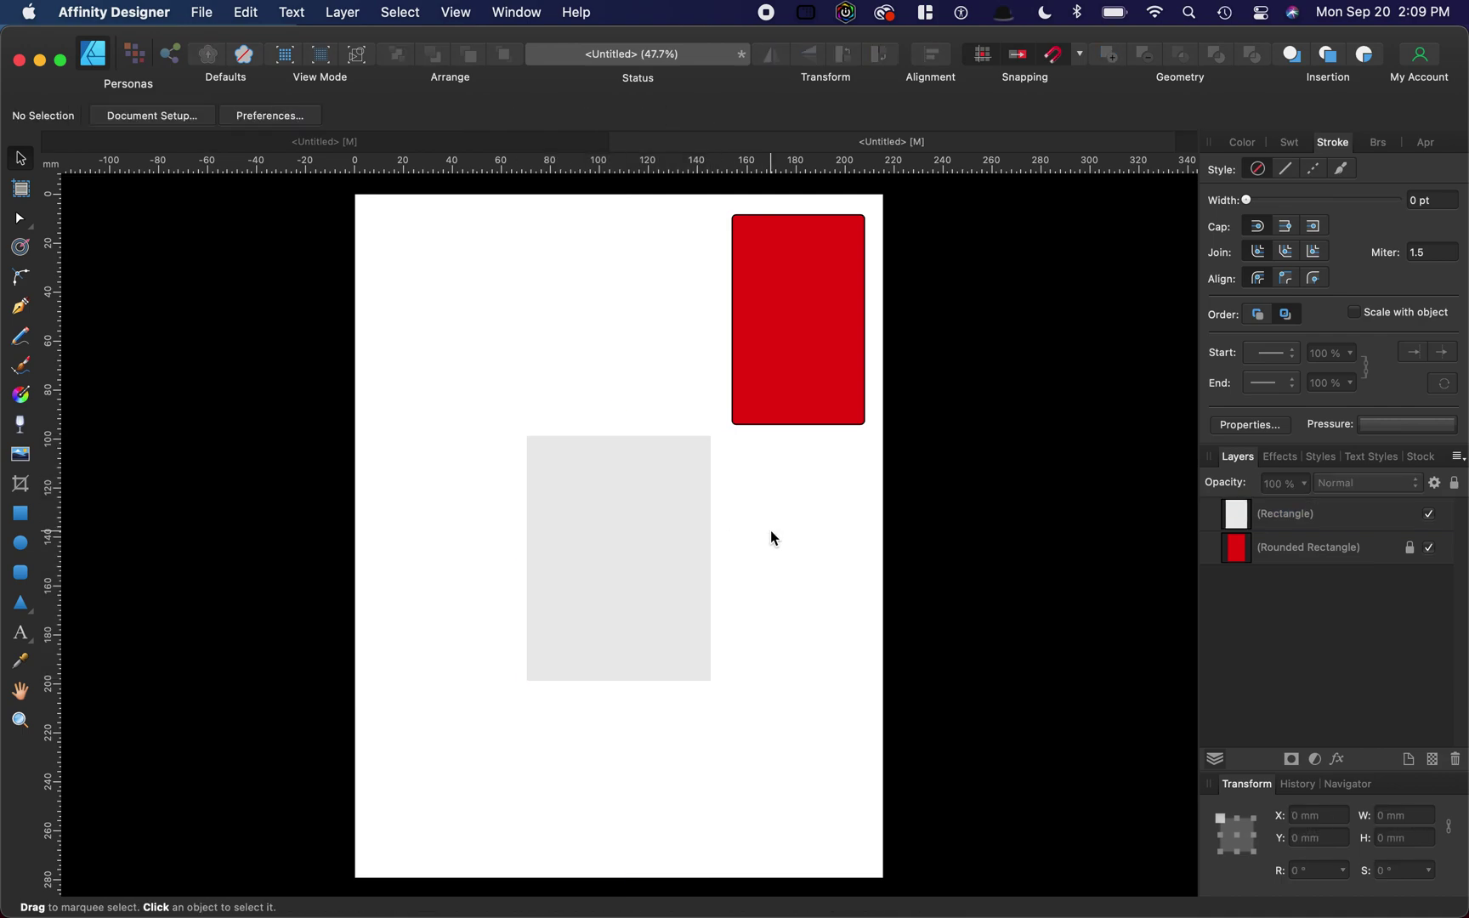
left_click(699, 536)
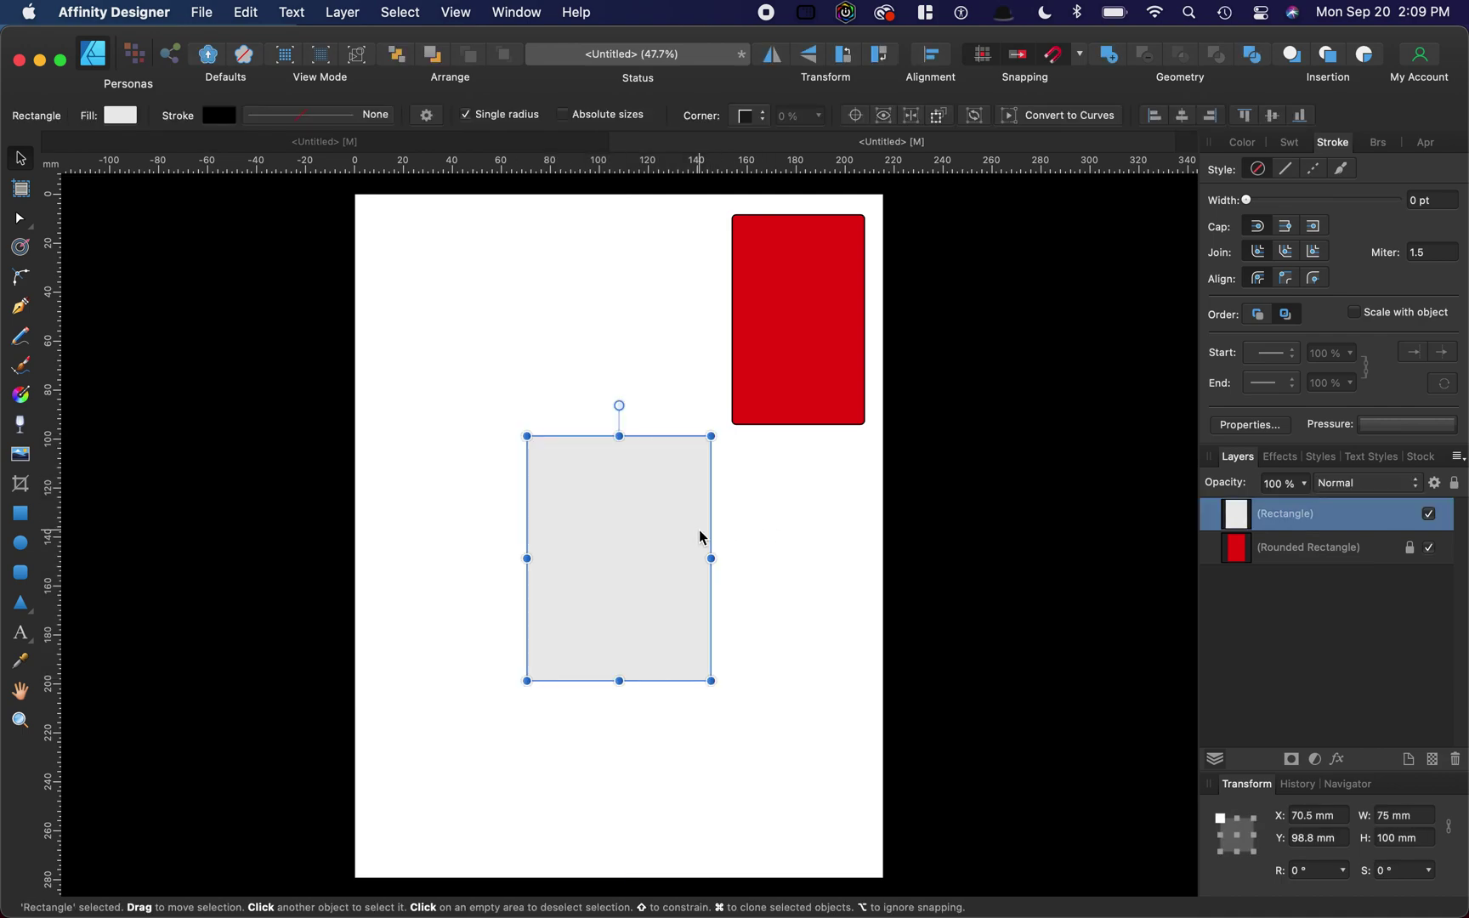
- Give the rectangle a solid 1 pt stroke and no fill
left_click(290, 120)
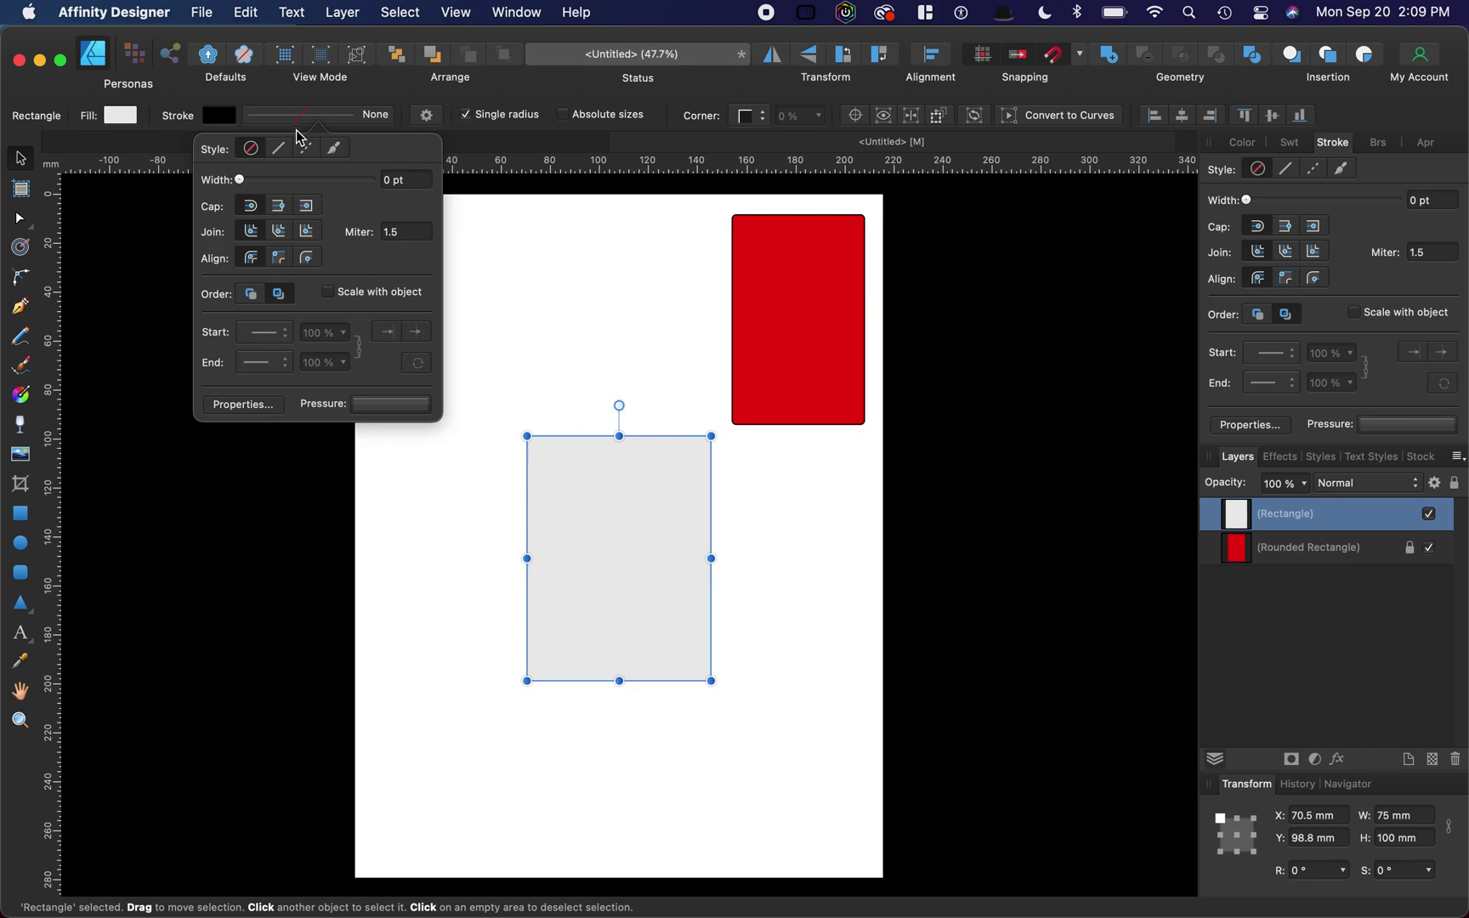
left_click(282, 147)
left_click(419, 183)
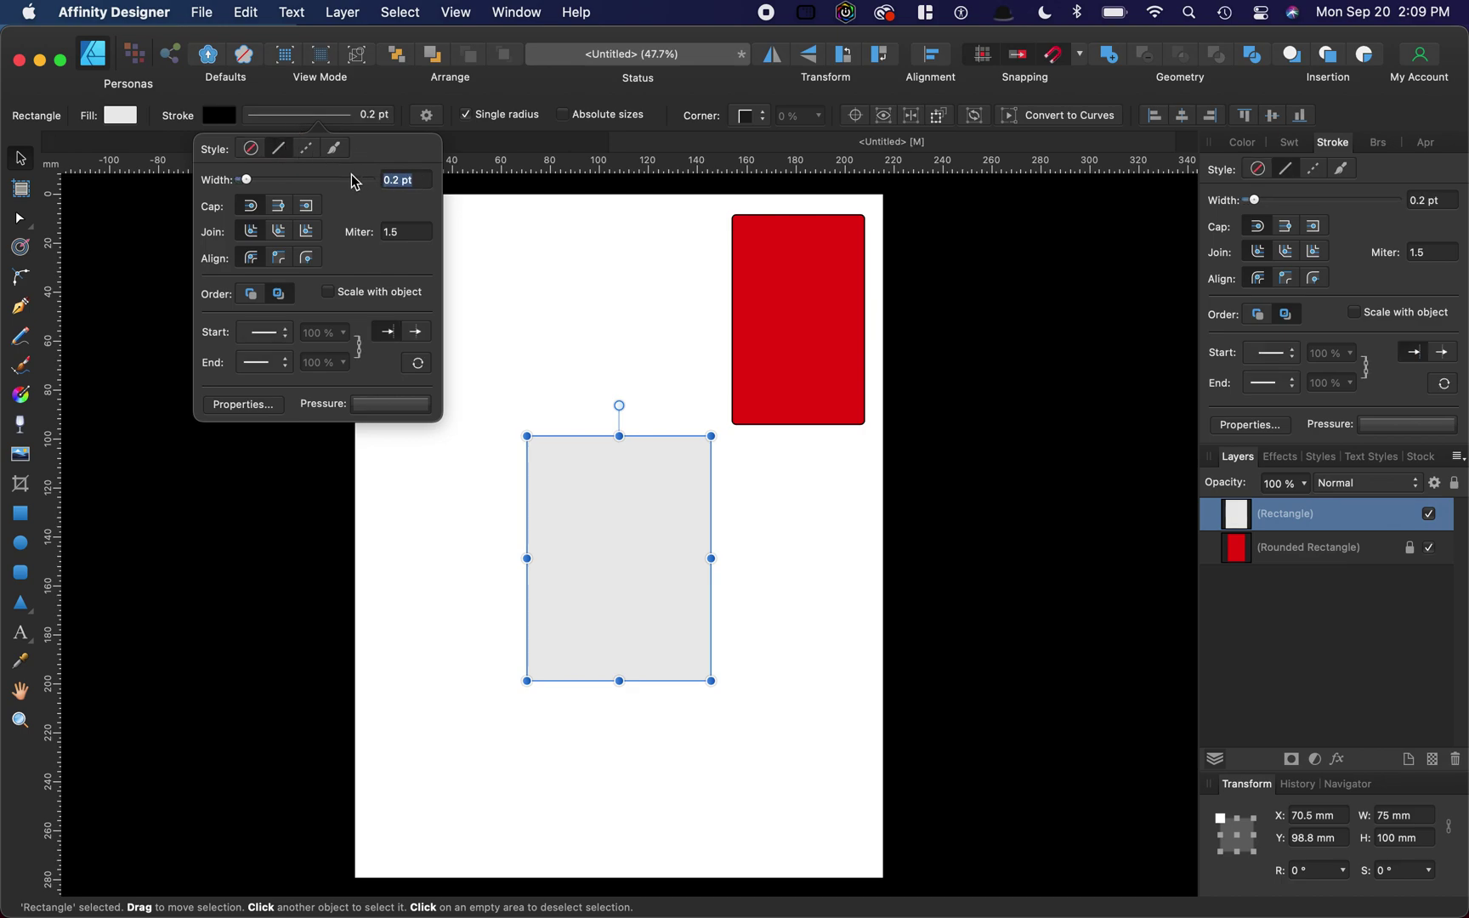
type("1")
key("Return")
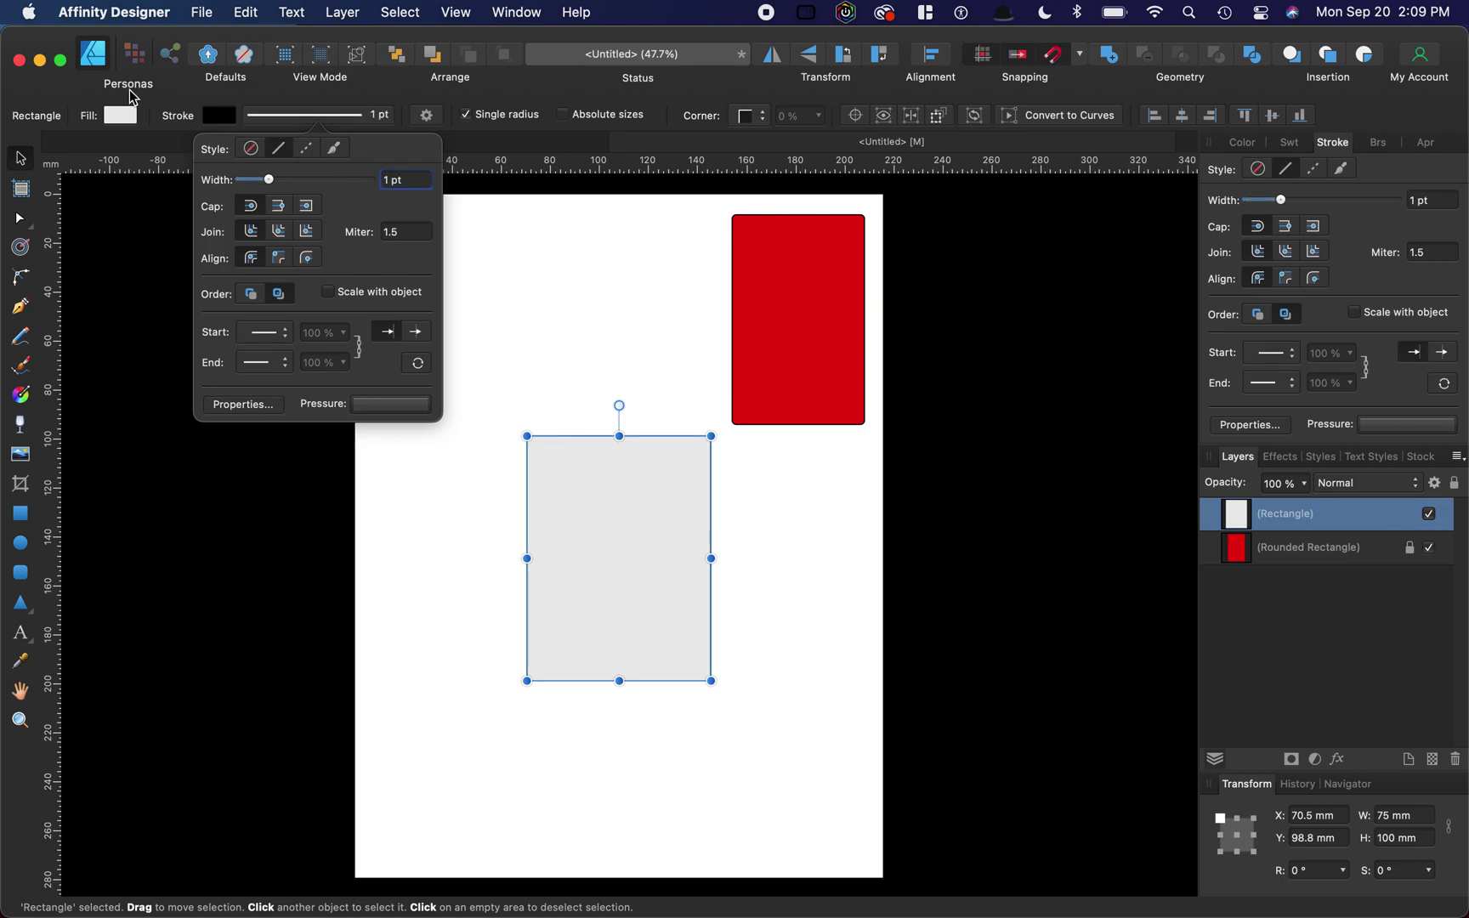
left_click(130, 117)
left_click(158, 144)
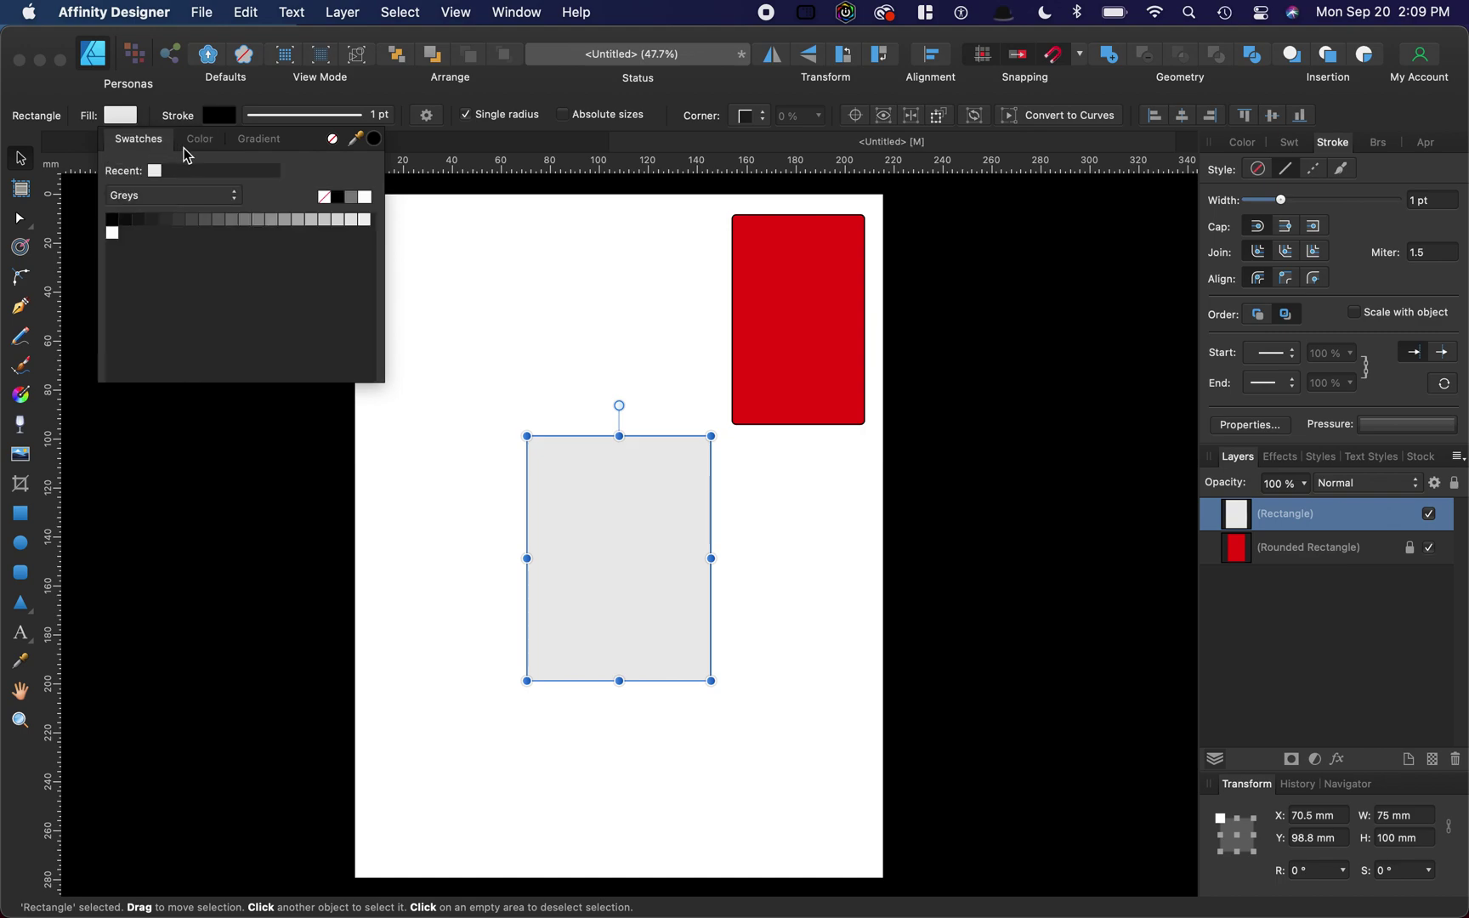
left_click(323, 196)
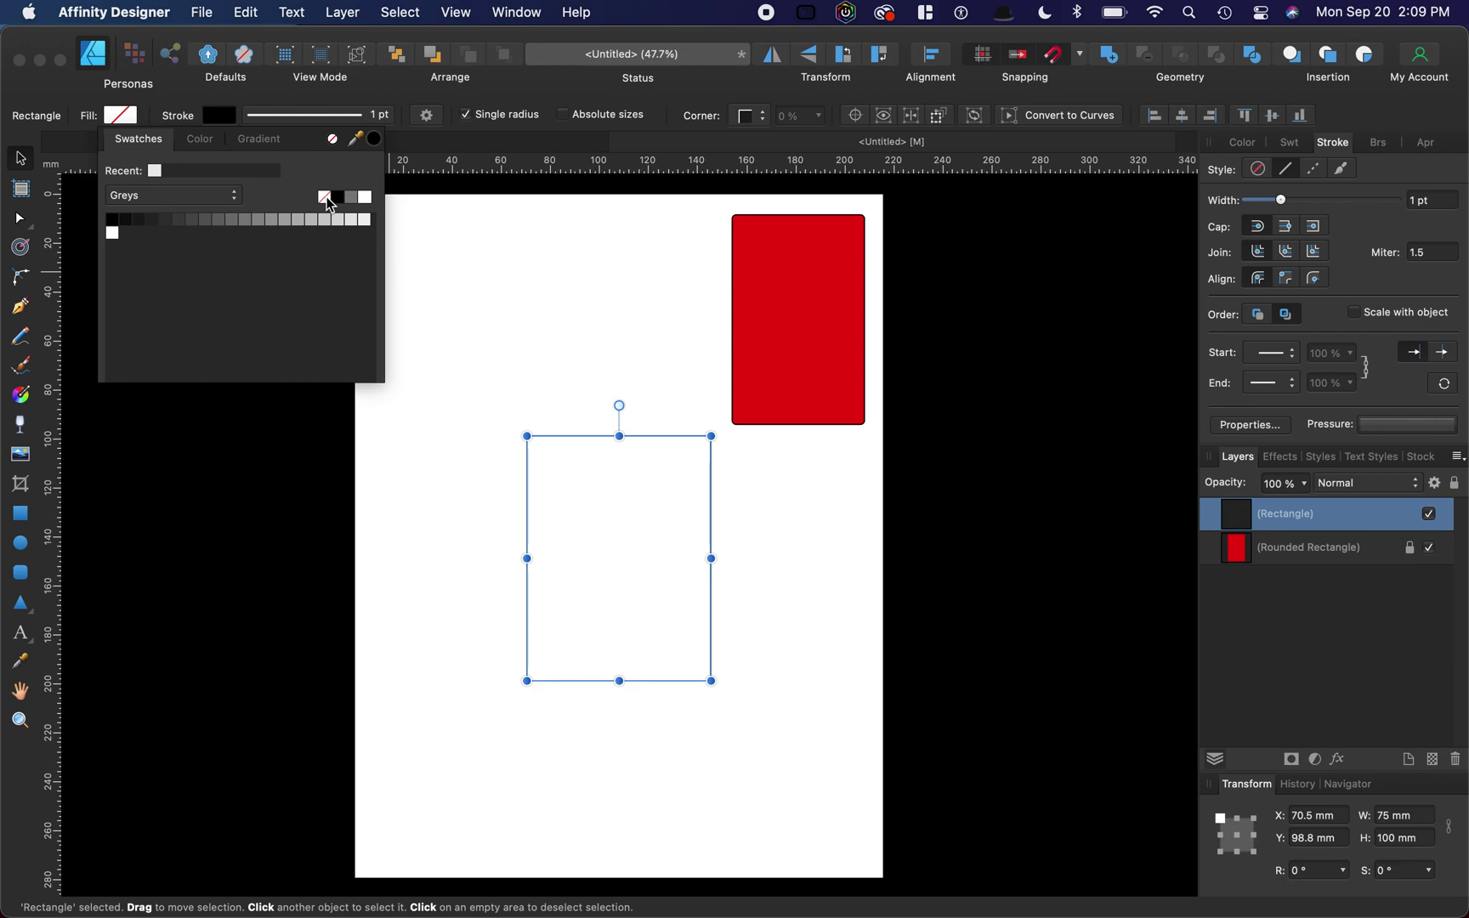
left_click(444, 275)
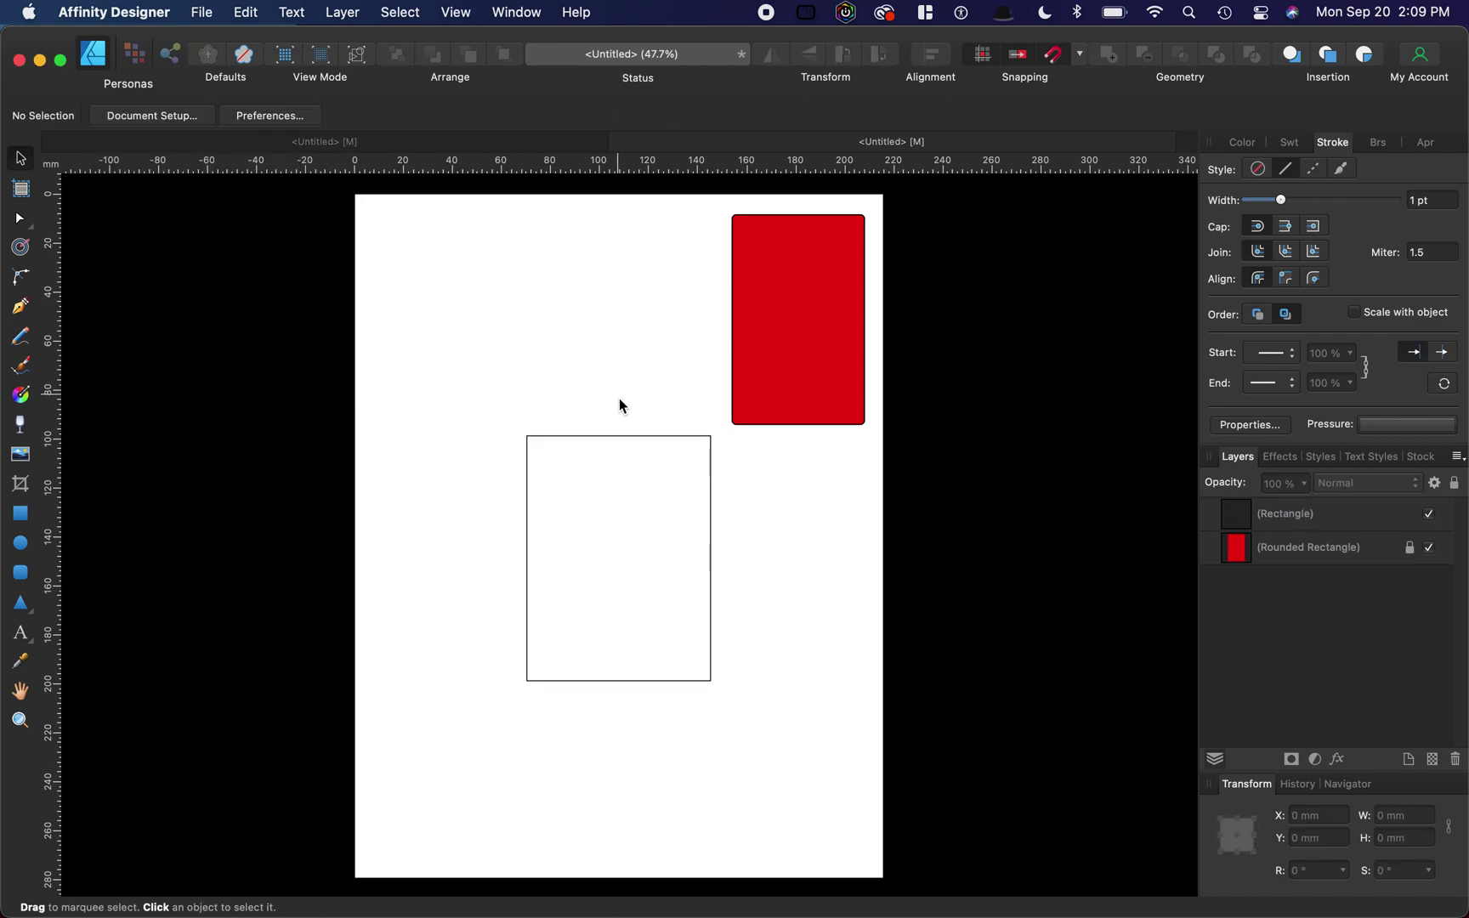
- Shift the outlined rectangle a little up and to the left
left_click(606, 438)
left_click(771, 486)
left_click(667, 437)
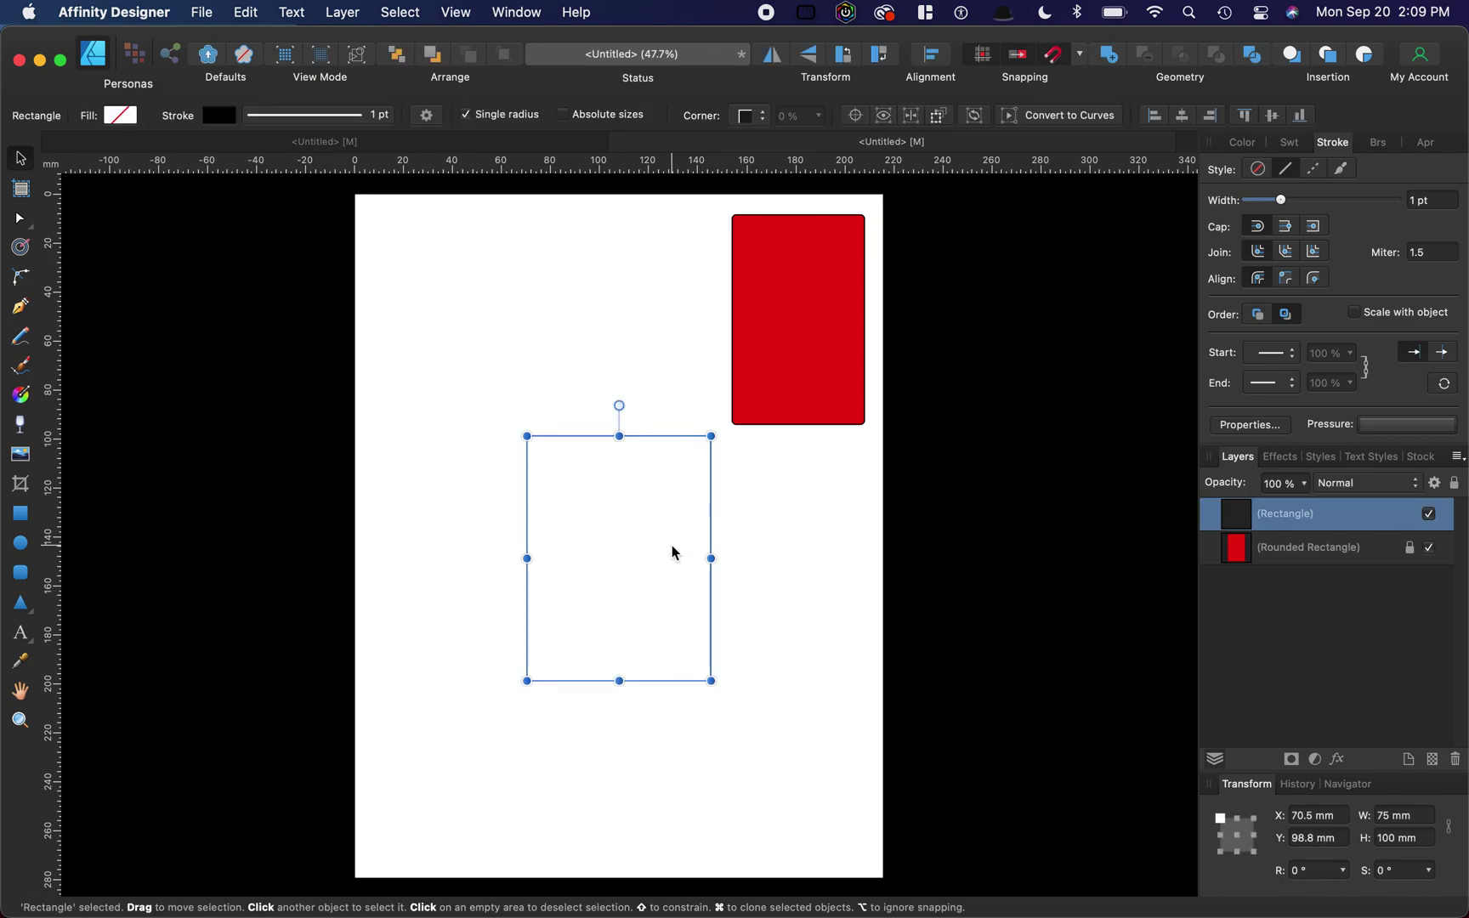
left_click_drag(672, 551, 639, 482)
left_click(668, 491)
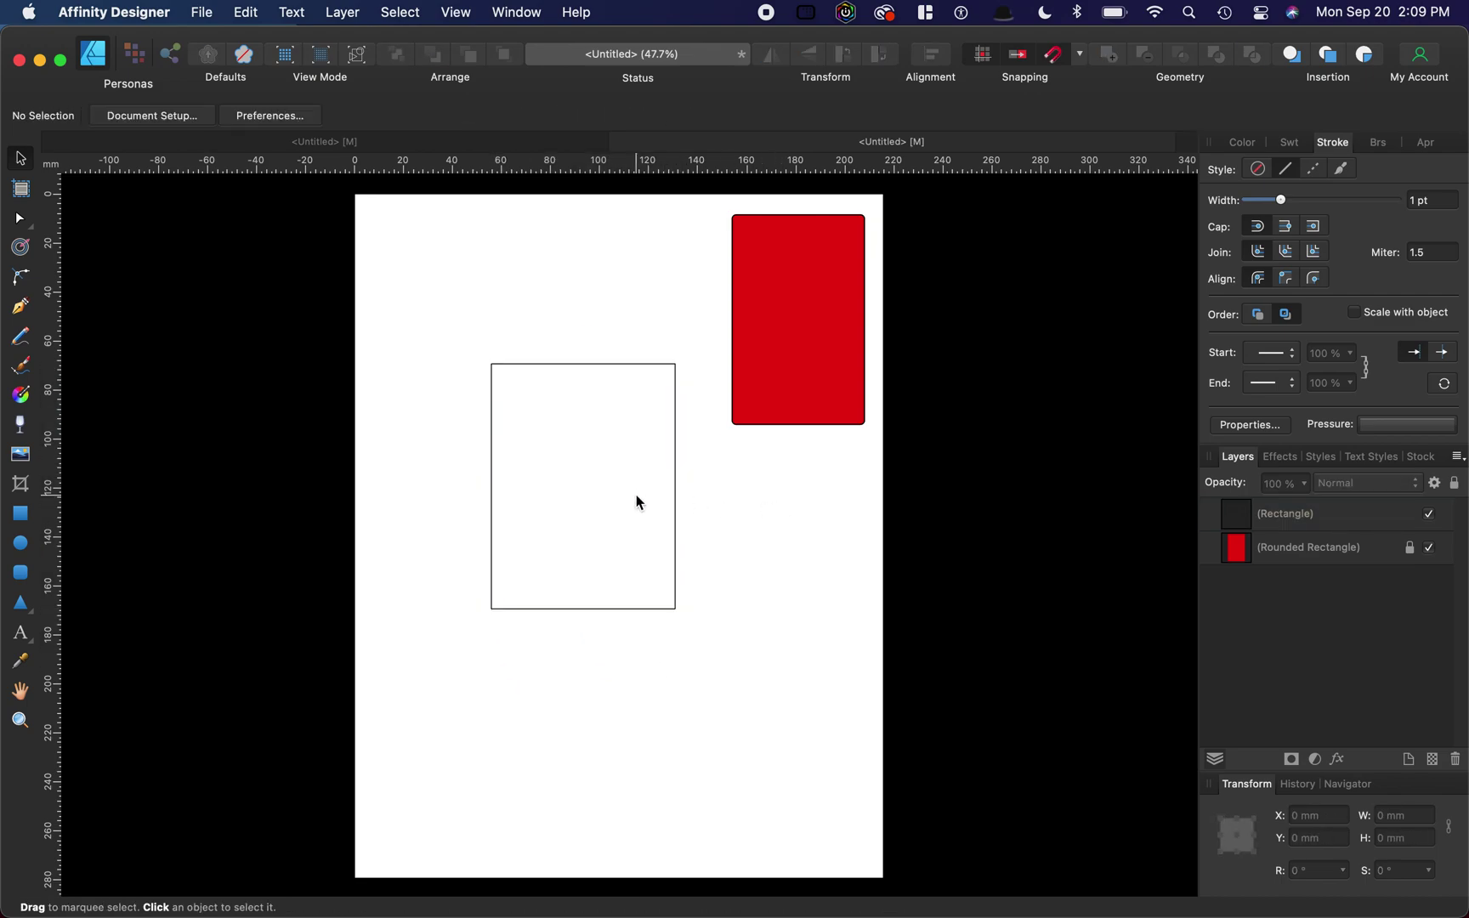
left_click(672, 524)
left_click(740, 506)
left_click(501, 363)
left_click(544, 420)
- Draw a 54 mm ellipse and centre it across the rectangle's top edge using snapping
left_click(21, 542)
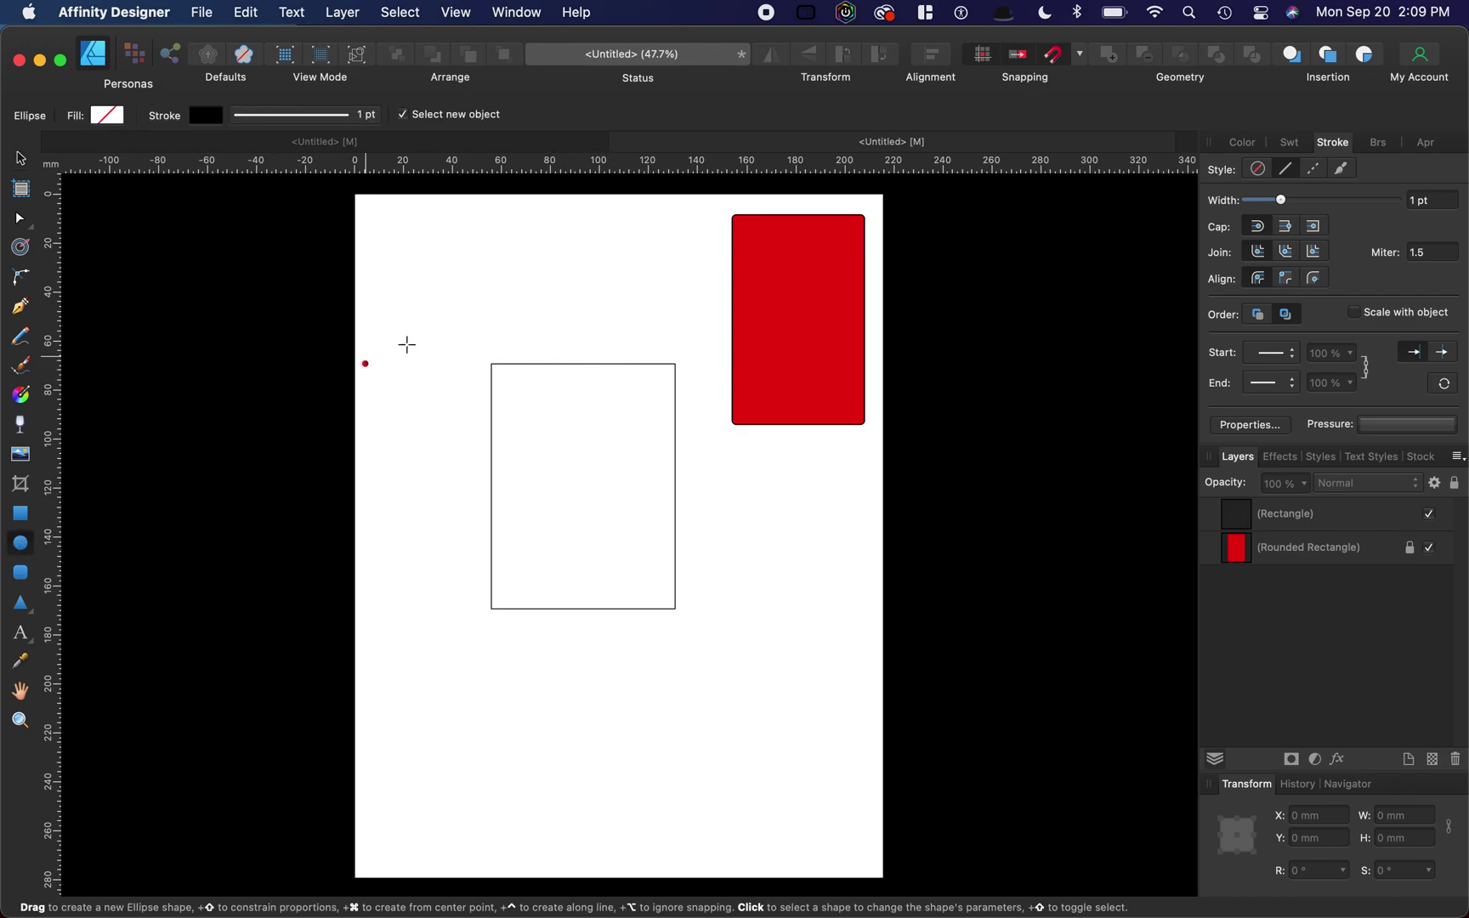
left_click_drag(545, 339, 654, 423)
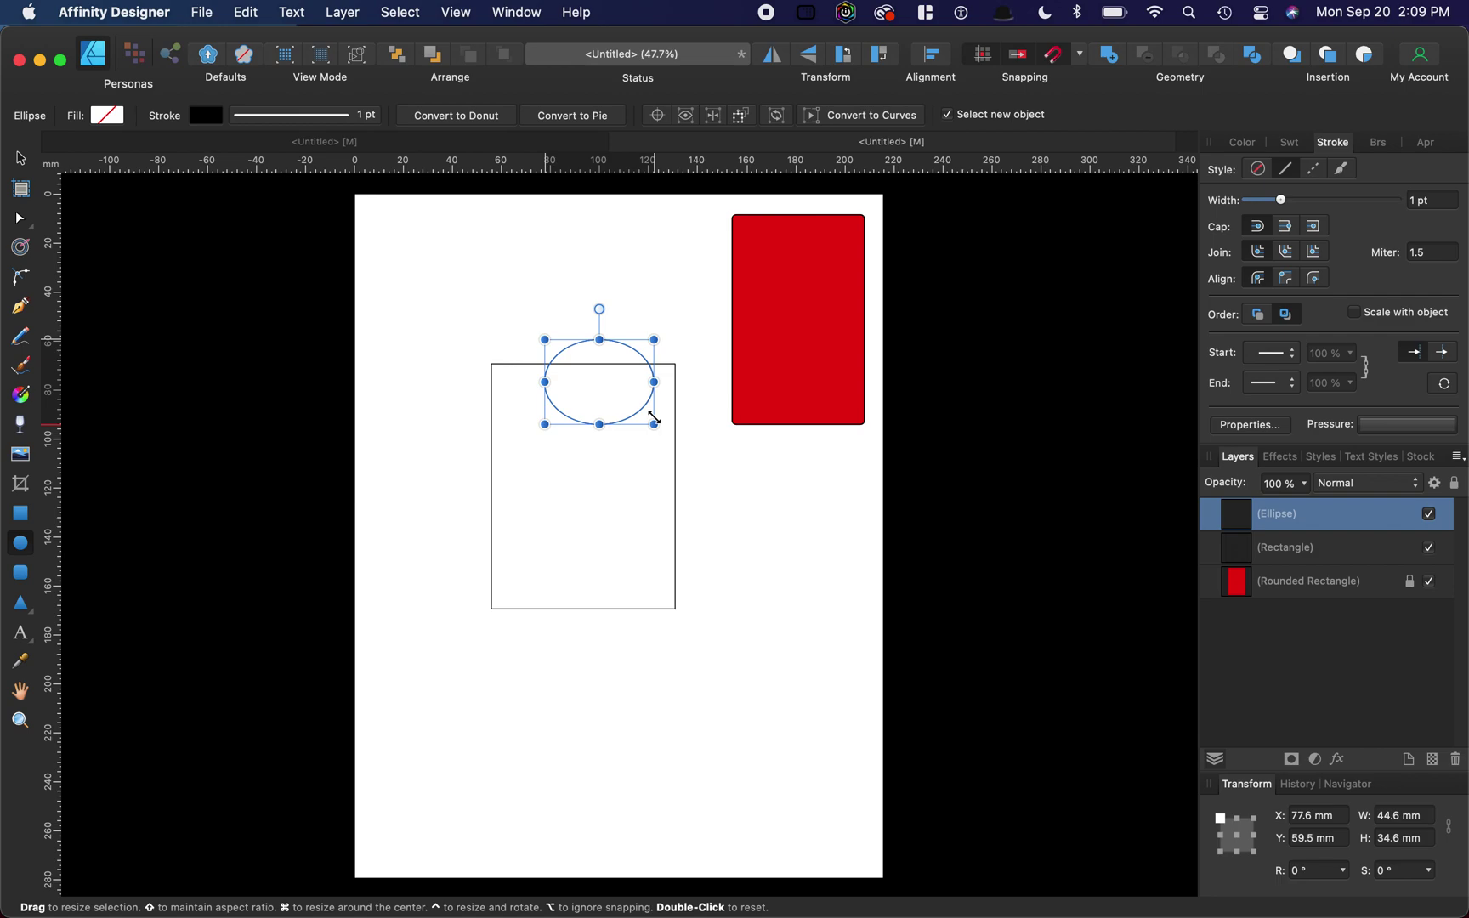
left_click(20, 158)
left_click_drag(610, 393, 598, 361)
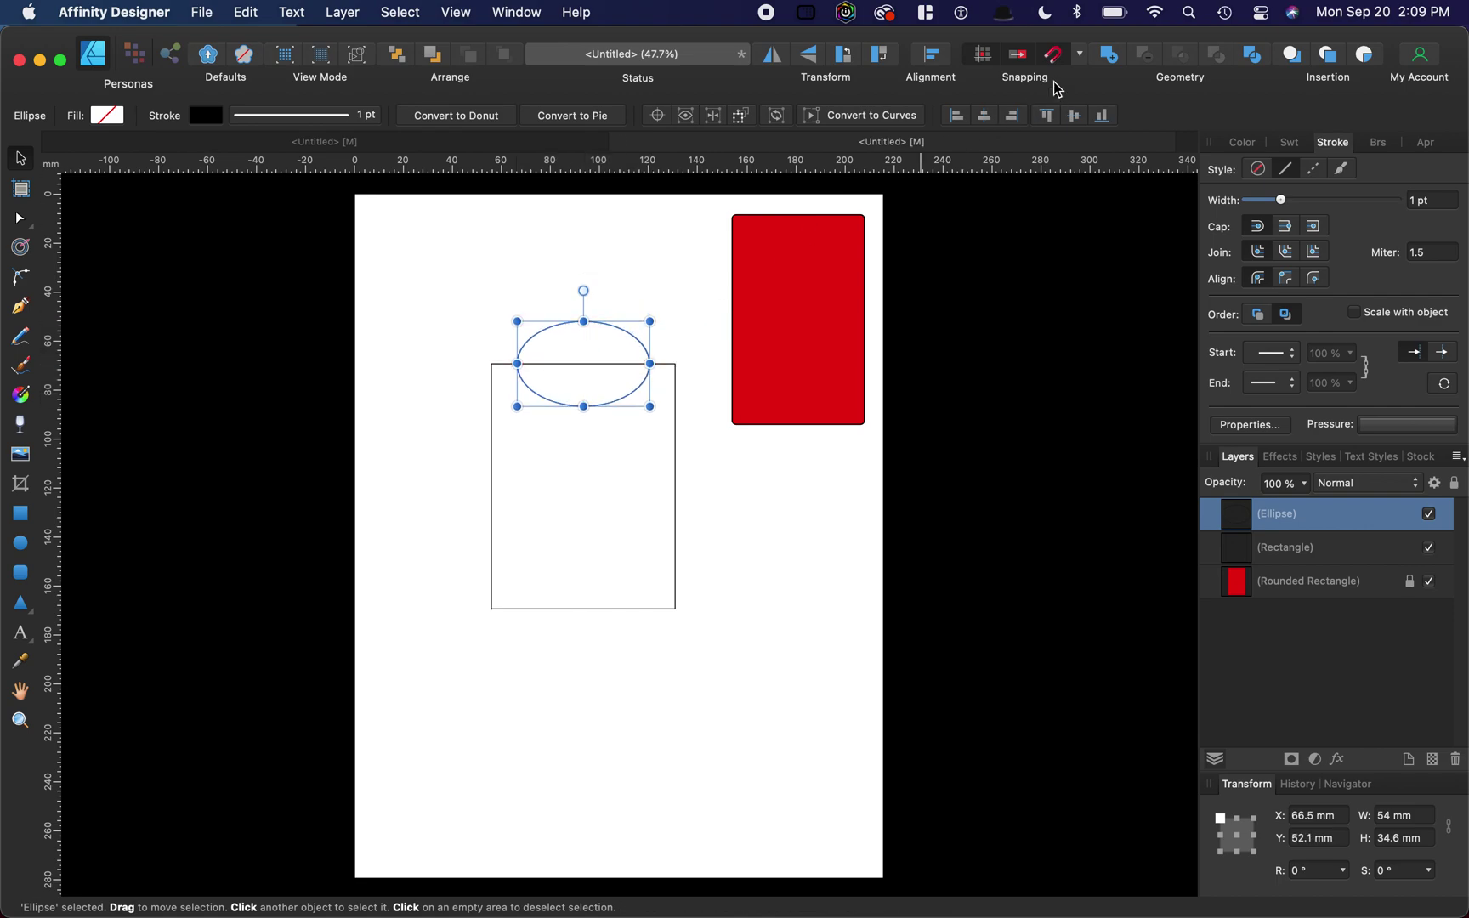
left_click(1057, 58)
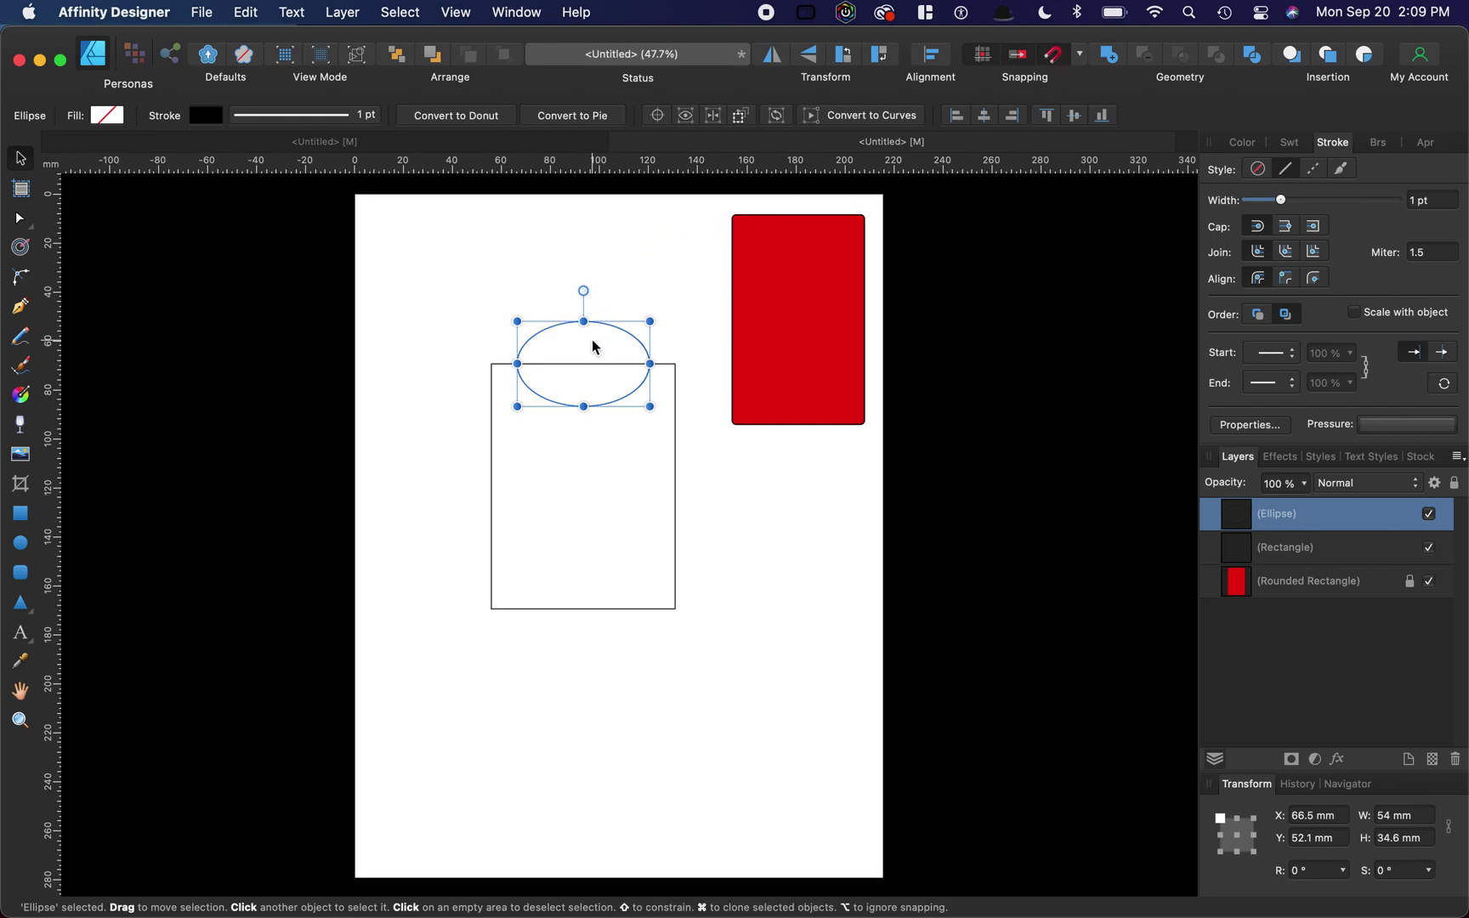
left_click_drag(594, 347, 593, 332)
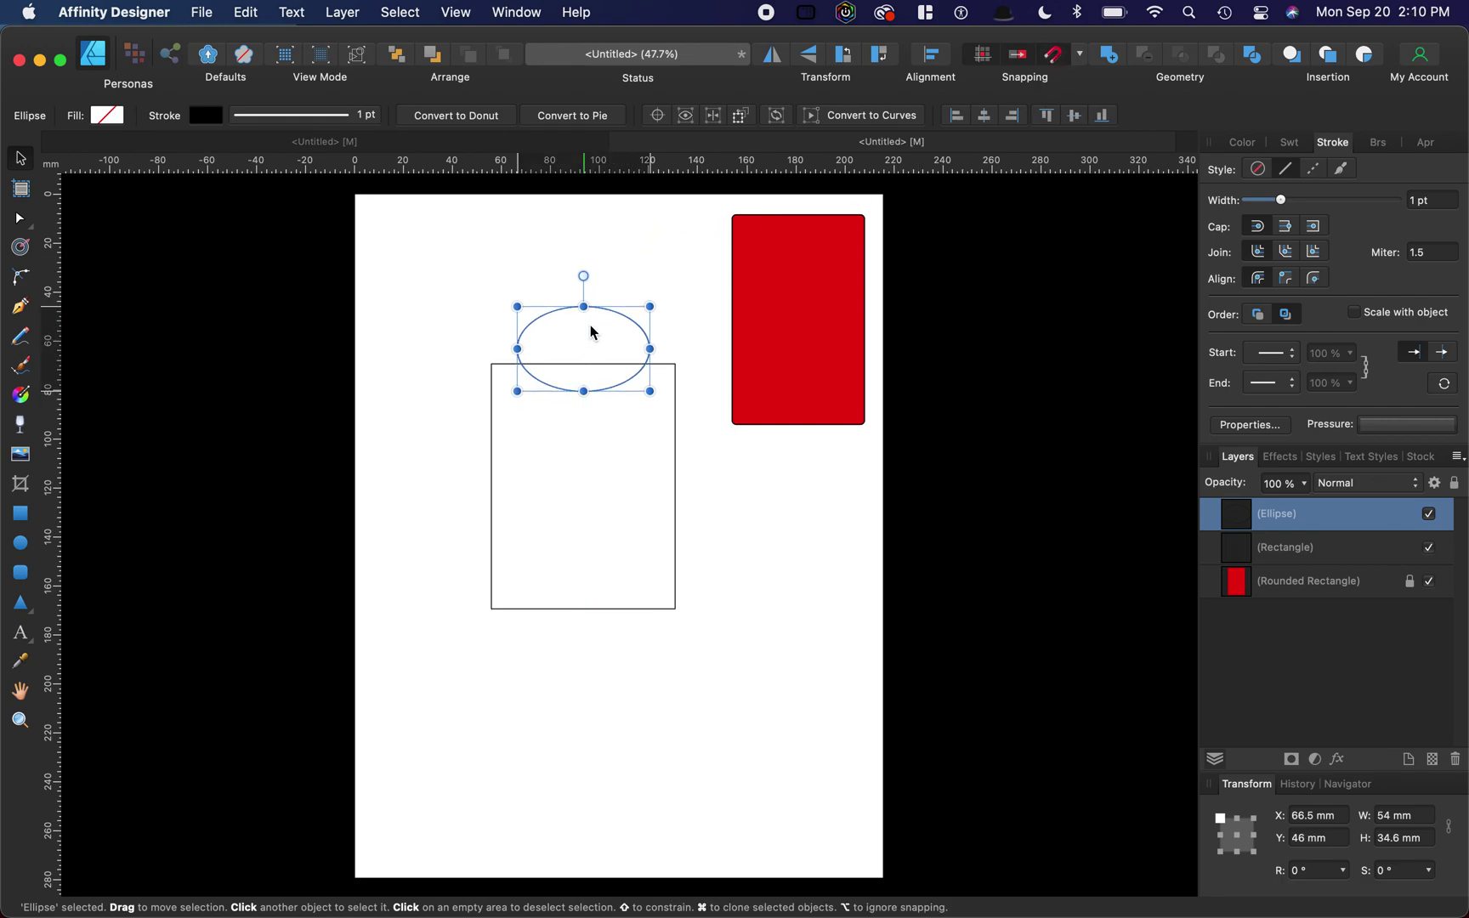
- Select both the ellipse and the rectangle for a shape operation
left_click(442, 282)
left_click_drag(424, 263, 715, 646)
right_click(549, 417)
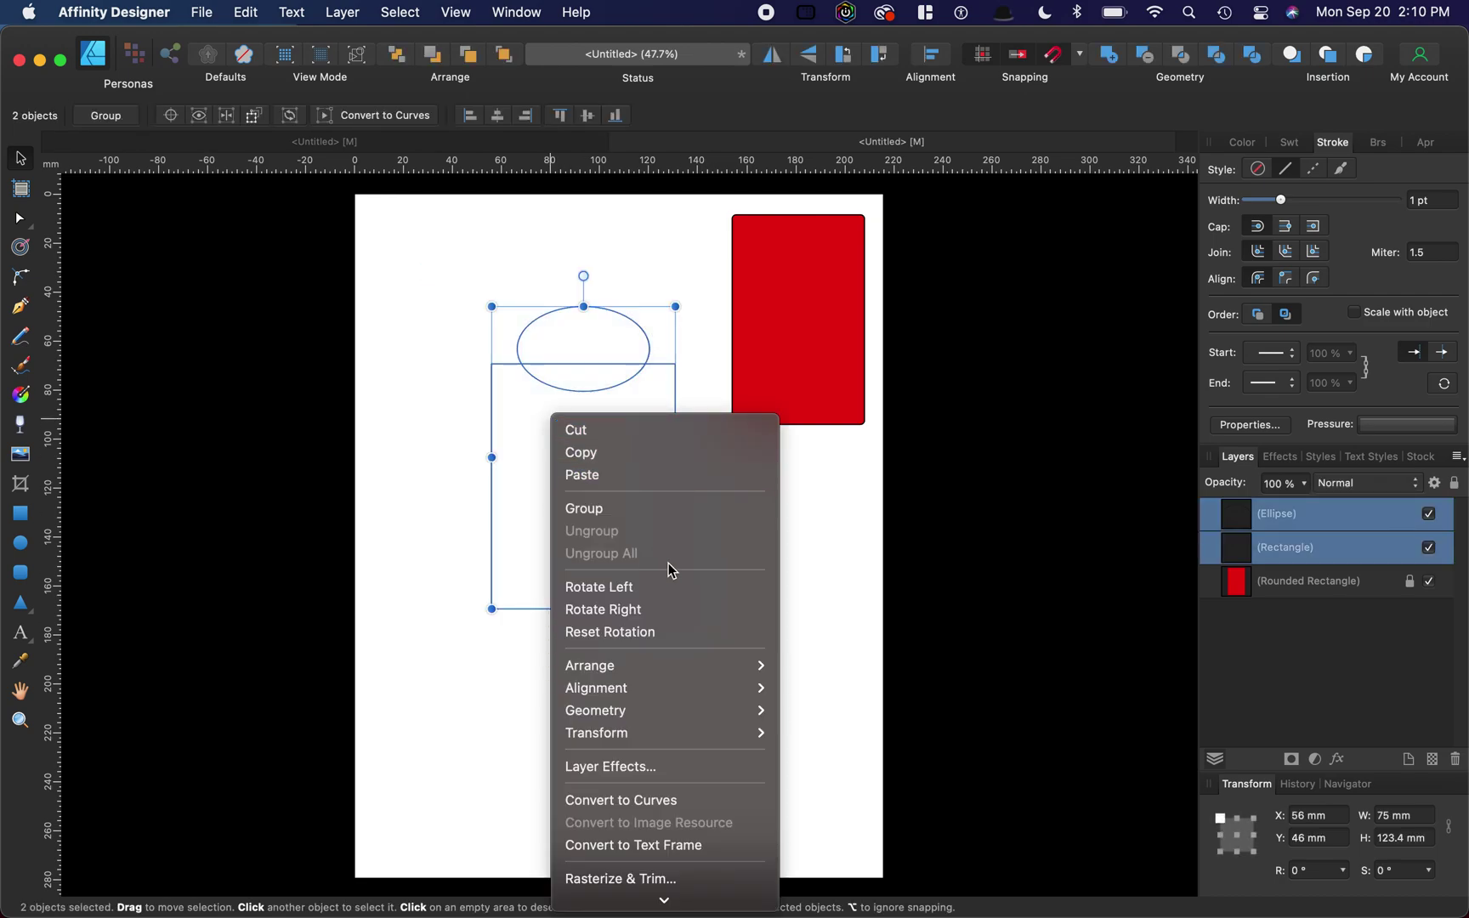
- Divide the ellipse and rectangle, then delete the upper ellipse piece and the inner arc
mouse_move(695, 711)
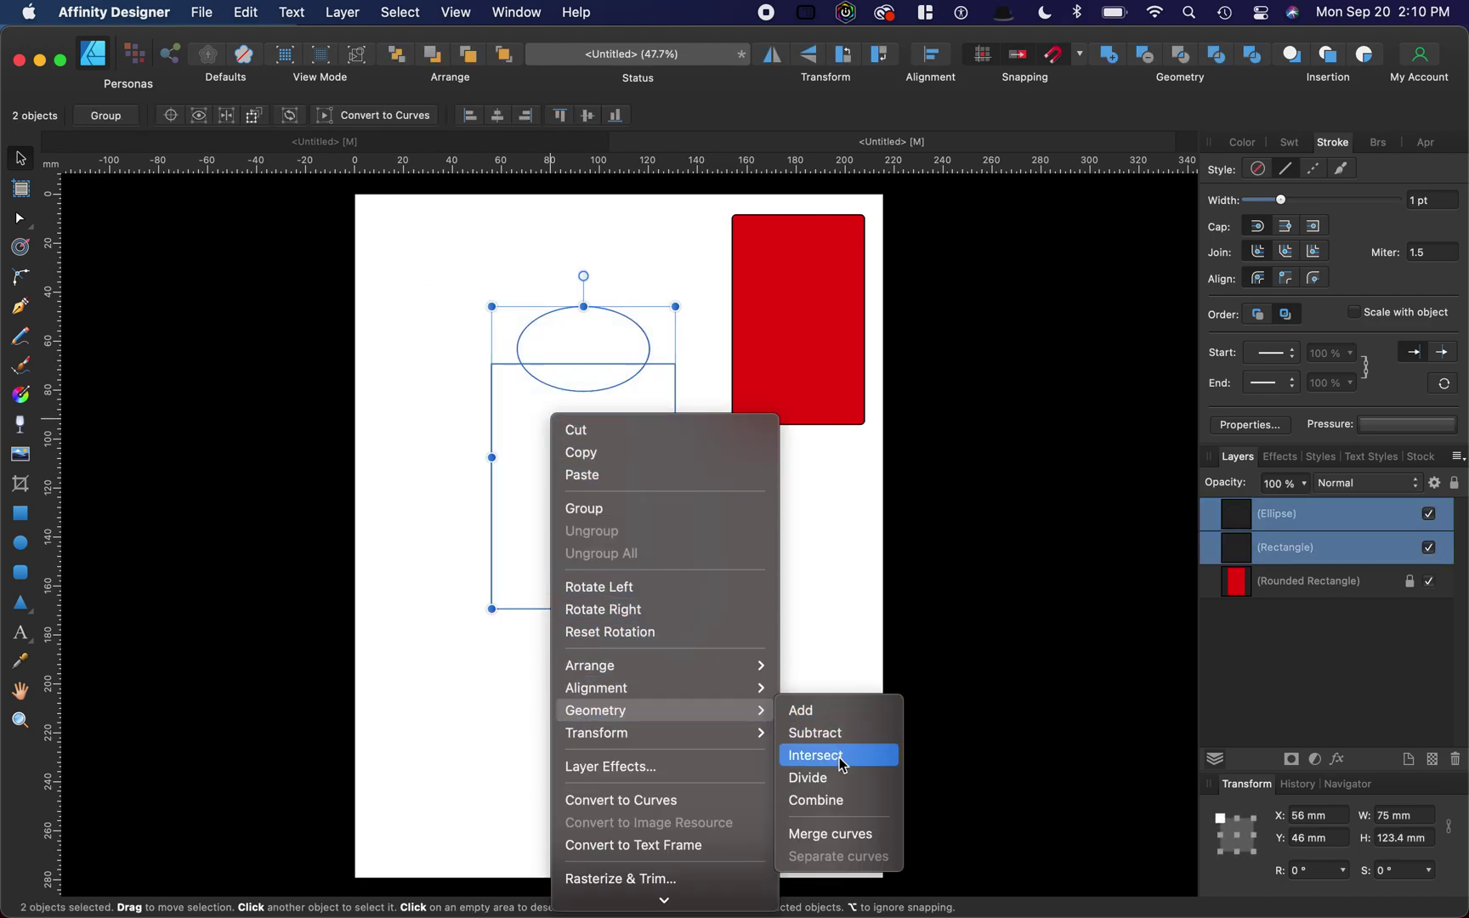
left_click(812, 778)
left_click(820, 567)
left_click(623, 321)
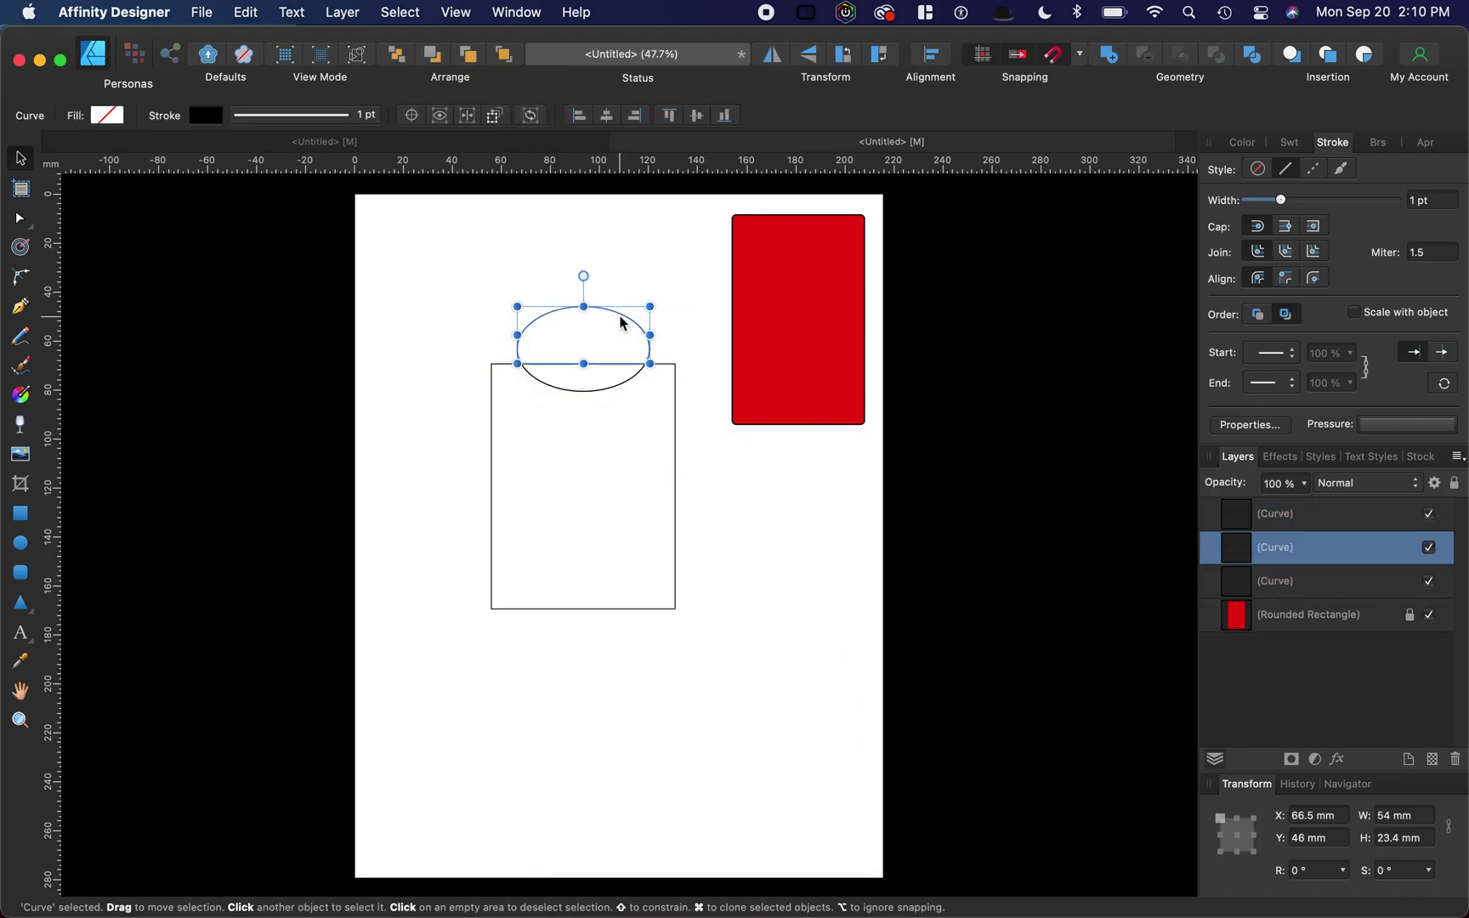
key("Delete")
left_click(623, 321)
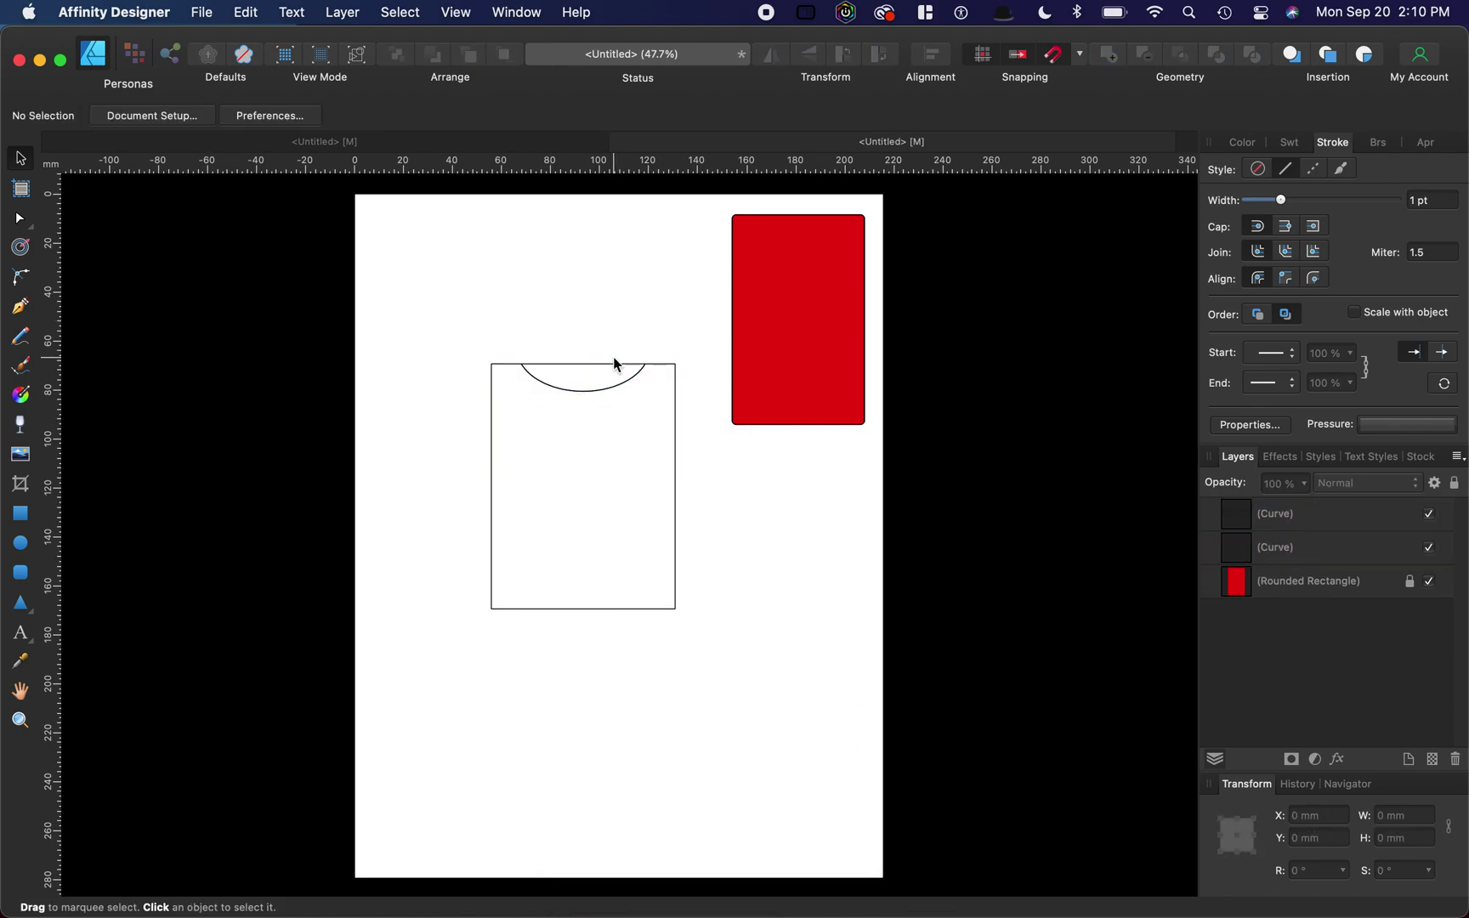
left_click(611, 370)
key("Delete")
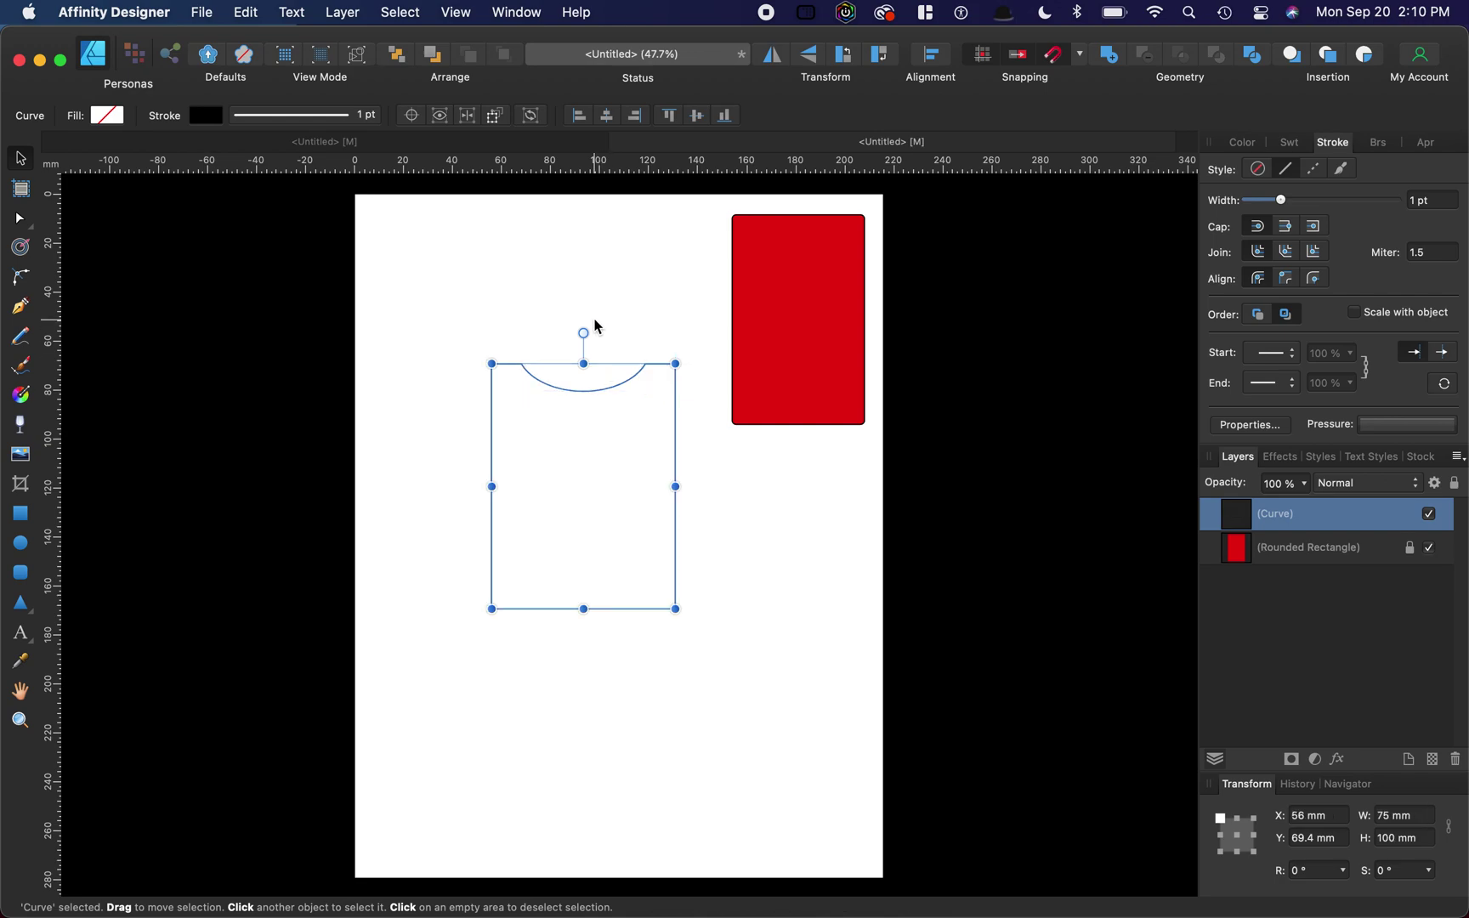
left_click(597, 327)
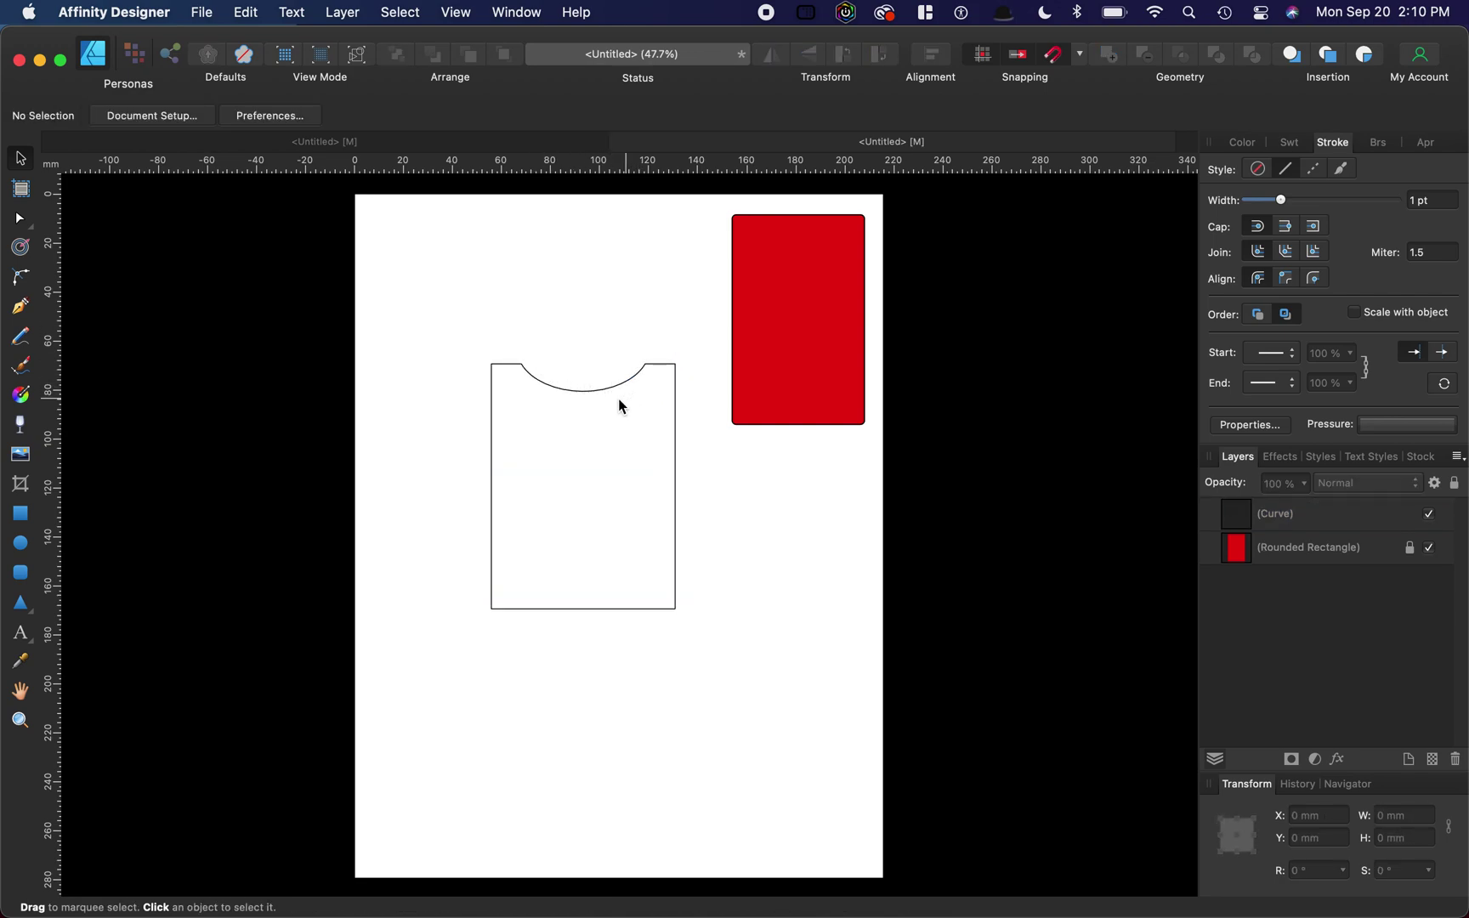
- Round the notch's left end corner to a 5 mm radius
scroll(612, 385, "up", 3)
scroll(612, 383, "up", 2)
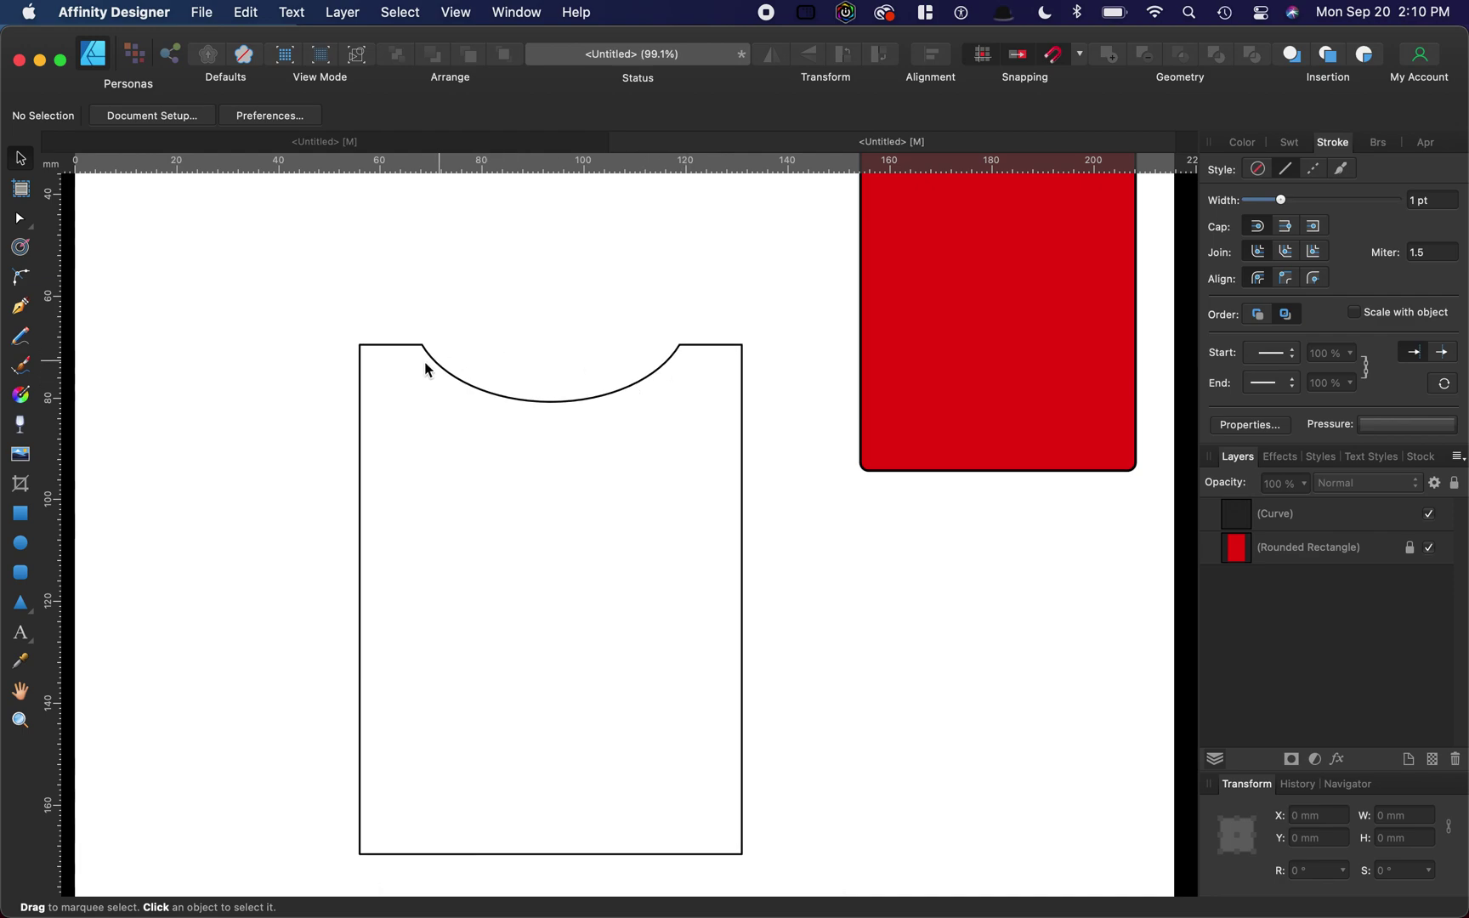
scroll(672, 387, "right", 2)
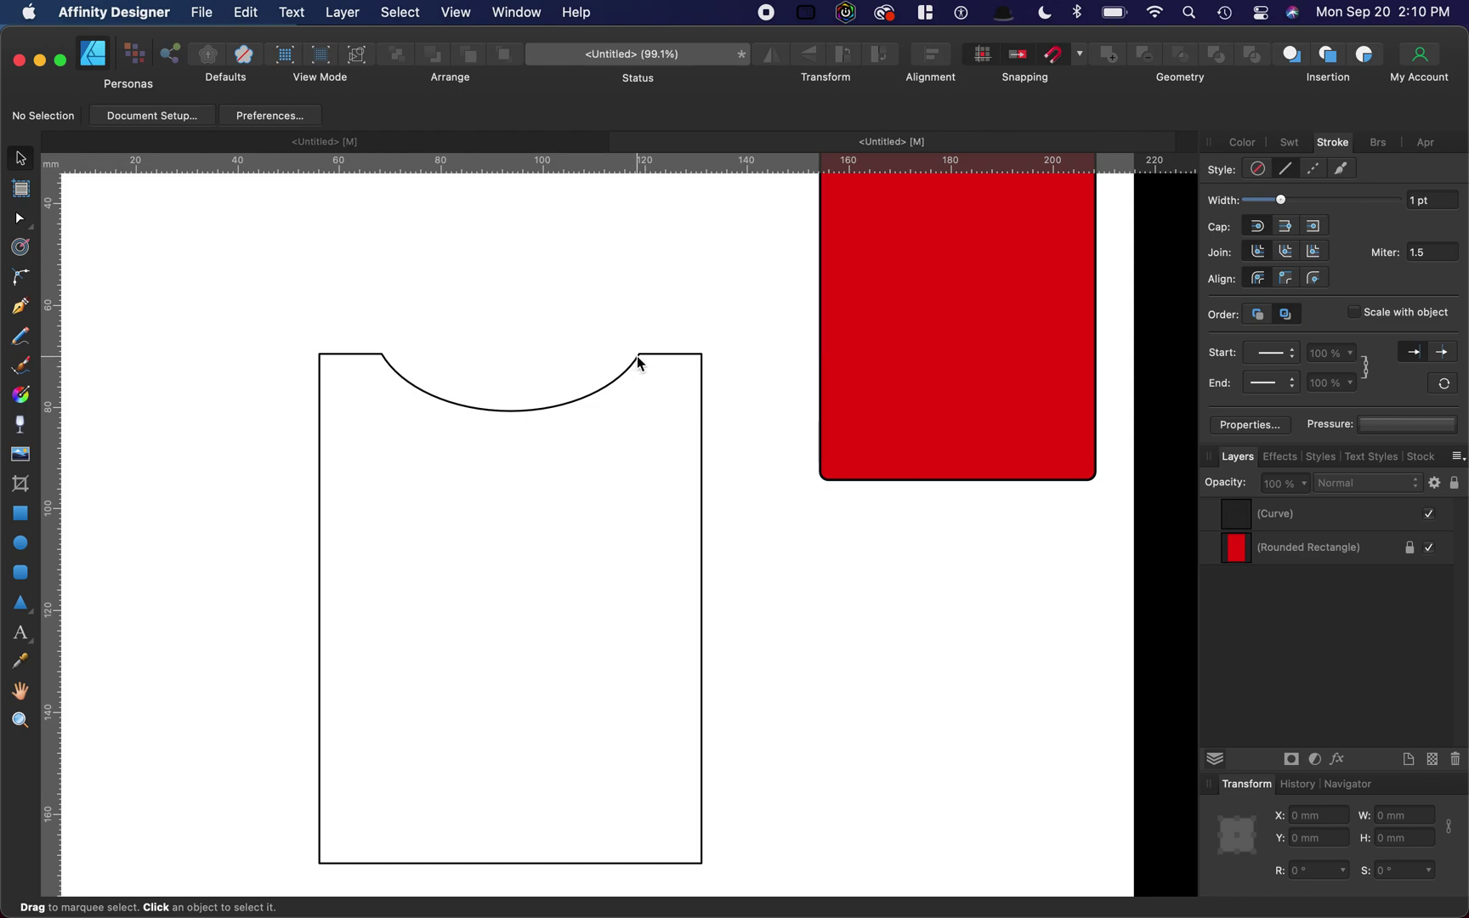
left_click(637, 357)
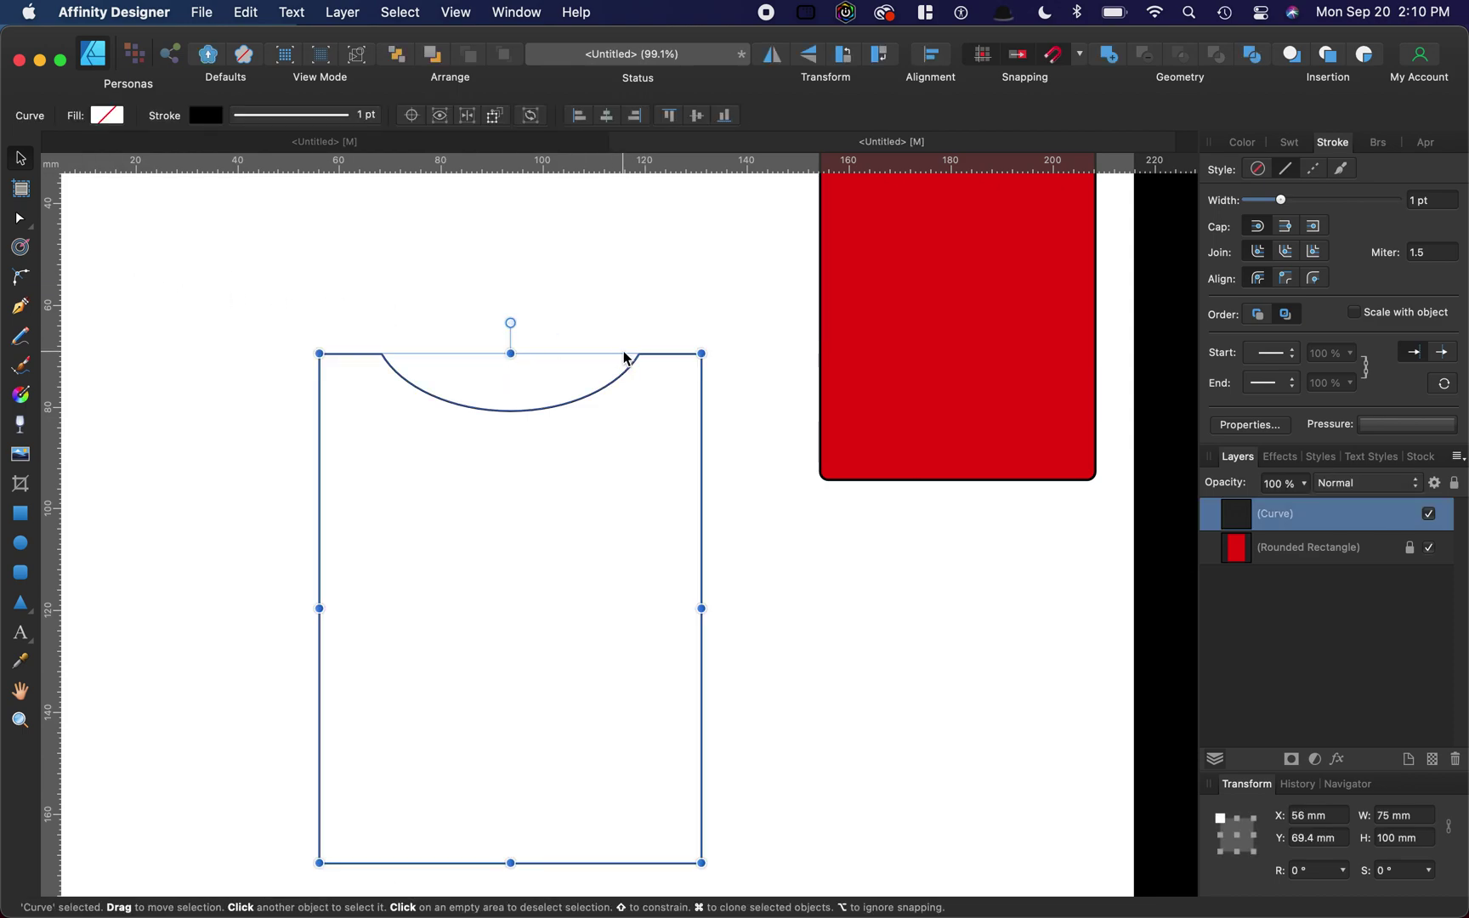
left_click(22, 278)
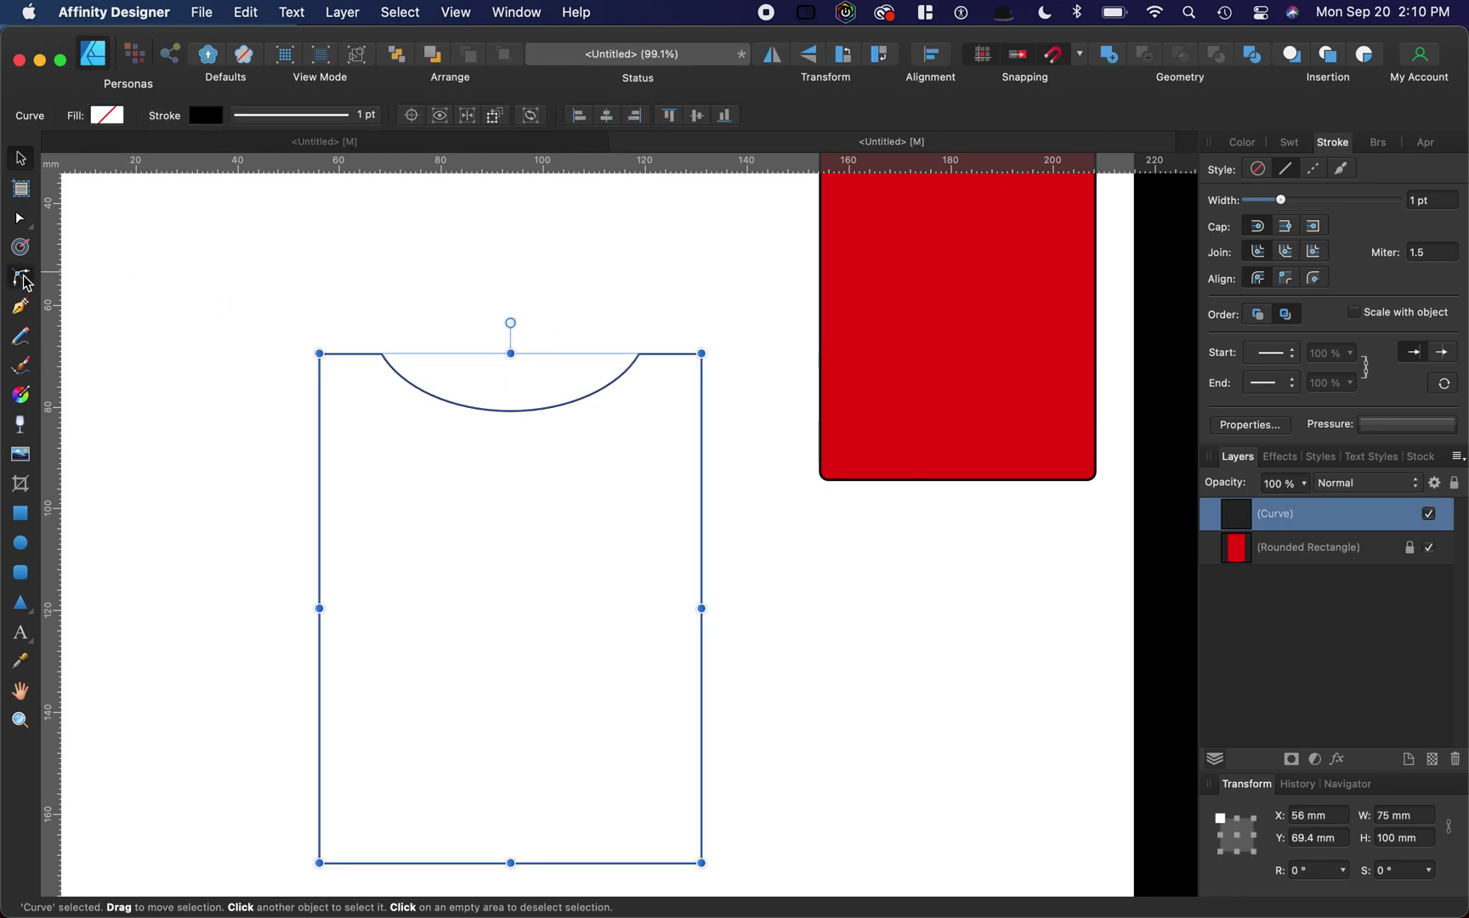
left_click(382, 354)
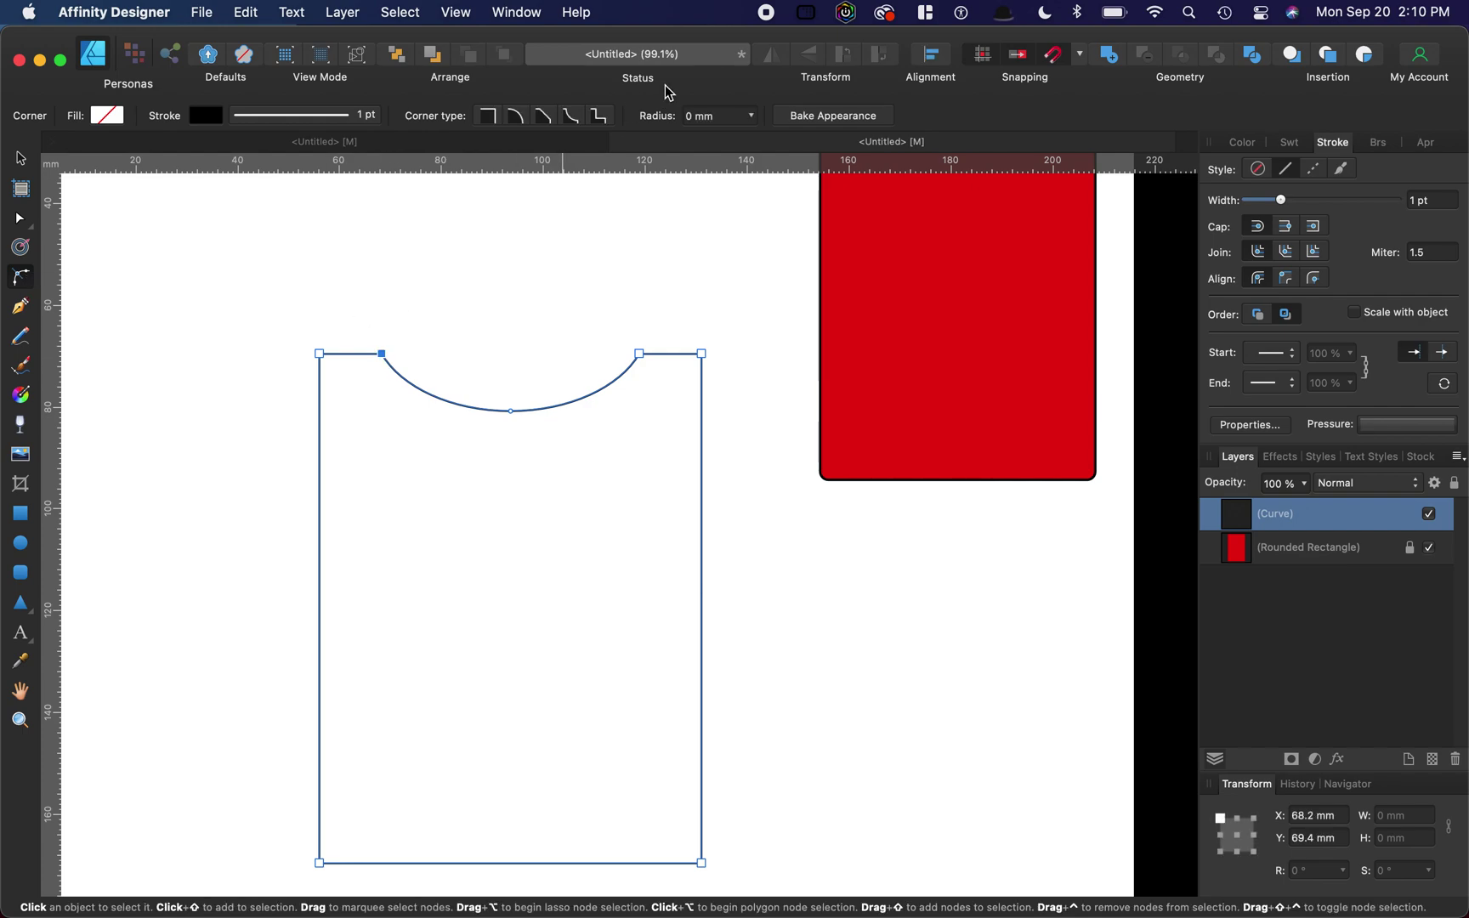
left_click(518, 124)
double_click(714, 118)
key("super+a")
type("5")
key("Return")
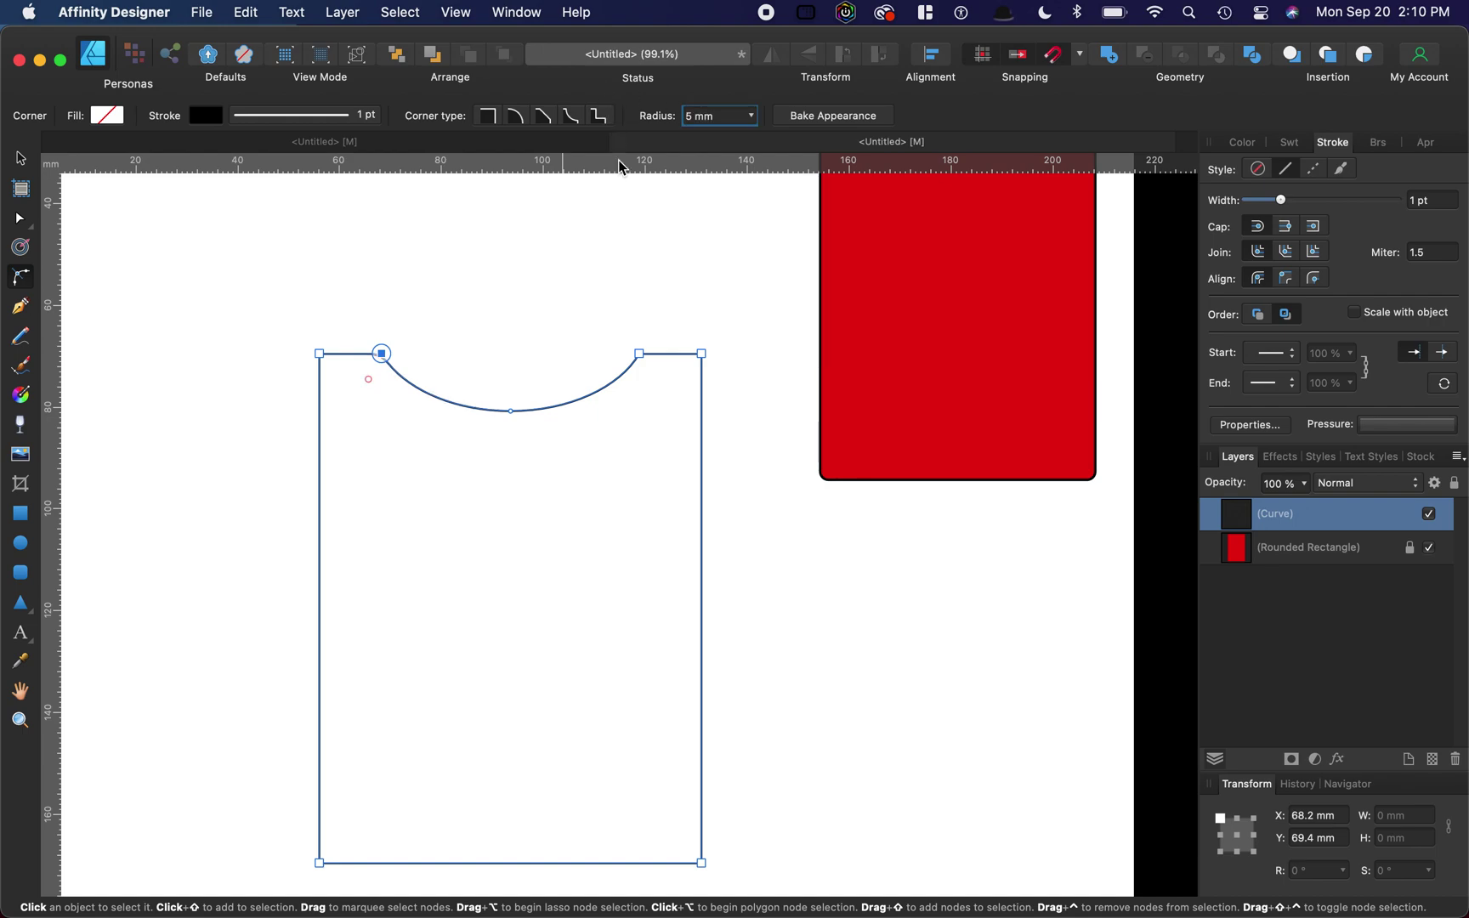
left_click(648, 363)
- Round the notch's right end corner to 5 mm as well
left_click(640, 354)
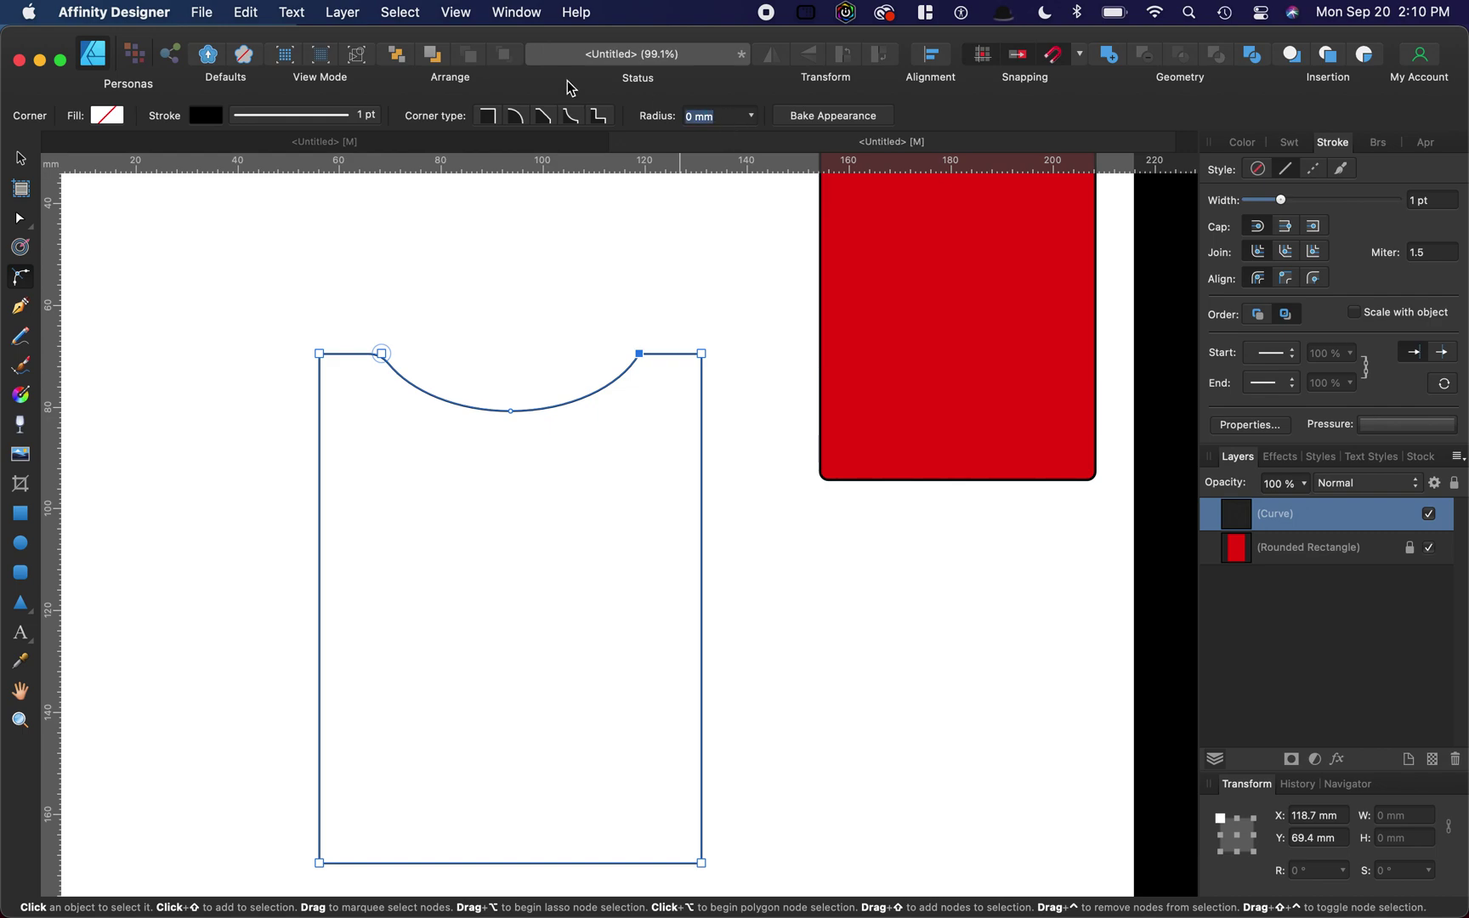
key("super+a")
type("5")
key("Return")
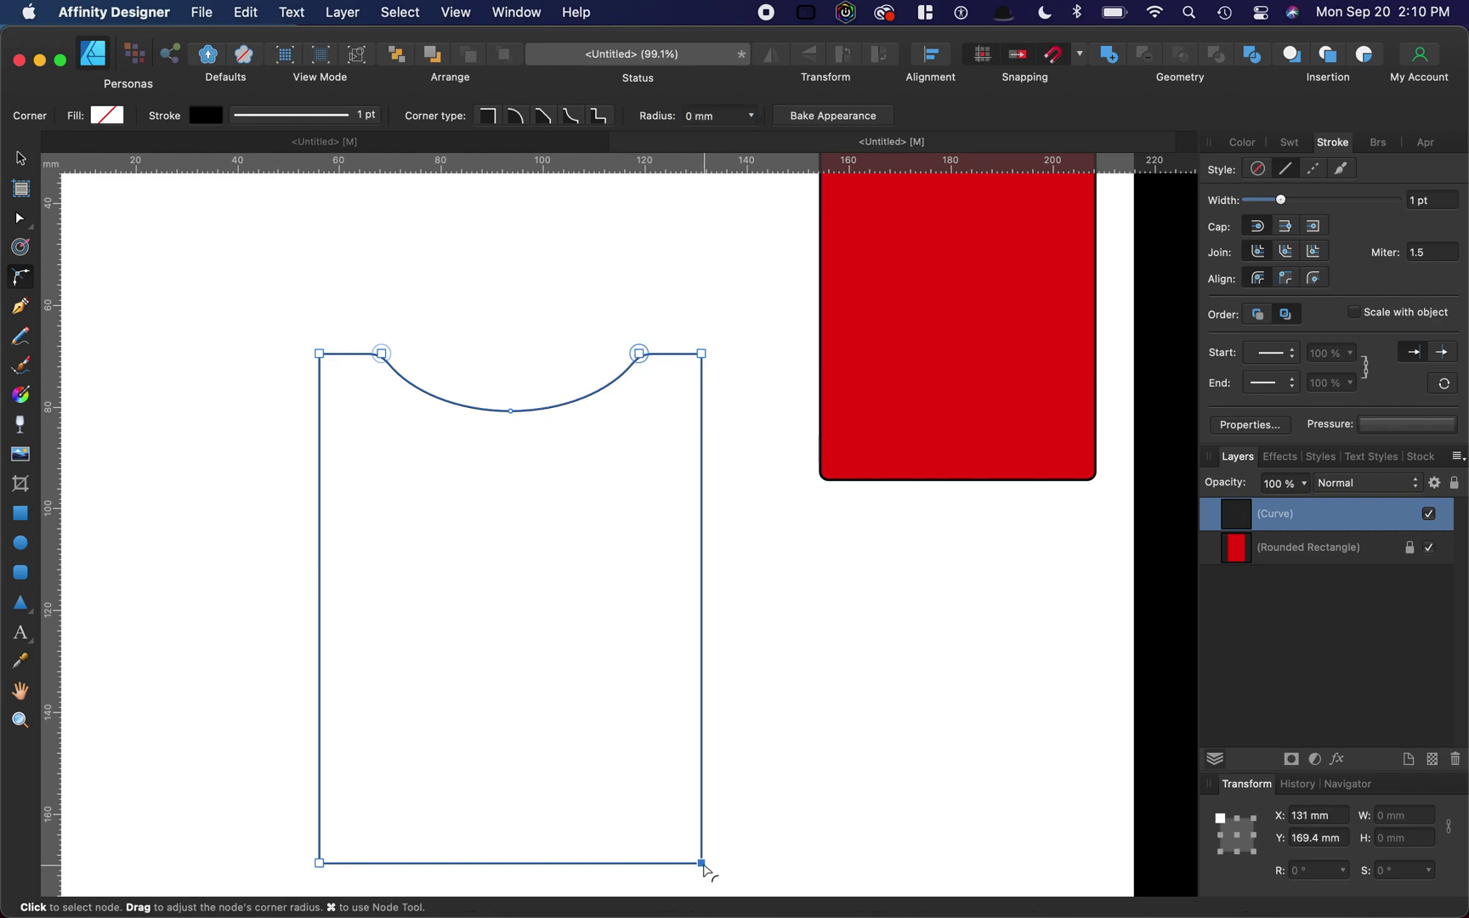
- Round the body's bottom-right and bottom-left corners to 10 mm
type("1")
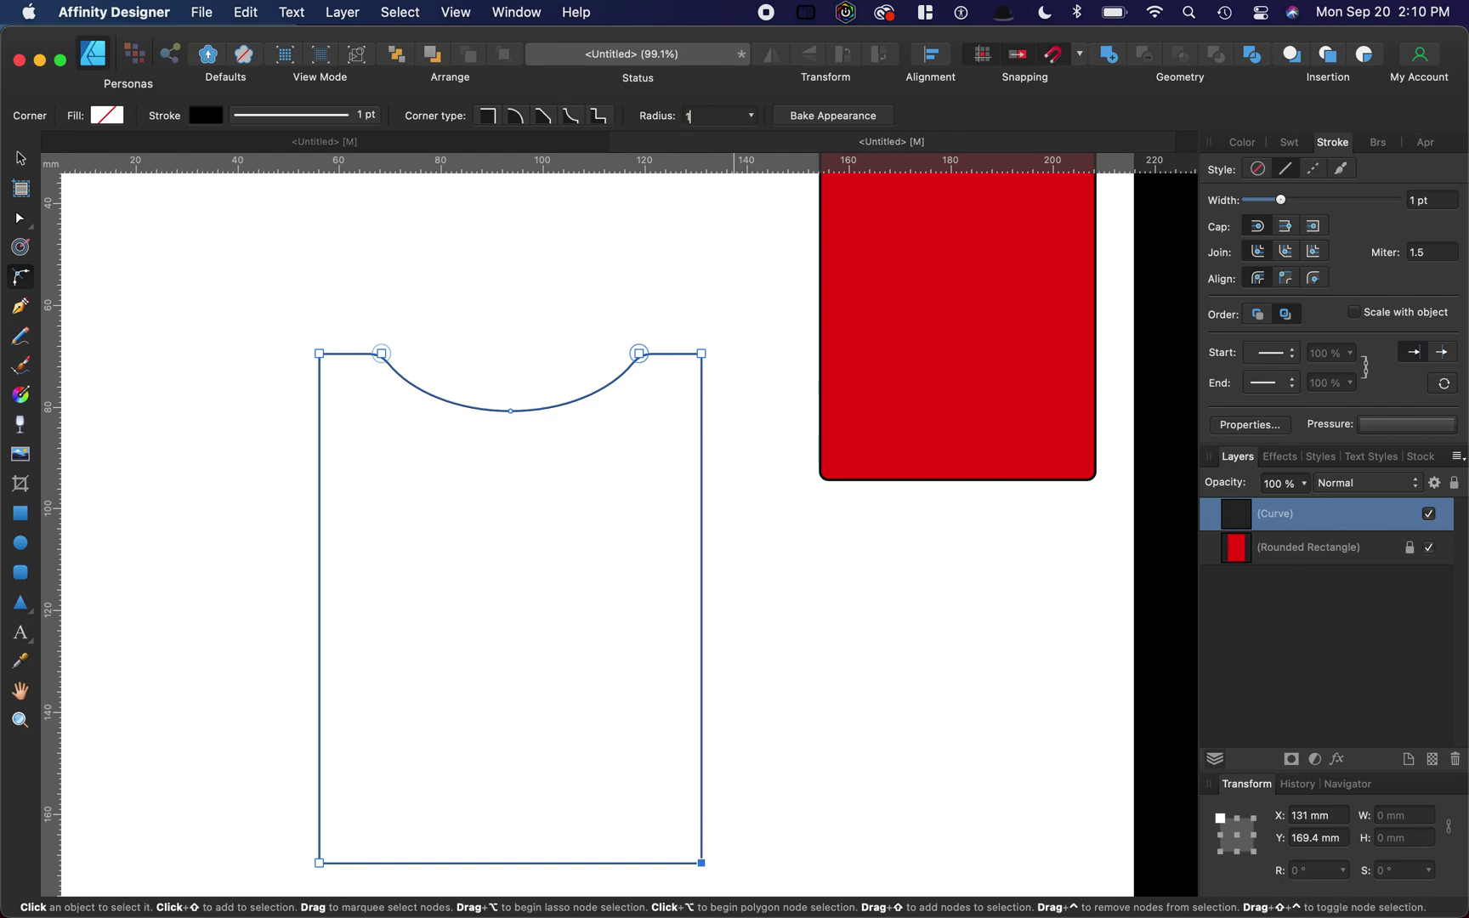
type("0")
key("Return")
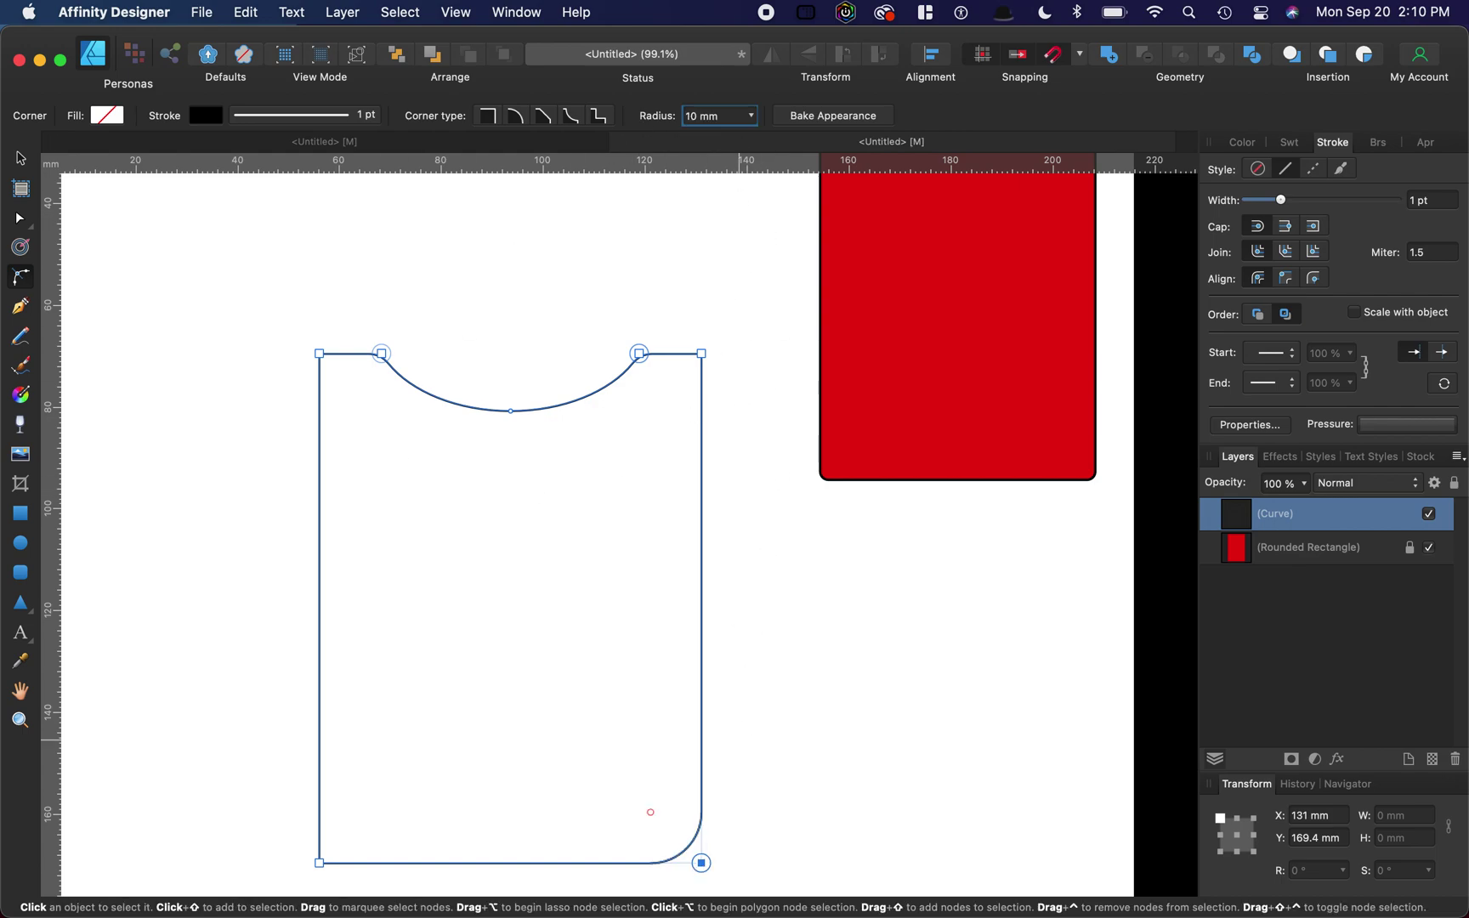
left_click(321, 860)
left_click(719, 118)
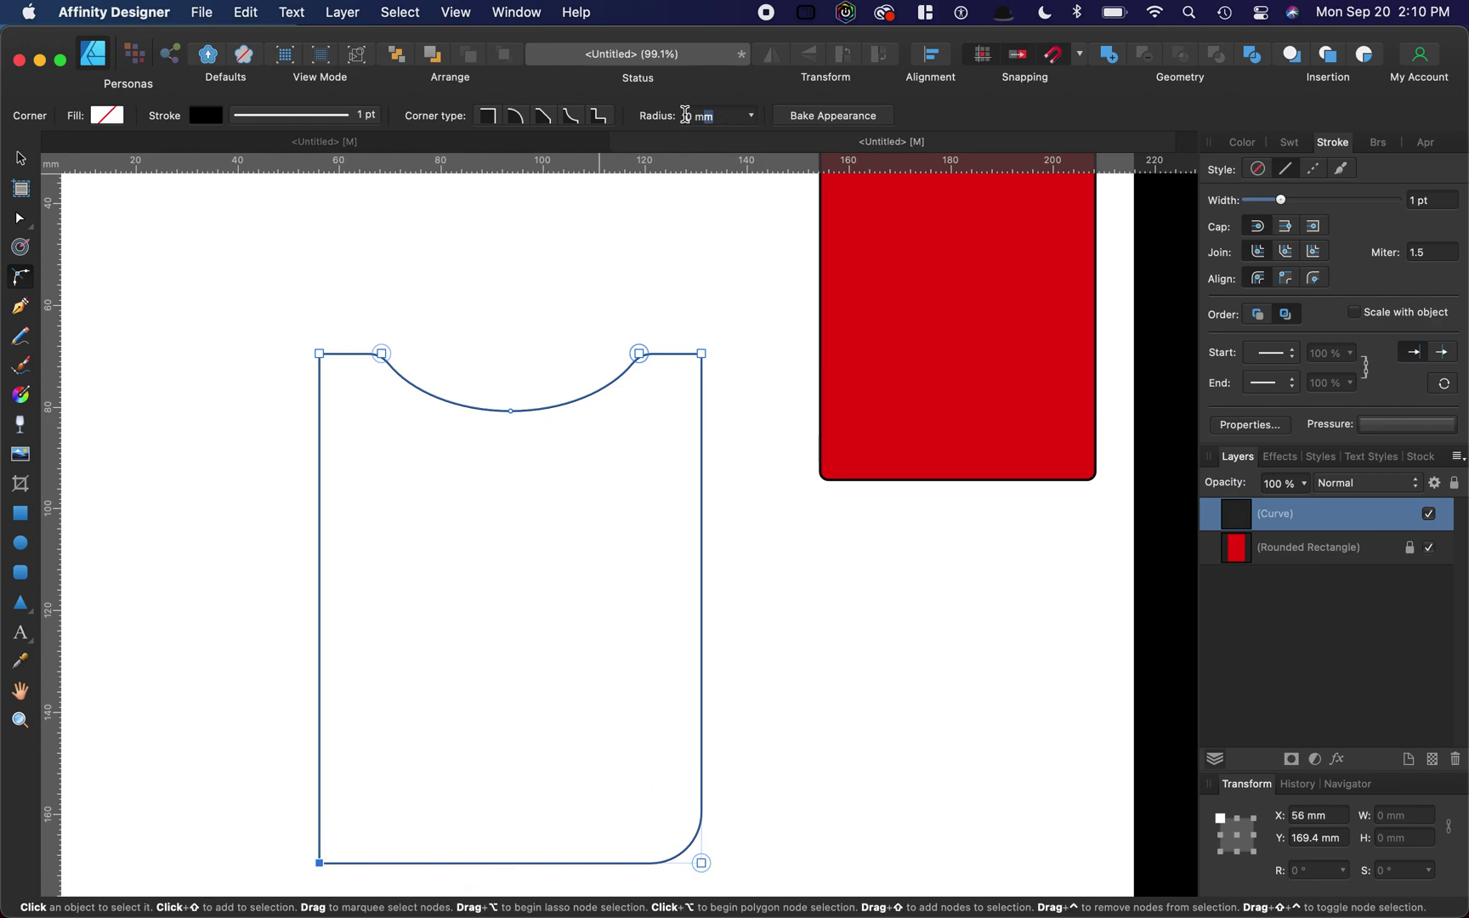
type("10")
key("Return")
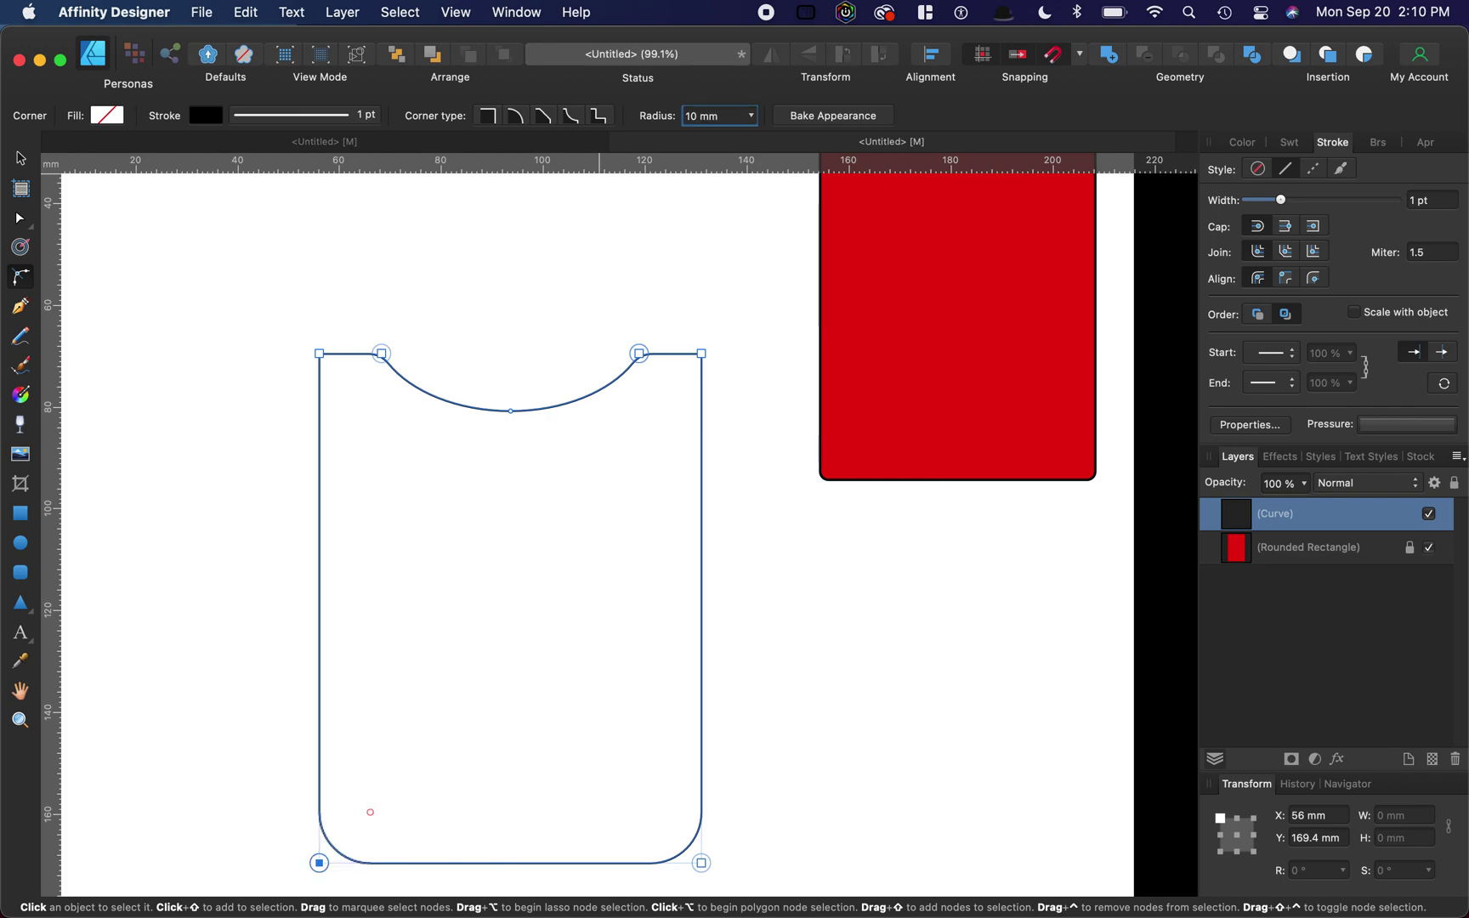
- Move the rounded body shape higher on the page
left_click(21, 159)
left_click(619, 494)
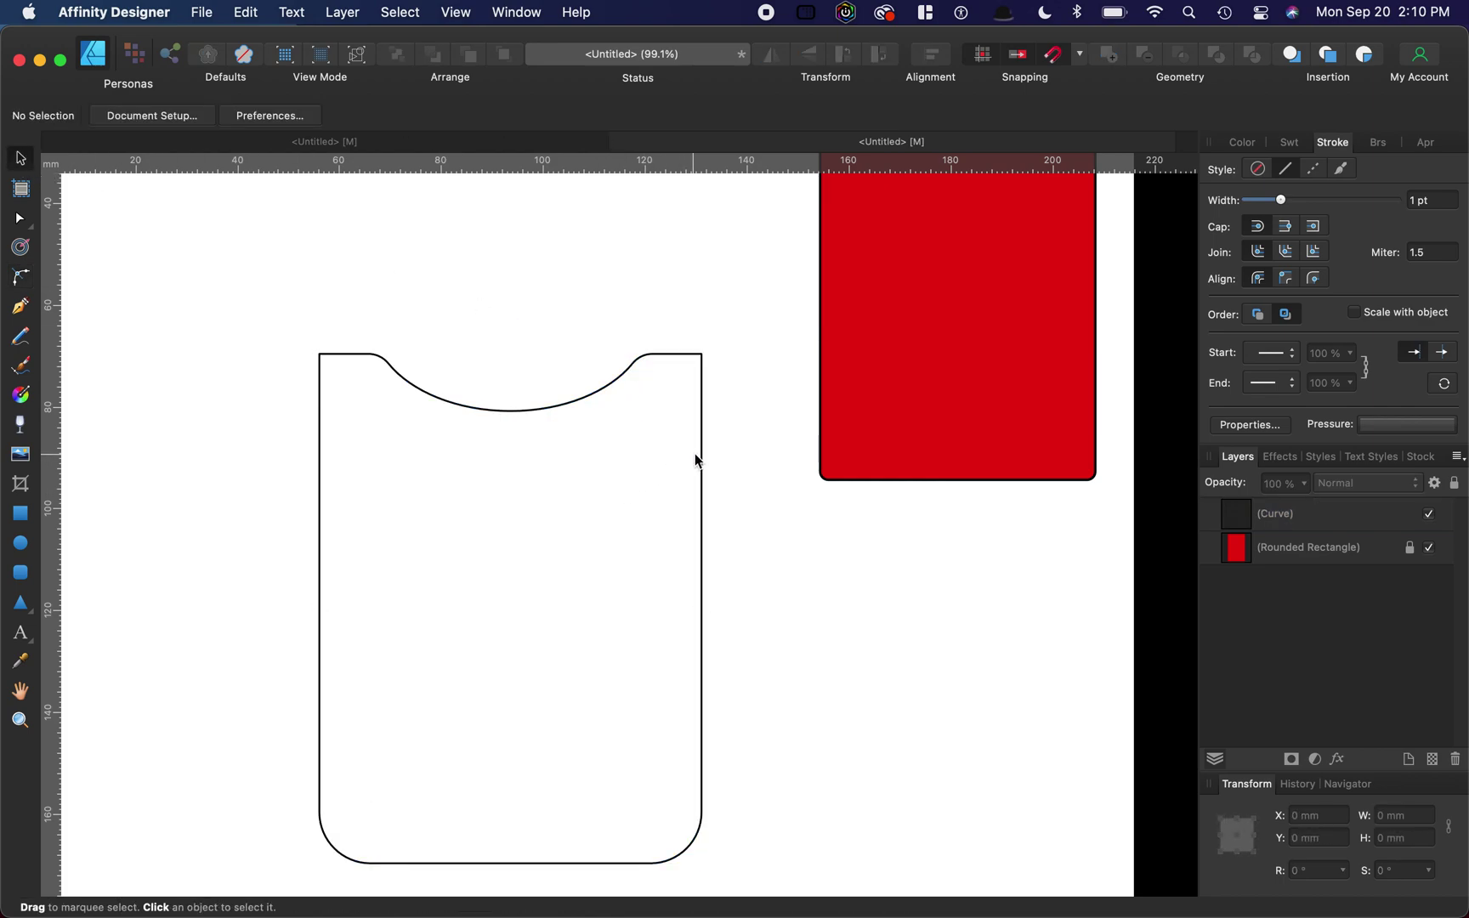
left_click_drag(577, 488, 564, 426)
left_click(727, 427)
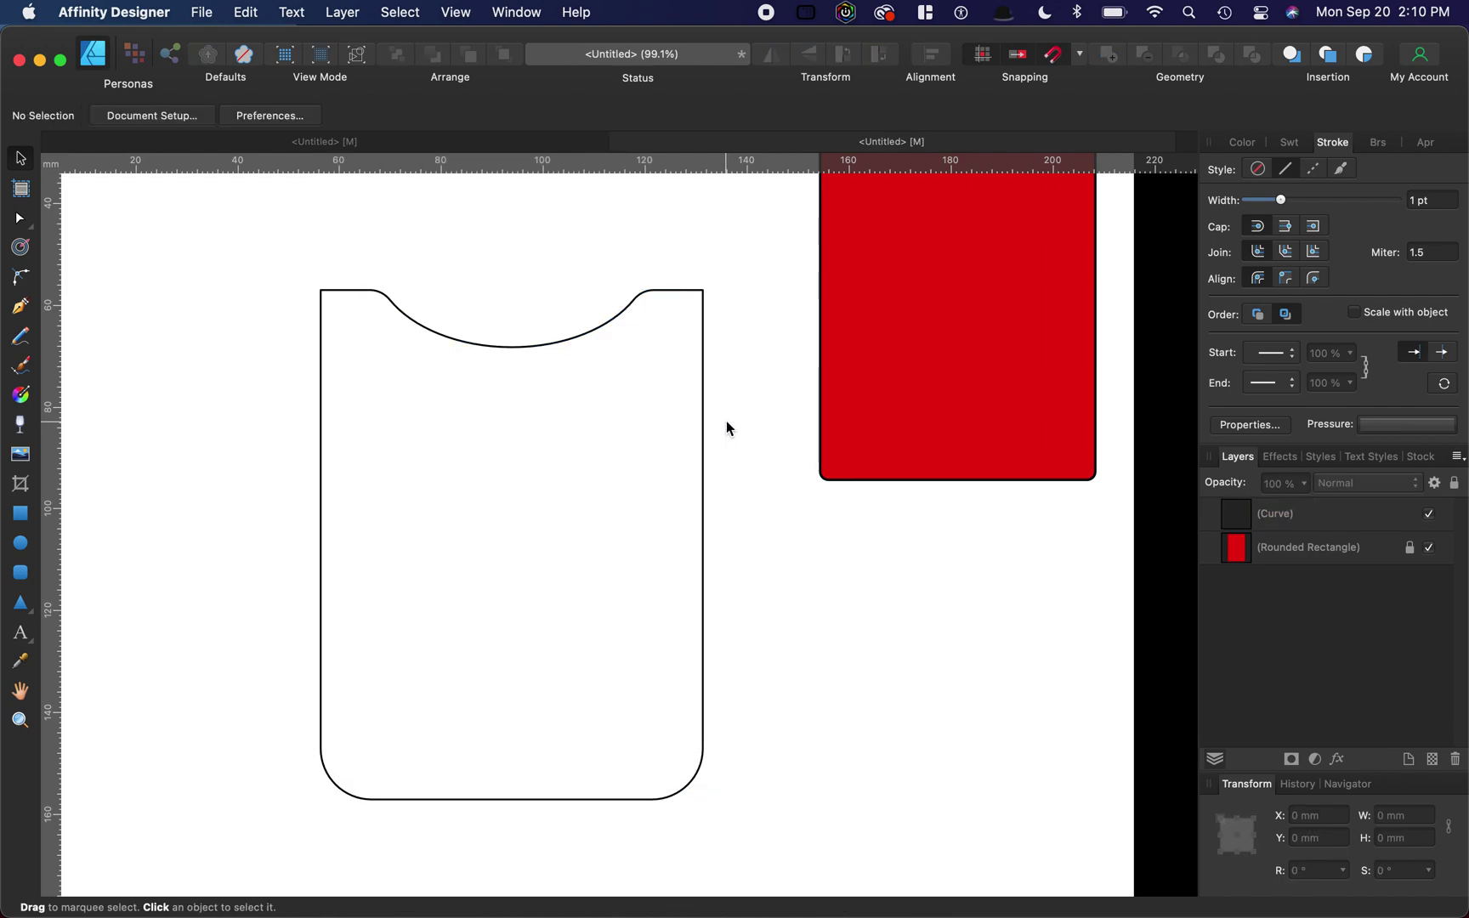
- Draw a pocket rectangle over the body's lower part
left_click(20, 514)
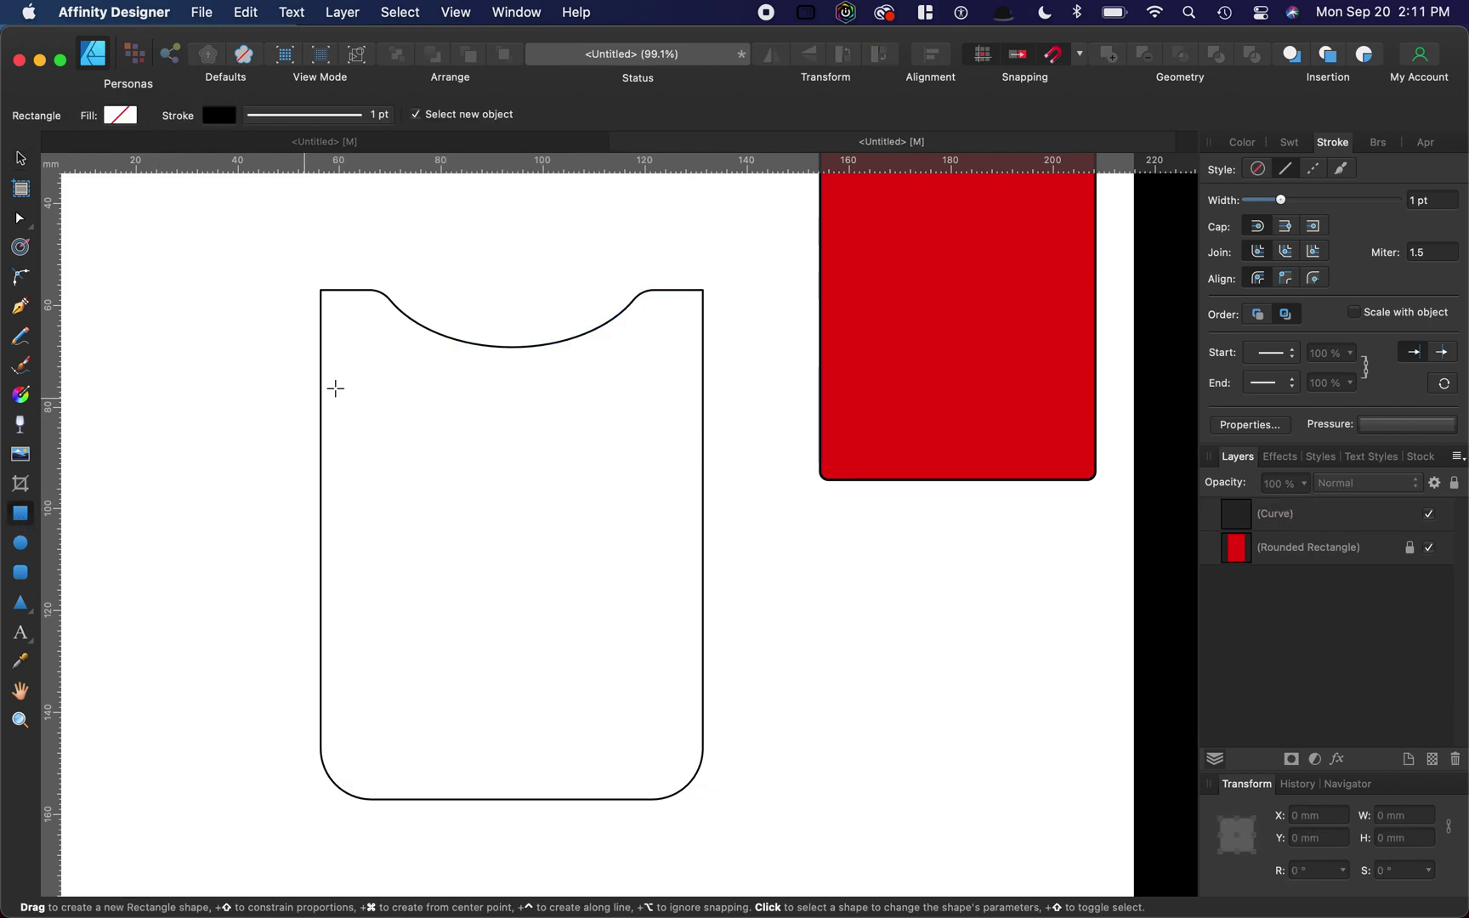
left_click_drag(320, 401, 702, 797)
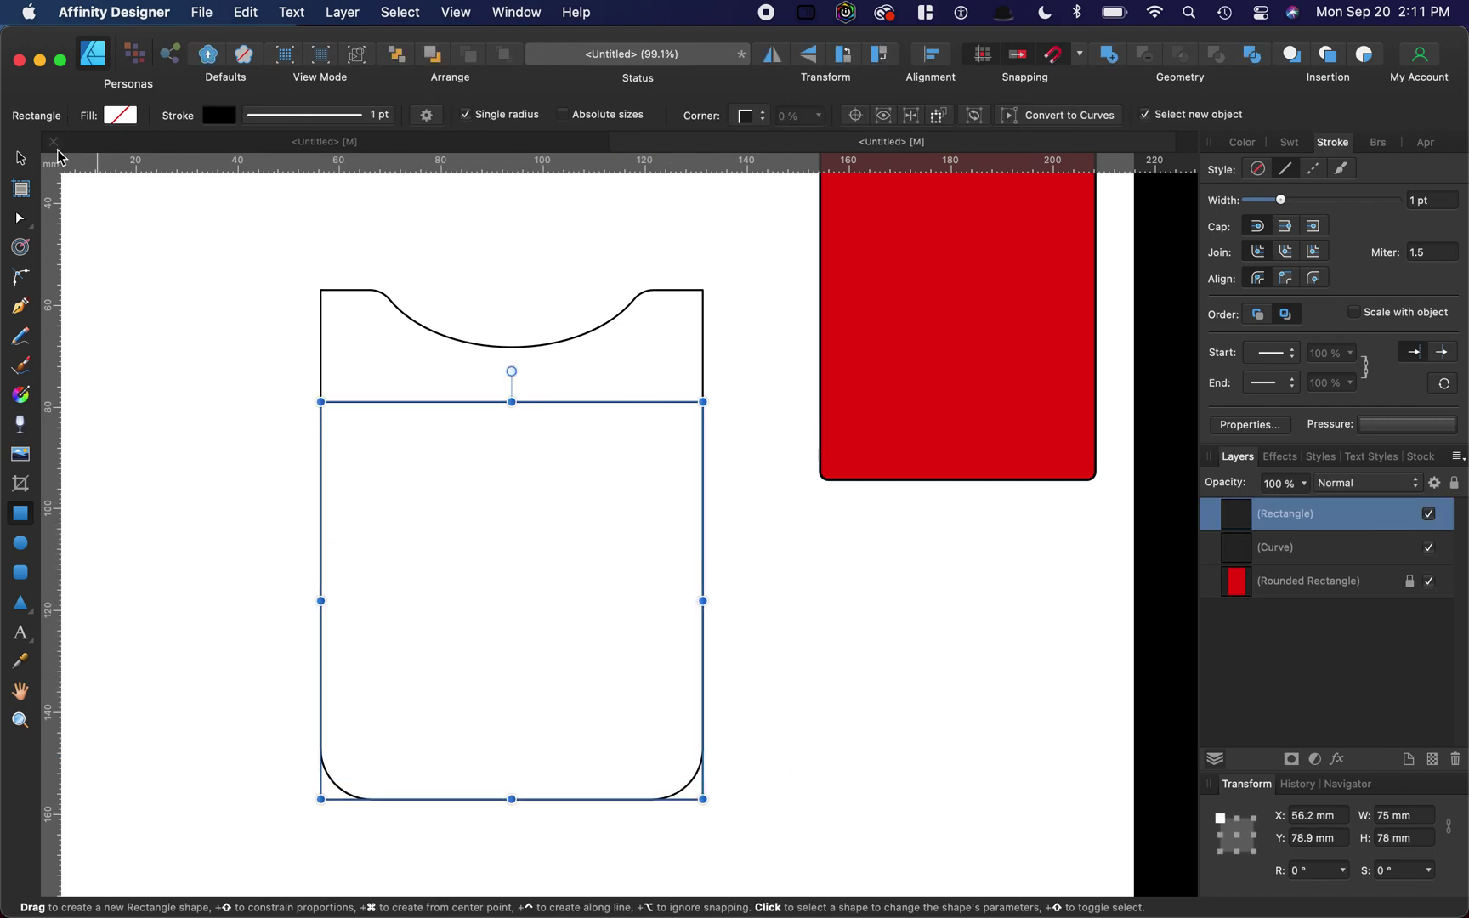
left_click(22, 160)
left_click(747, 342)
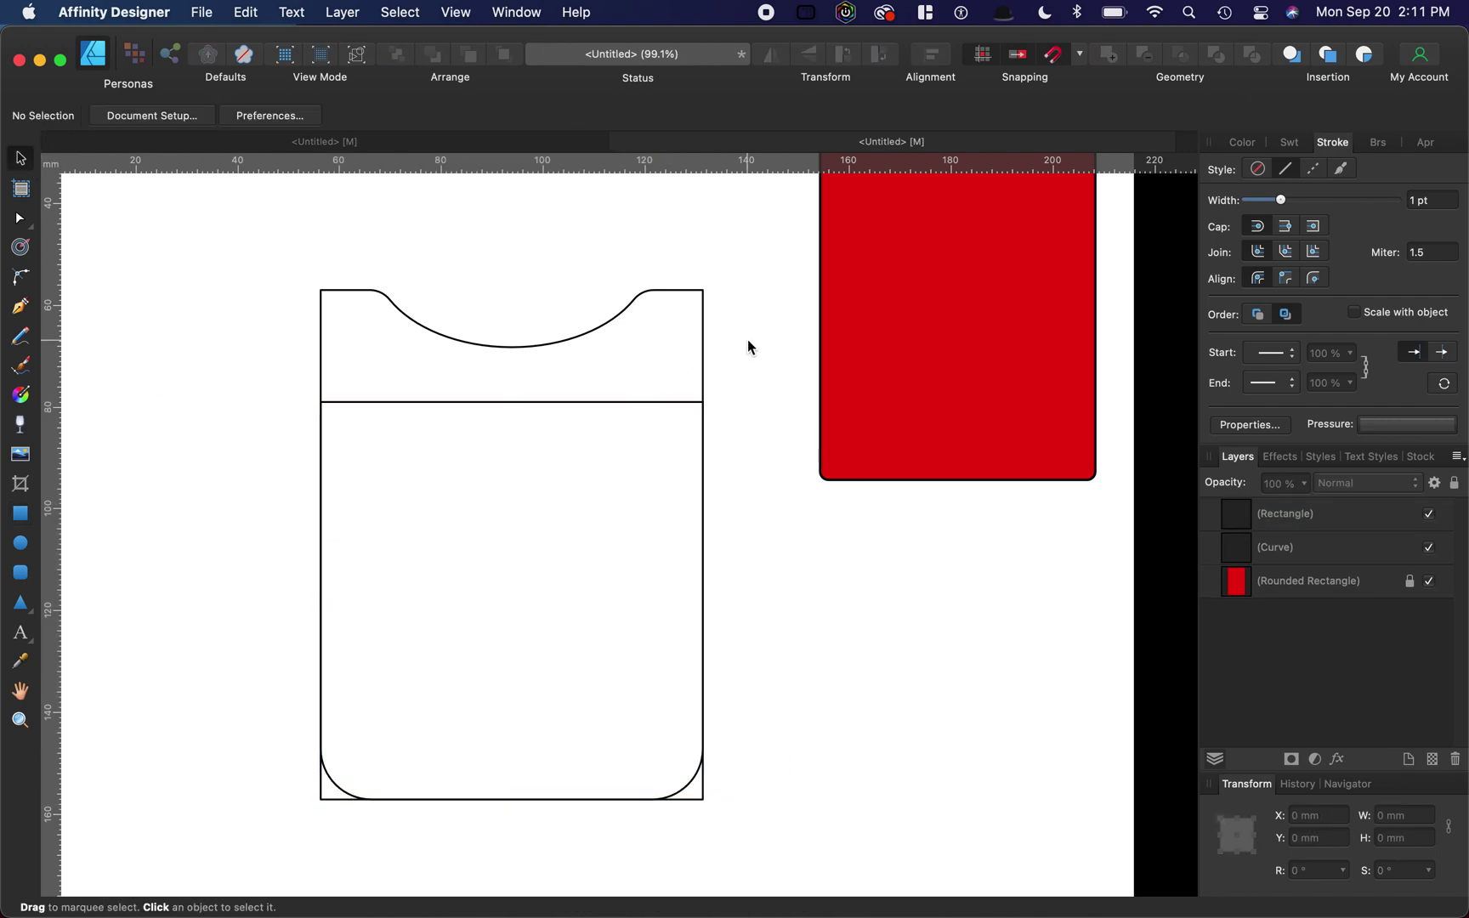
left_click(561, 403)
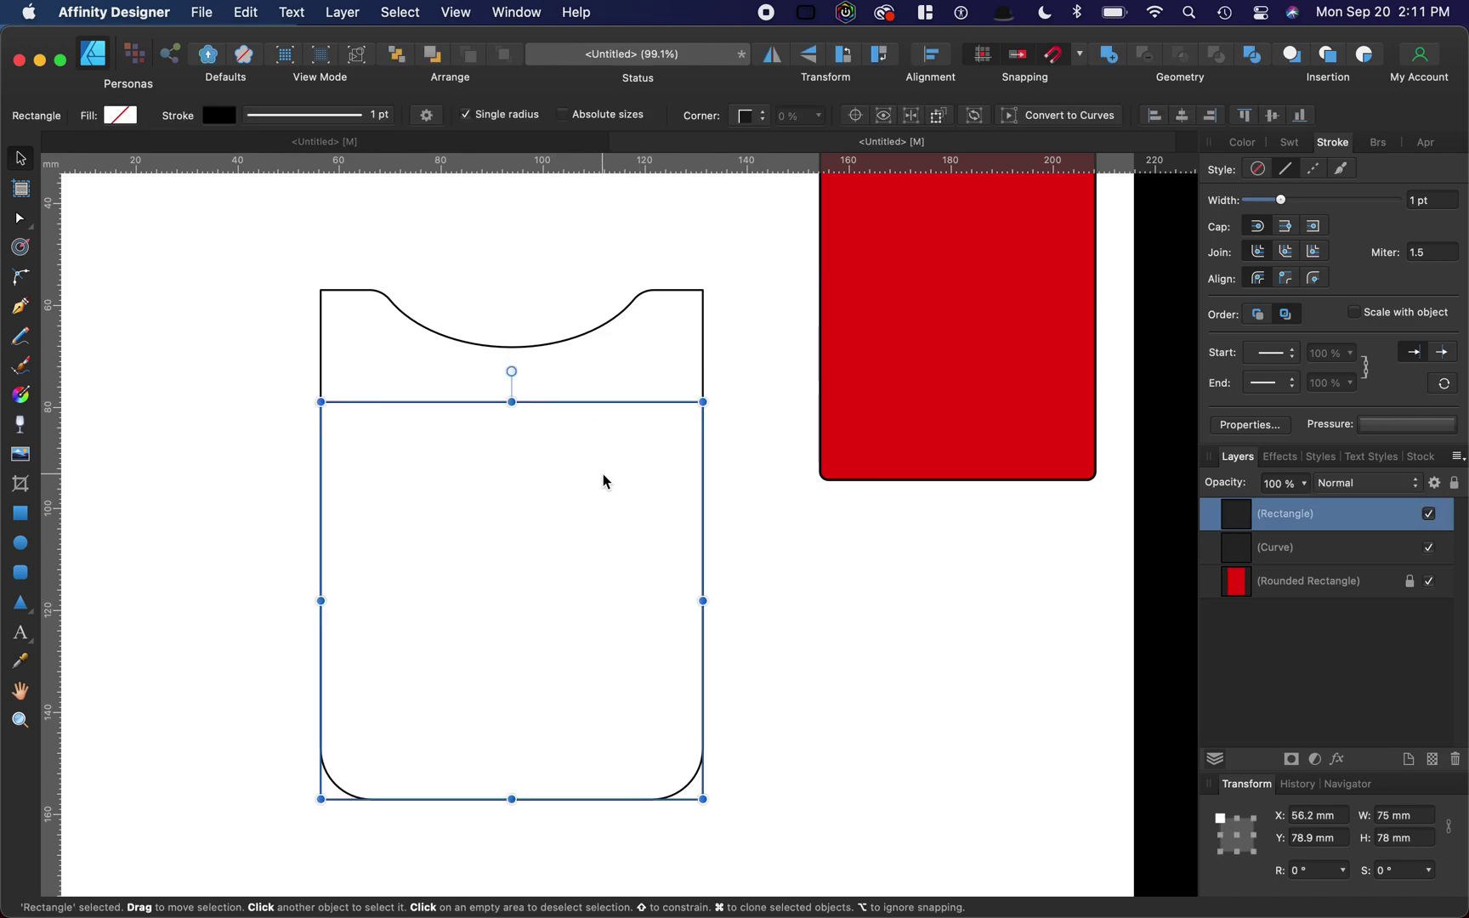
- Try starting a Pen curve on the pocket's top edge, then cancel it
left_click(22, 307)
left_click(584, 402)
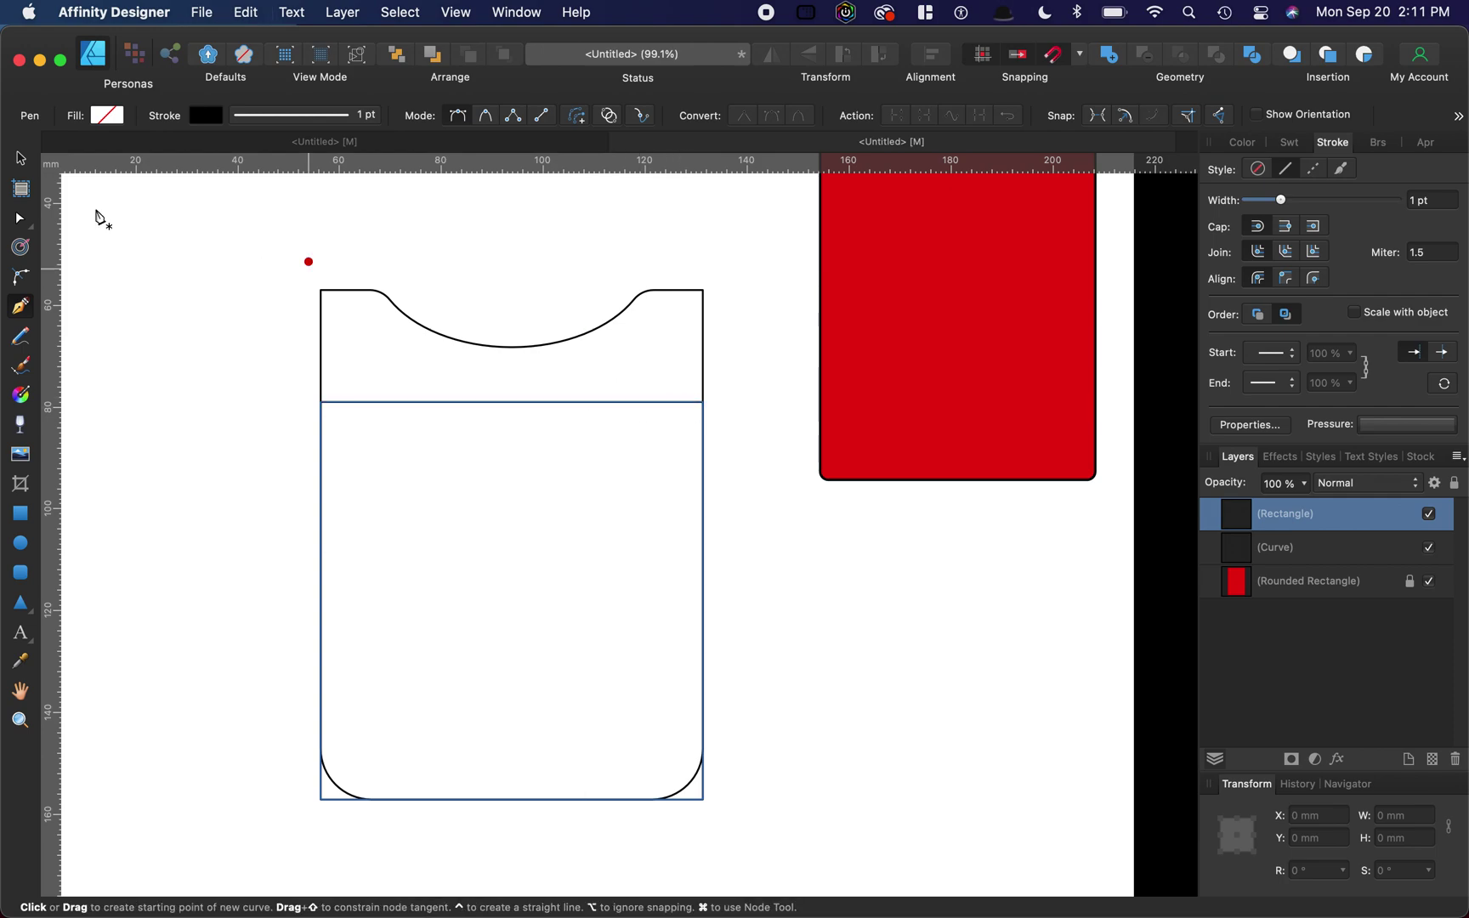
left_click(20, 158)
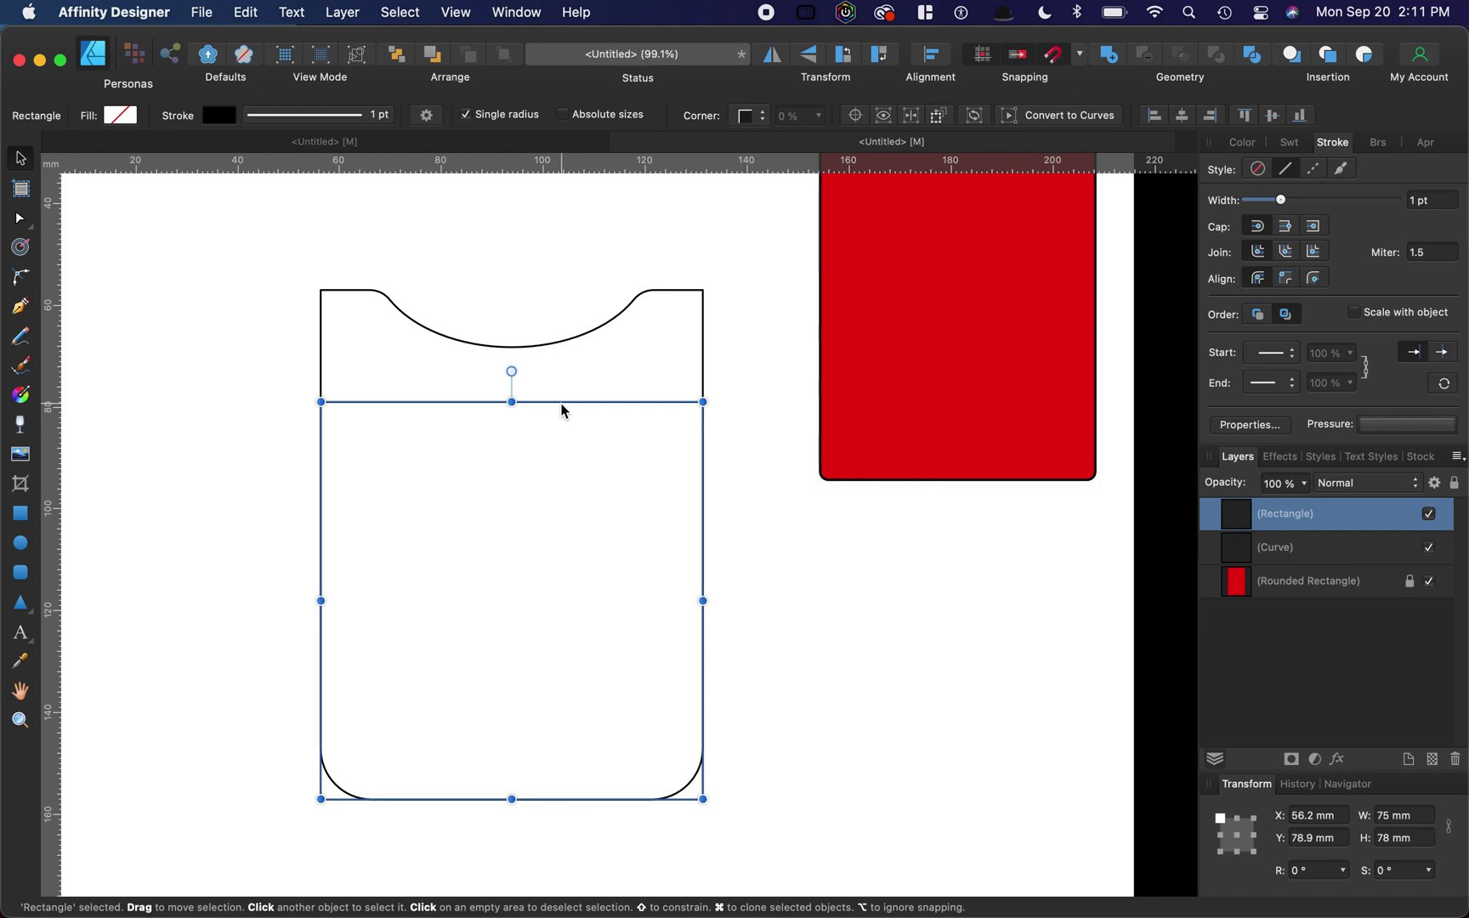
key("a")
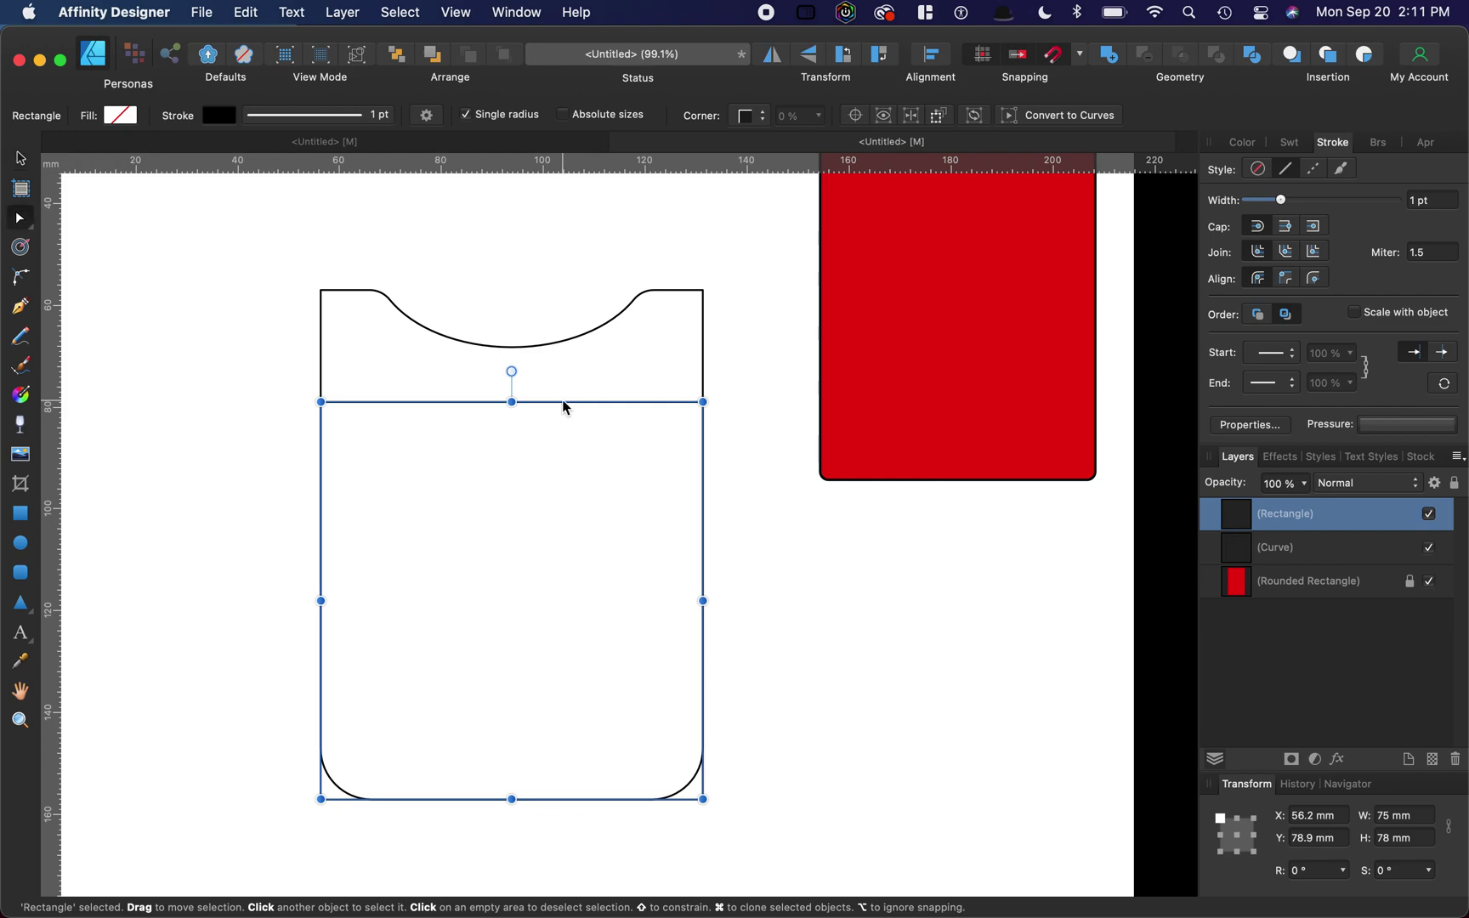
left_click(644, 192)
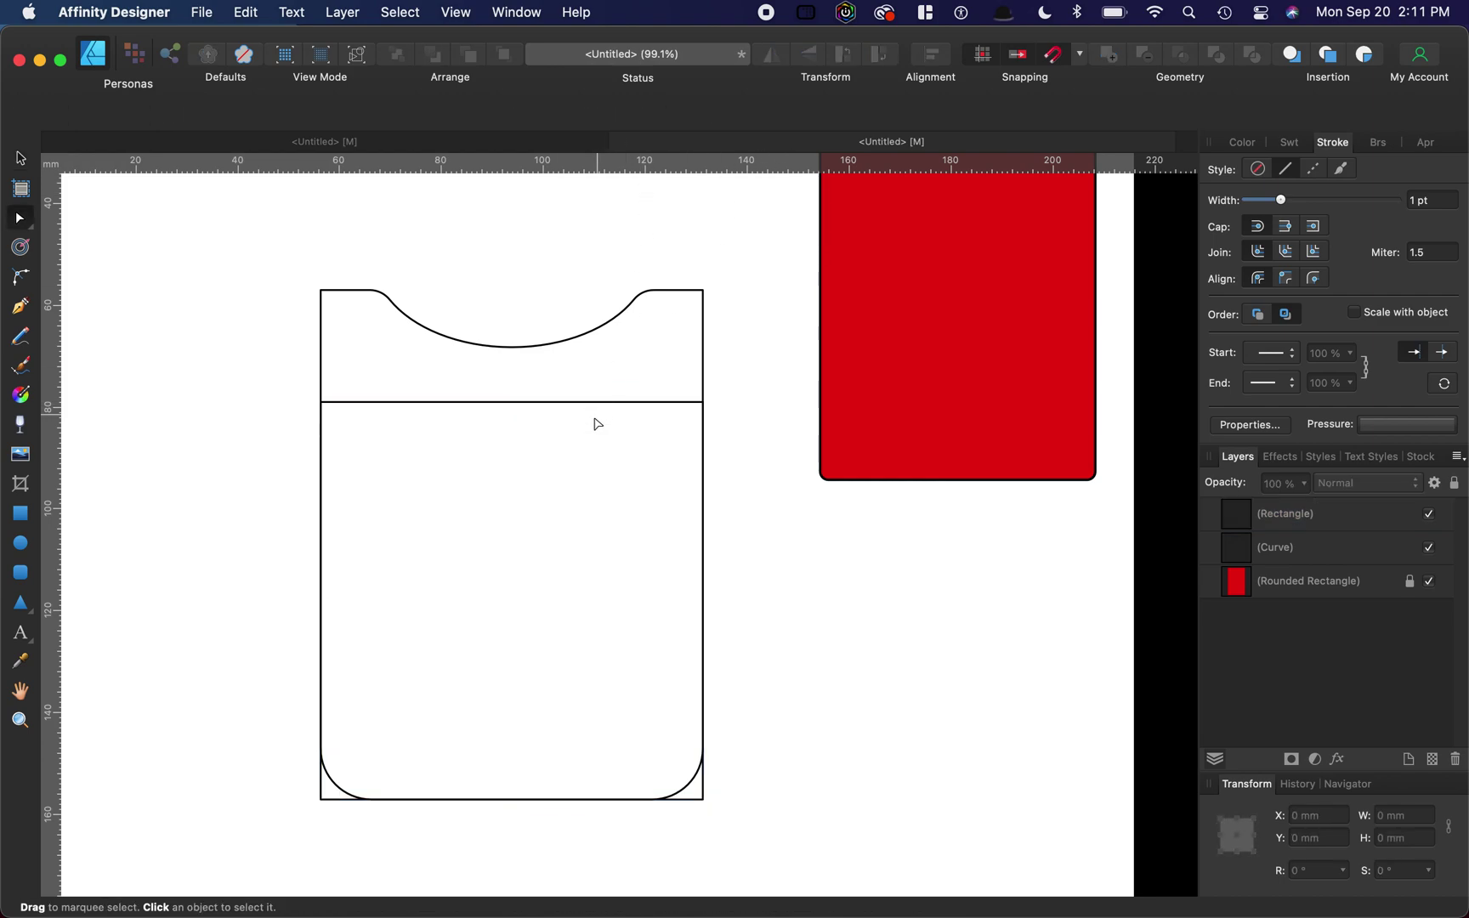
left_click(600, 407)
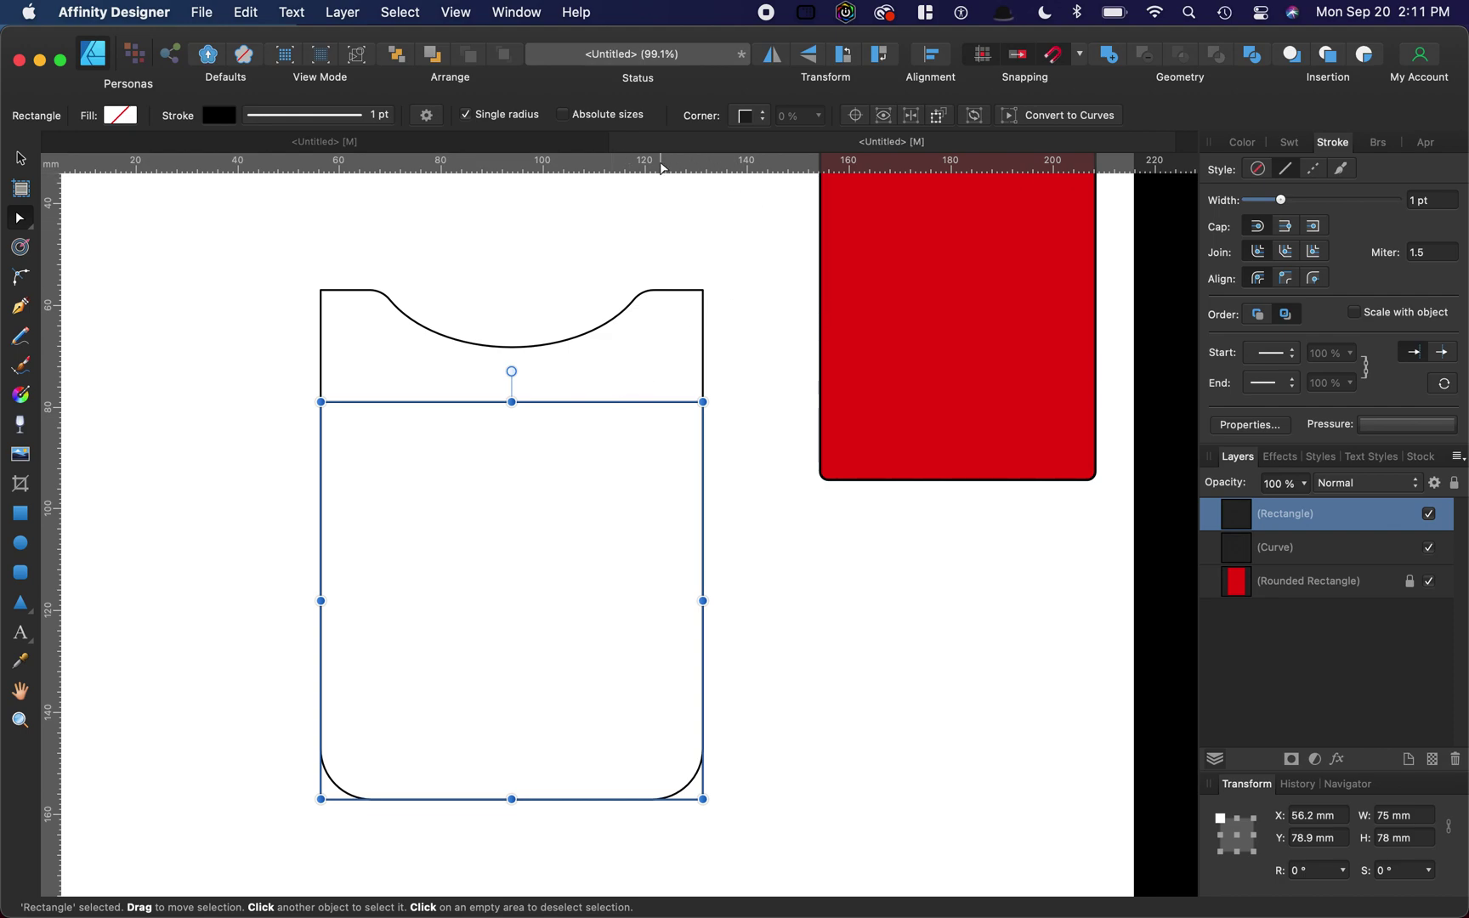
left_click(22, 311)
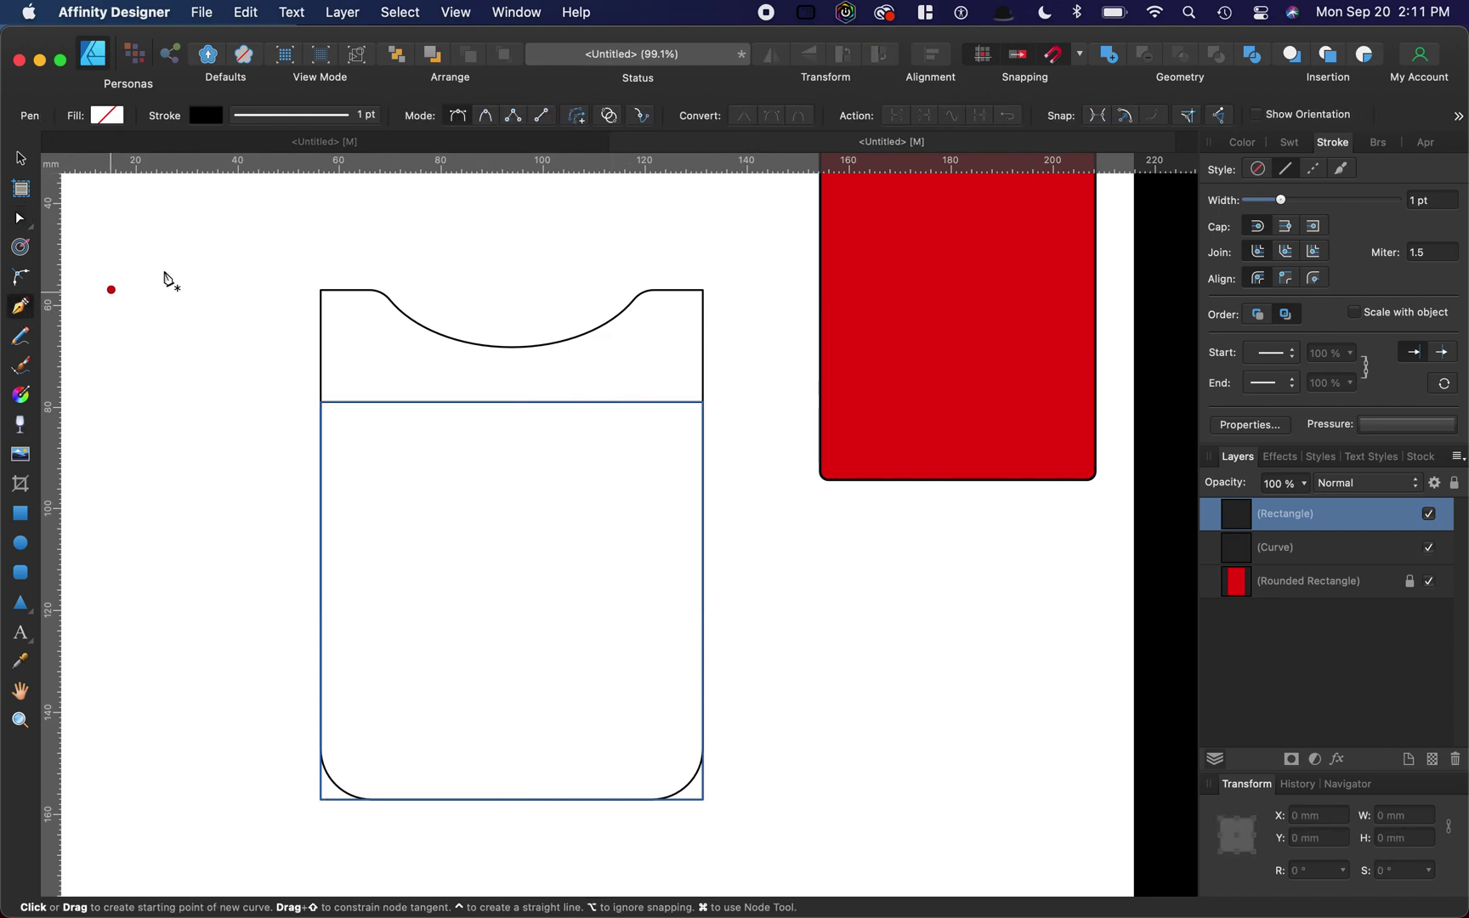
left_click(551, 402)
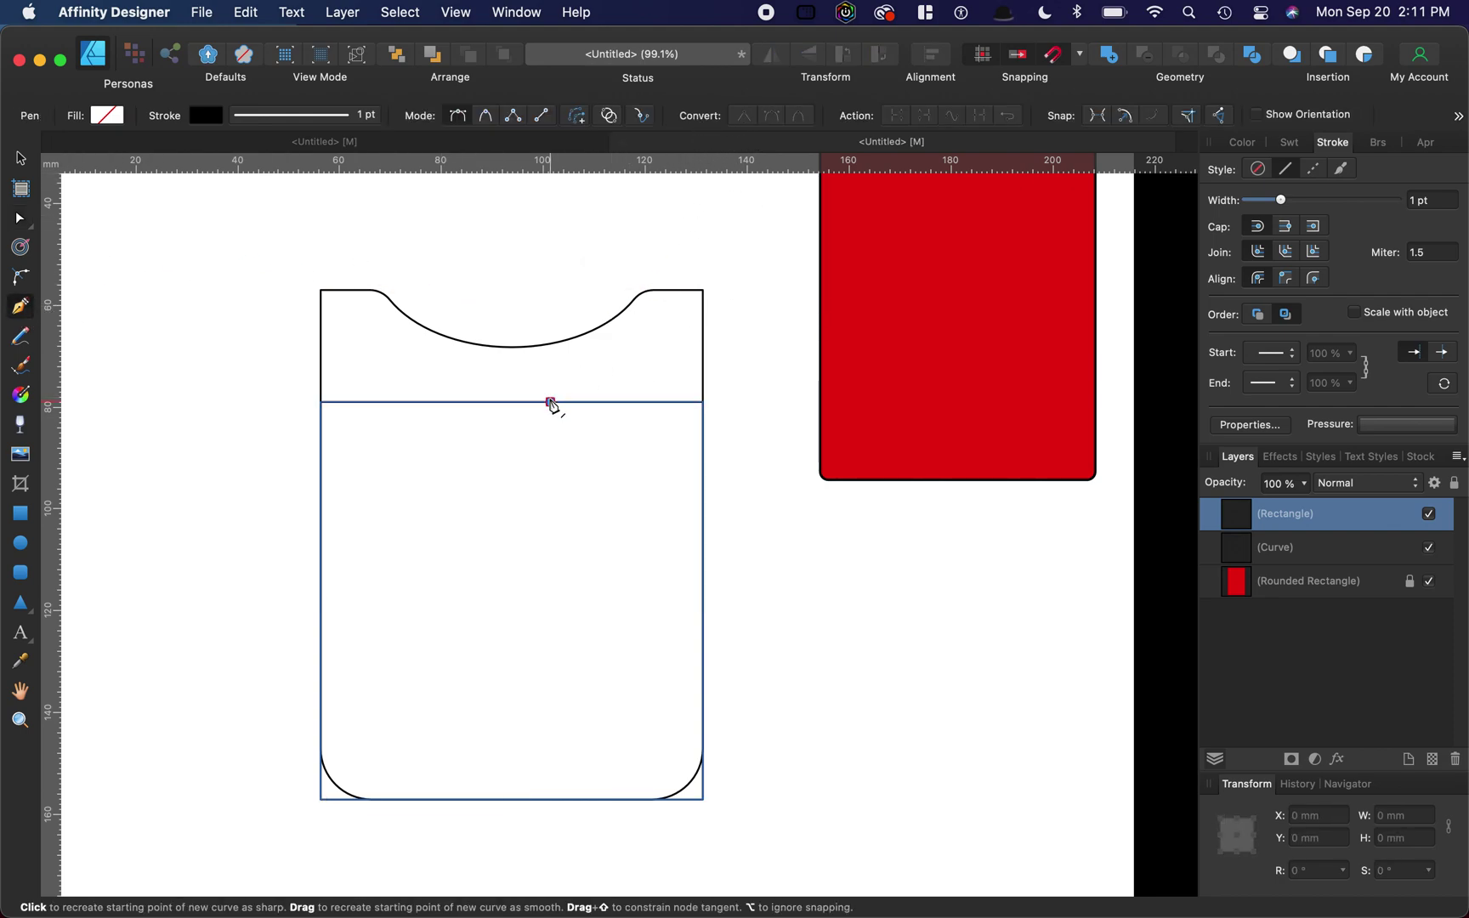
left_click_drag(550, 403, 537, 442)
key("Escape")
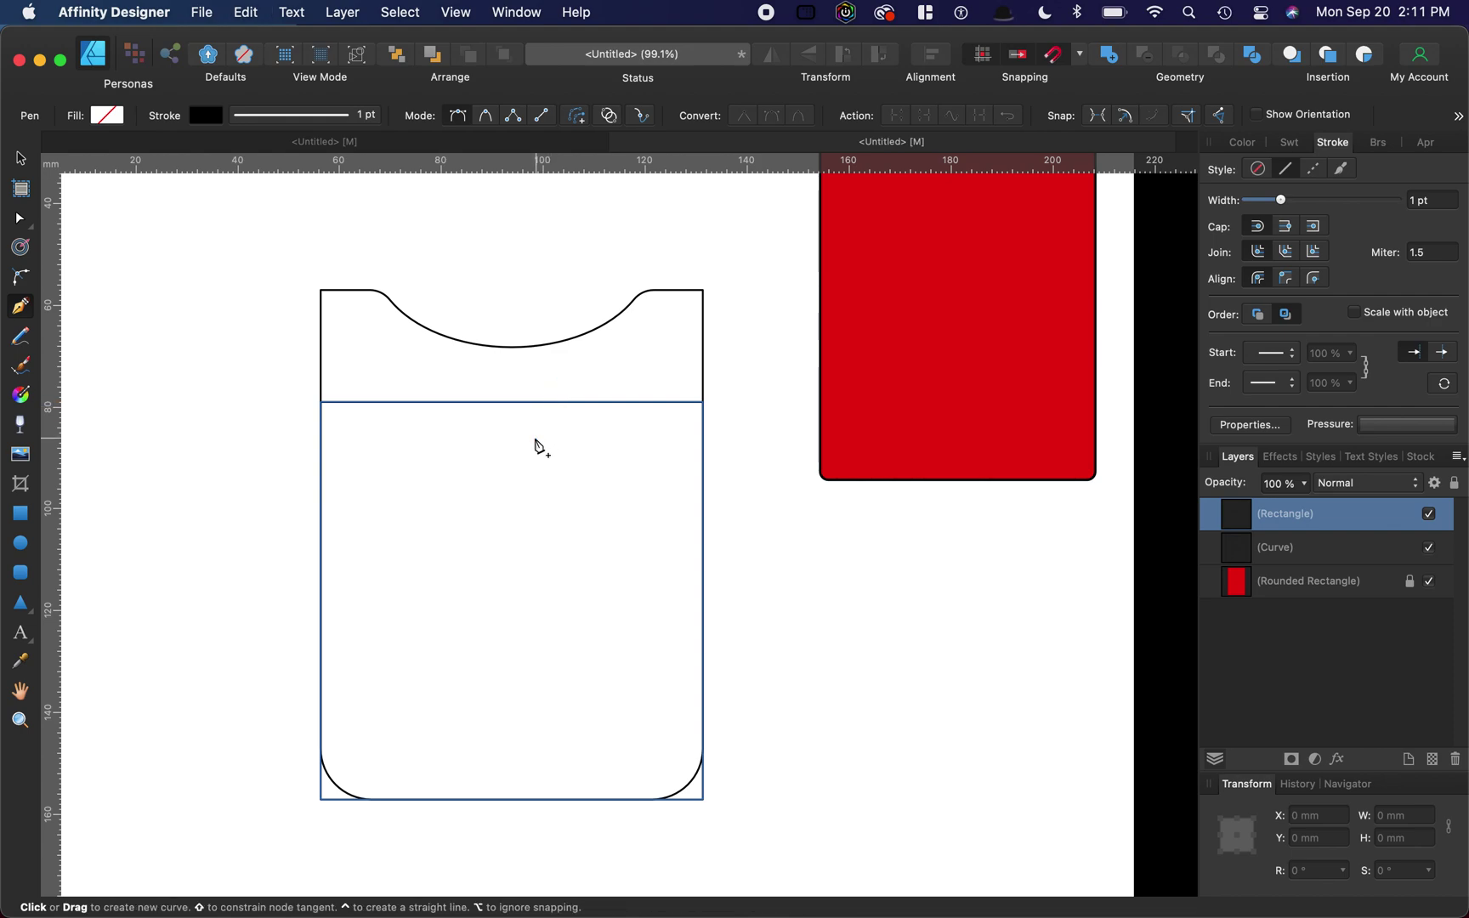
- Start another trial curve along the rectangle's top edge and end it
left_click(23, 158)
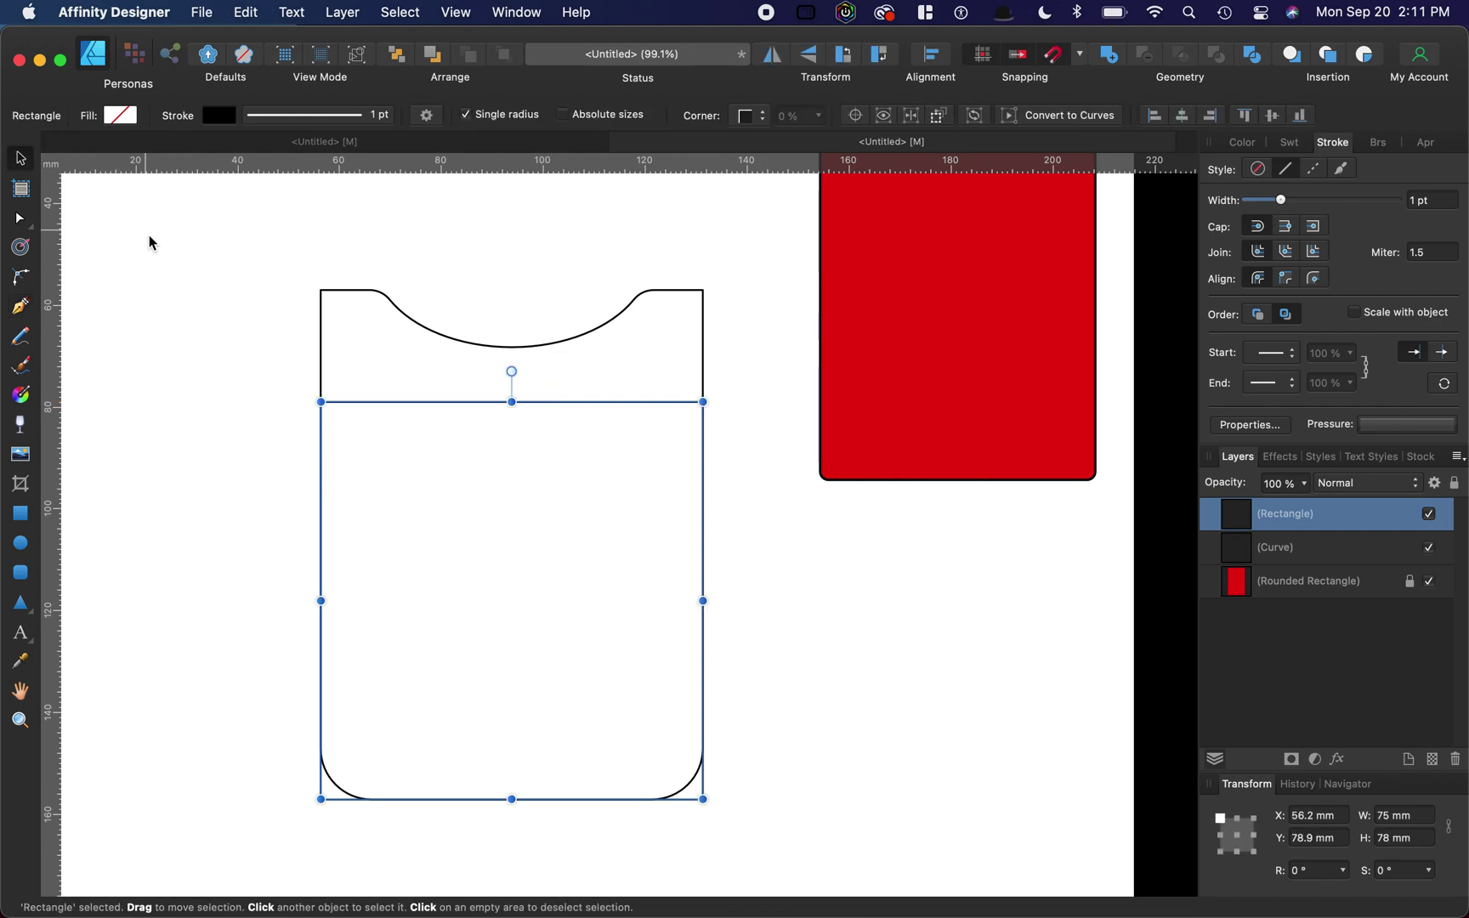
left_click(150, 235)
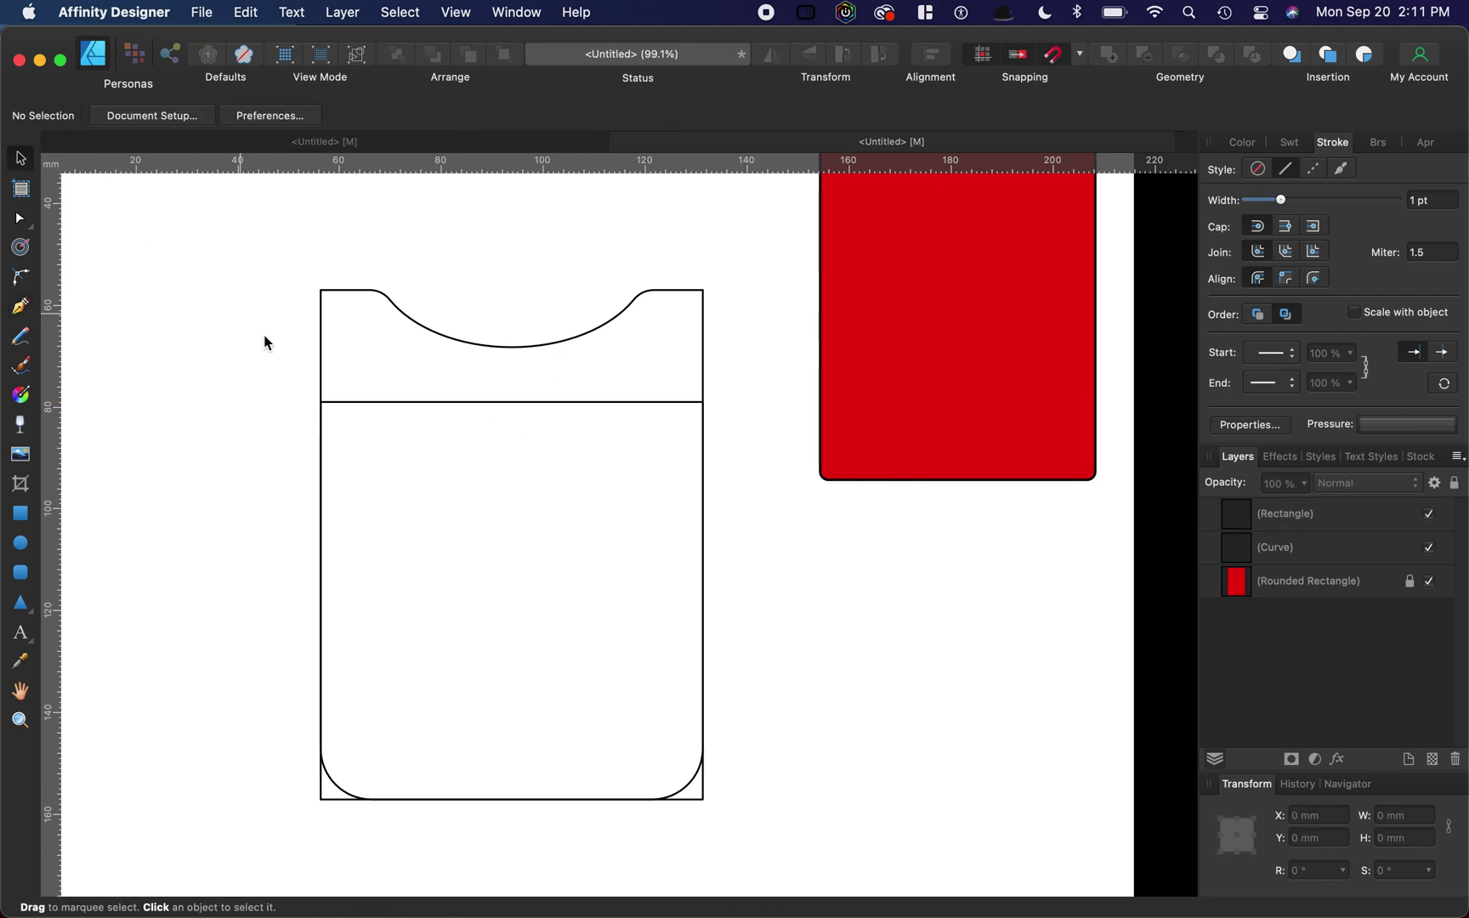
left_click(341, 403)
left_click(20, 307)
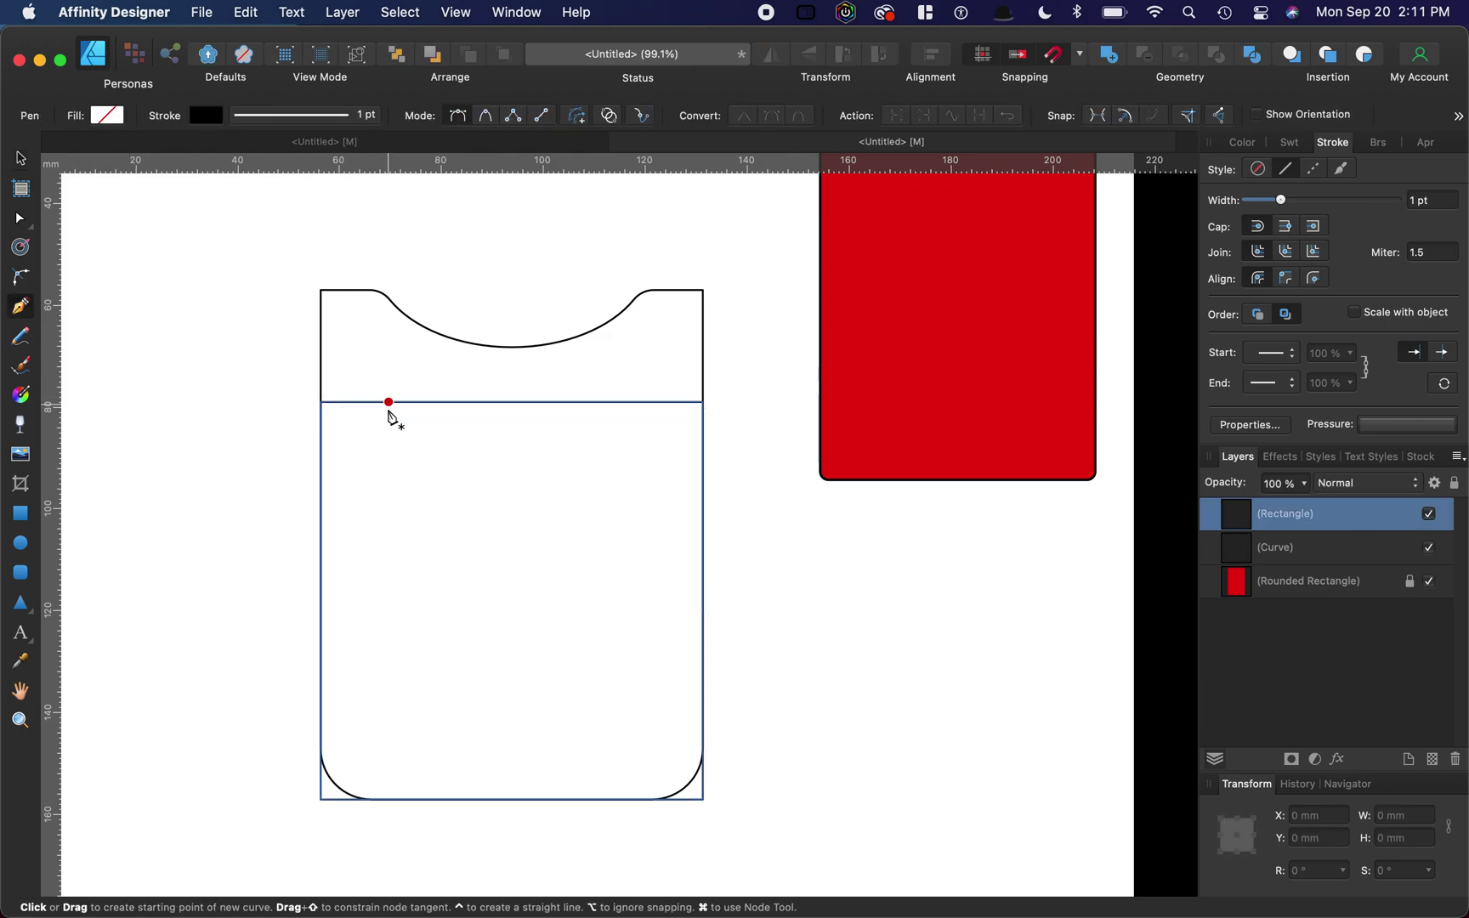
left_click_drag(390, 401, 413, 467)
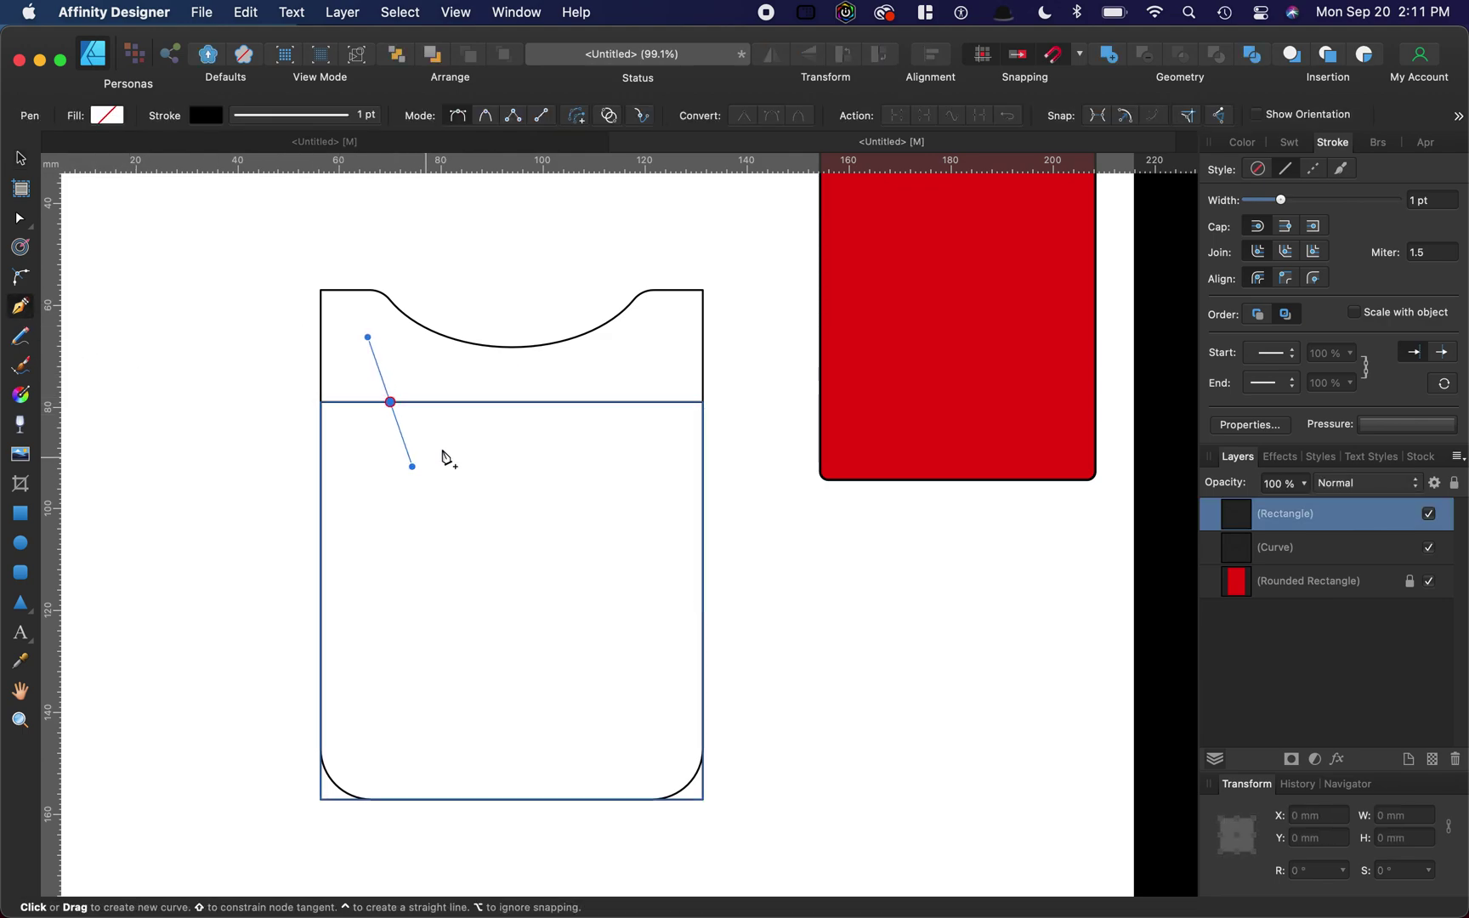
left_click(527, 401)
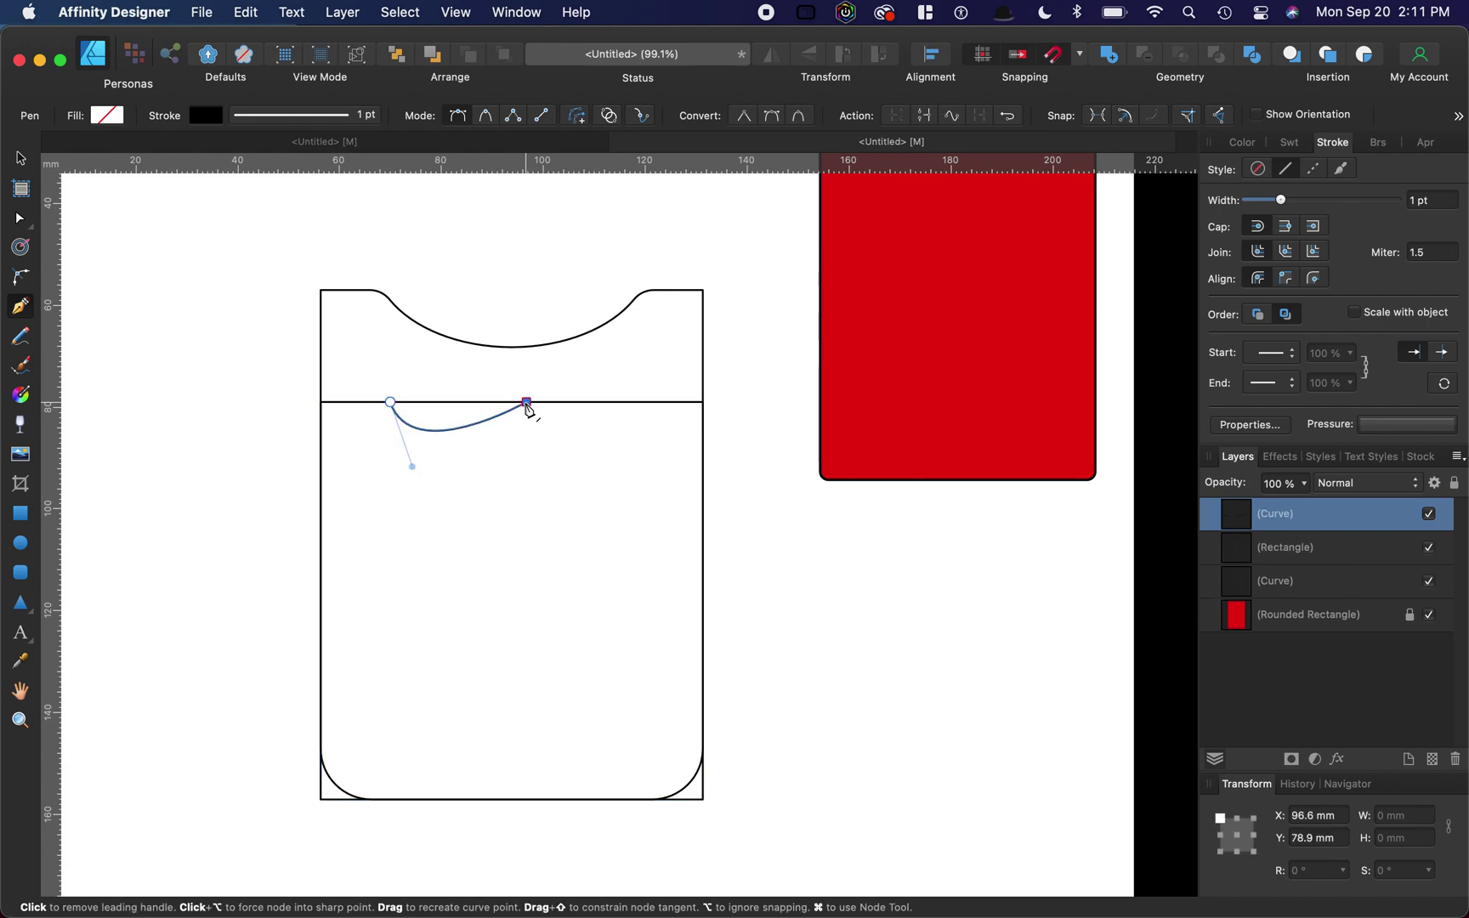
key("Escape")
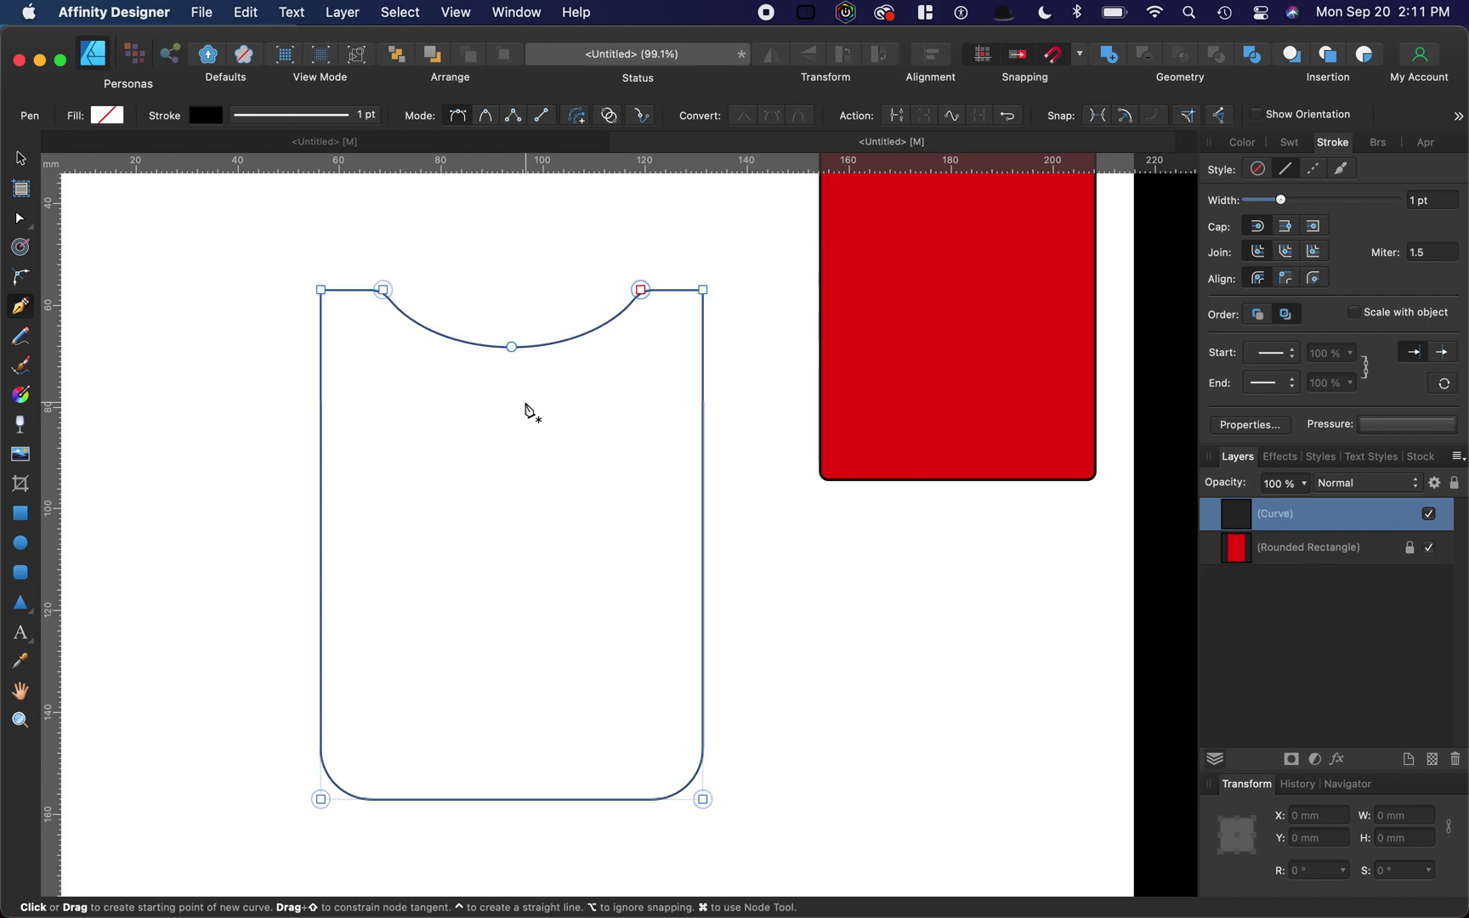
- Shift the notched body outline up and to the left
left_click(18, 157)
left_click(21, 513)
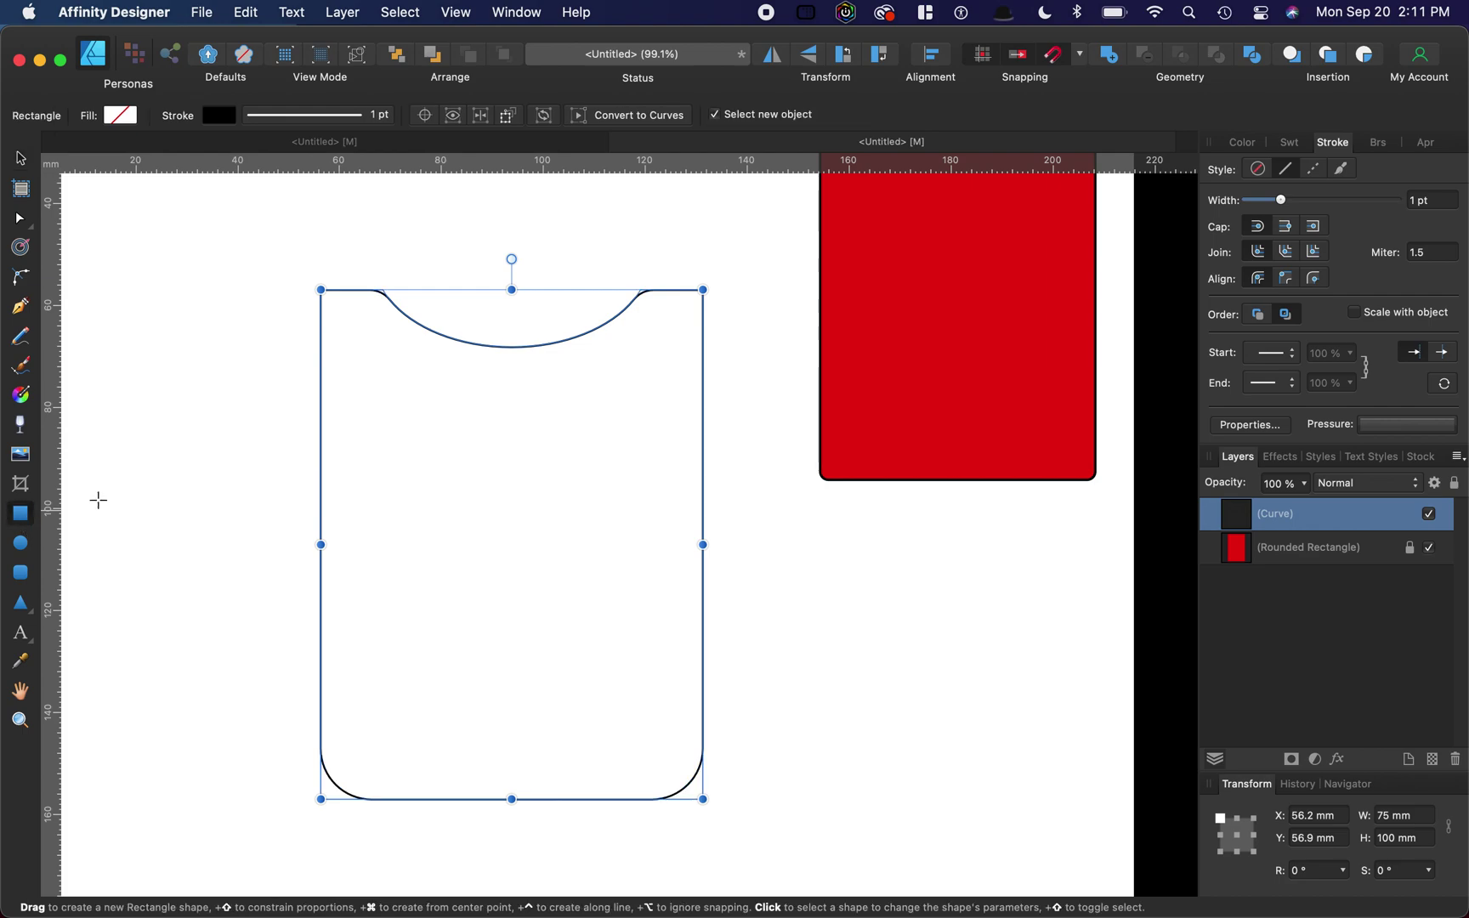
left_click_drag(325, 428, 281, 391)
left_click(247, 470)
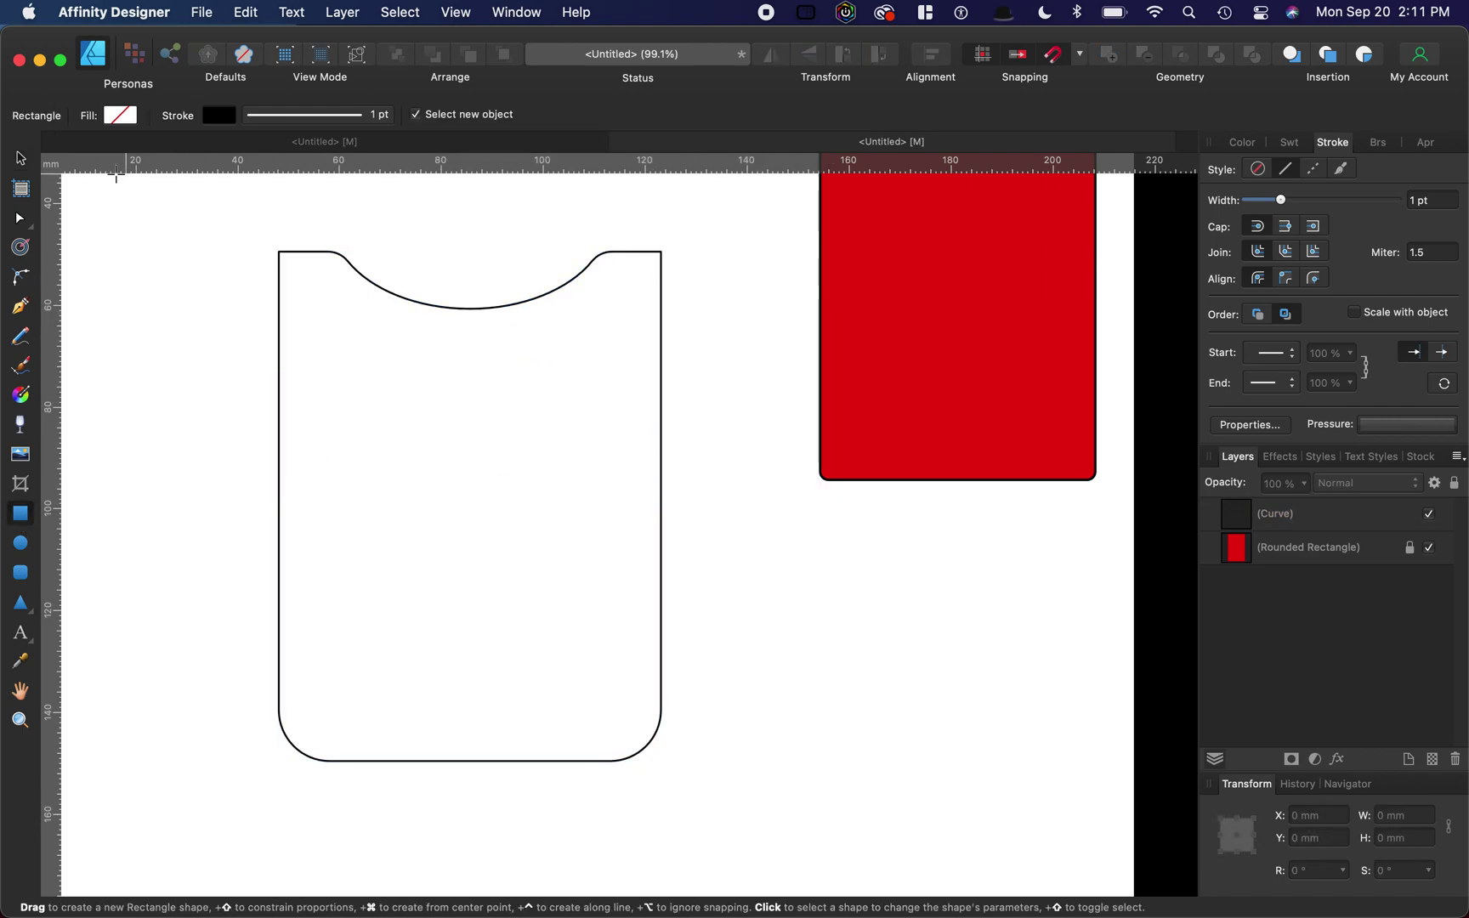
left_click(18, 159)
- Draw a 75 × 67.9 mm pocket rectangle from mid-body to the bottom-right corner
left_click(25, 516)
left_click_drag(279, 415, 662, 761)
left_click(19, 160)
left_click(156, 401)
left_click(382, 414)
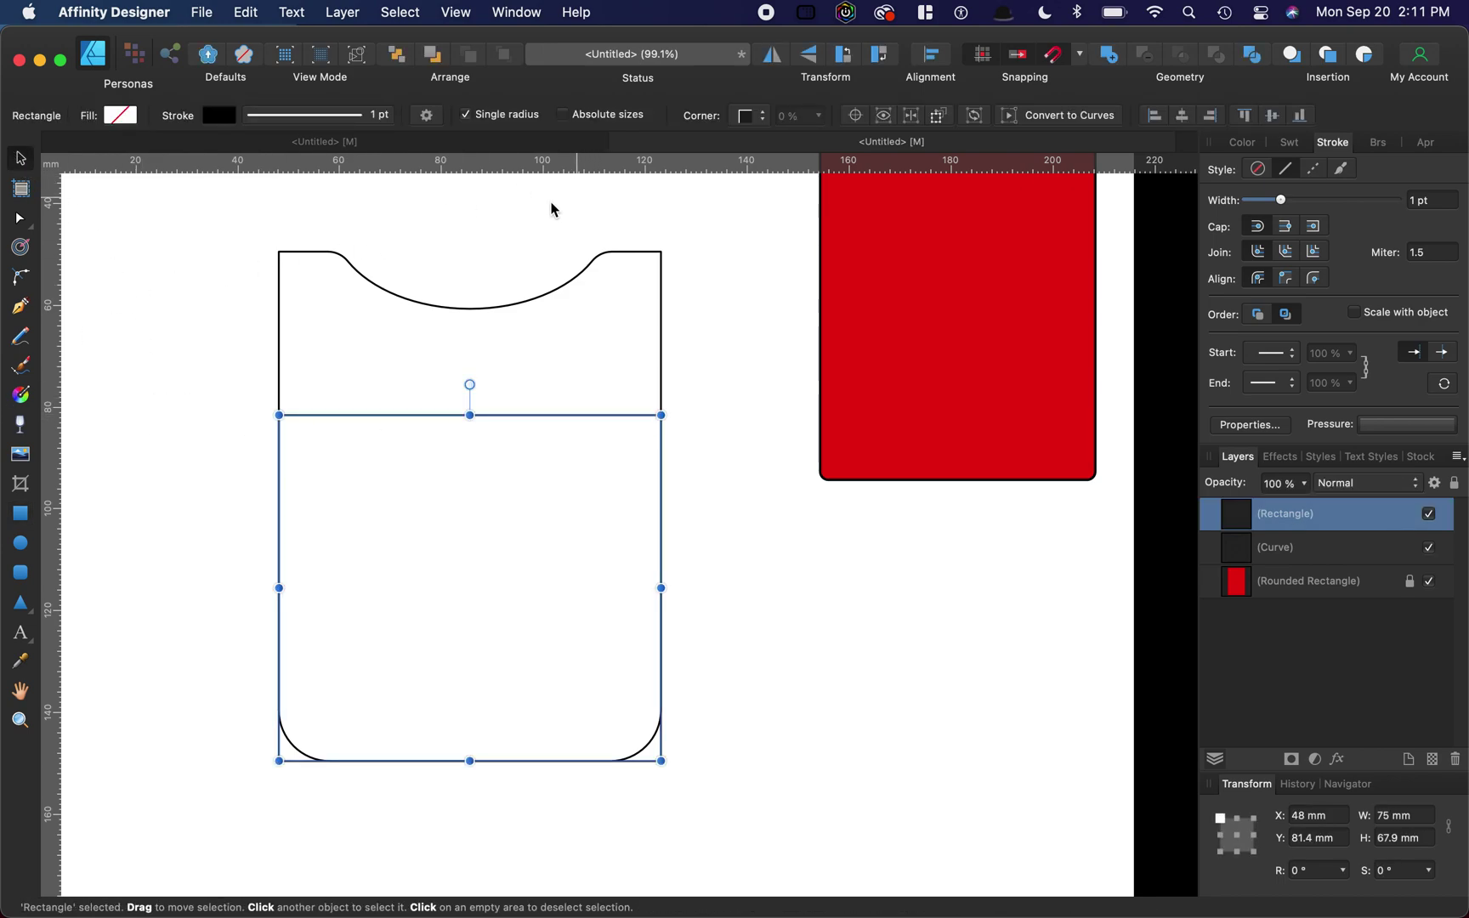
left_click(19, 306)
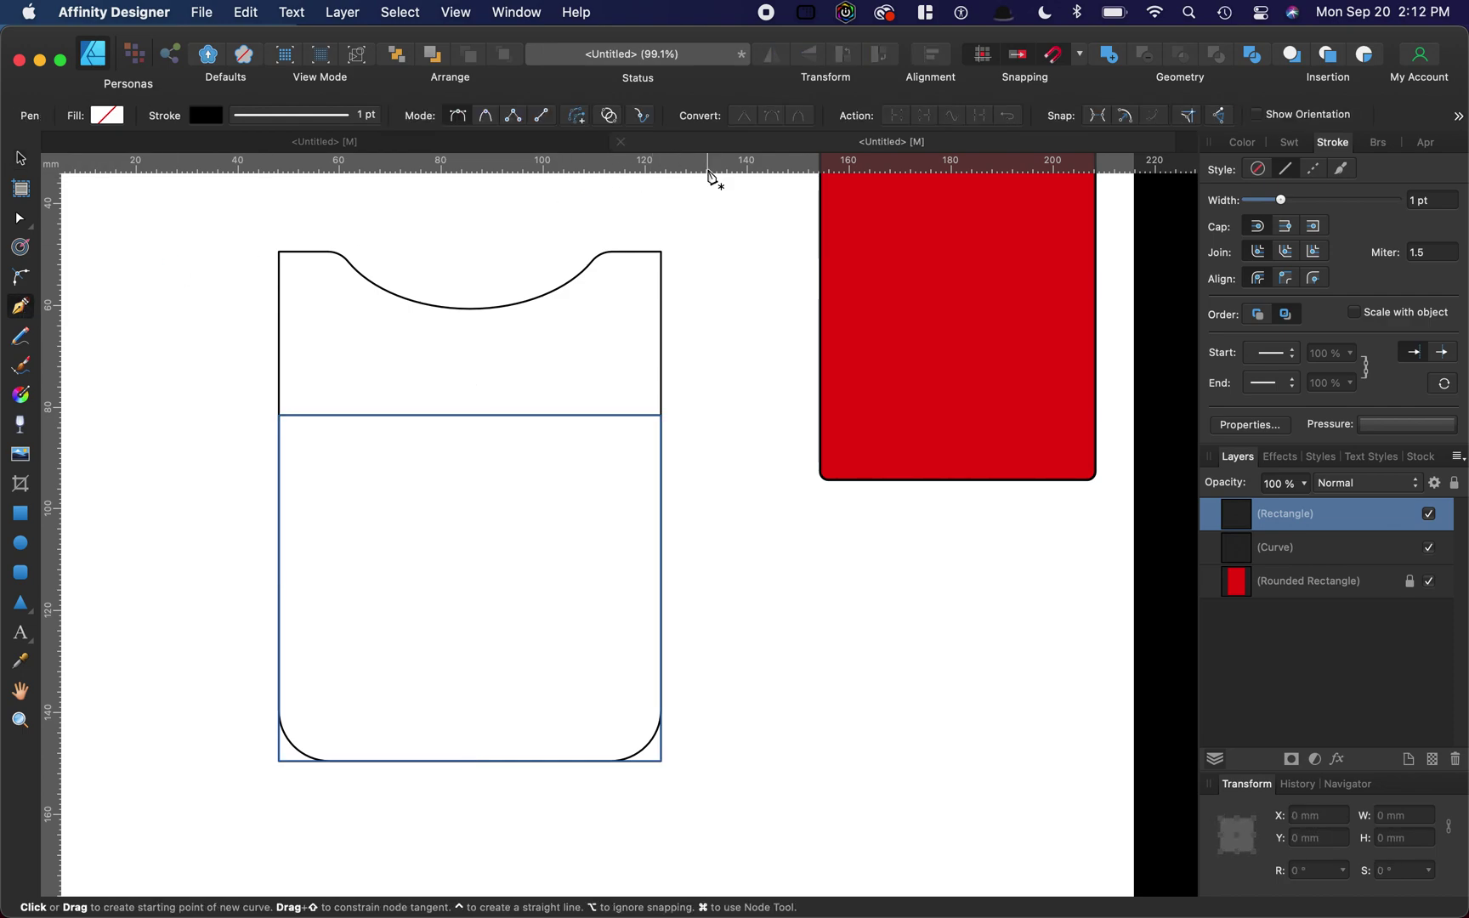
left_click(499, 415)
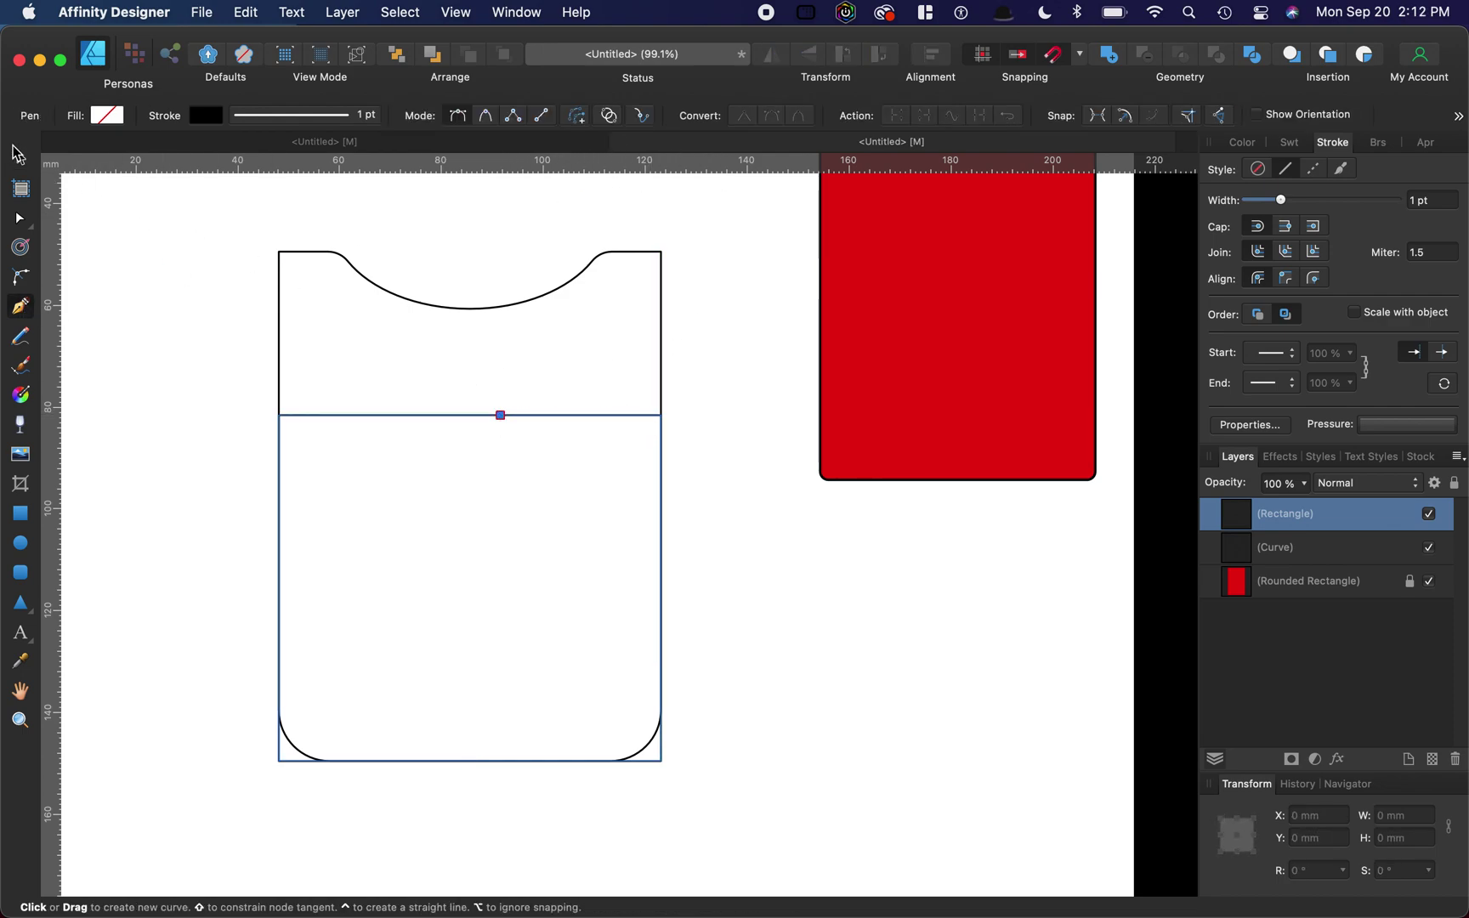
key("v")
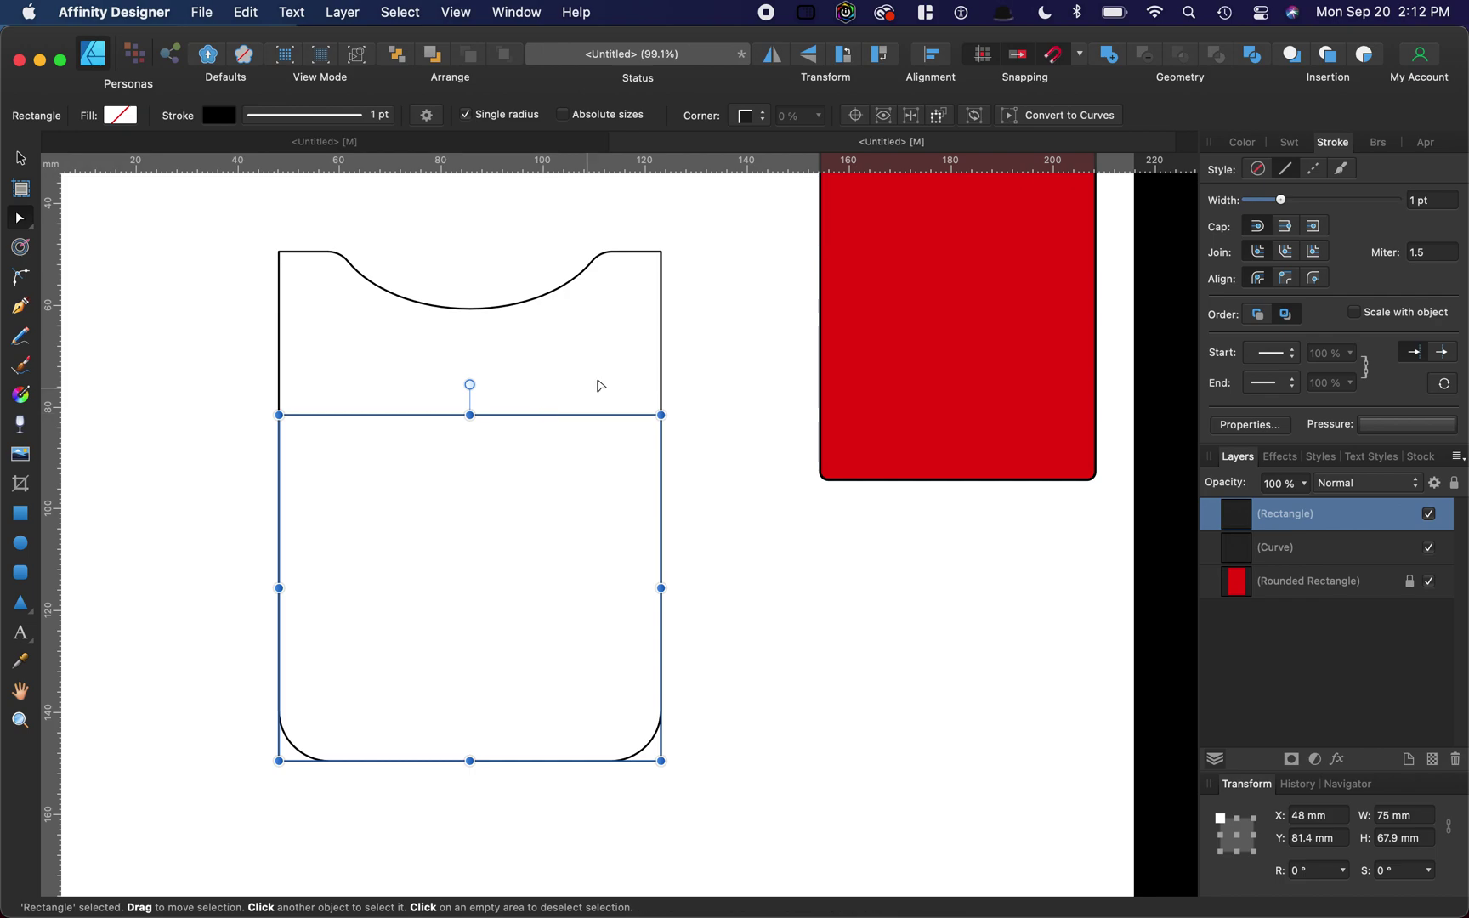
- Convert the pocket rectangle to curves and raise its top-right corner
left_click(1052, 119)
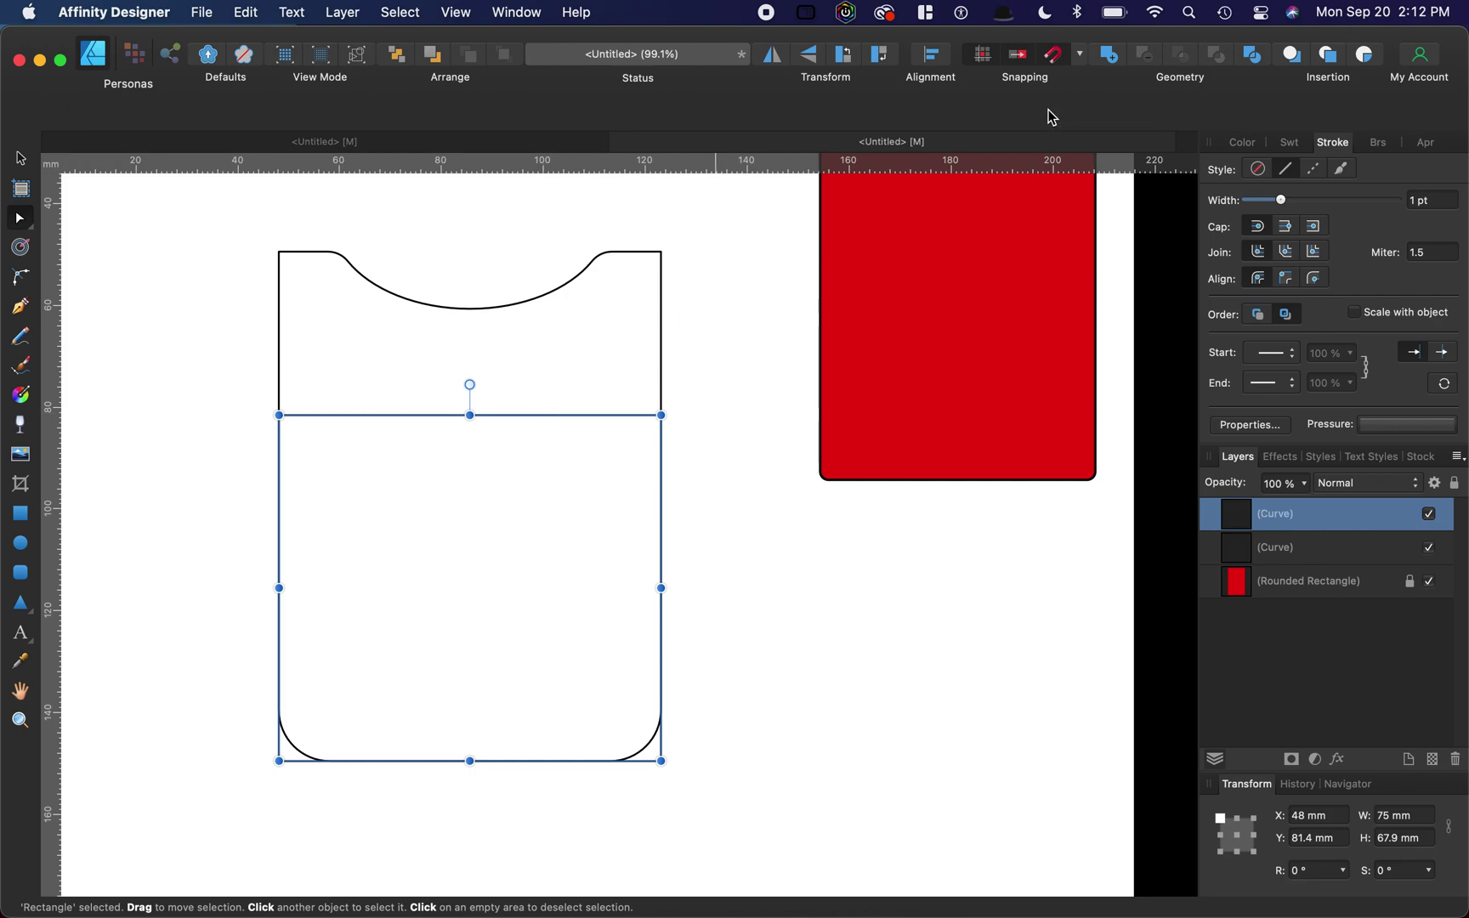
left_click(661, 416)
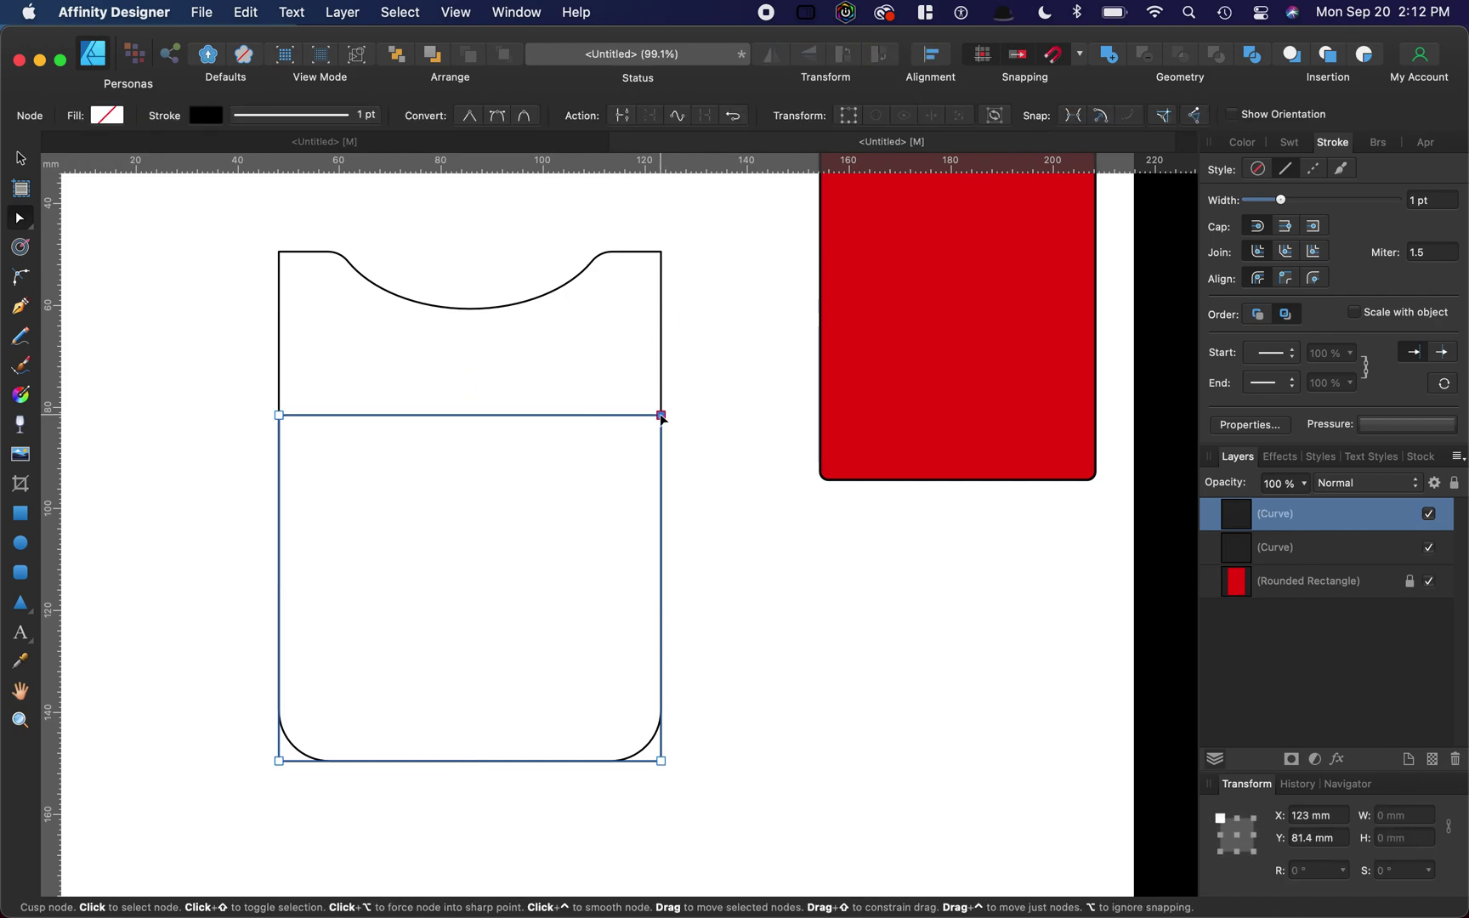
left_click_drag(662, 416, 661, 332)
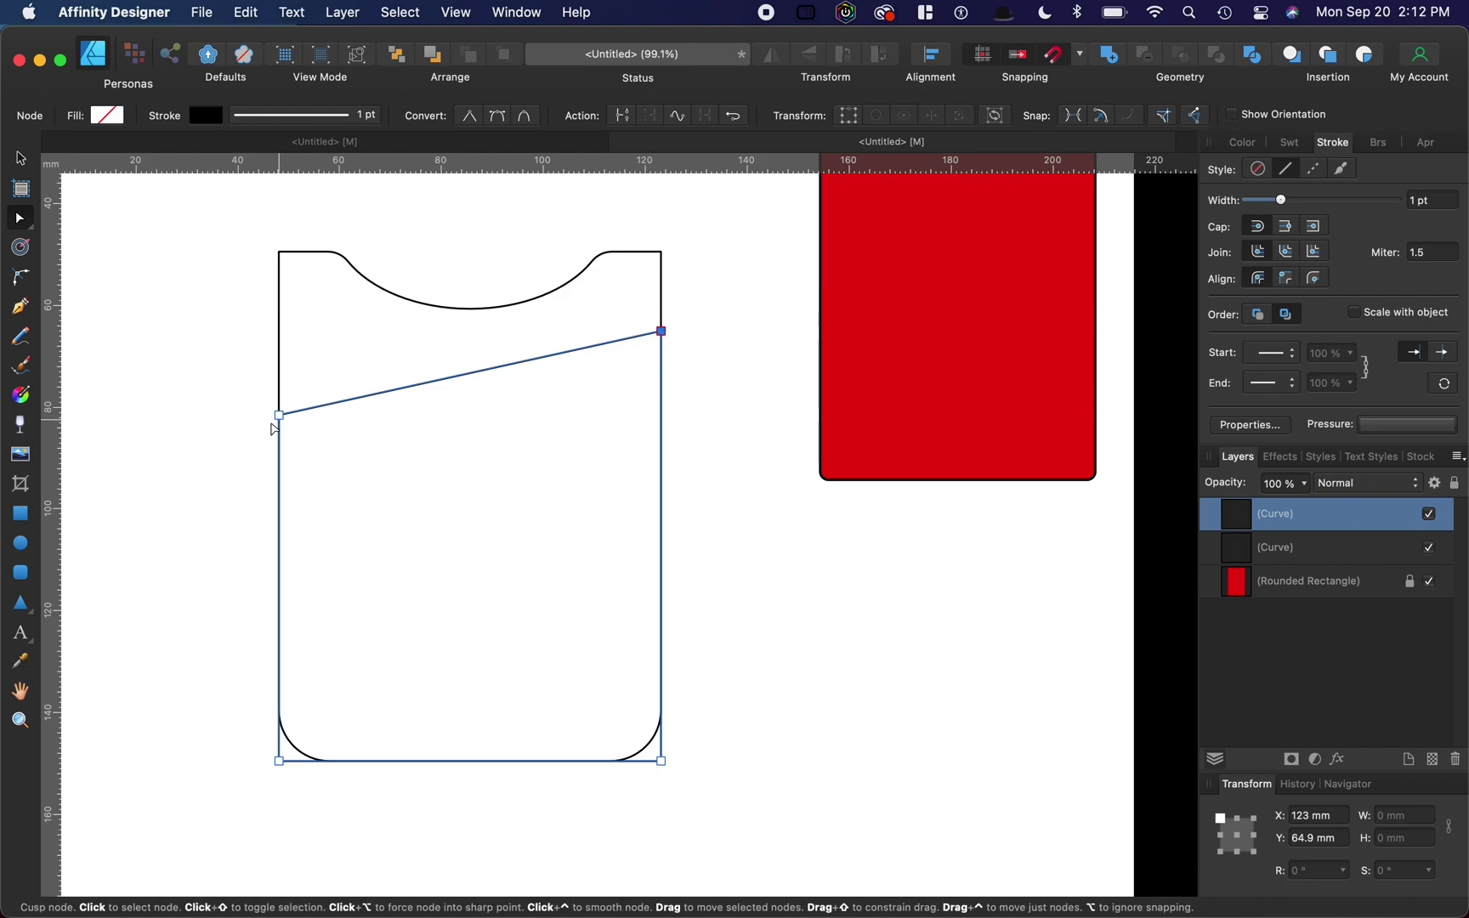
left_click(21, 161)
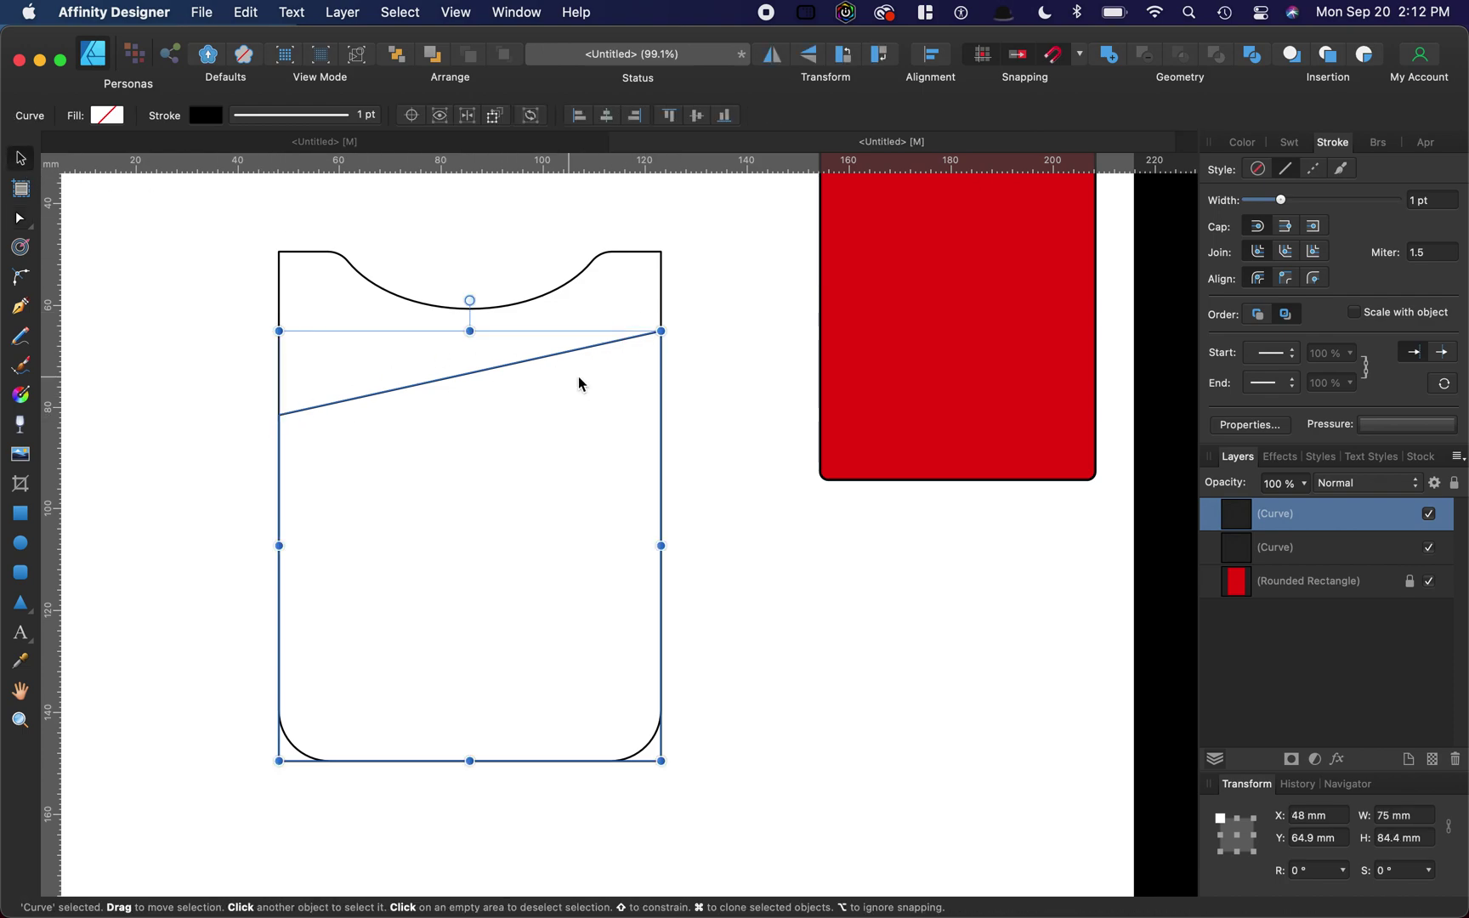
left_click(723, 362)
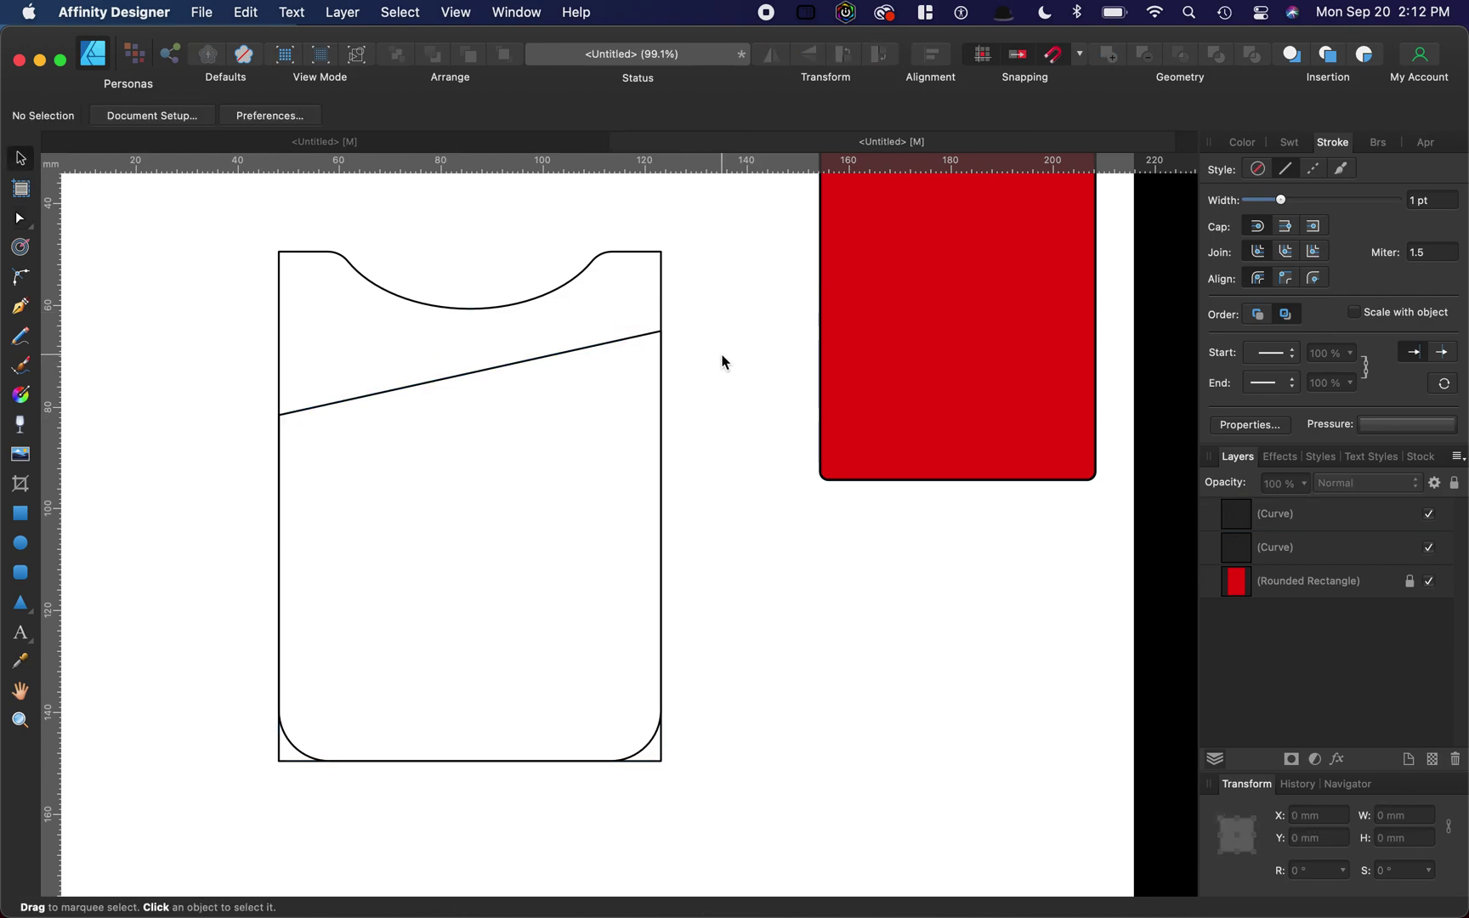
- Level the right end of the pocket edge, then add a middle node and pull it down into a V
left_click(468, 374)
key("a")
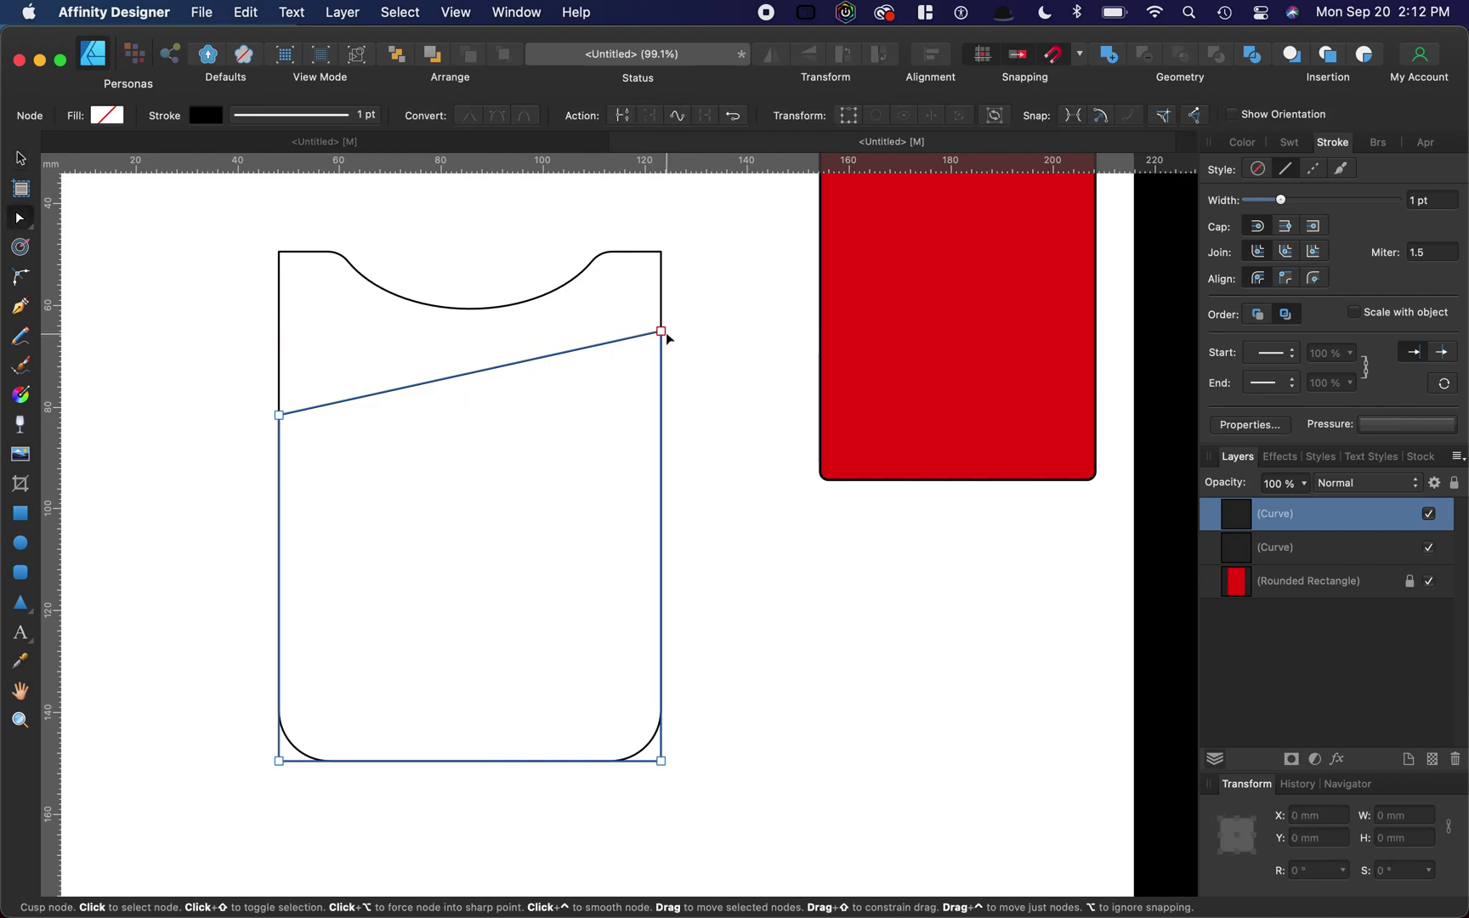
left_click_drag(661, 332, 661, 394)
left_click(469, 405)
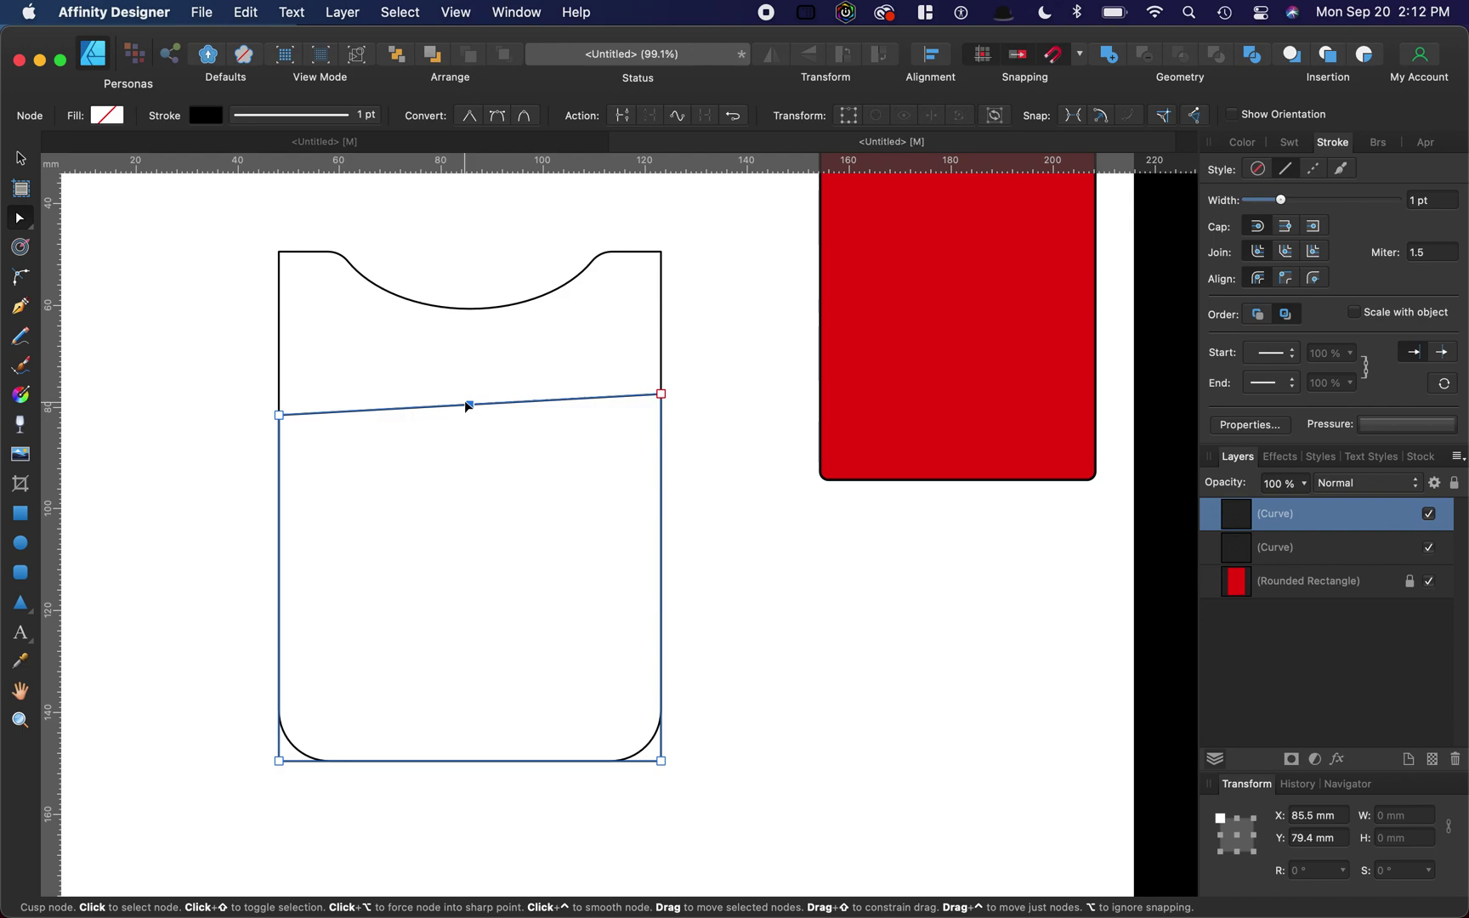
left_click_drag(469, 405, 469, 472)
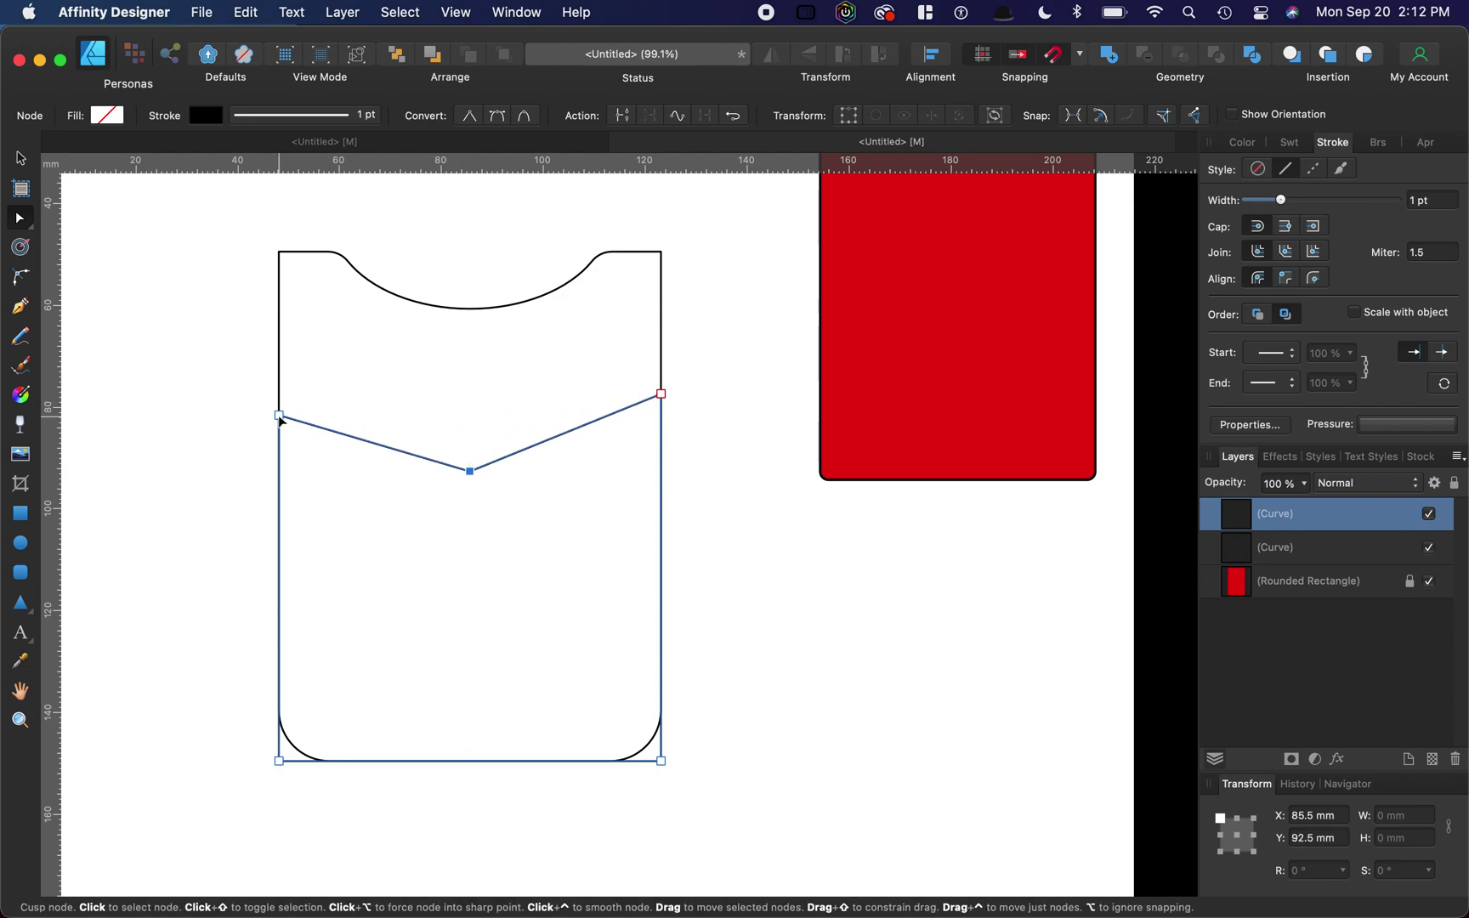
- Raise both ends of the V and deepen its centre to about 85.5 mm, 99.4 mm
left_click_drag(281, 417, 280, 377)
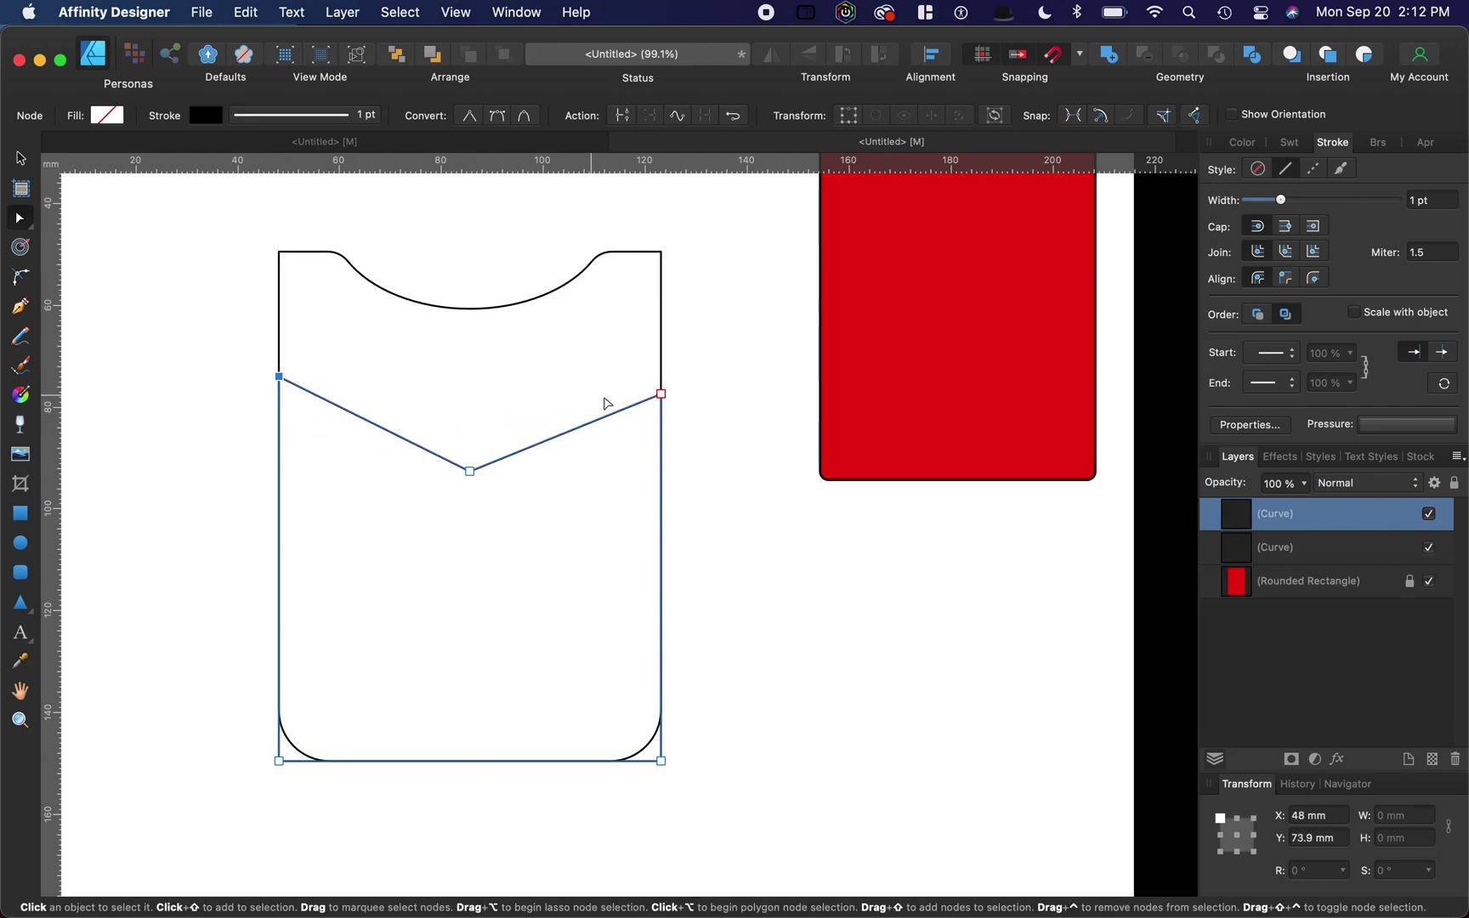
left_click_drag(662, 394, 663, 382)
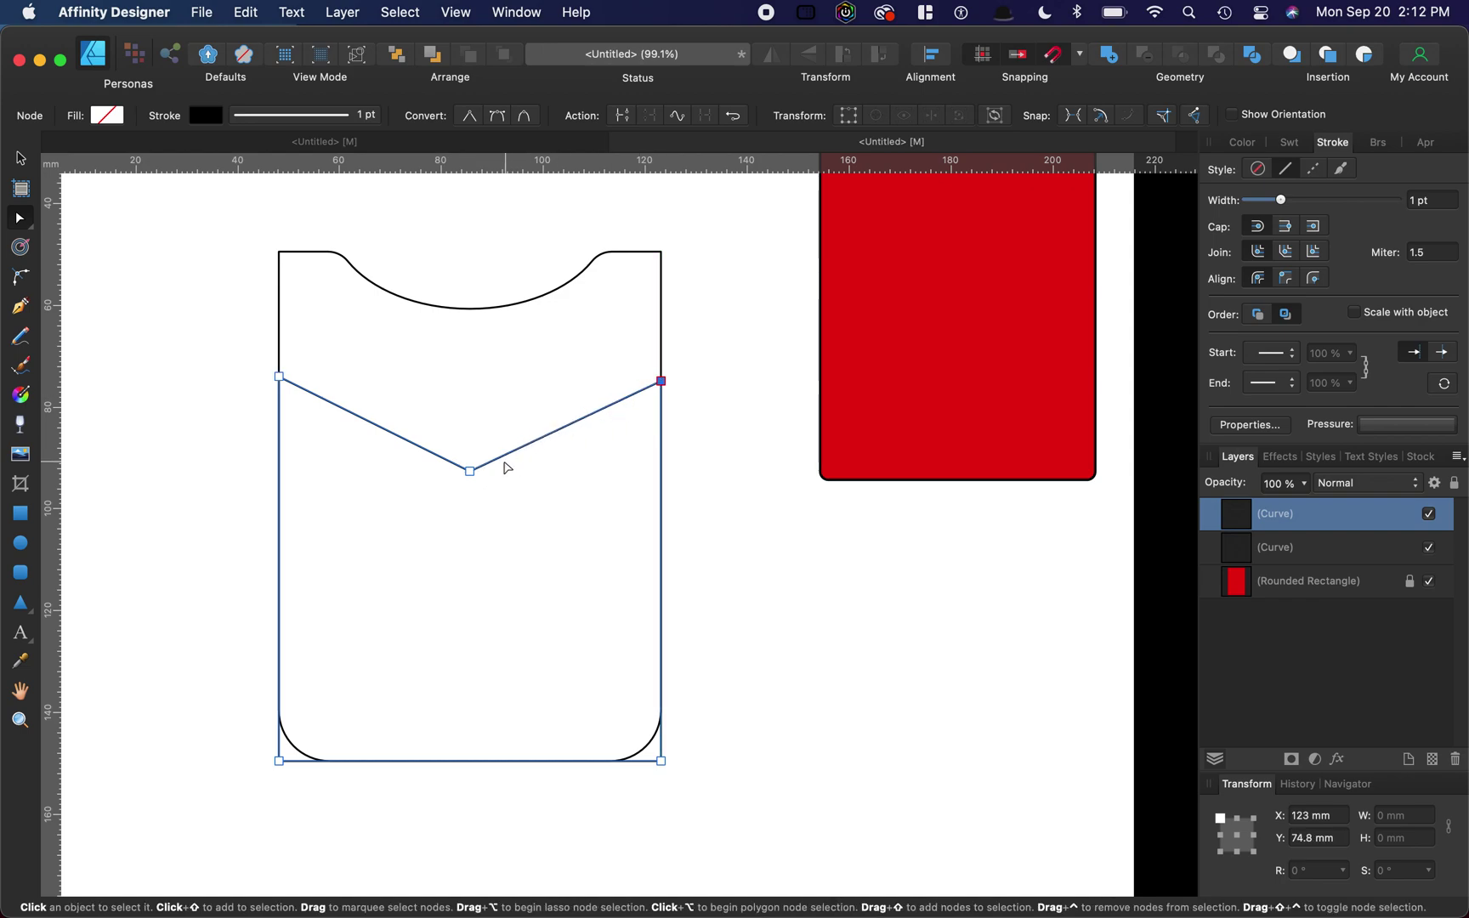
left_click_drag(469, 471, 469, 505)
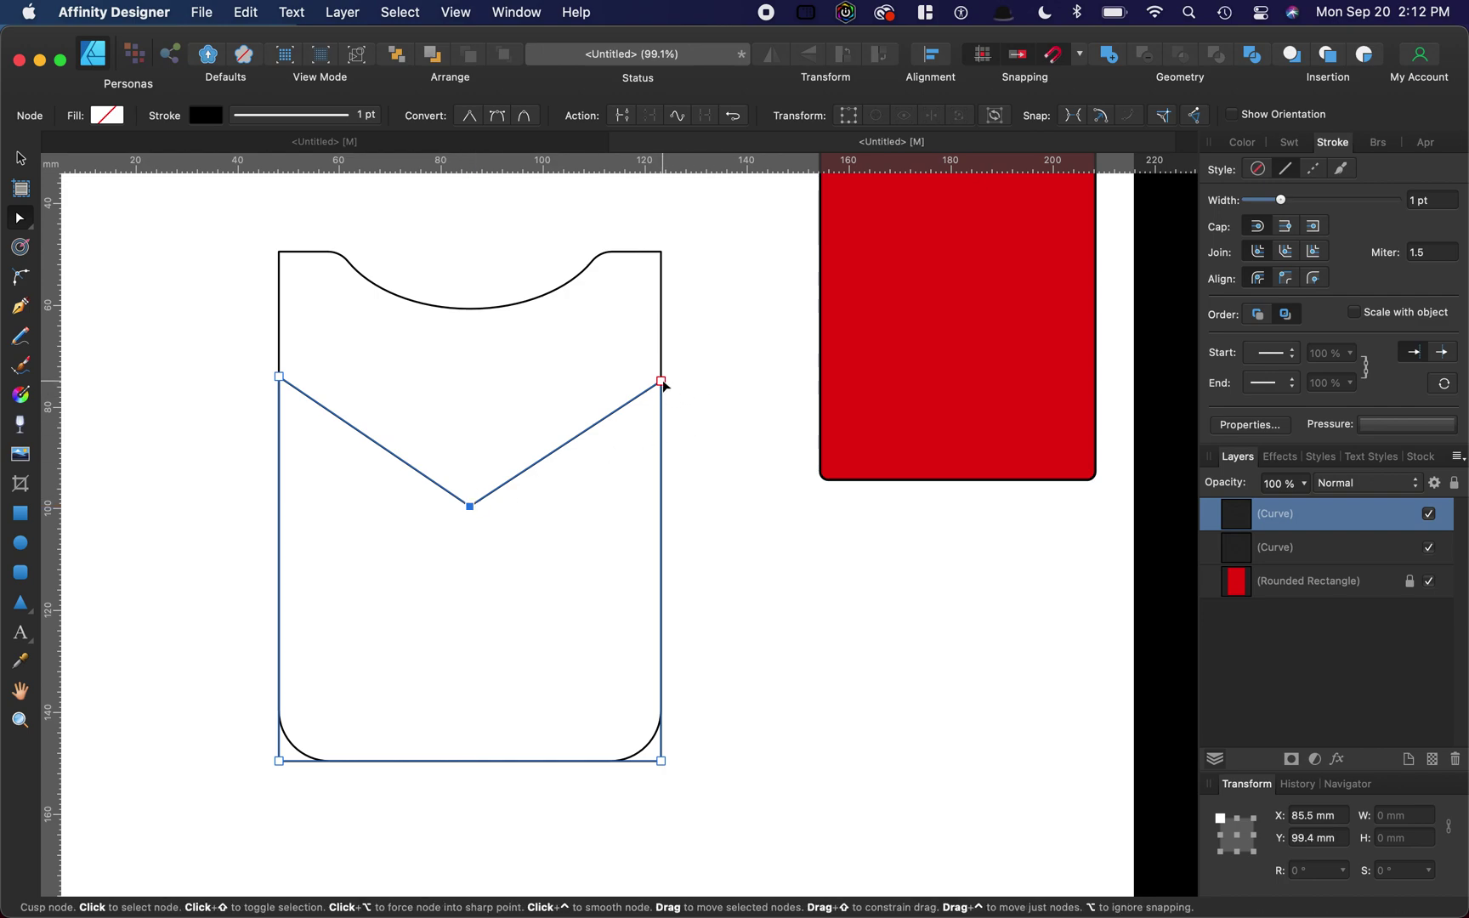
left_click_drag(662, 382, 662, 368)
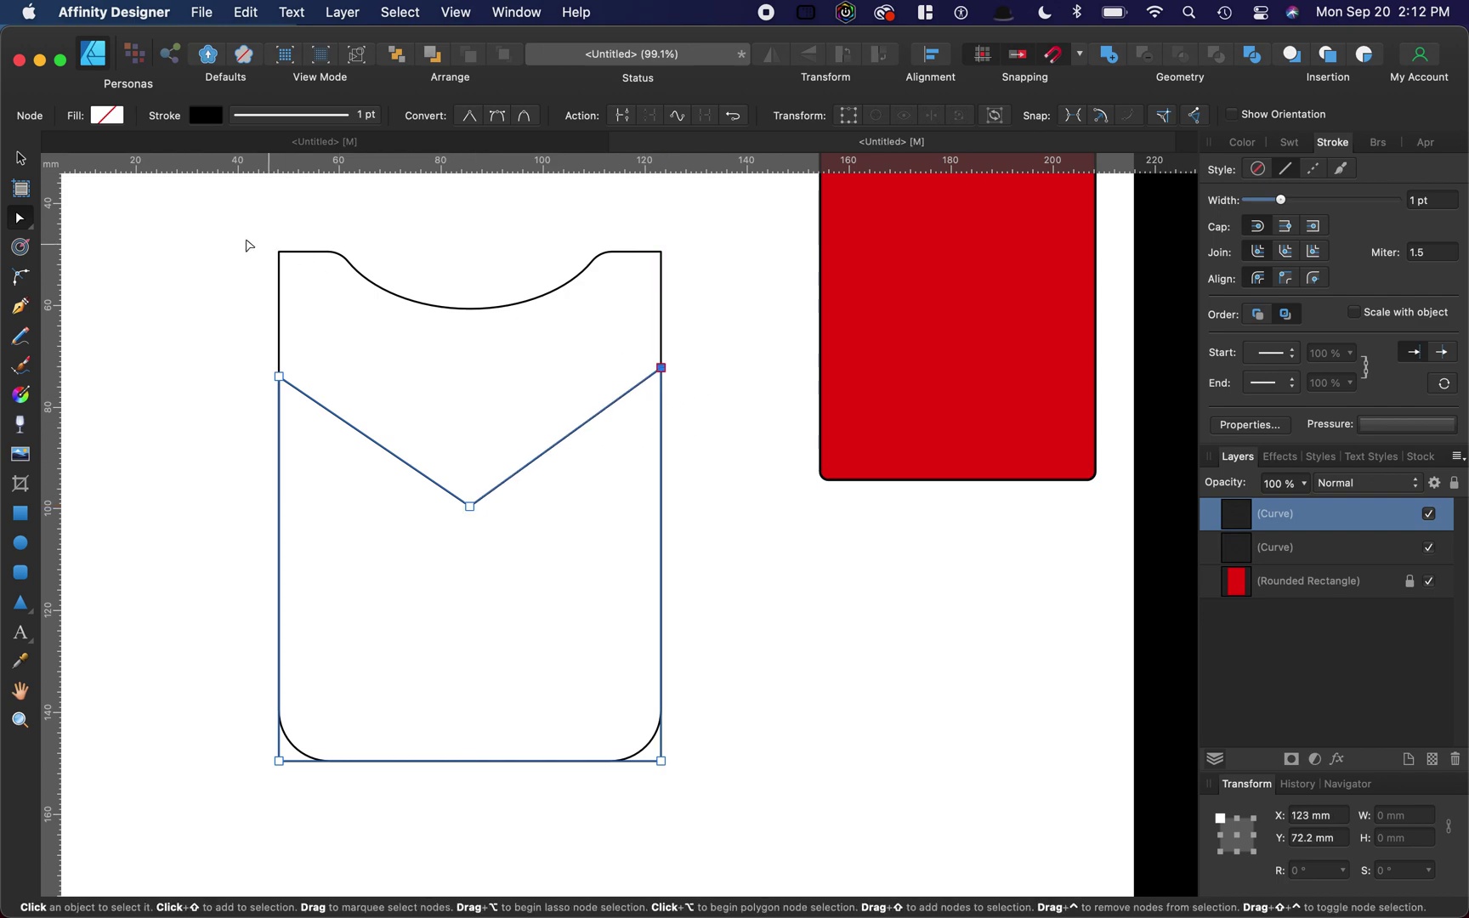
left_click(18, 158)
left_click(150, 253)
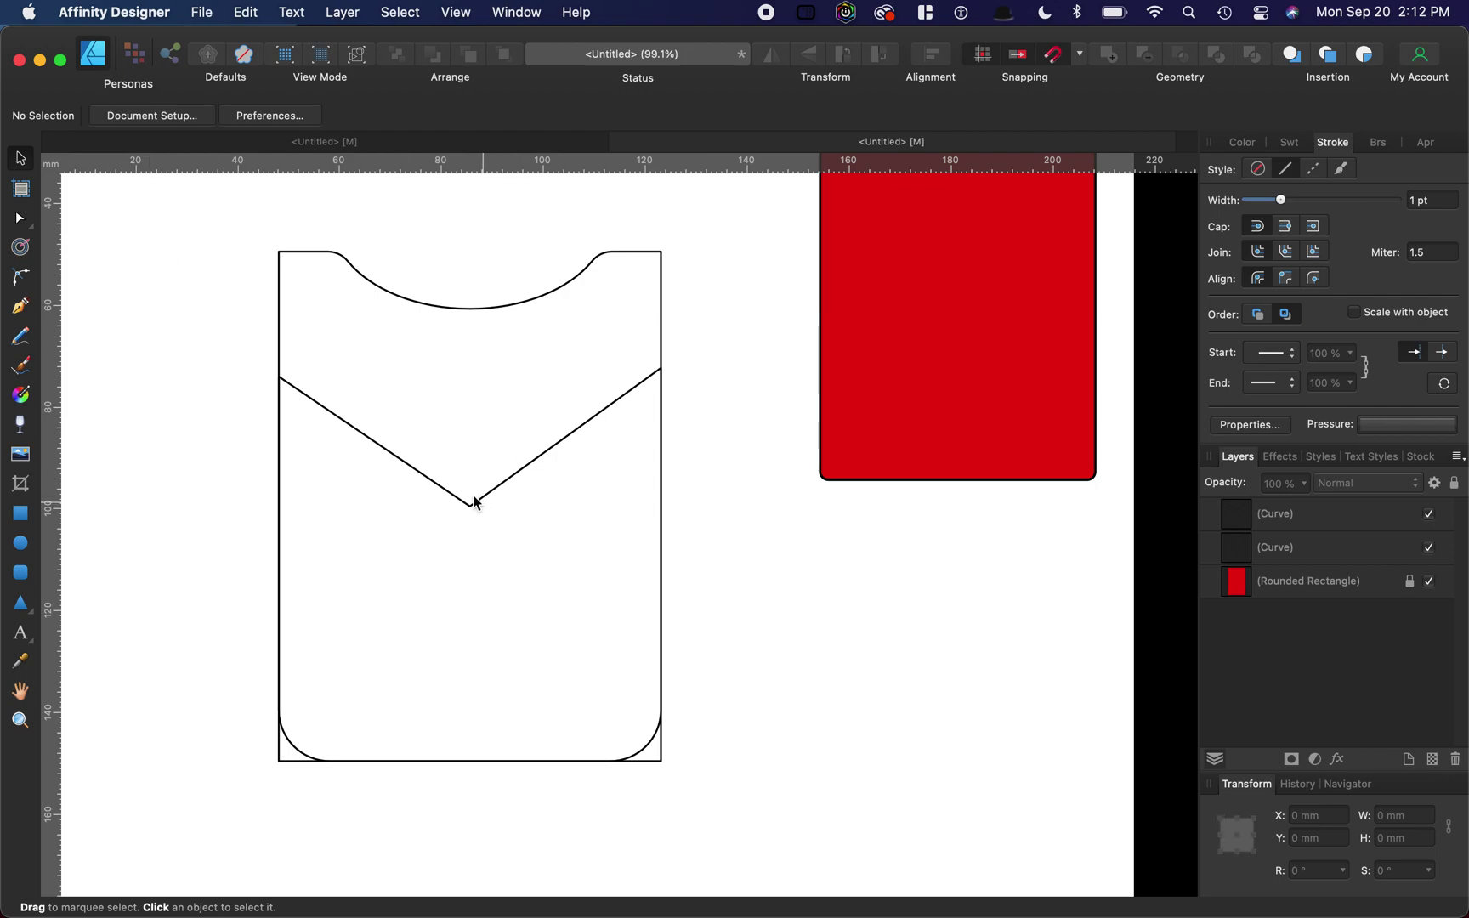
- Add a node on the V's left side and level the bottom into a flat notch at 99.4 mm
left_click(377, 447)
key("a")
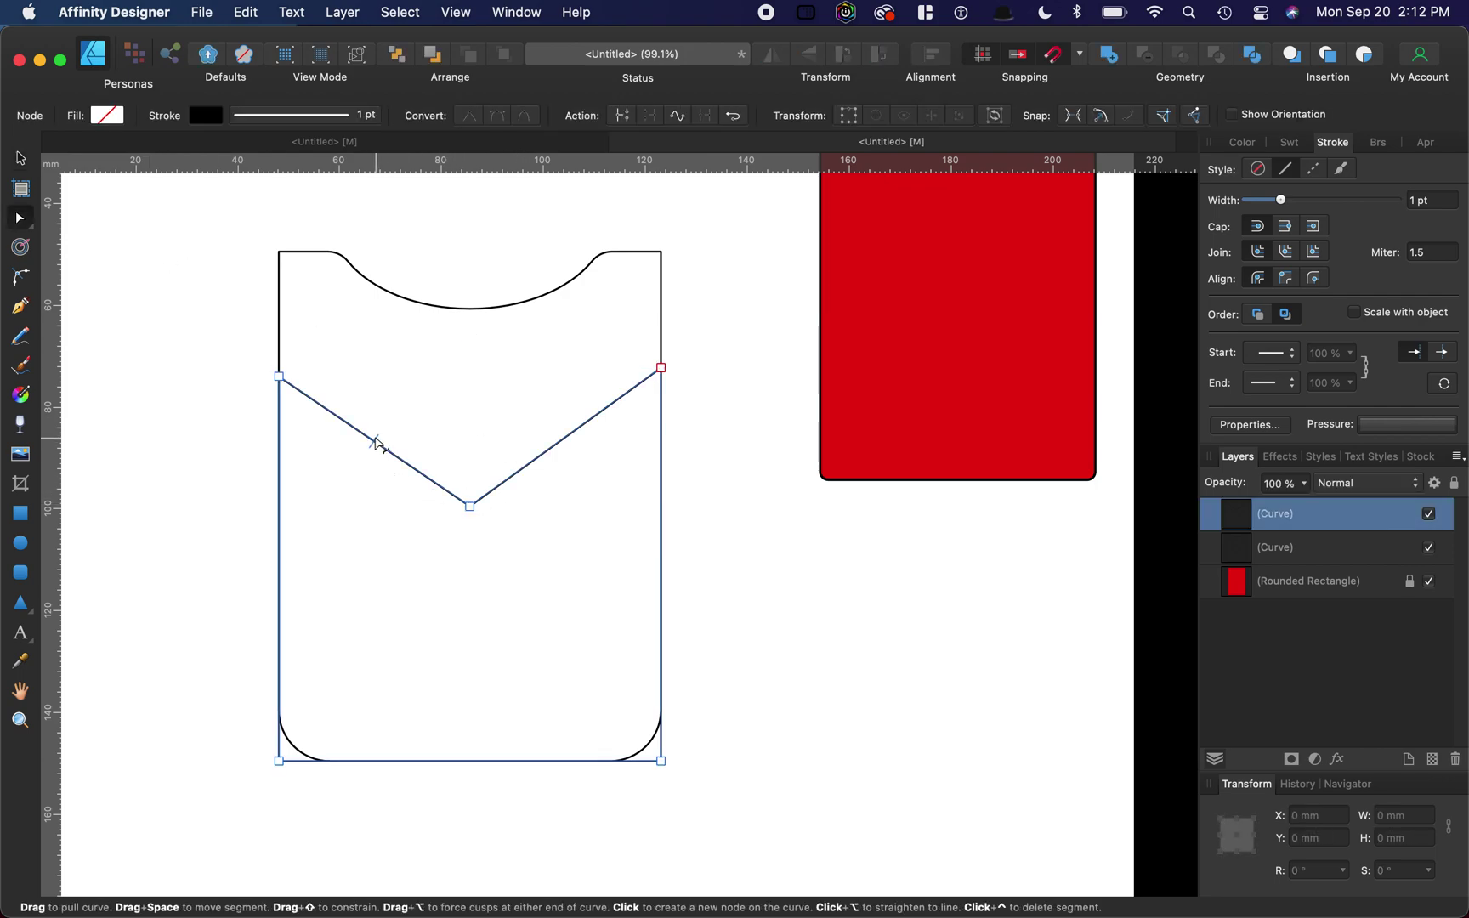
left_click(376, 444)
left_click_drag(376, 444, 389, 508)
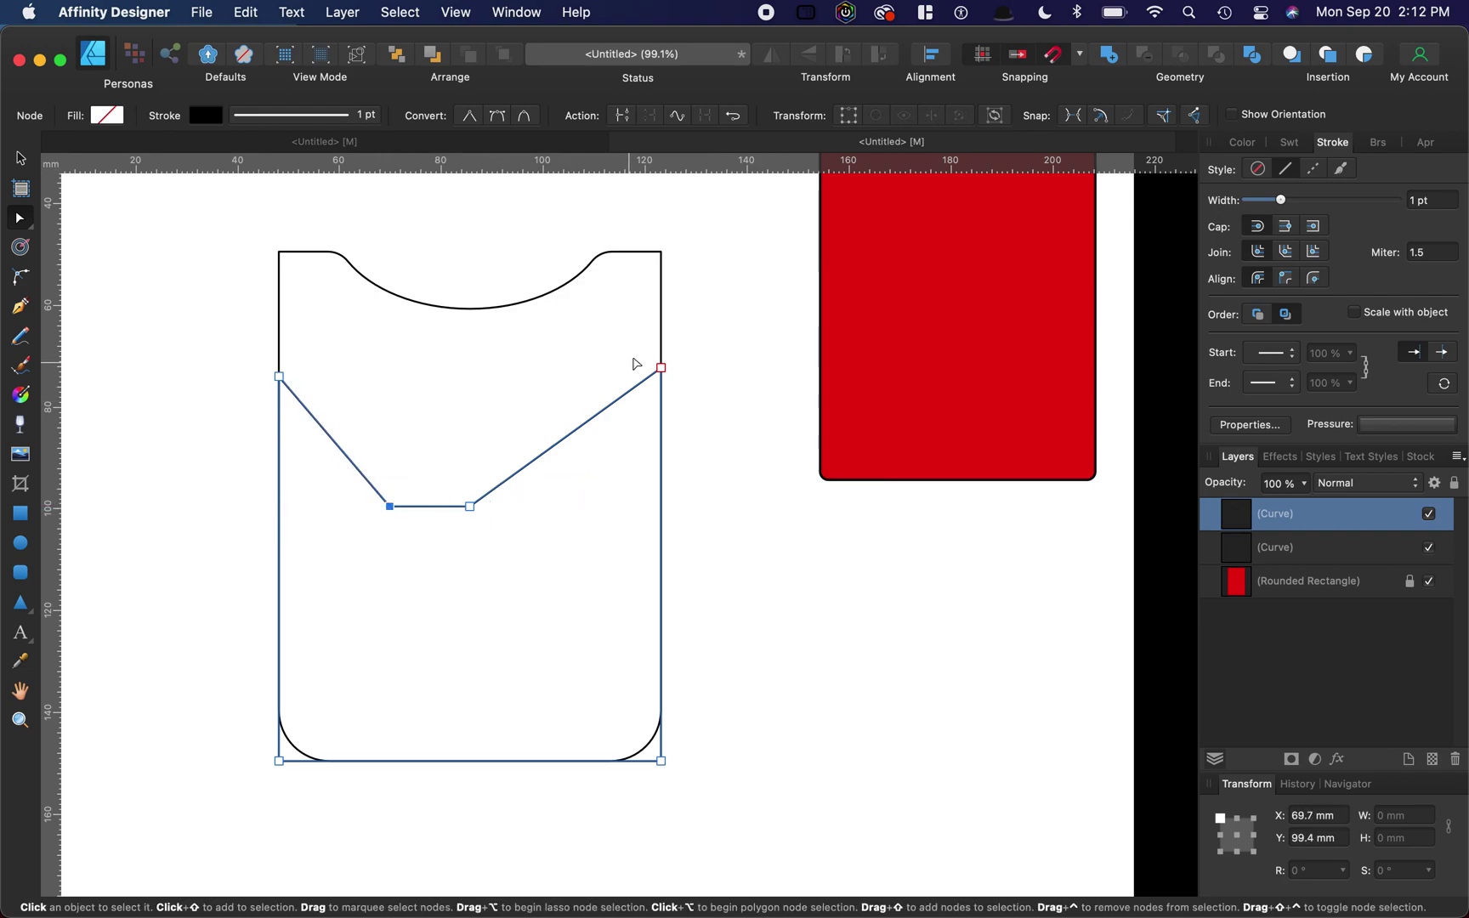
left_click_drag(663, 370, 662, 374)
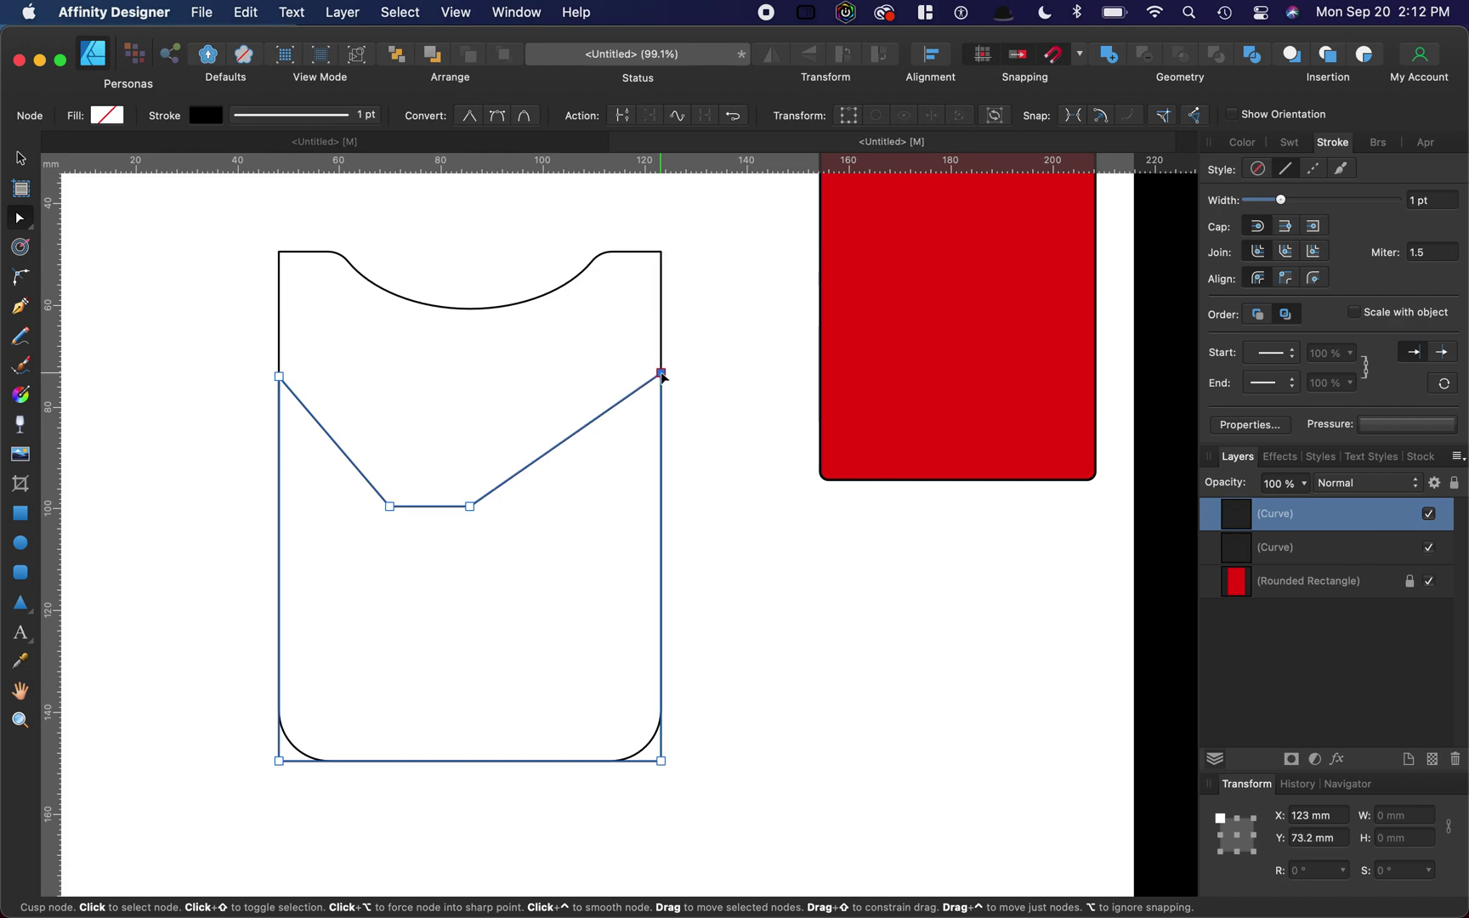
left_click_drag(470, 507, 549, 507)
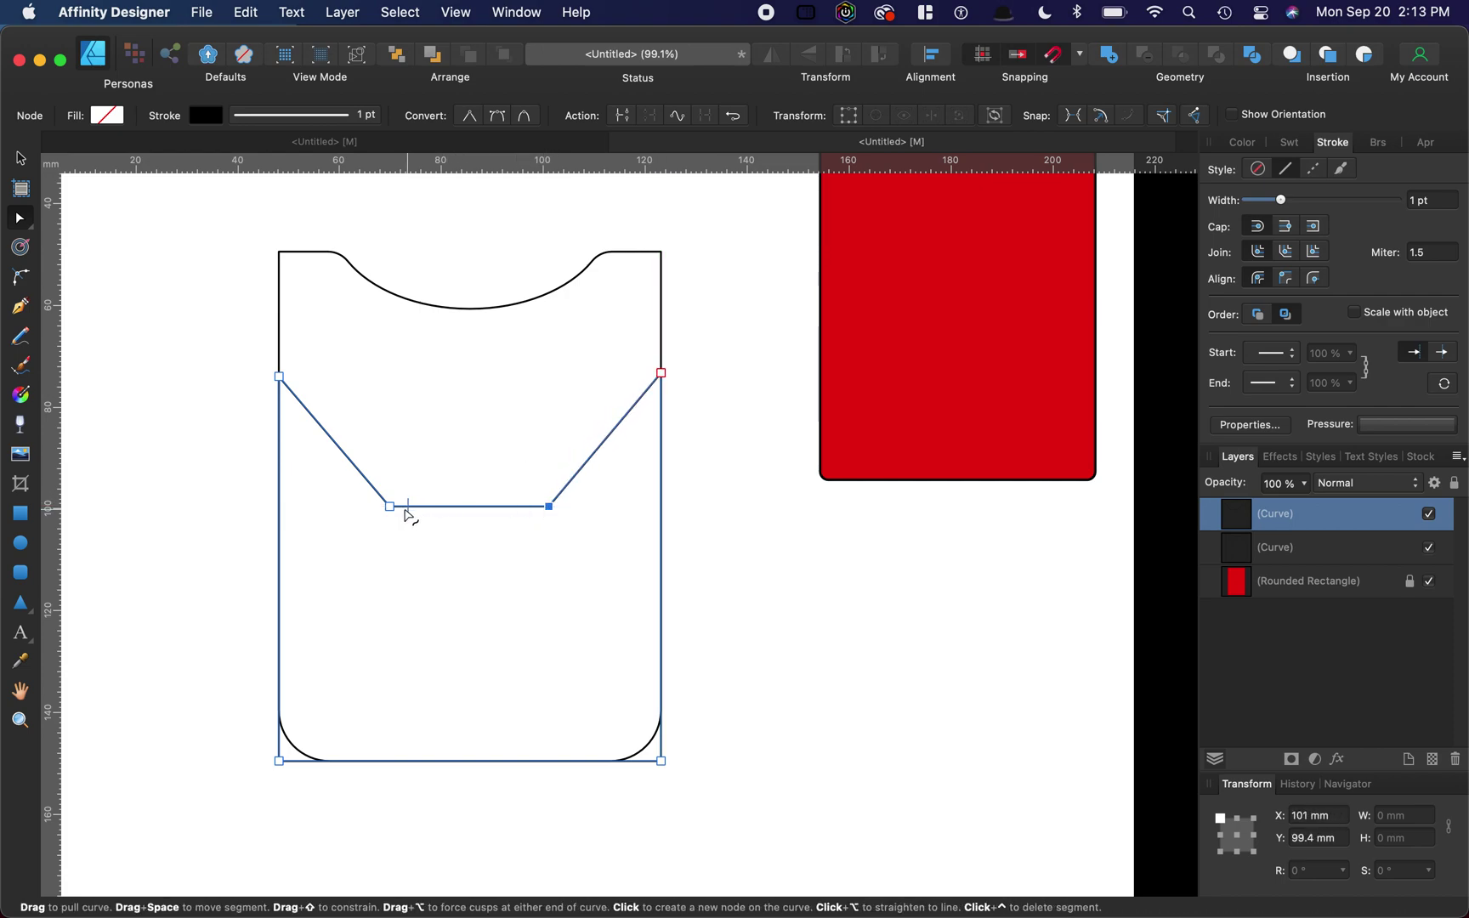
left_click_drag(386, 502, 385, 505)
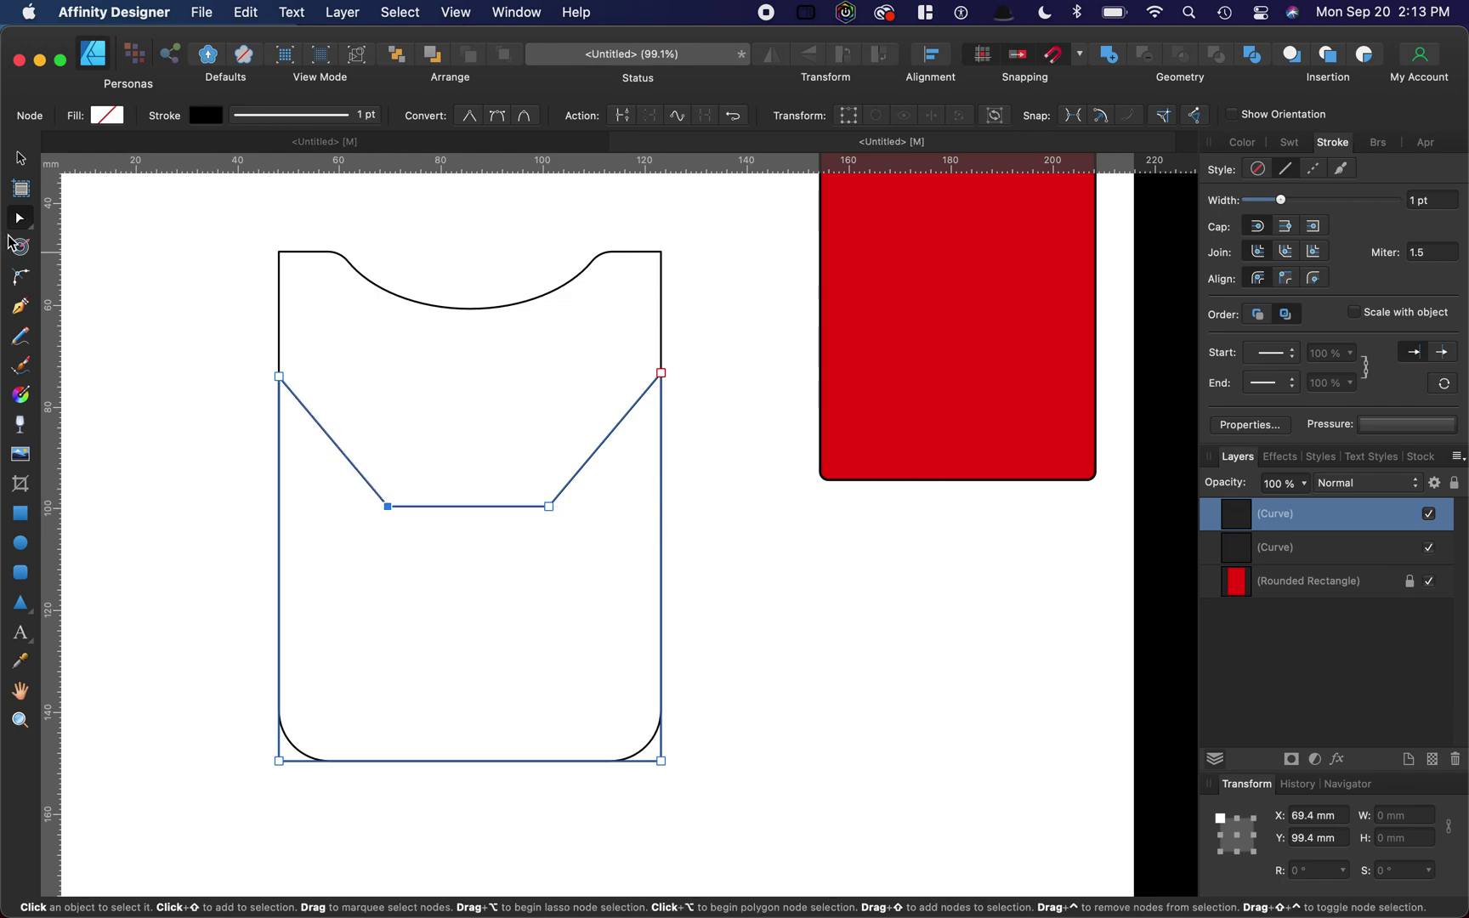
- Deselect the pocket curve and show the grid over the canvas
left_click(19, 163)
left_click(242, 290)
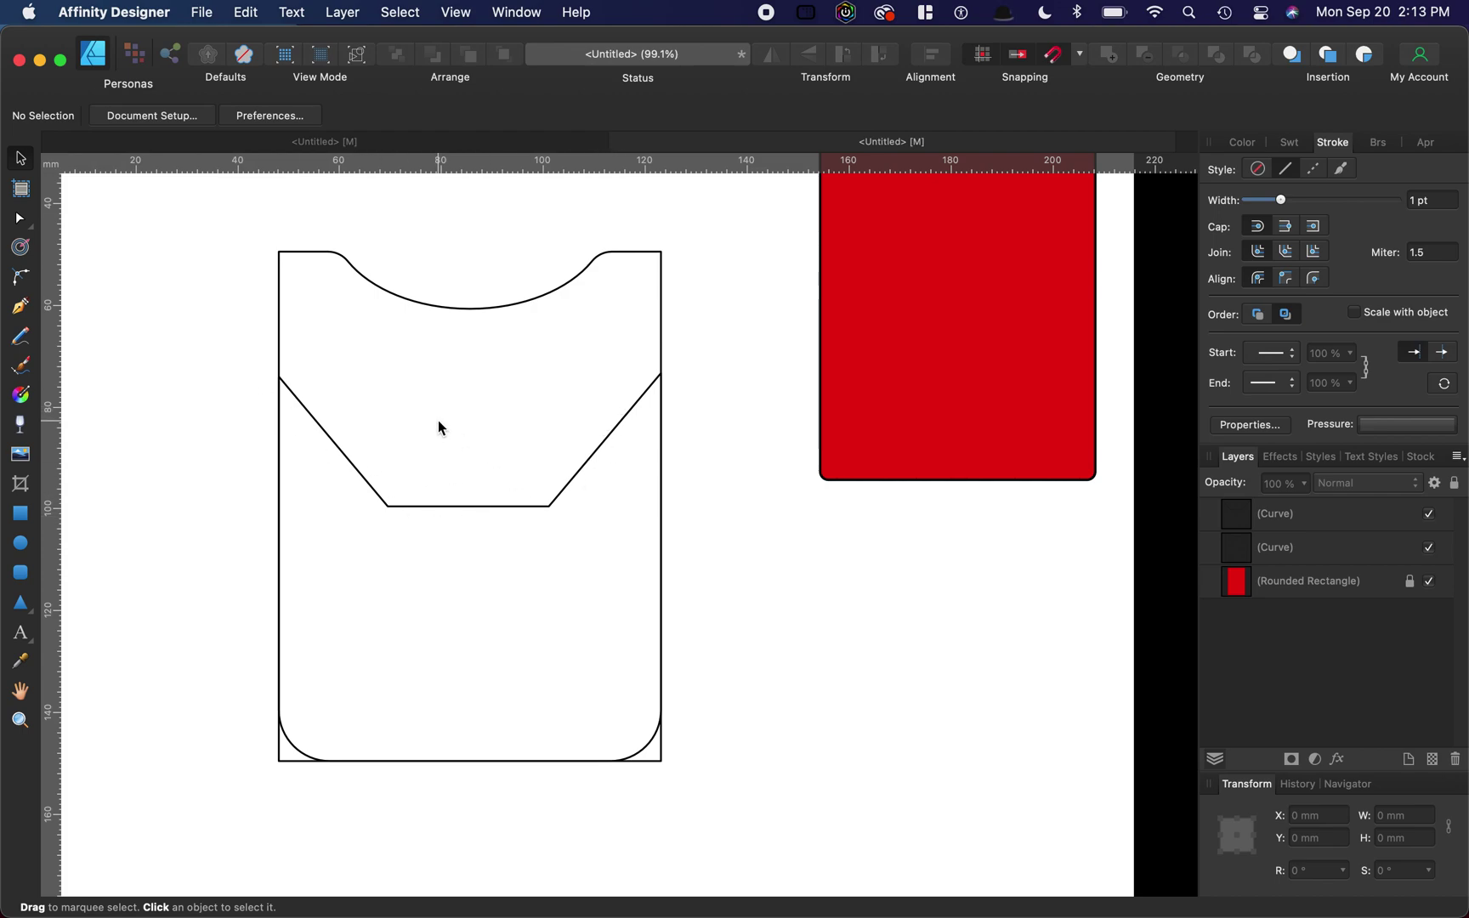
key("apostrophe")
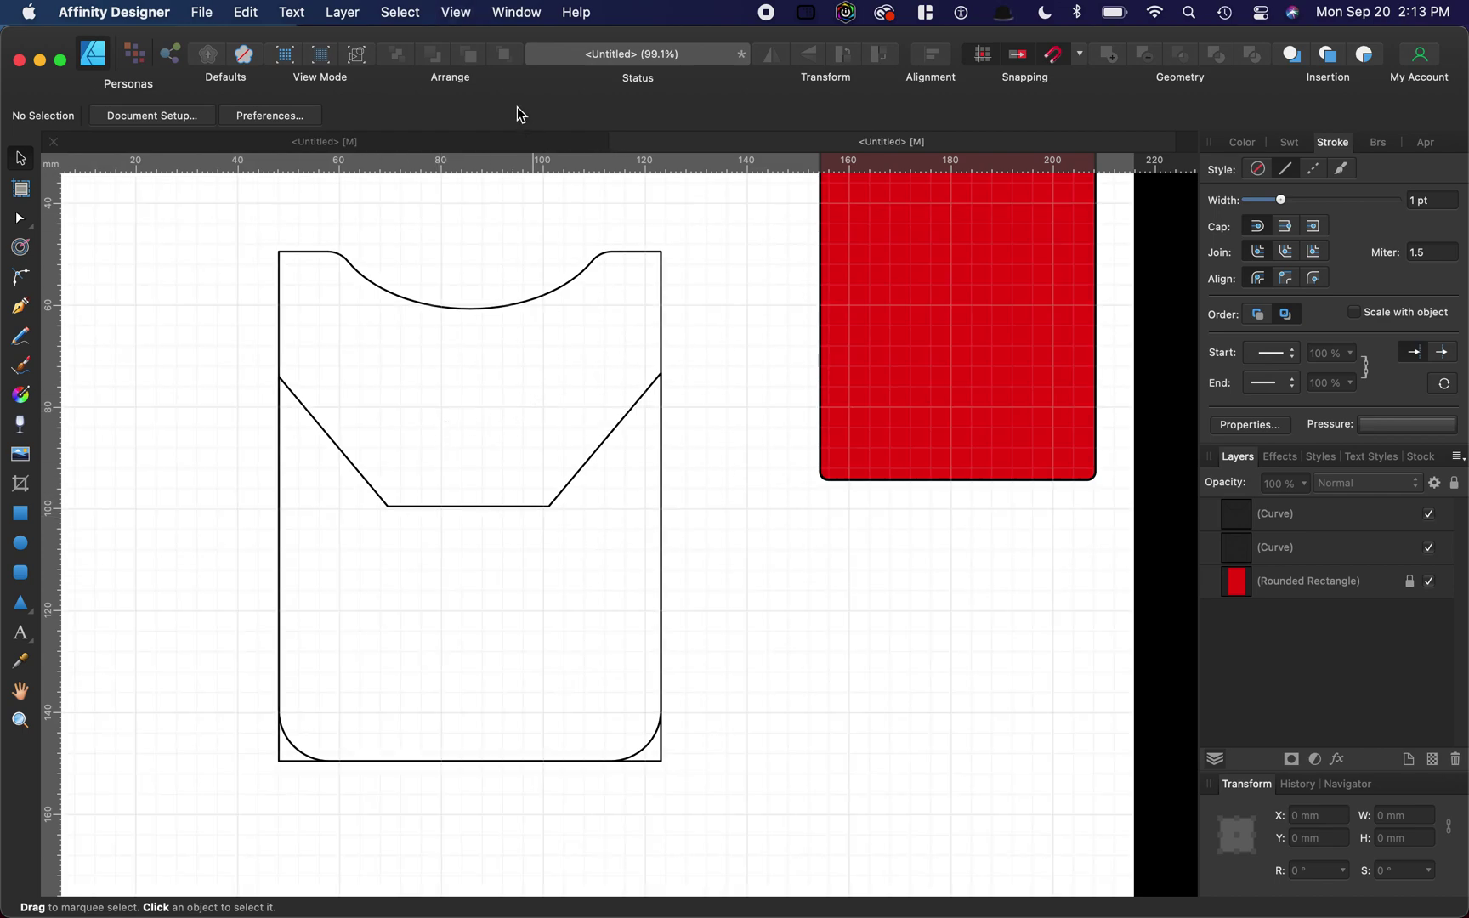
left_click(466, 12)
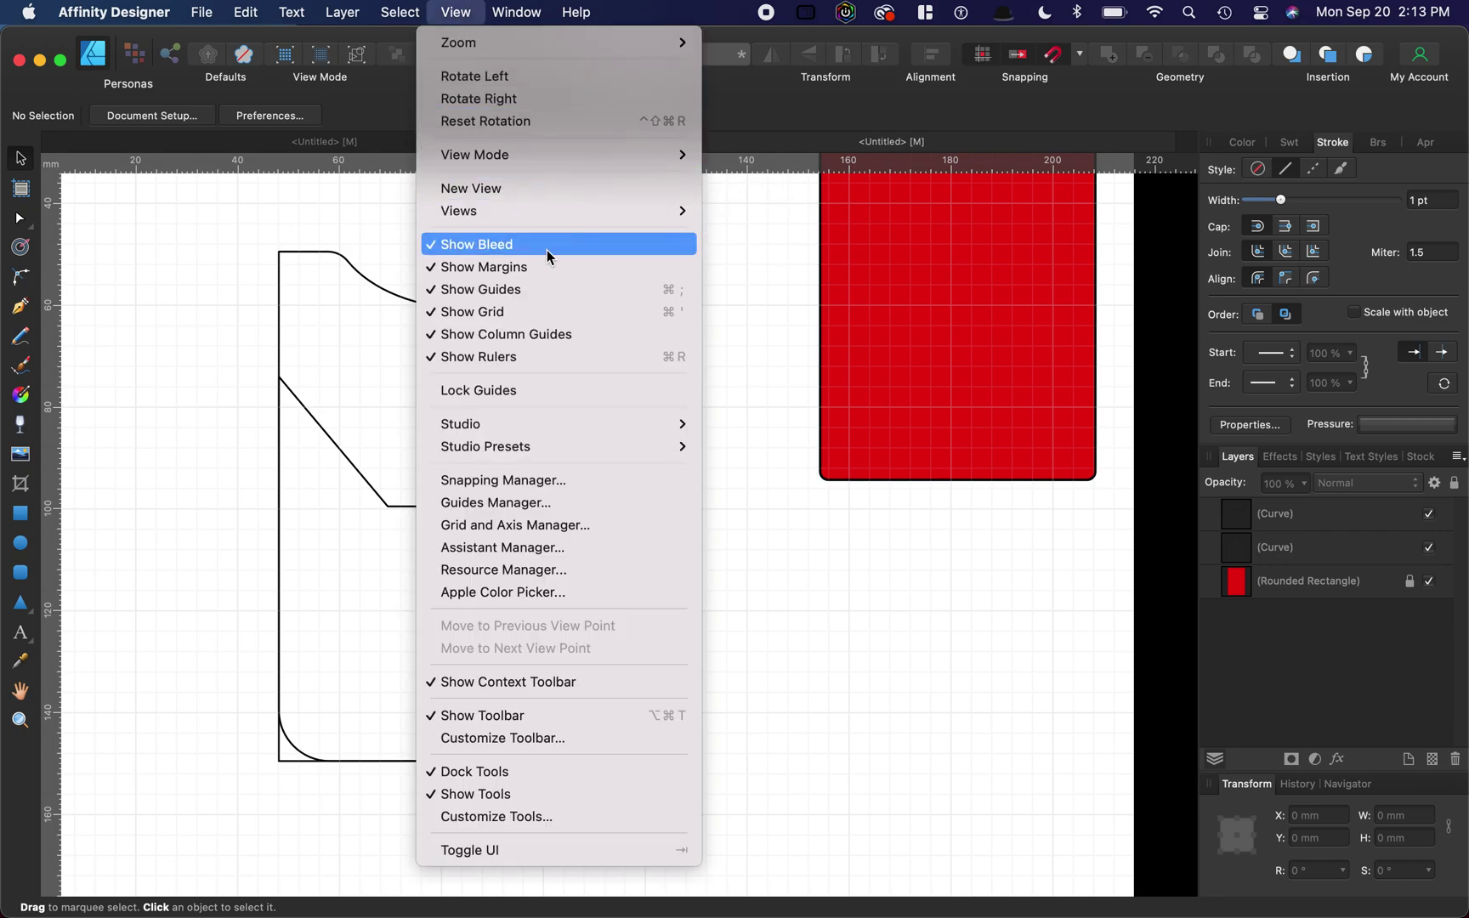
- Hide the grid, then delete the V-shaped pocket line and the notched body outline
left_click(530, 312)
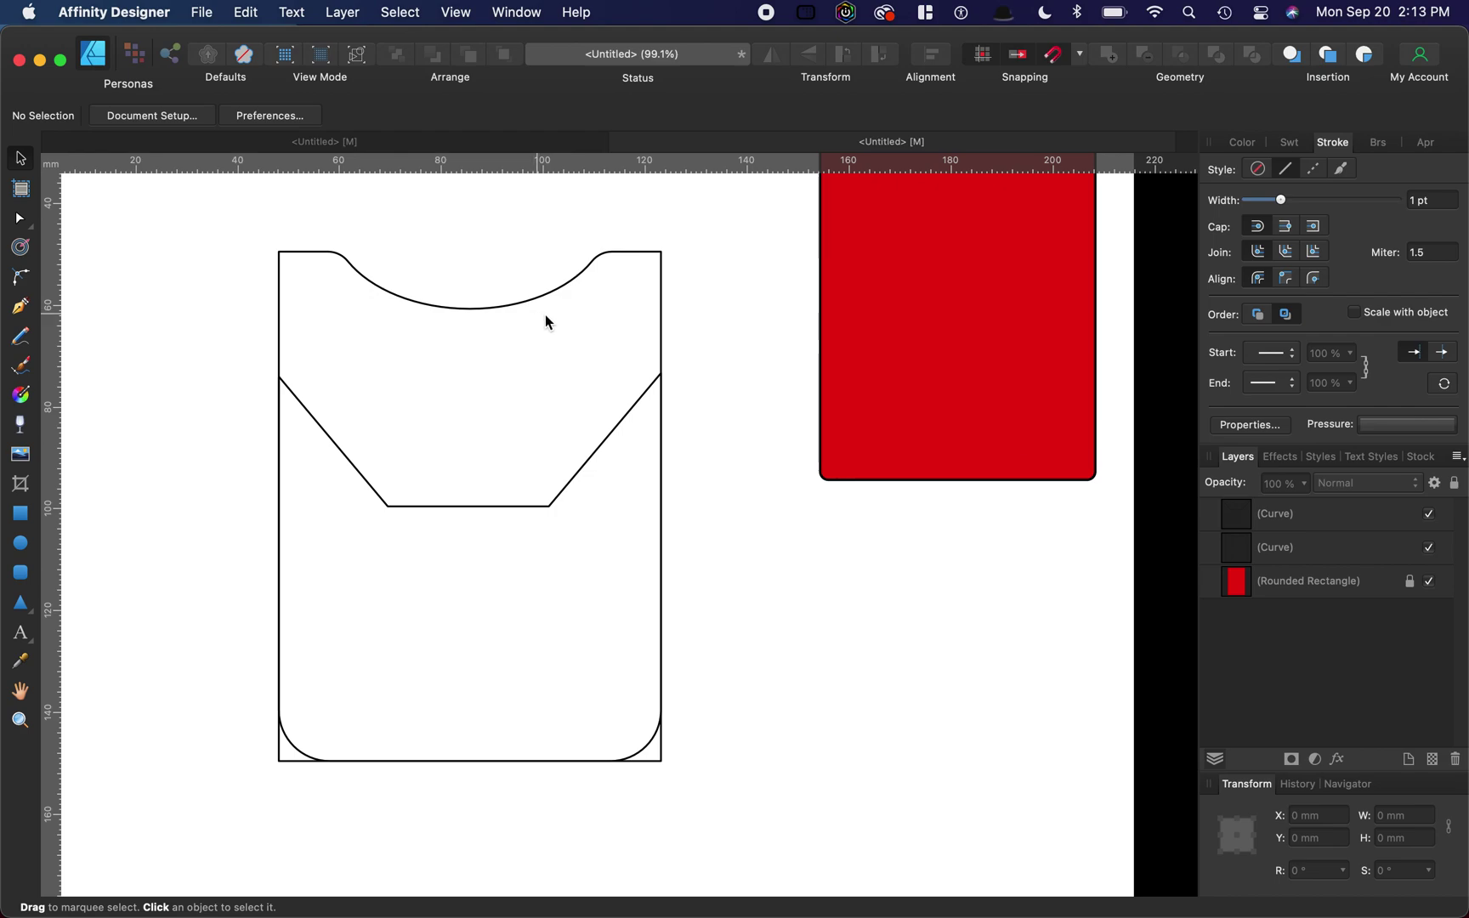
left_click(588, 476)
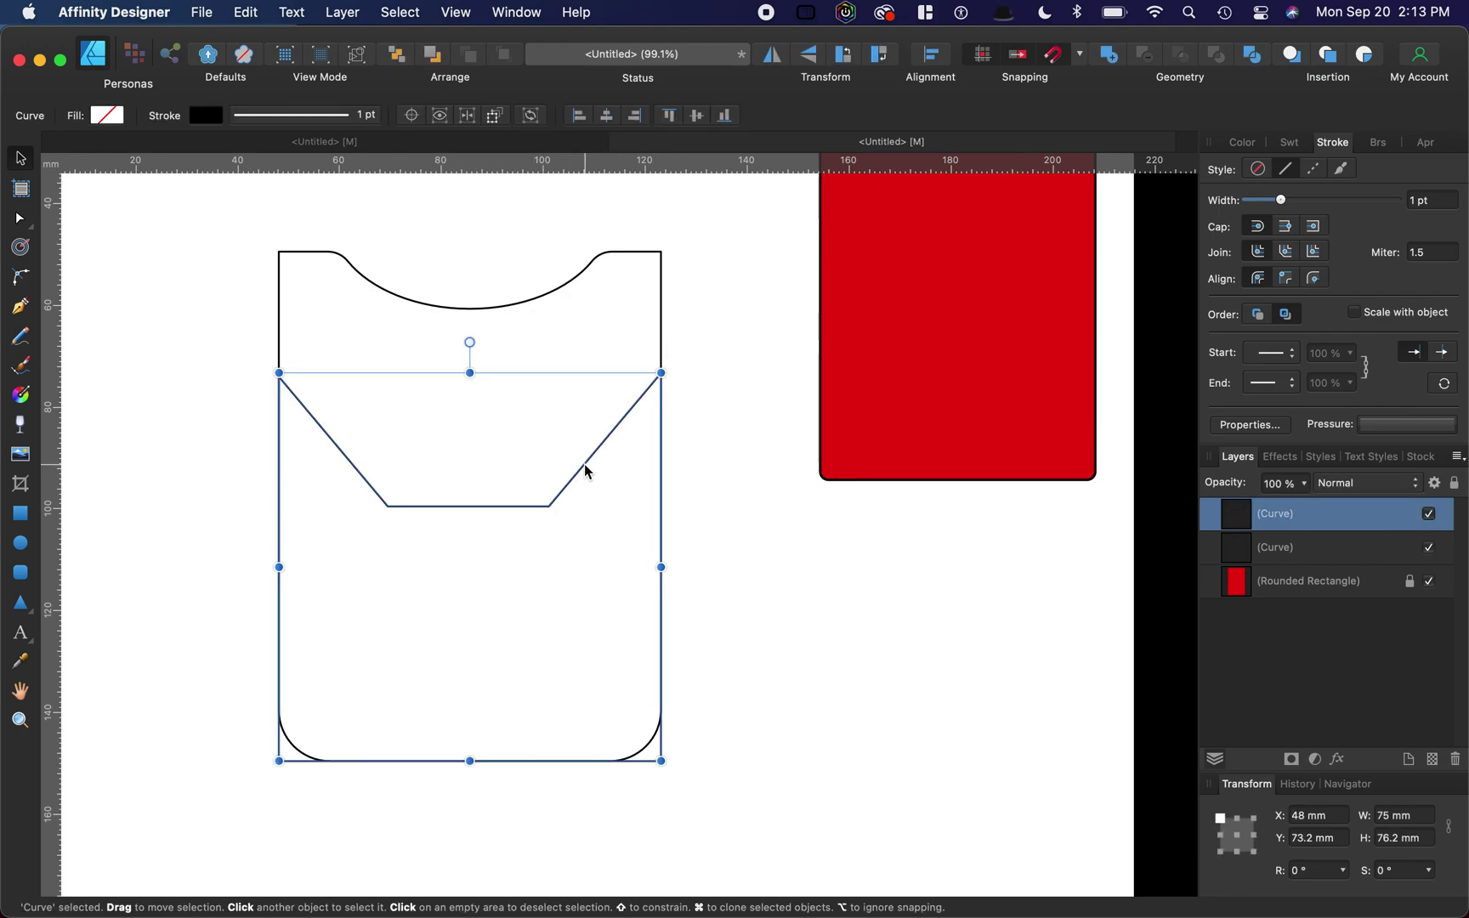
key("Delete")
left_click(799, 459)
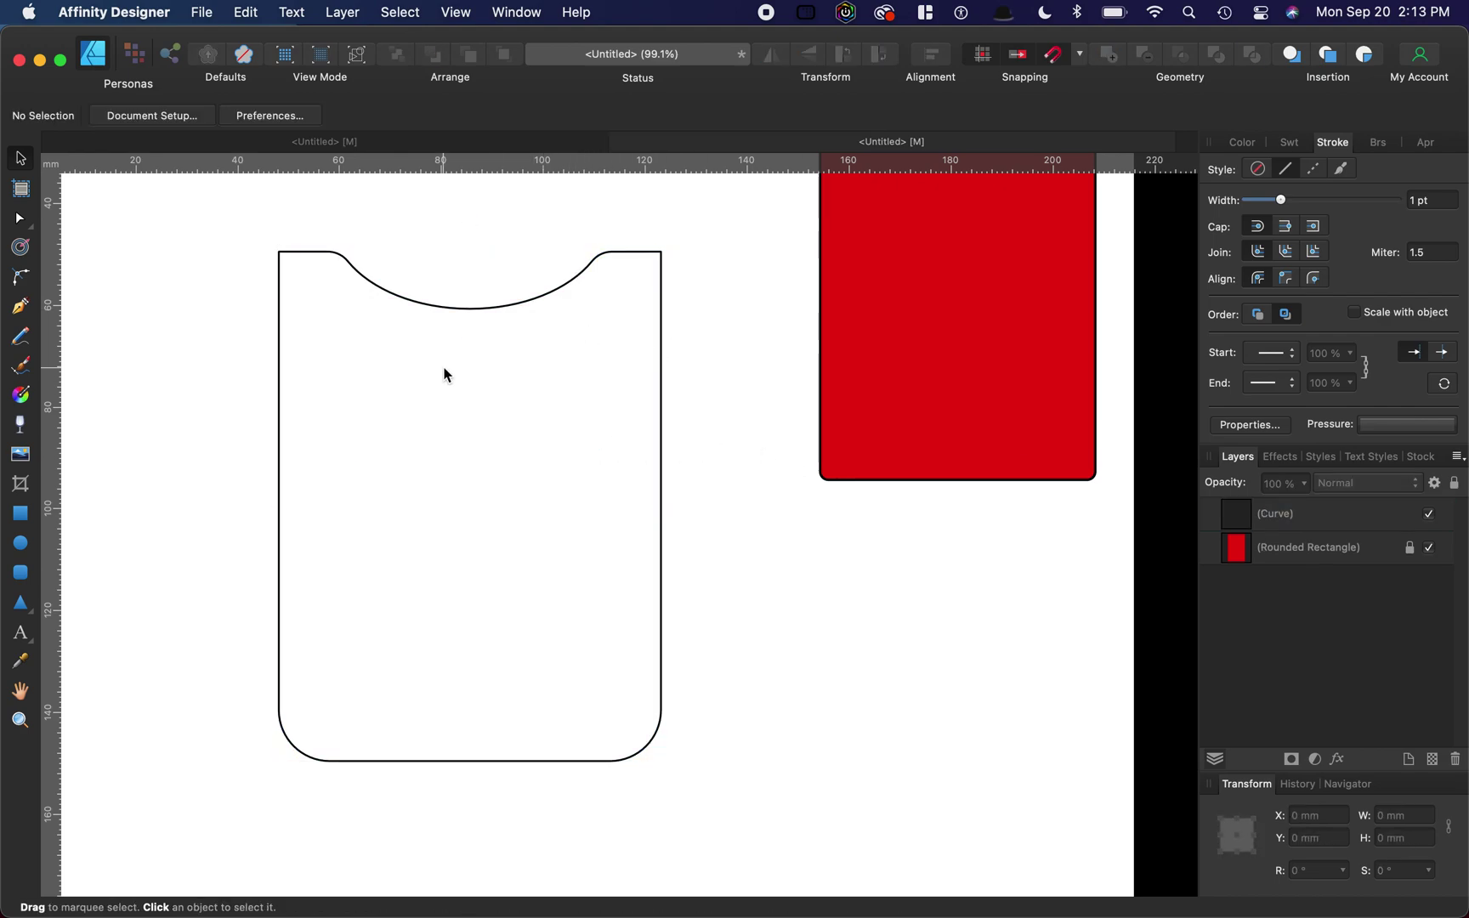
left_click(449, 307)
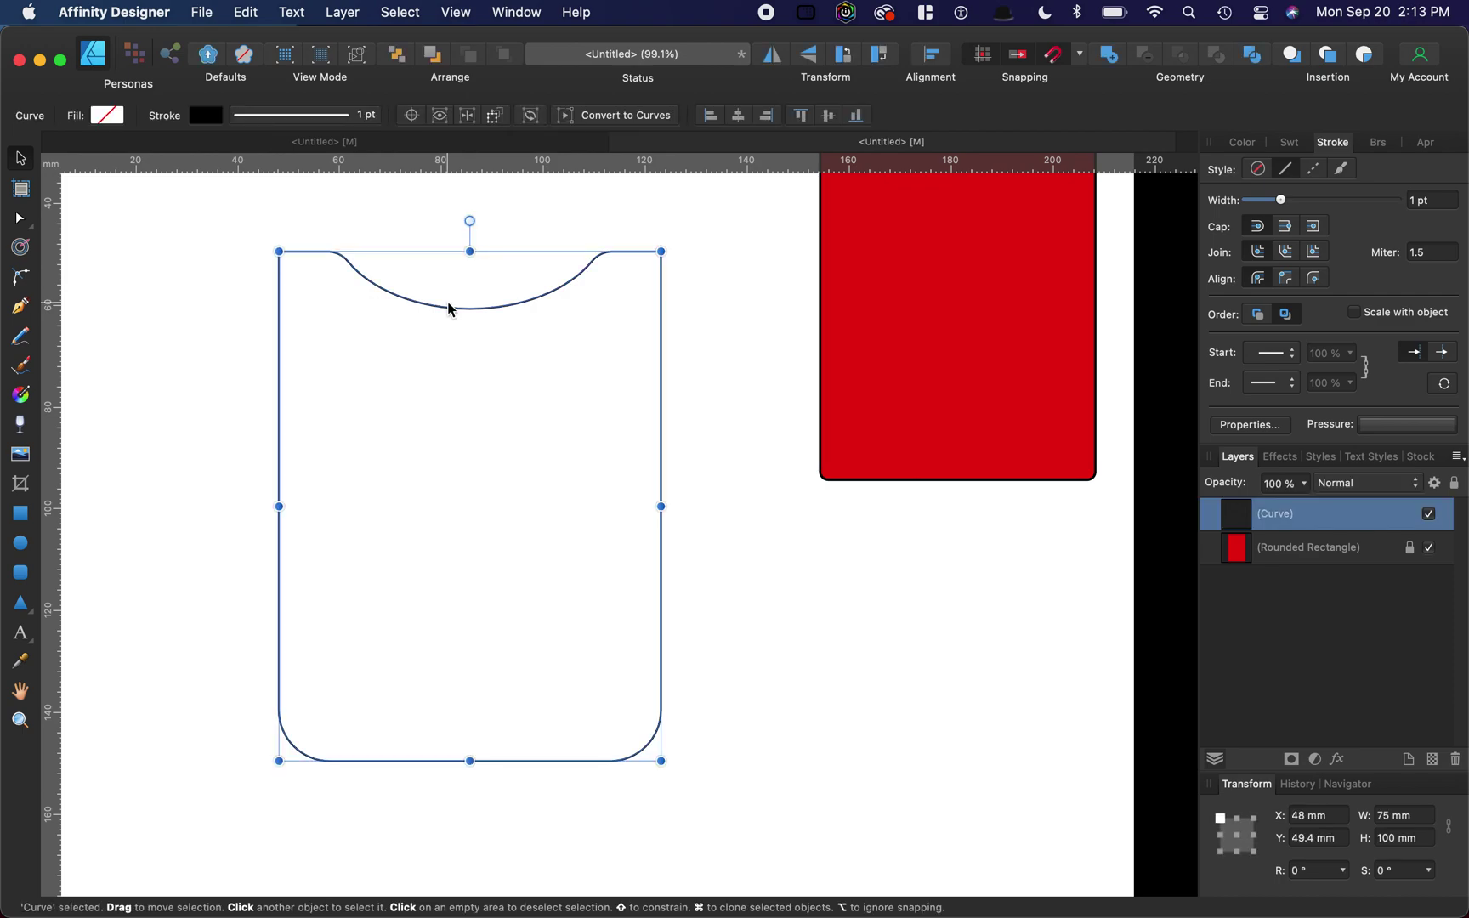
key("Delete")
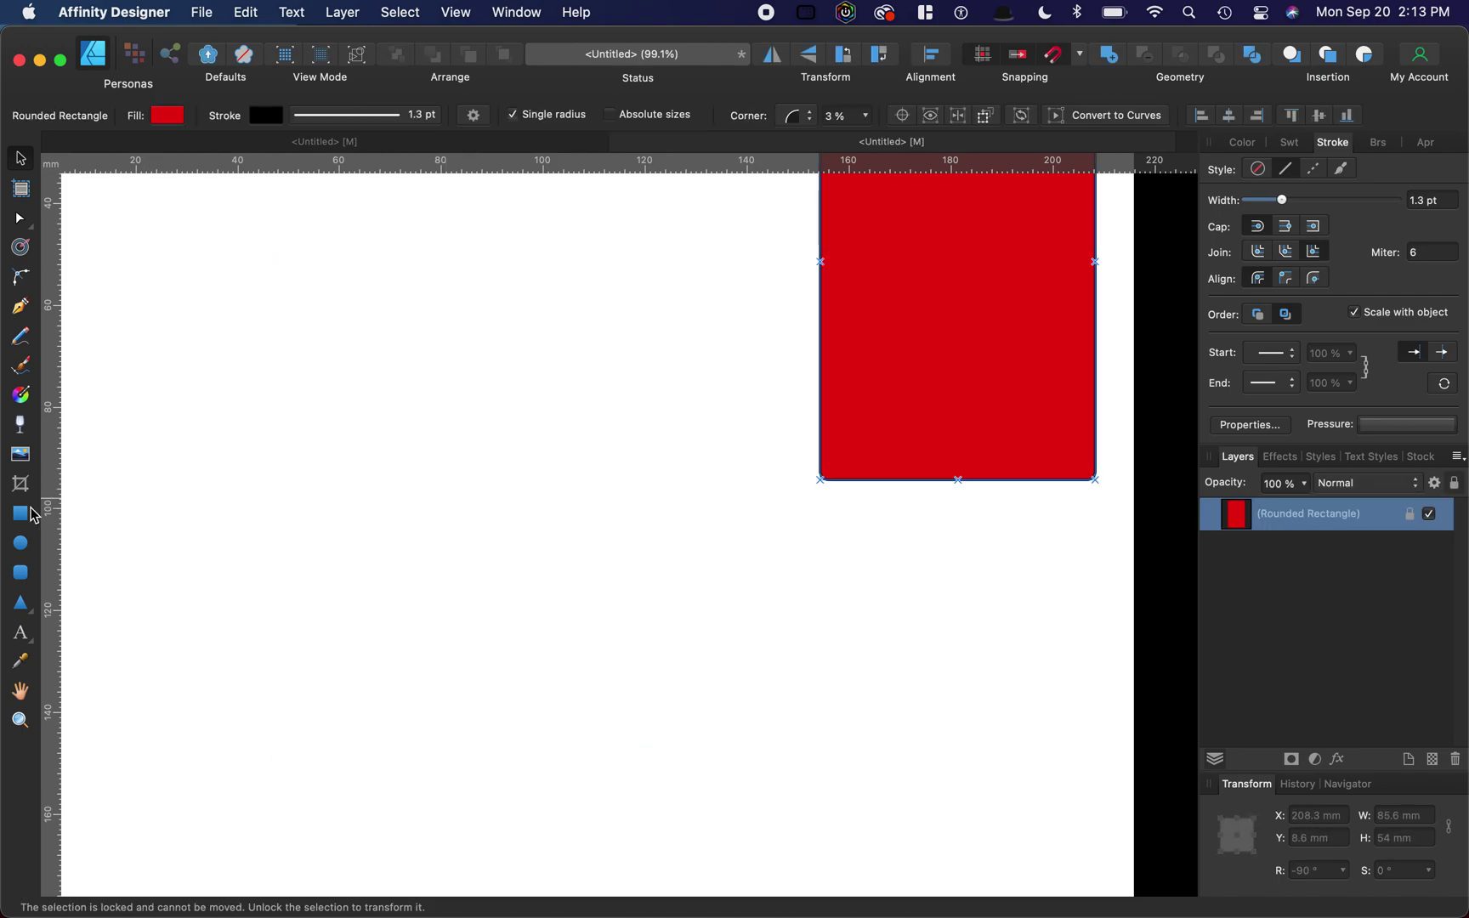
left_click(21, 514)
- Draw a rectangle on the left of the page and size it to 75 × 100 mm
left_click_drag(278, 337, 584, 673)
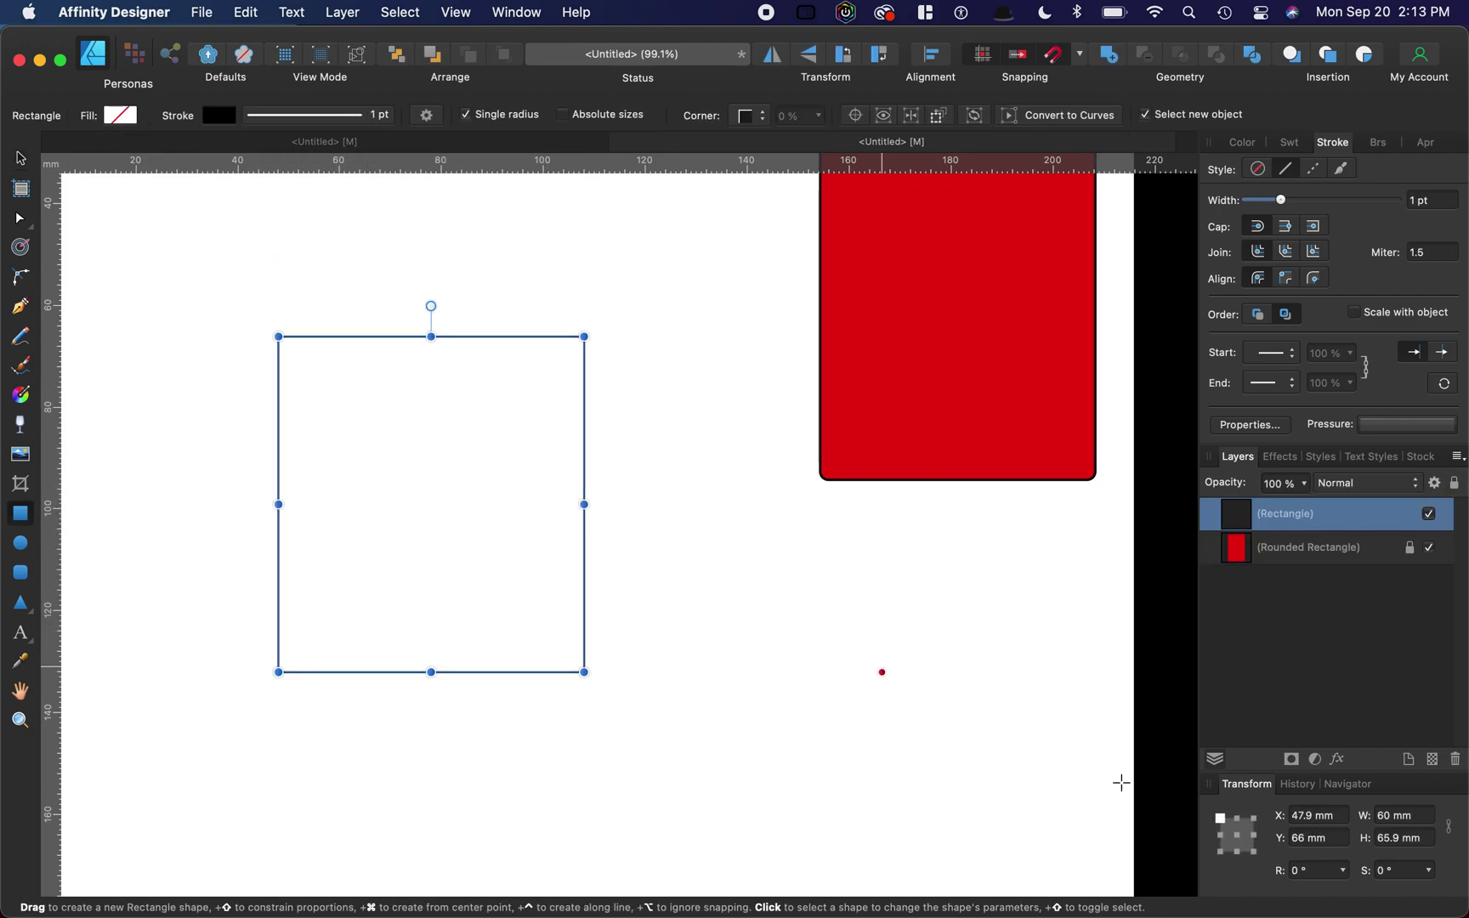
left_click(1418, 814)
type("75")
key("Return")
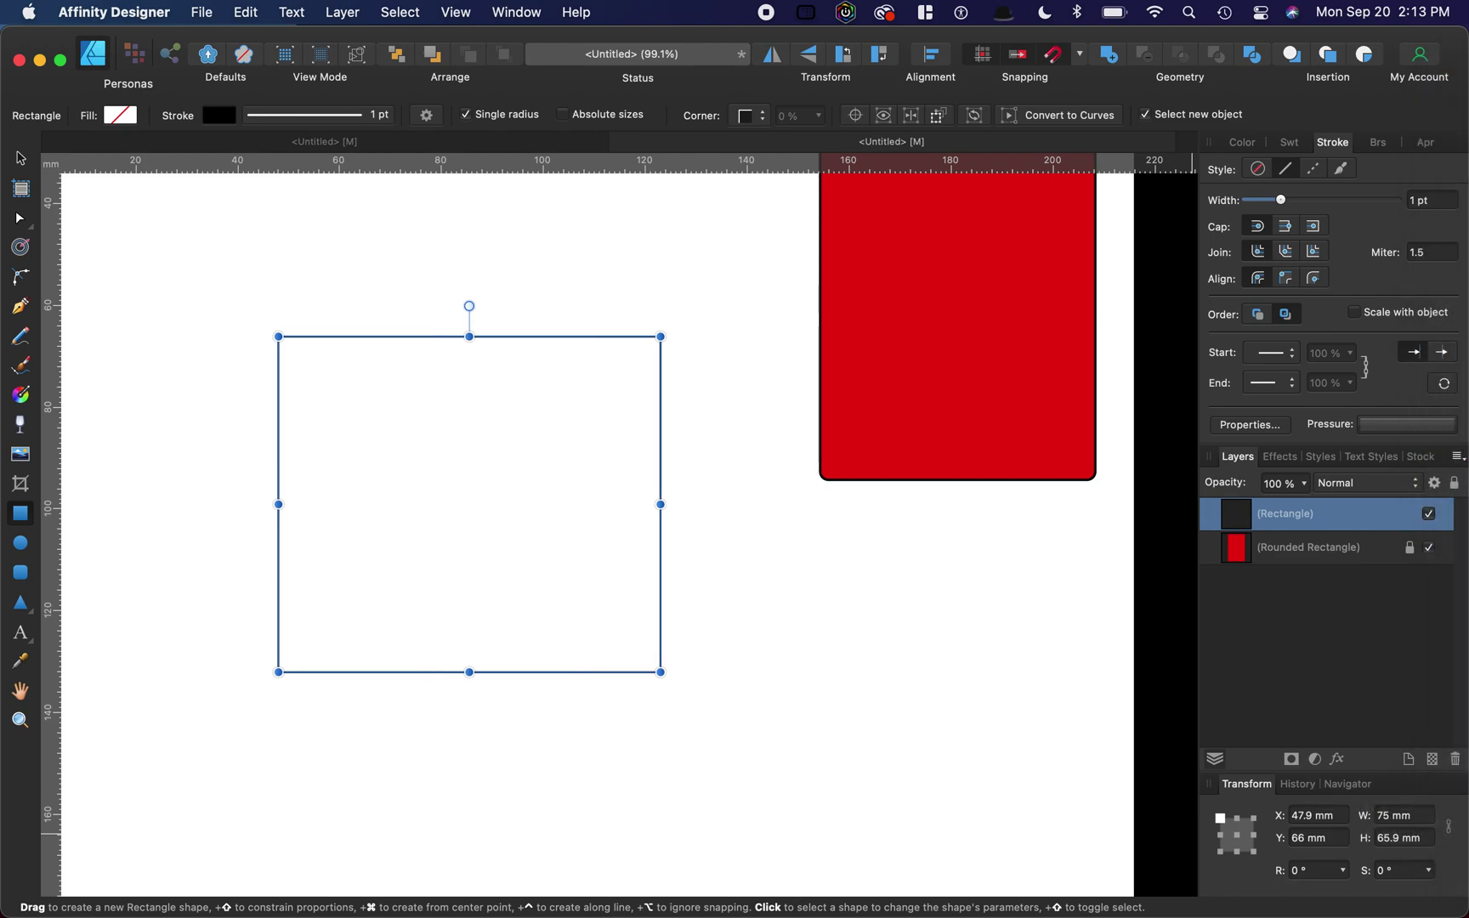
left_click(1423, 843)
type("100")
key("Return")
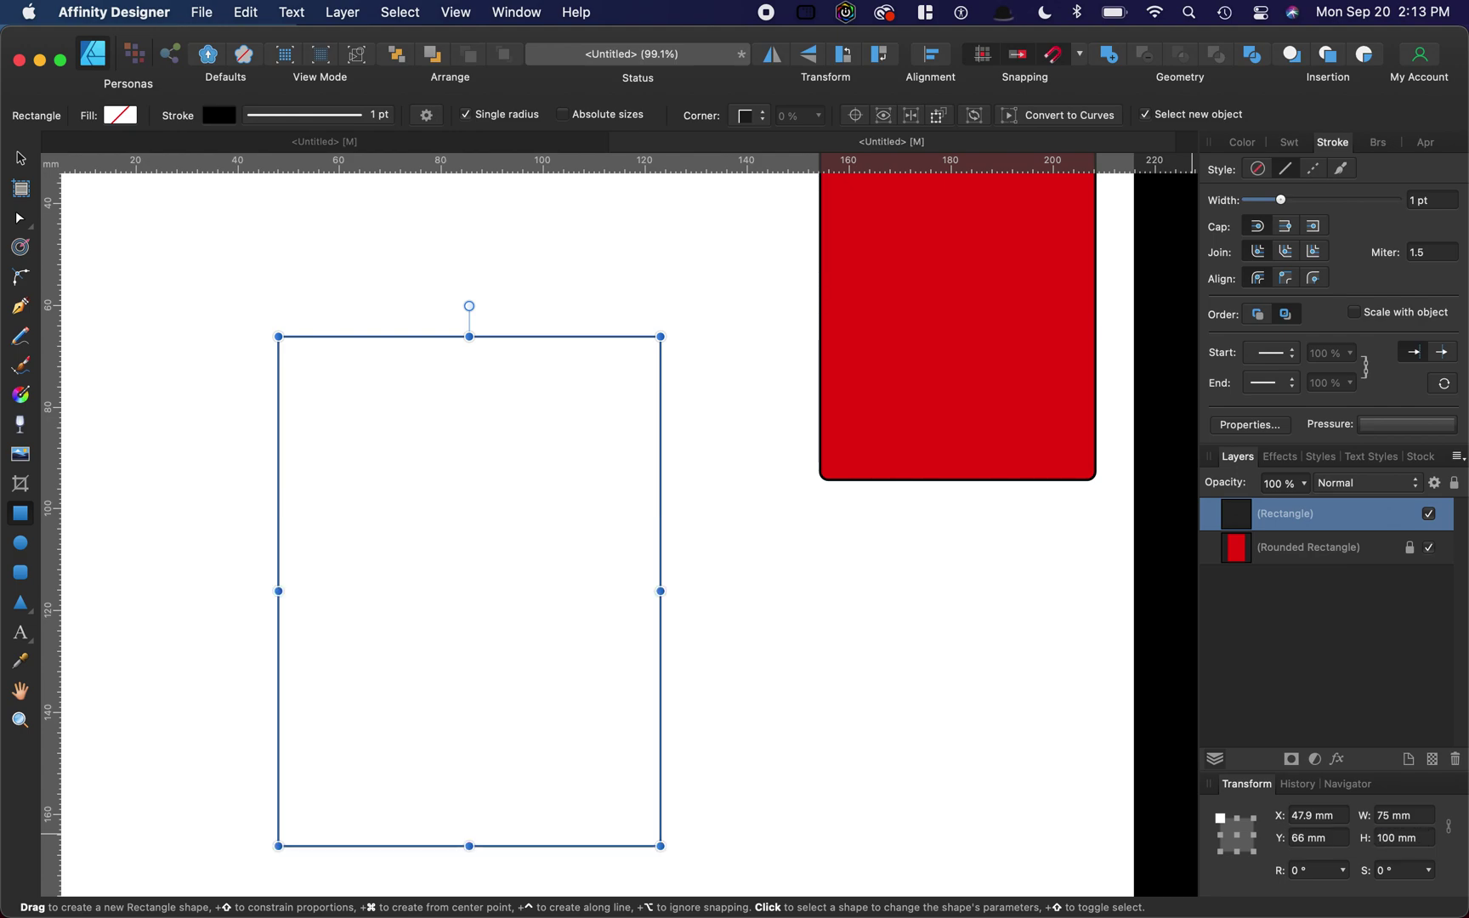
left_click(22, 160)
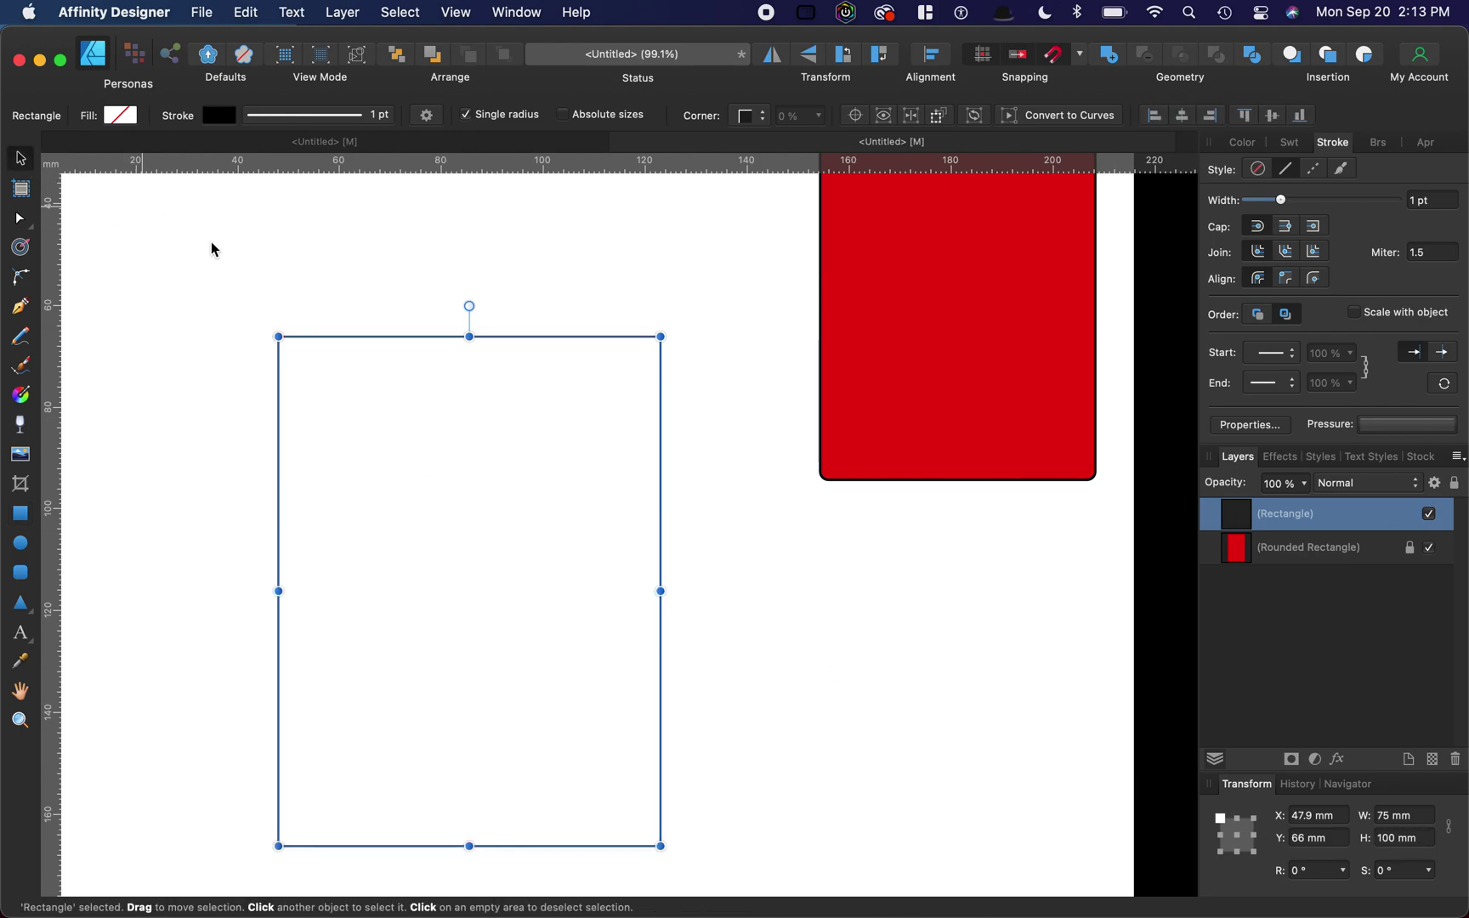
left_click(237, 259)
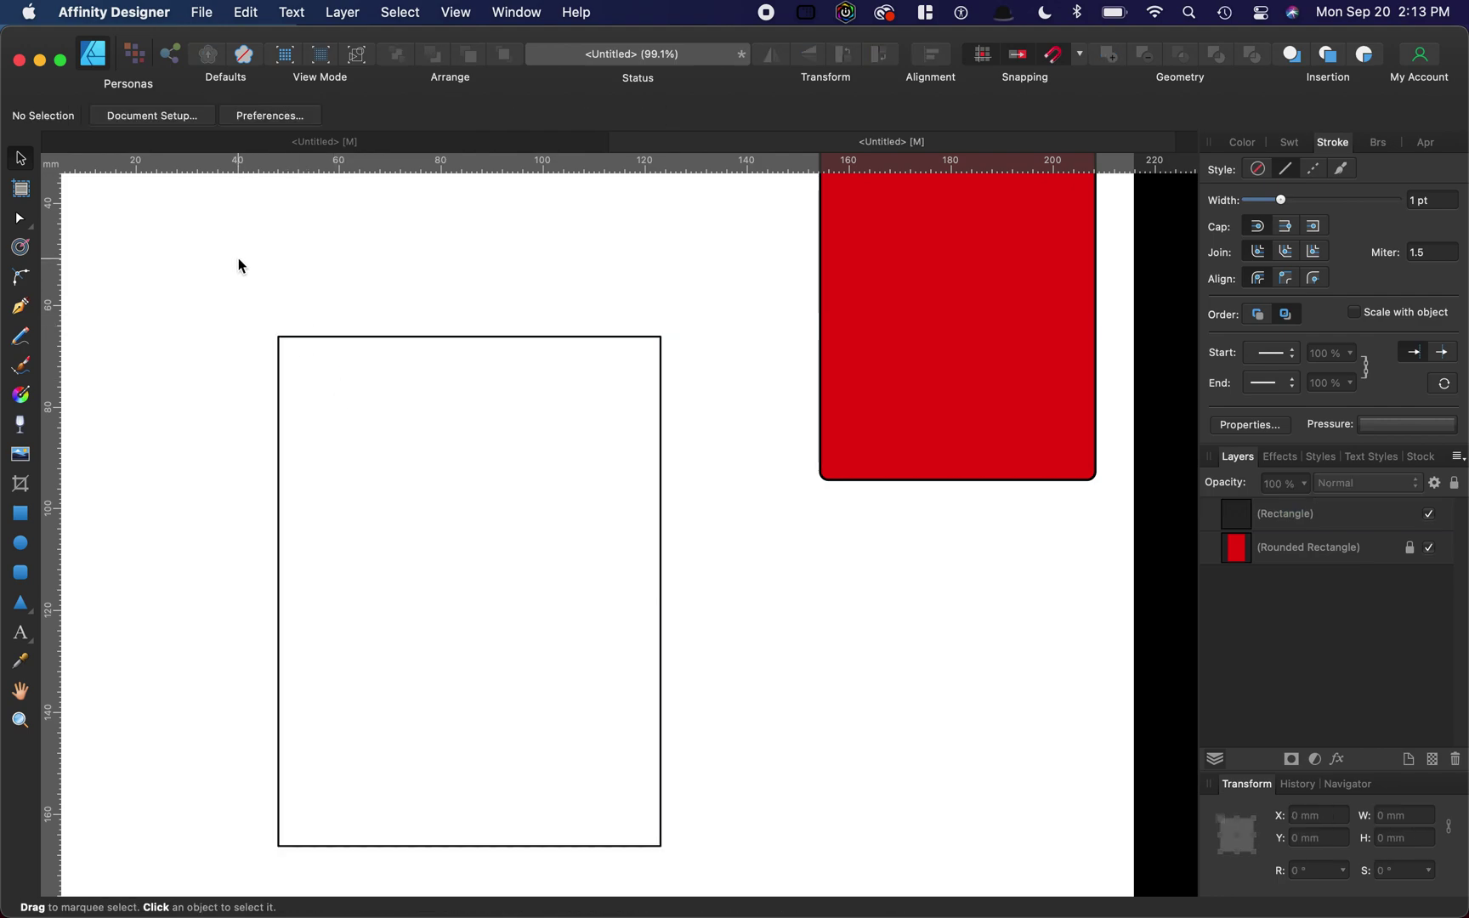
scroll(375, 421, "down", 4)
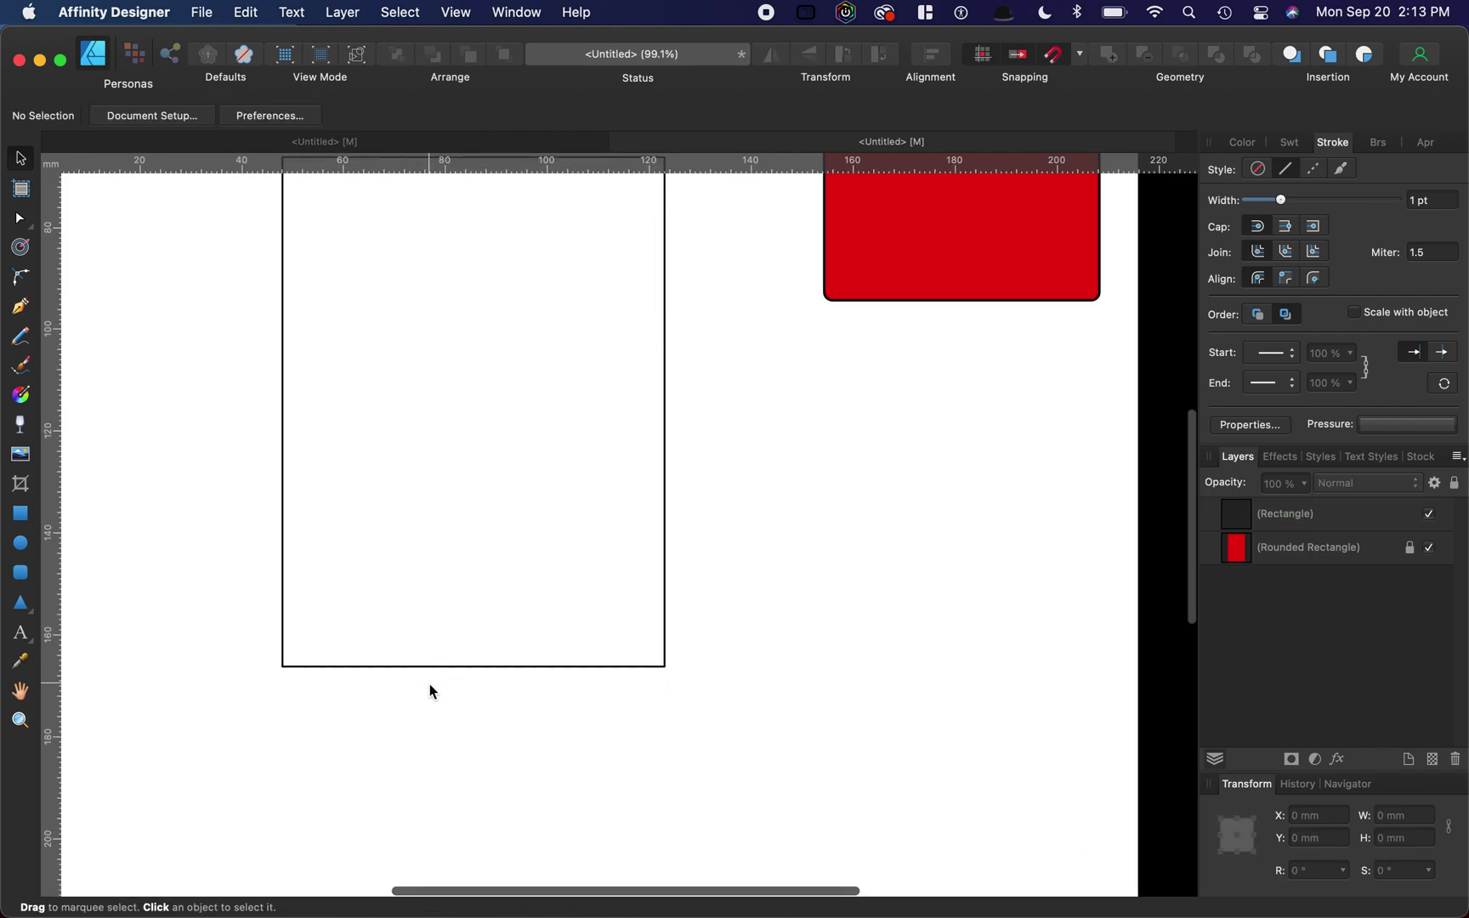
left_click(21, 514)
- Draw a small rectangle and size it to 20 × 30 mm
left_click_drag(186, 546, 265, 642)
left_click(1425, 816)
type("20")
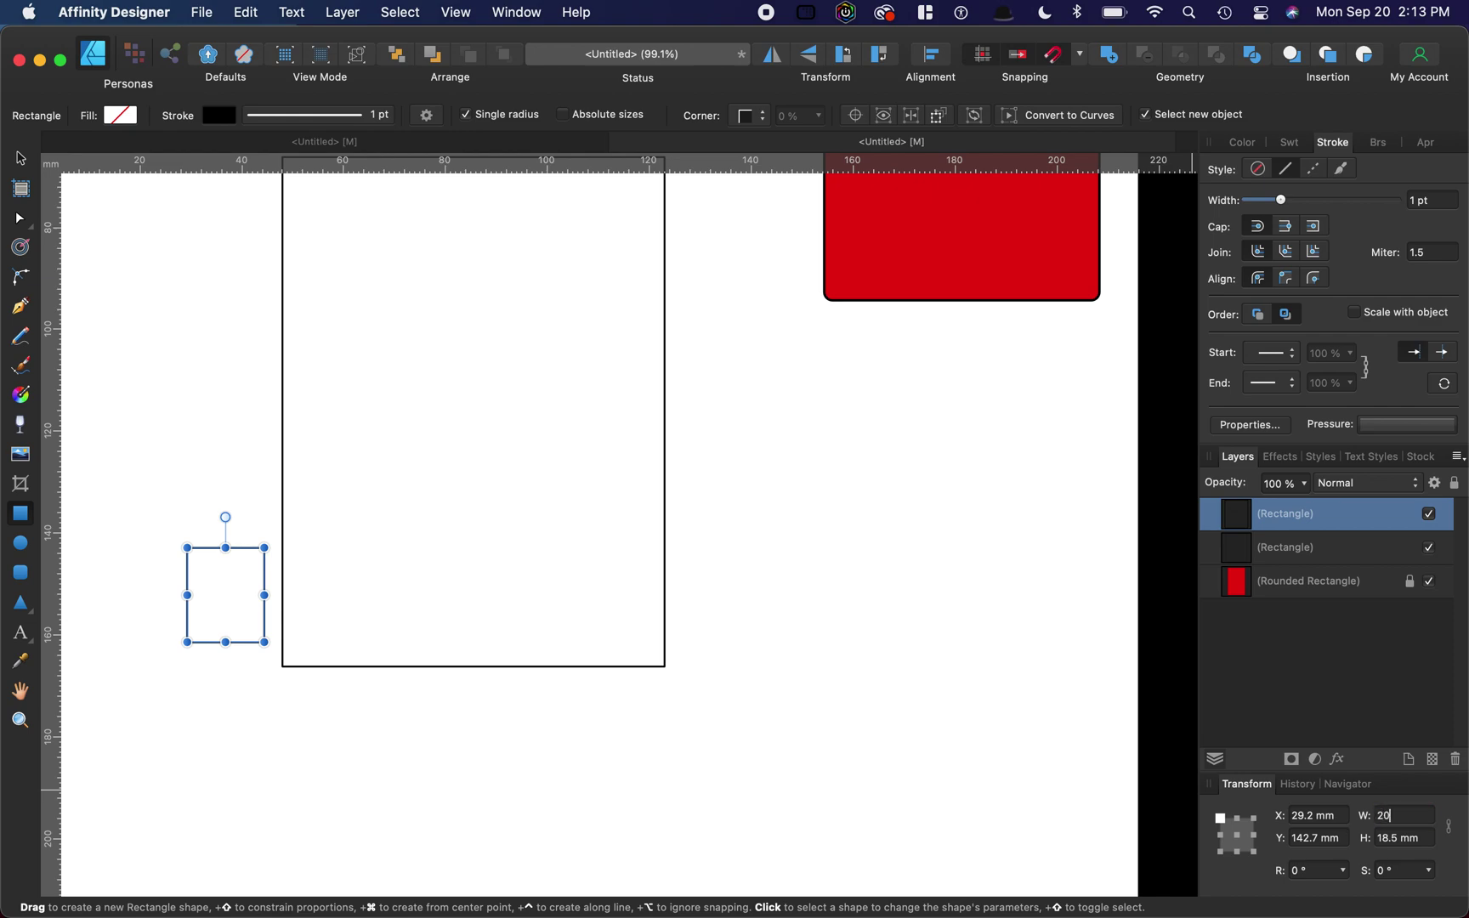
key("Return")
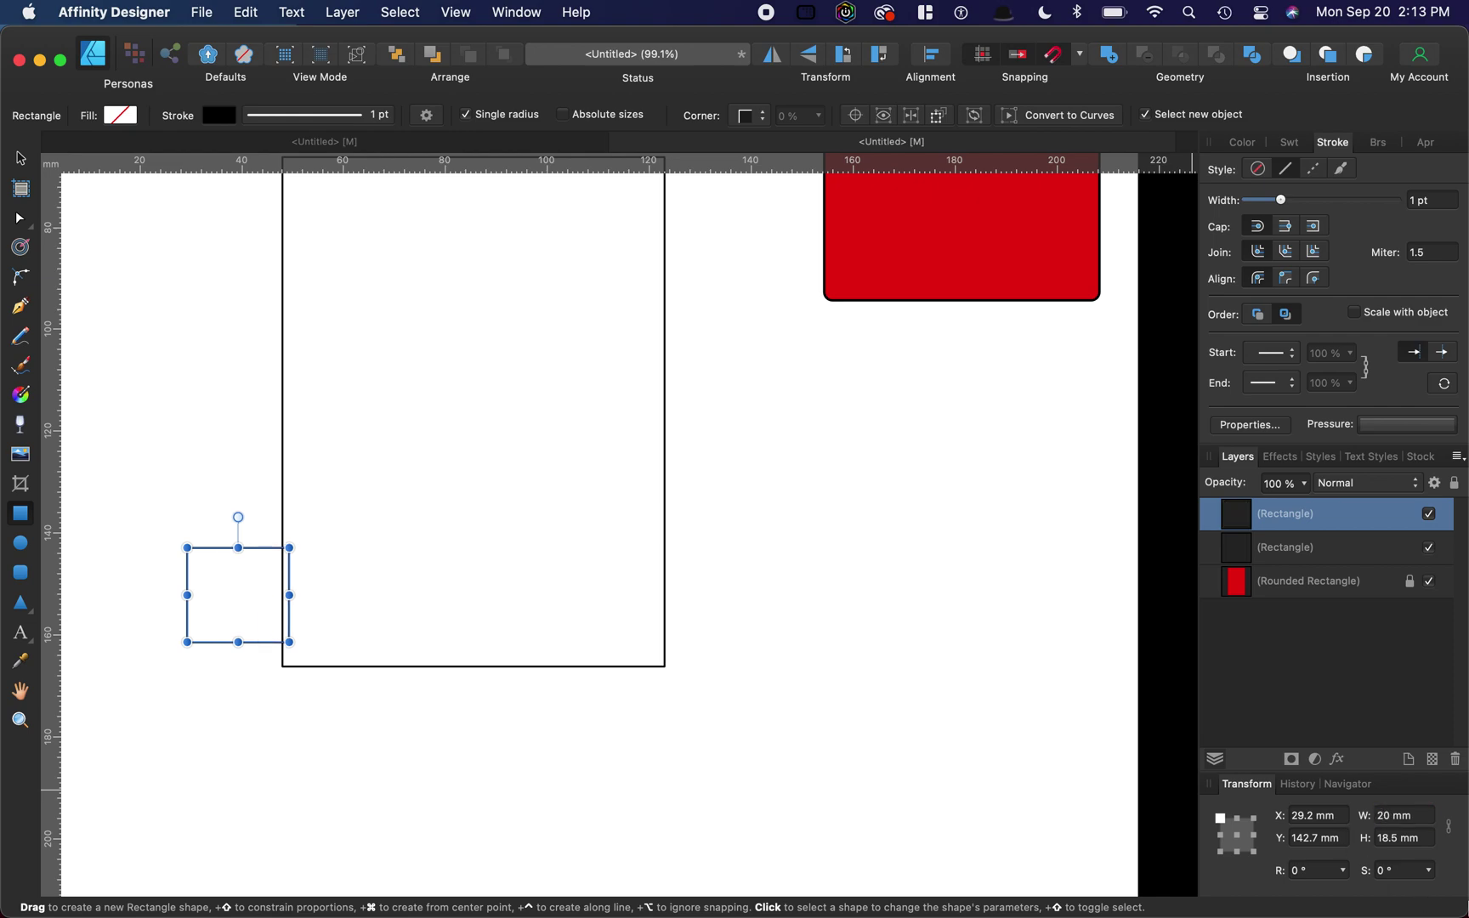
left_click(1432, 840)
type("30")
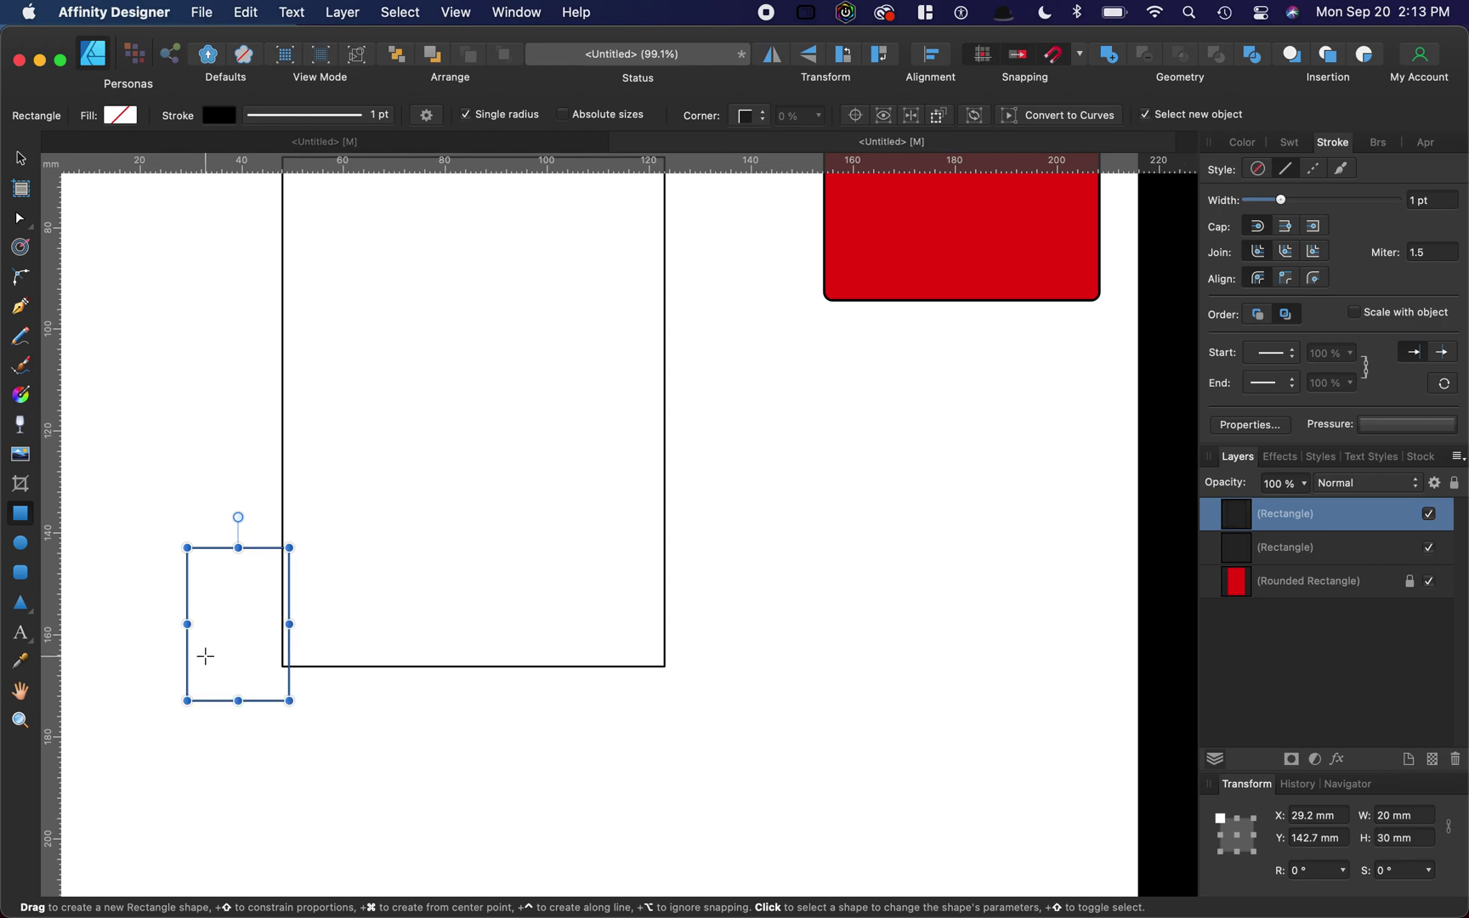
left_click(197, 383)
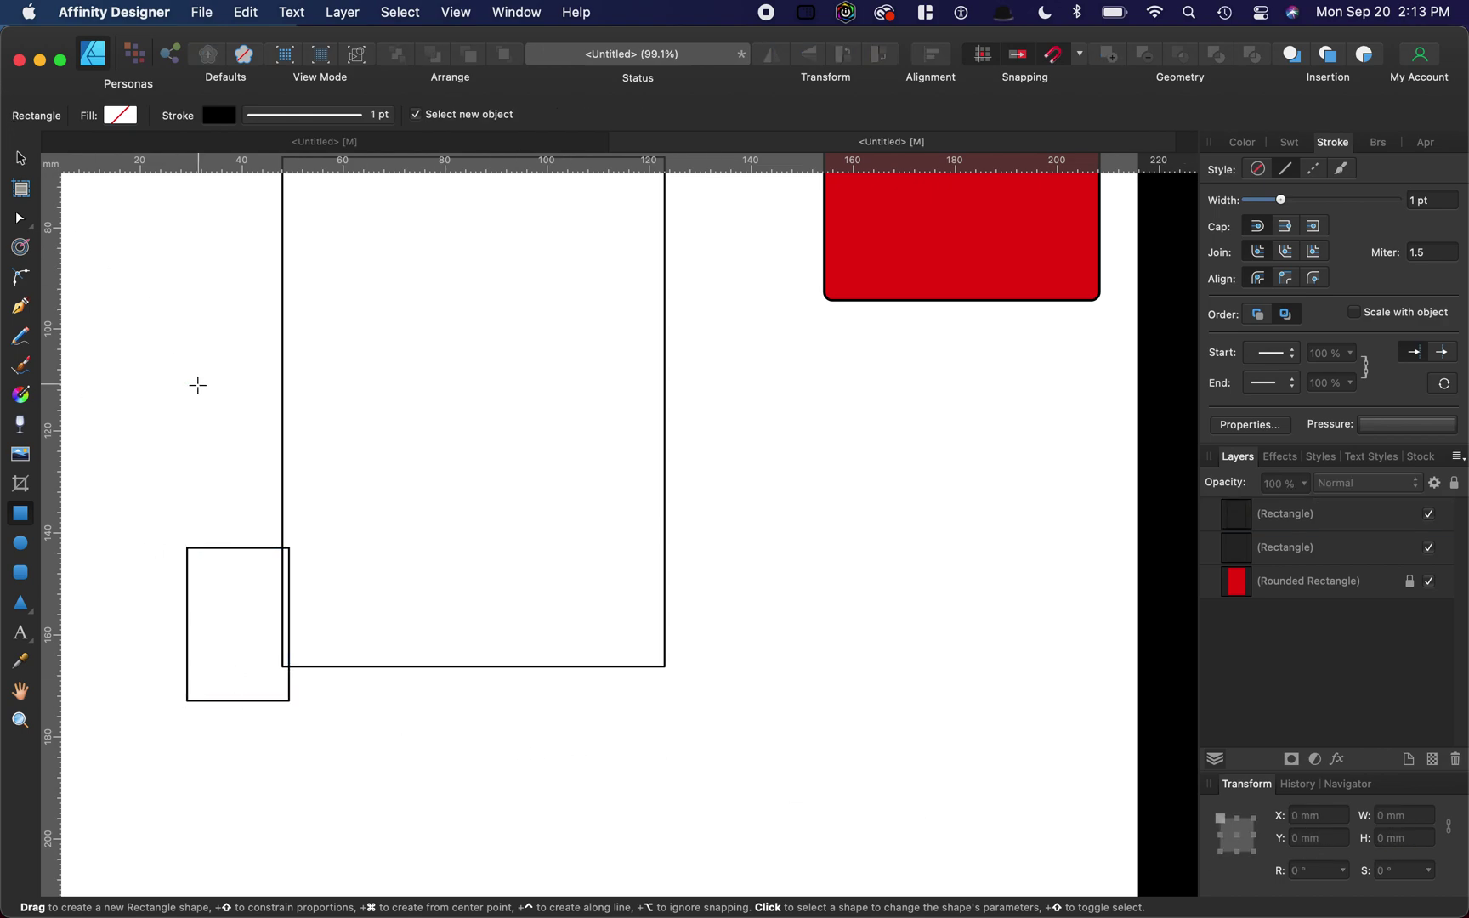
- Centre the small rectangle across the large rectangle's bottom edge, then select both rectangles
left_click(21, 157)
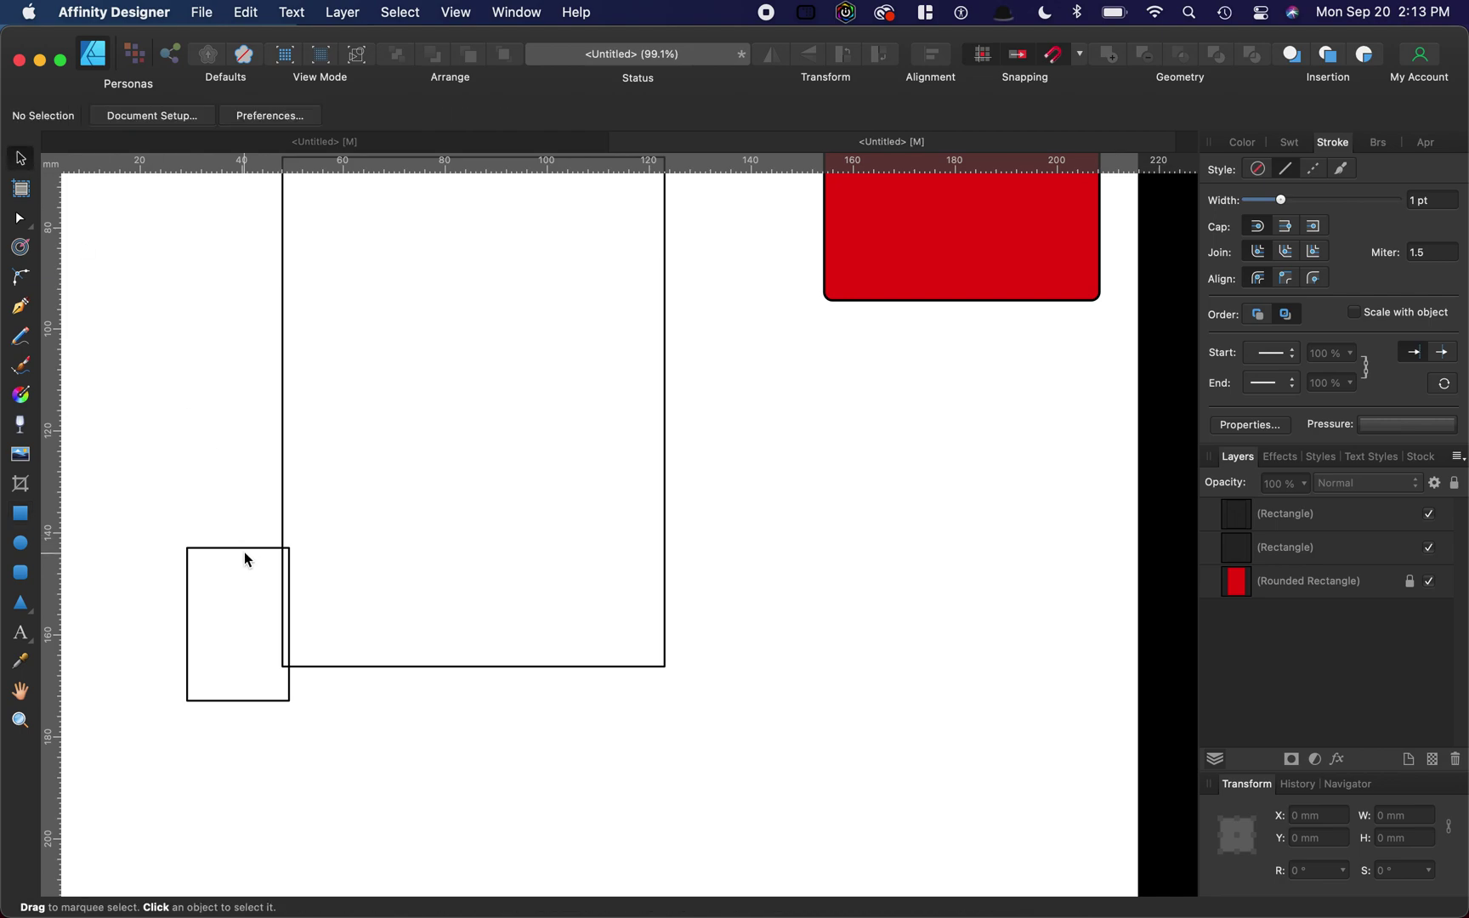
left_click_drag(245, 559, 467, 623)
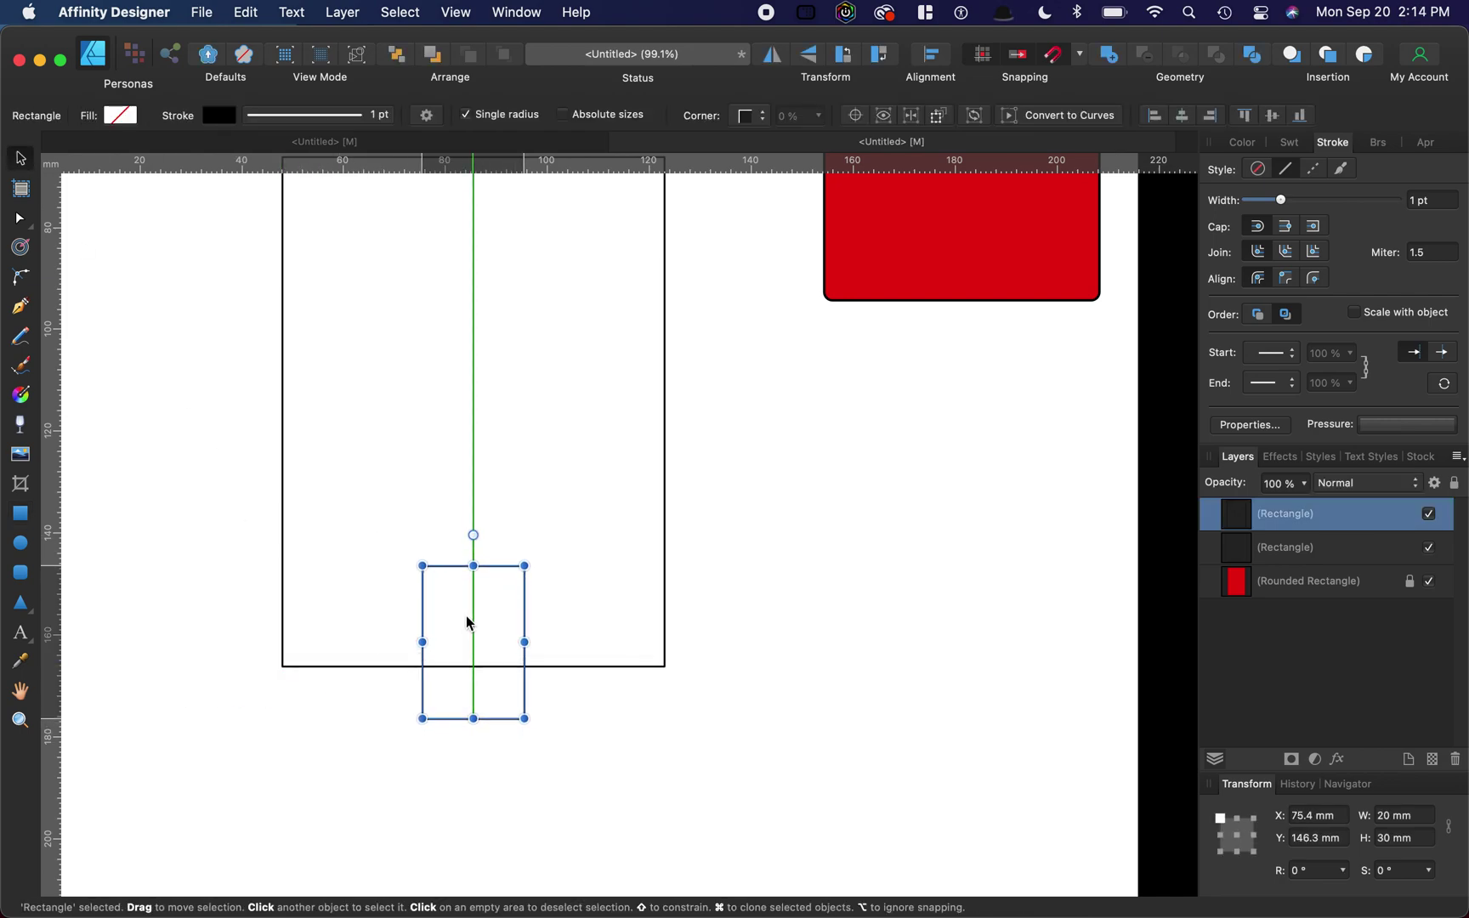
left_click(607, 661)
scroll(669, 720, "down", 4)
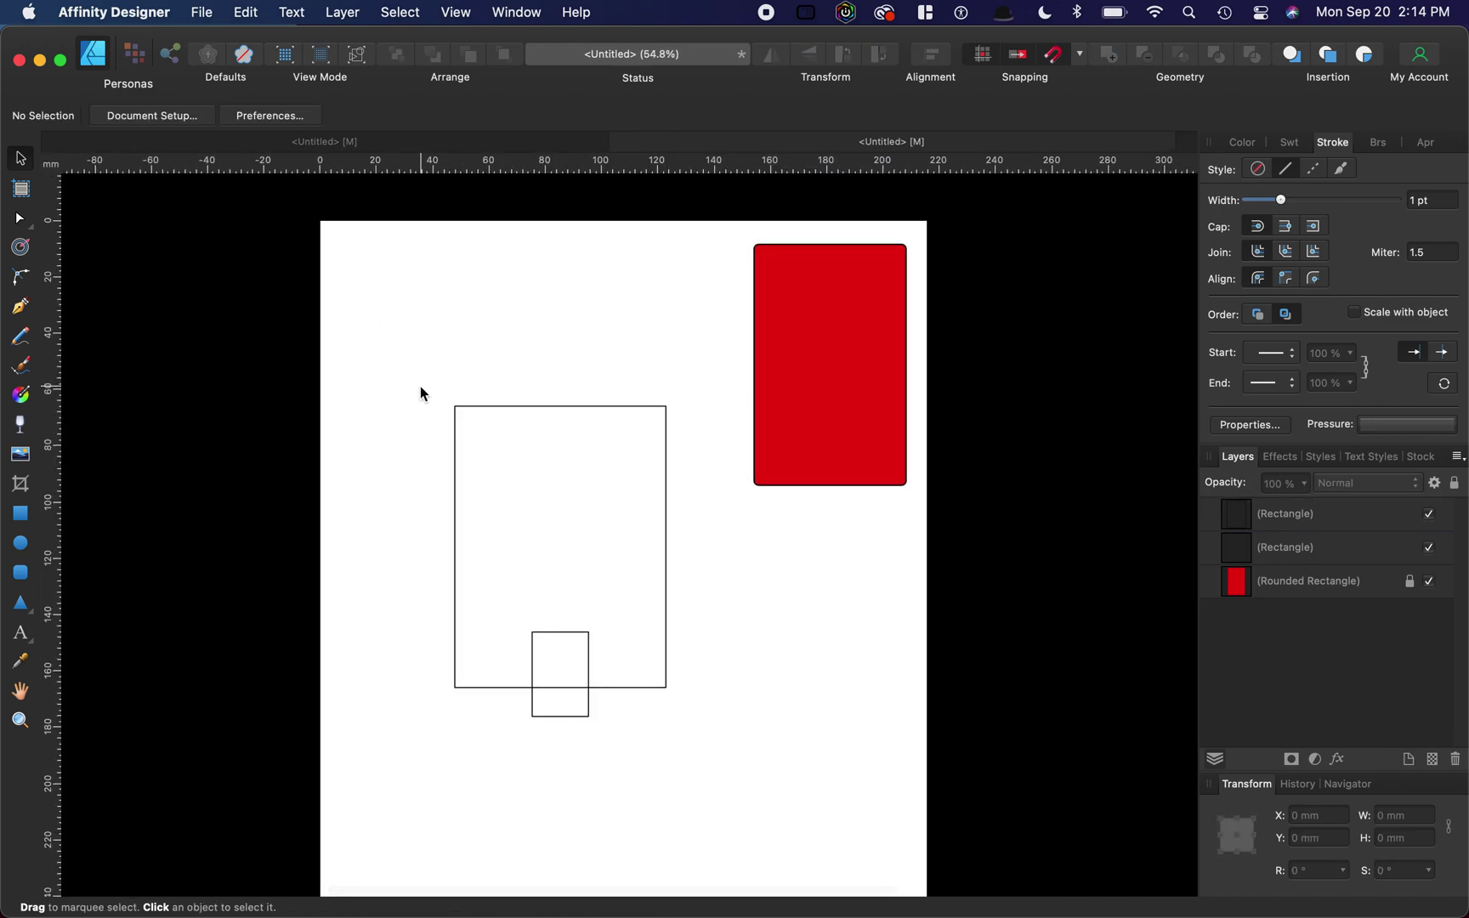
left_click_drag(420, 387, 715, 778)
- Divide the rectangles, then delete the lower piece and inner square, leaving a 20 mm notch
right_click(527, 508)
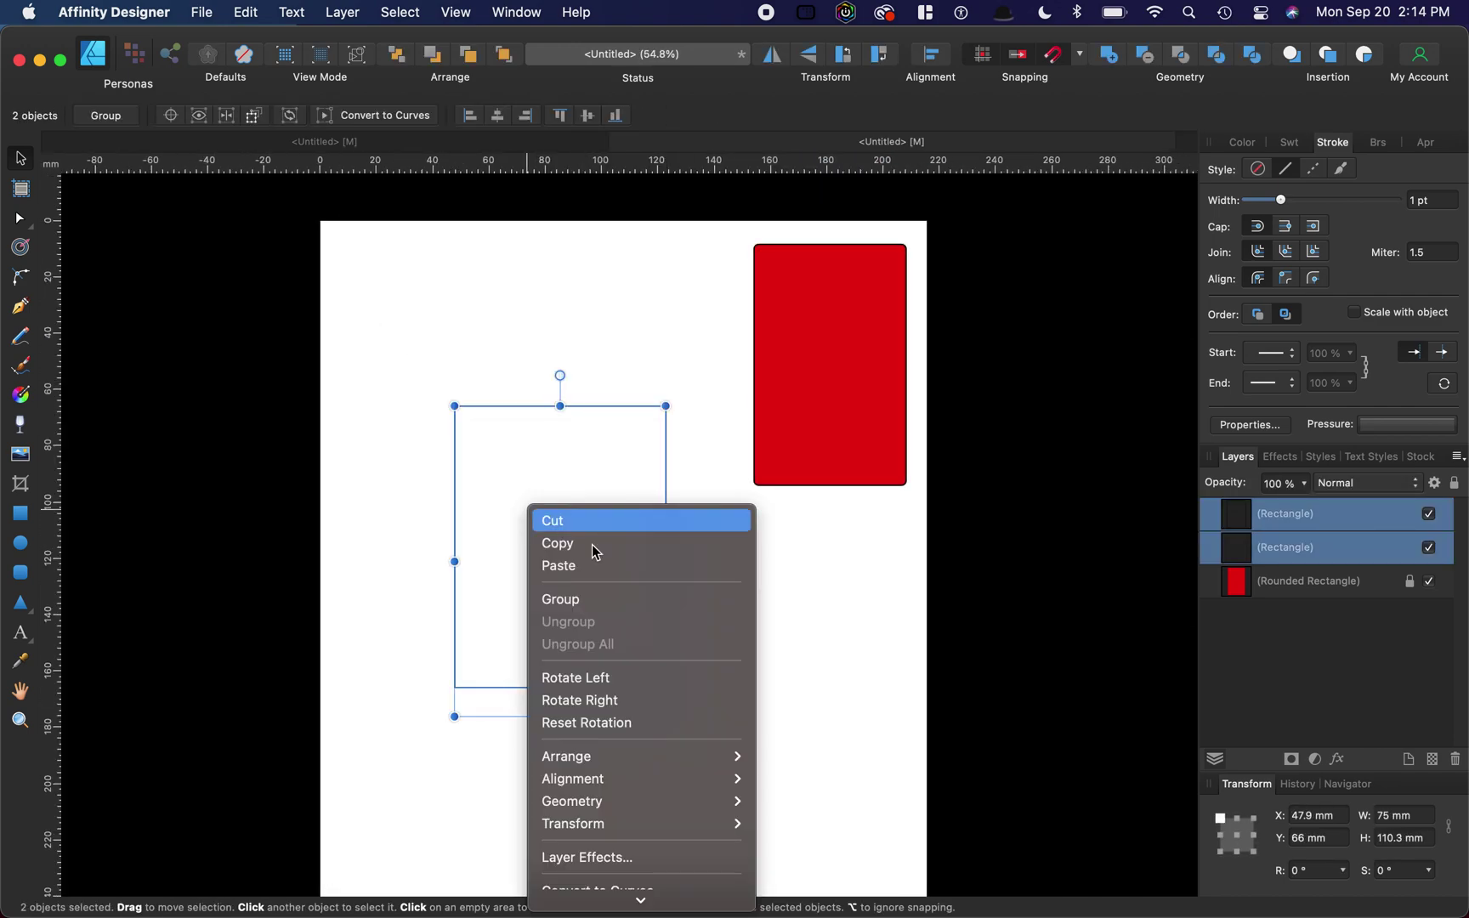
mouse_move(680, 802)
left_click(799, 815)
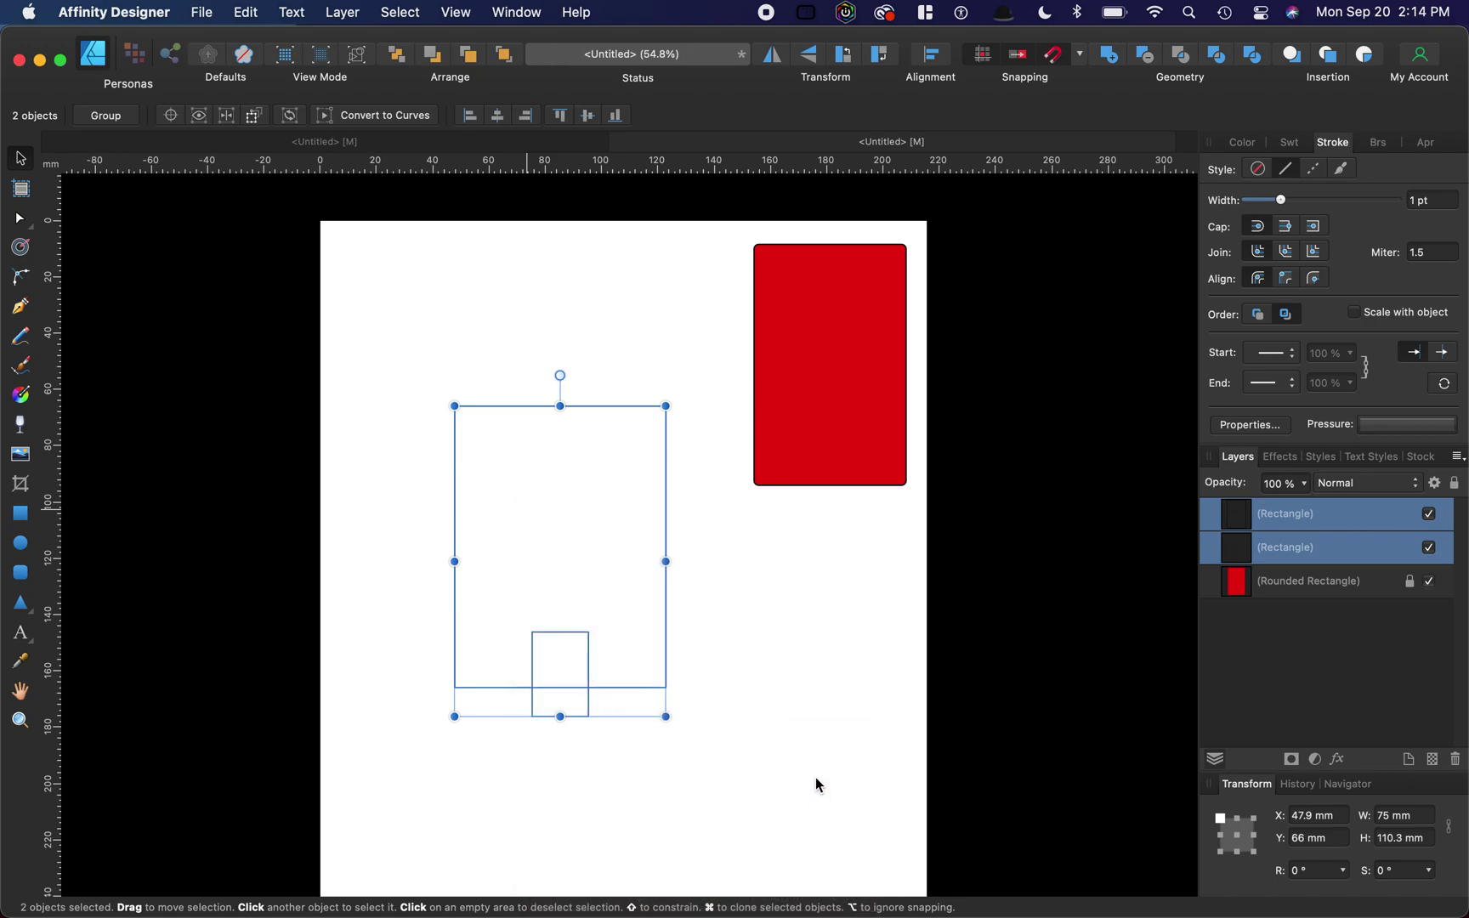
left_click(589, 716)
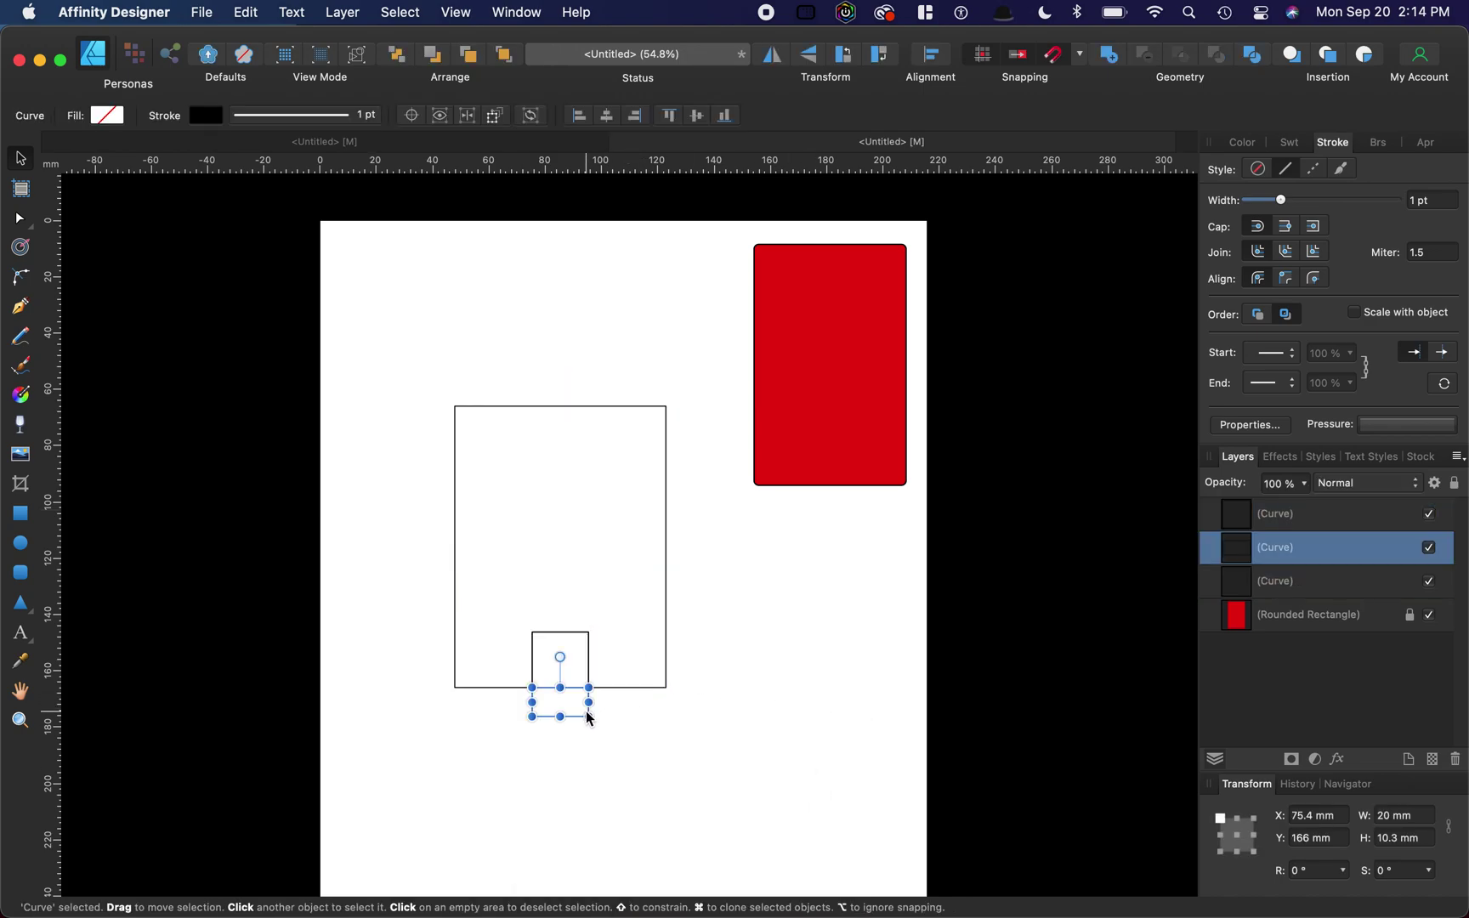
key("Delete")
left_click(584, 711)
left_click(553, 687)
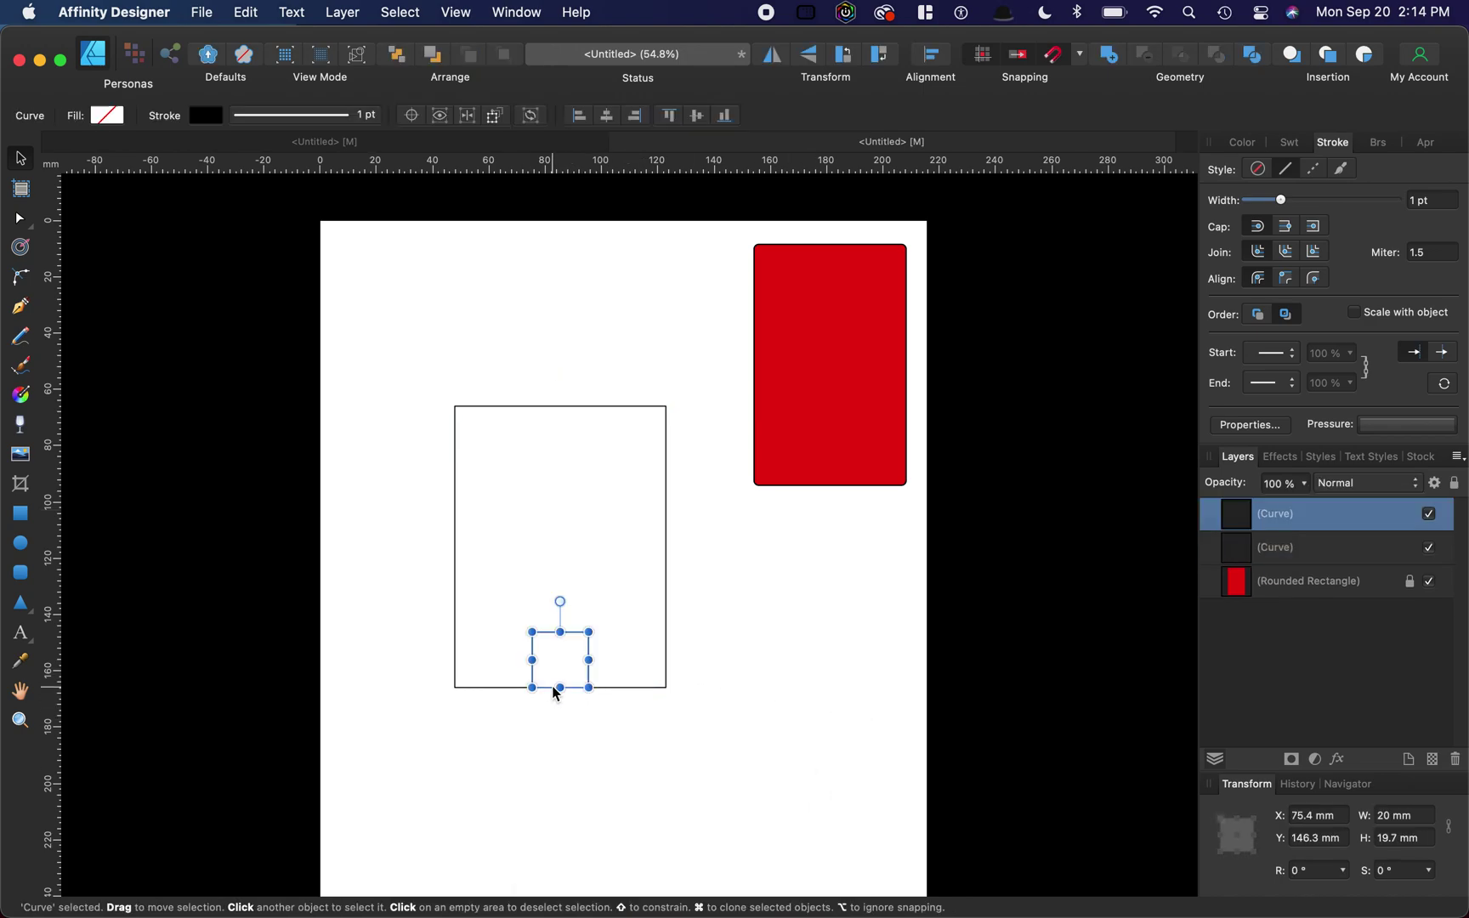
key("Delete")
left_click(568, 742)
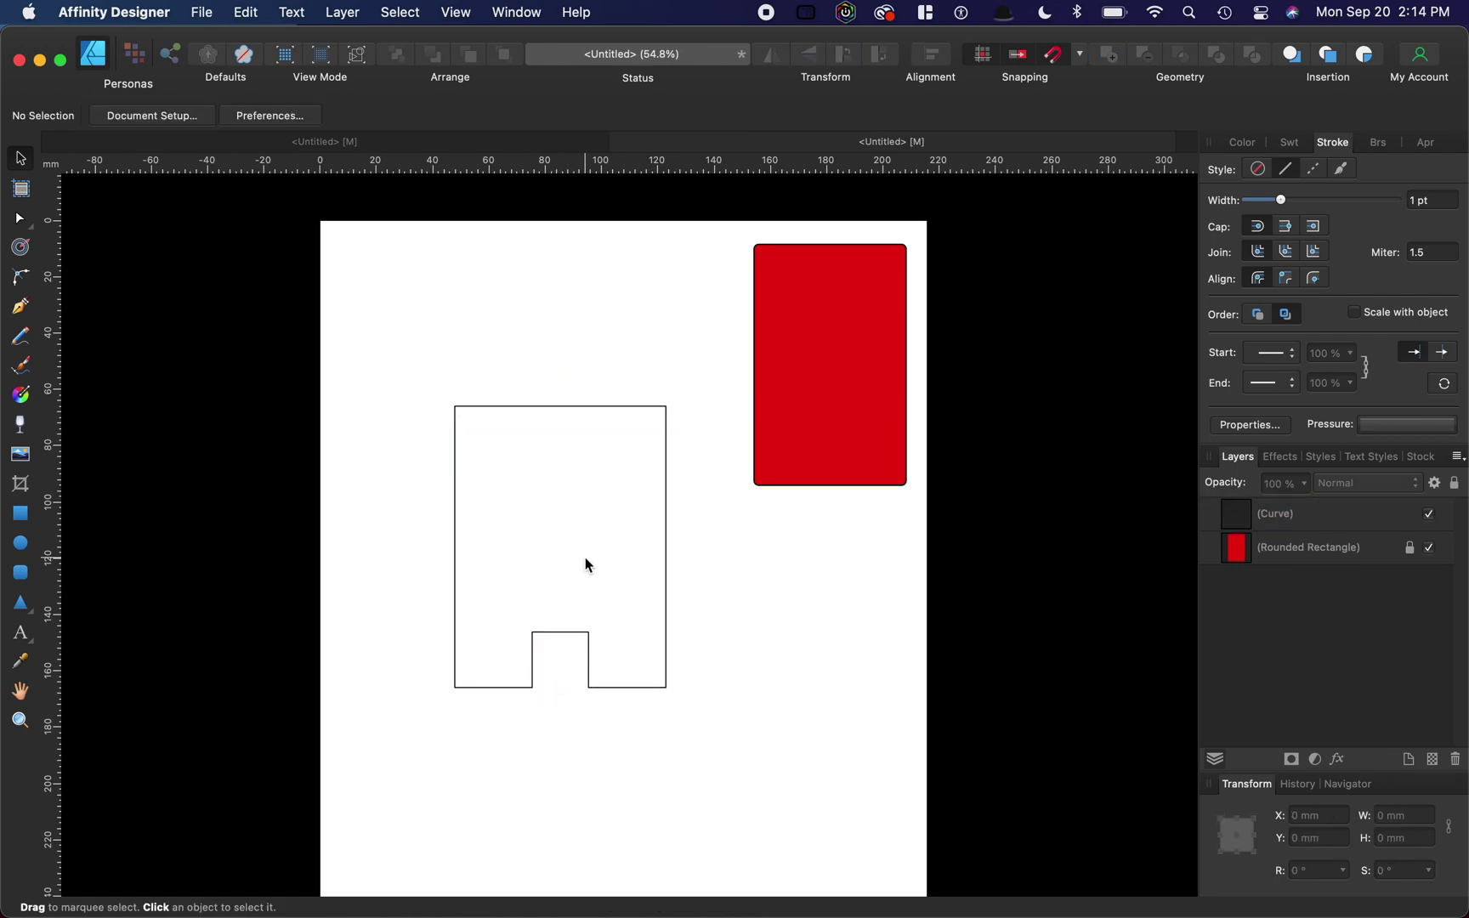
left_click(21, 278)
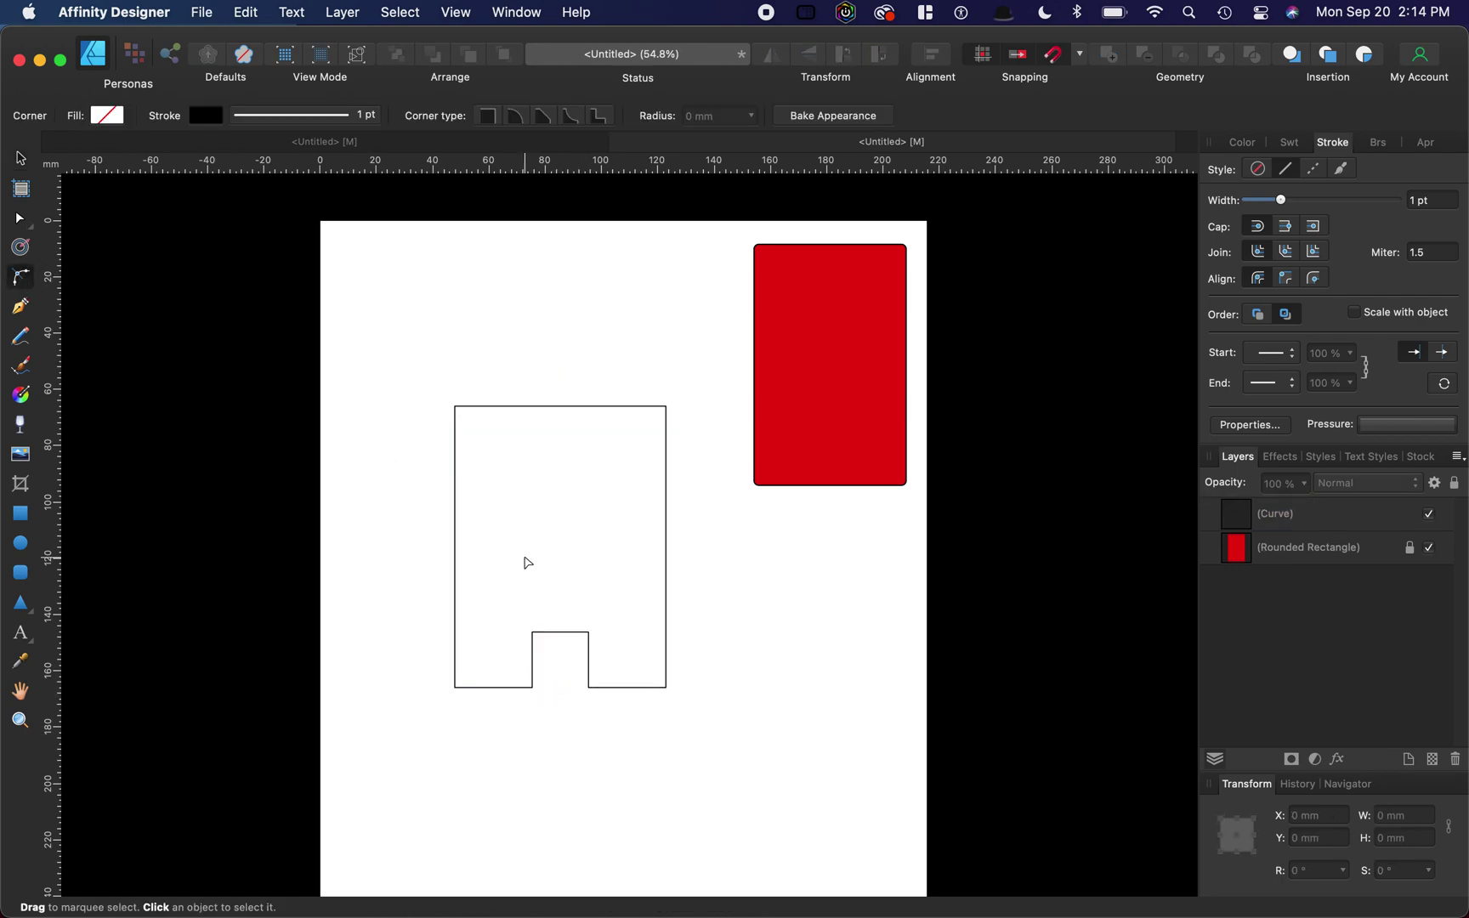
- Round the notch's top-left and top-right corners to 10 mm
scroll(522, 642, "up", 5)
left_click(548, 631)
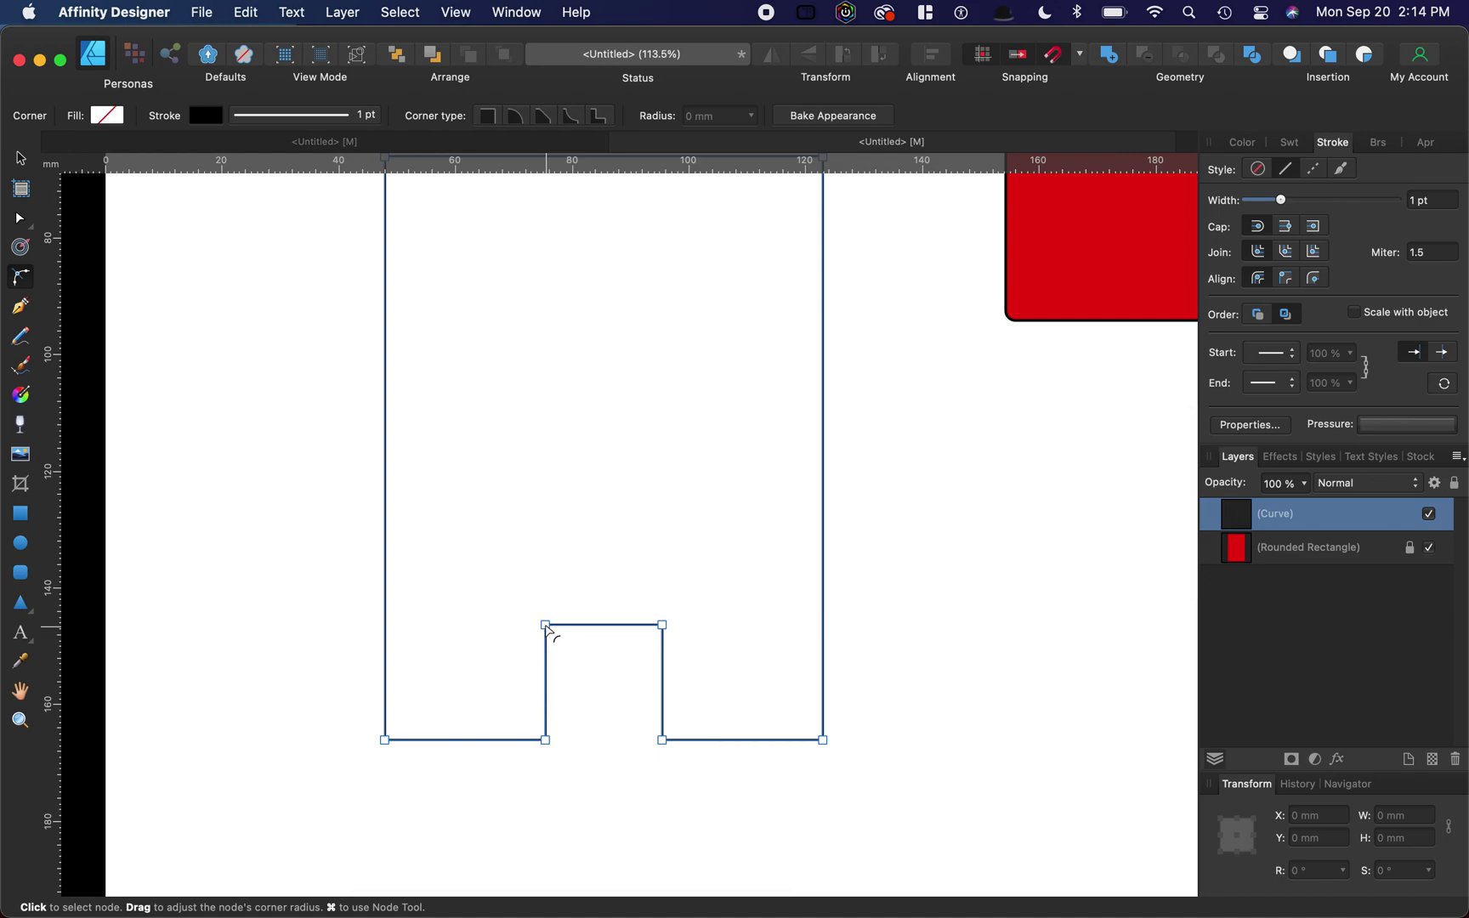
key("super+a")
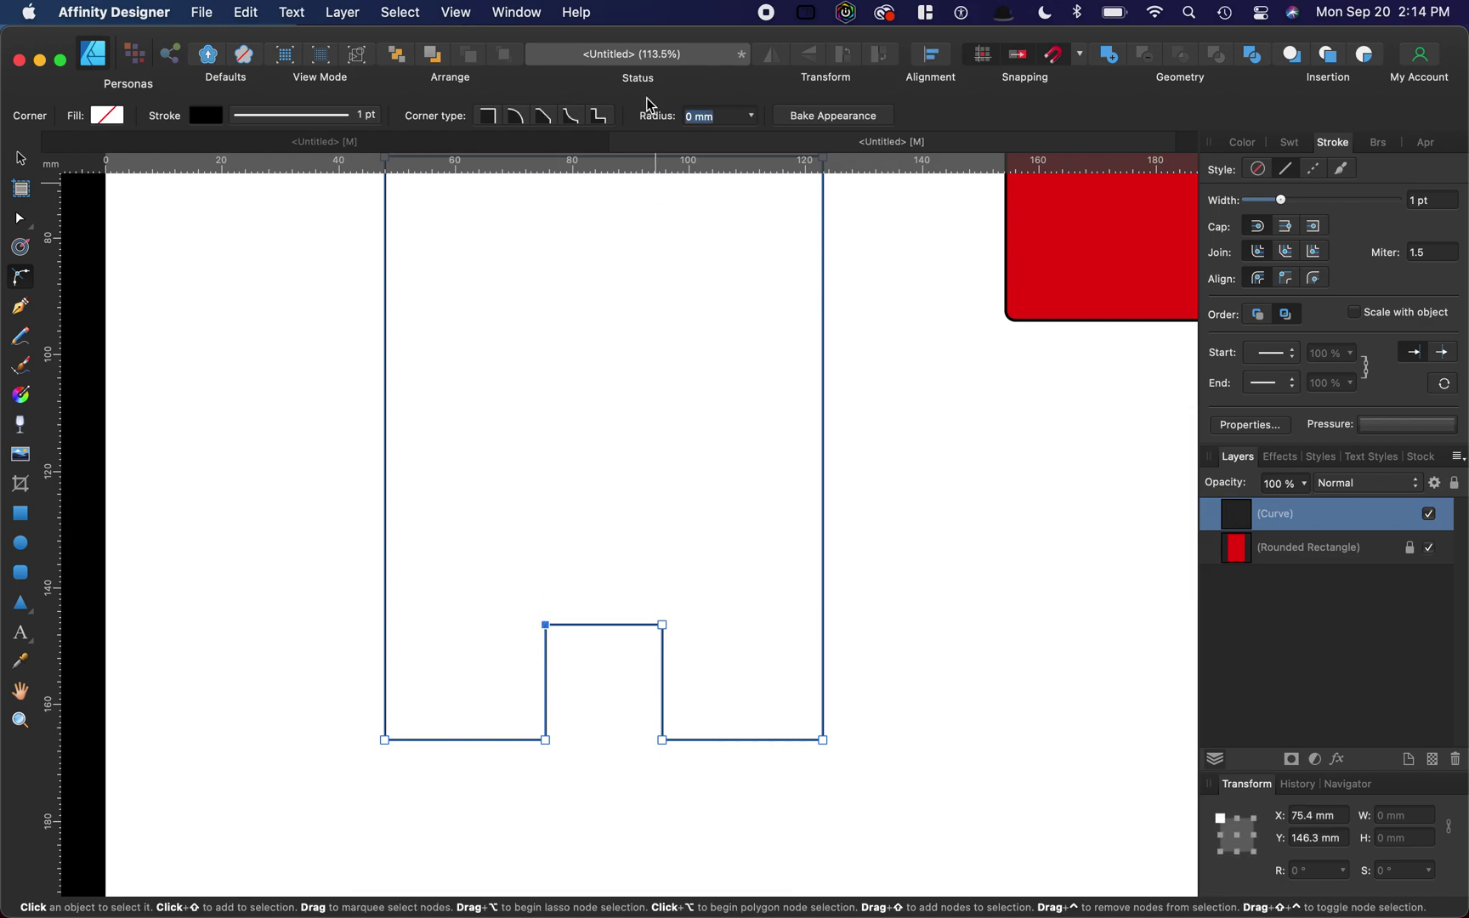
type("10")
key("Return")
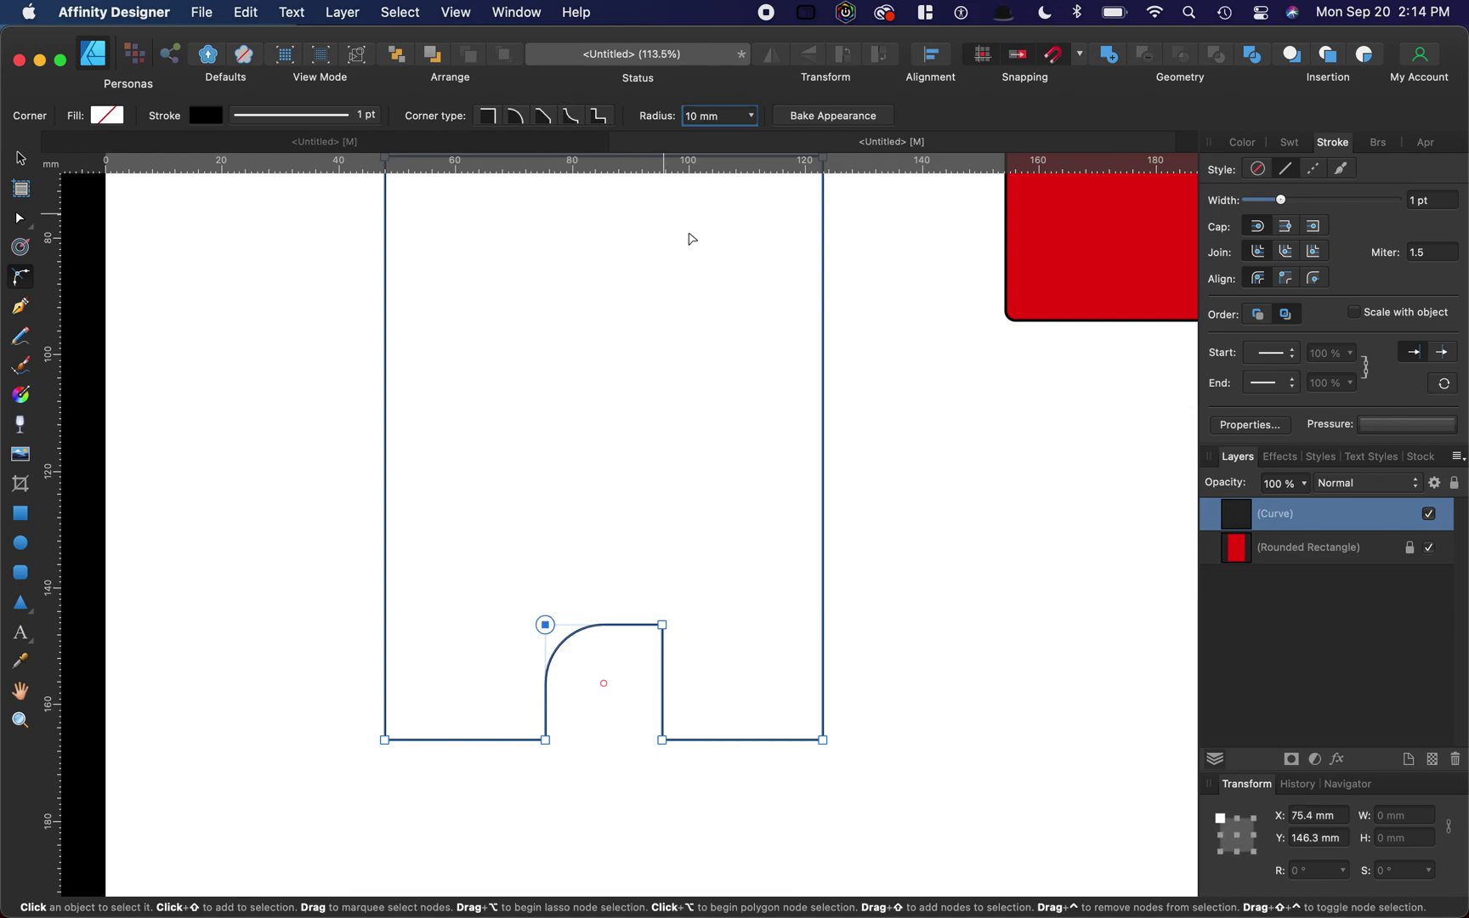
left_click(662, 624)
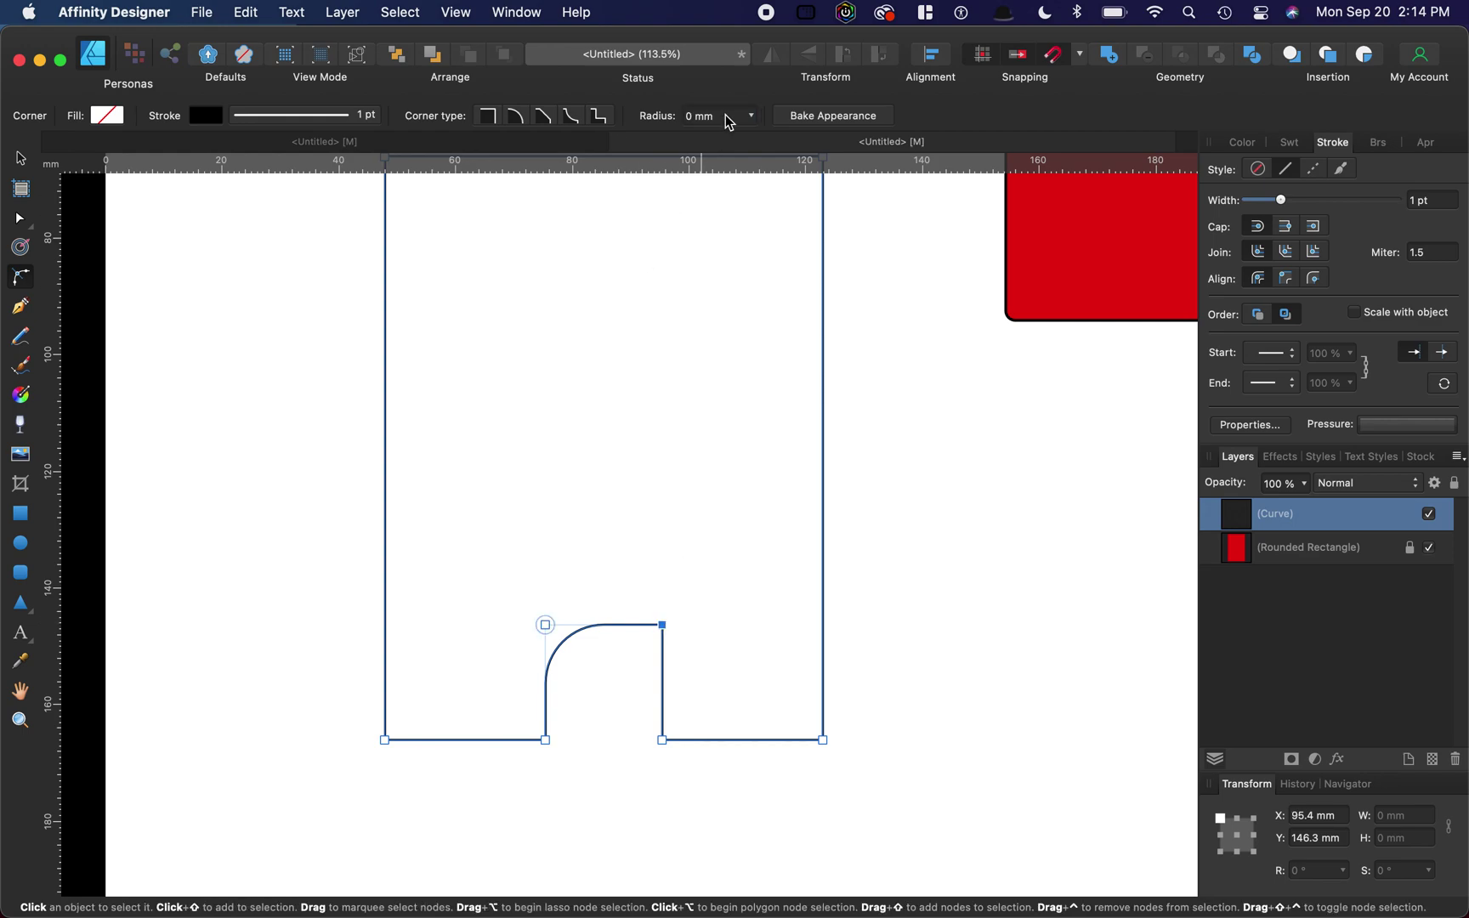
left_click(685, 117)
type("10")
key("Return")
- Round the body's top-left and top-right corners to 10 mm
scroll(667, 272, "down", 5)
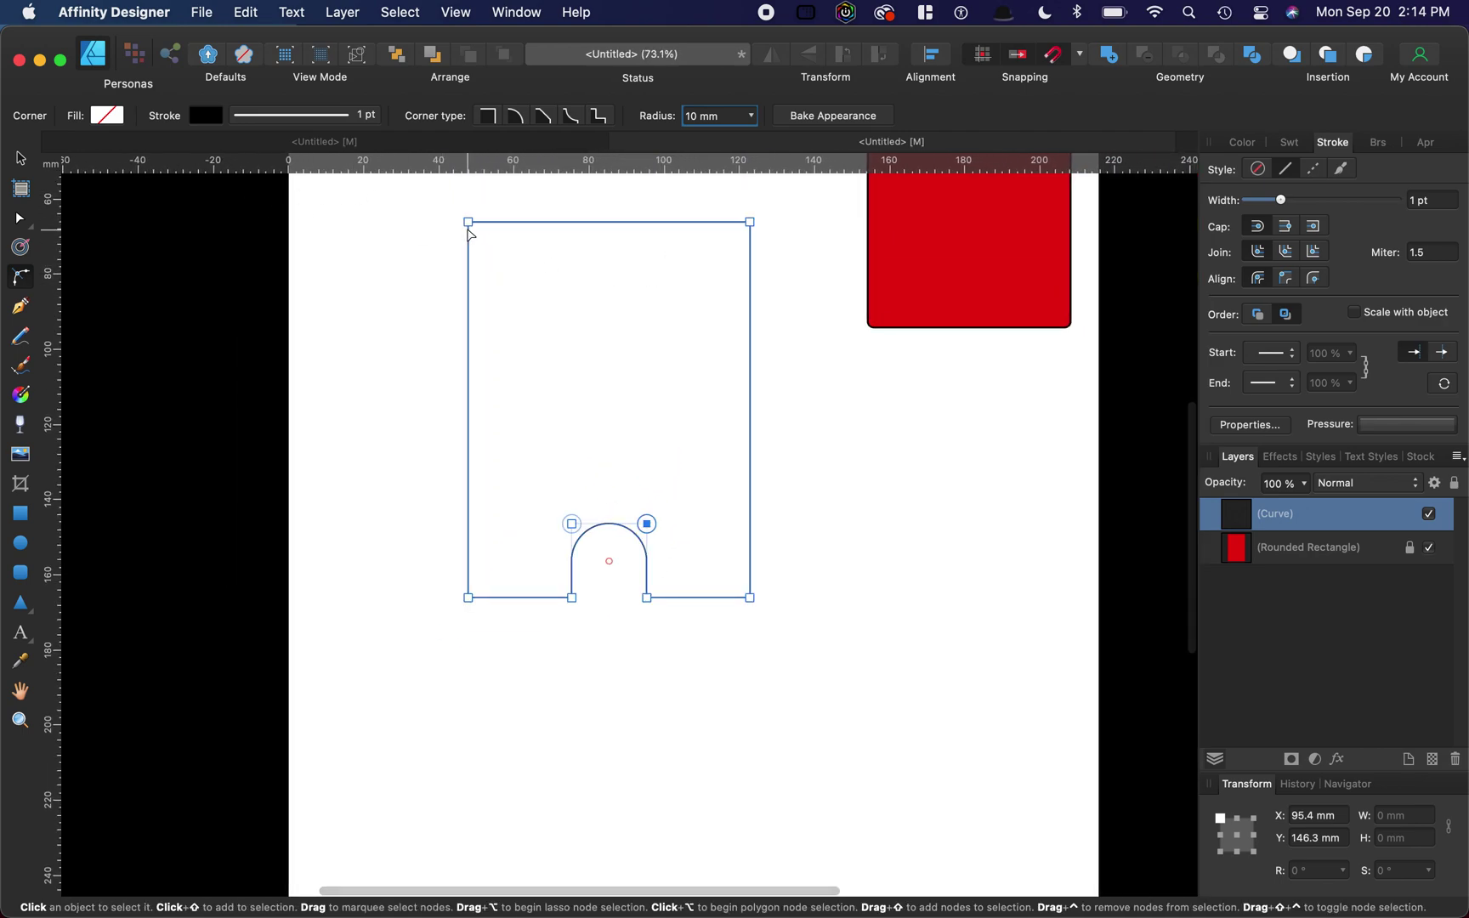
left_click(468, 222)
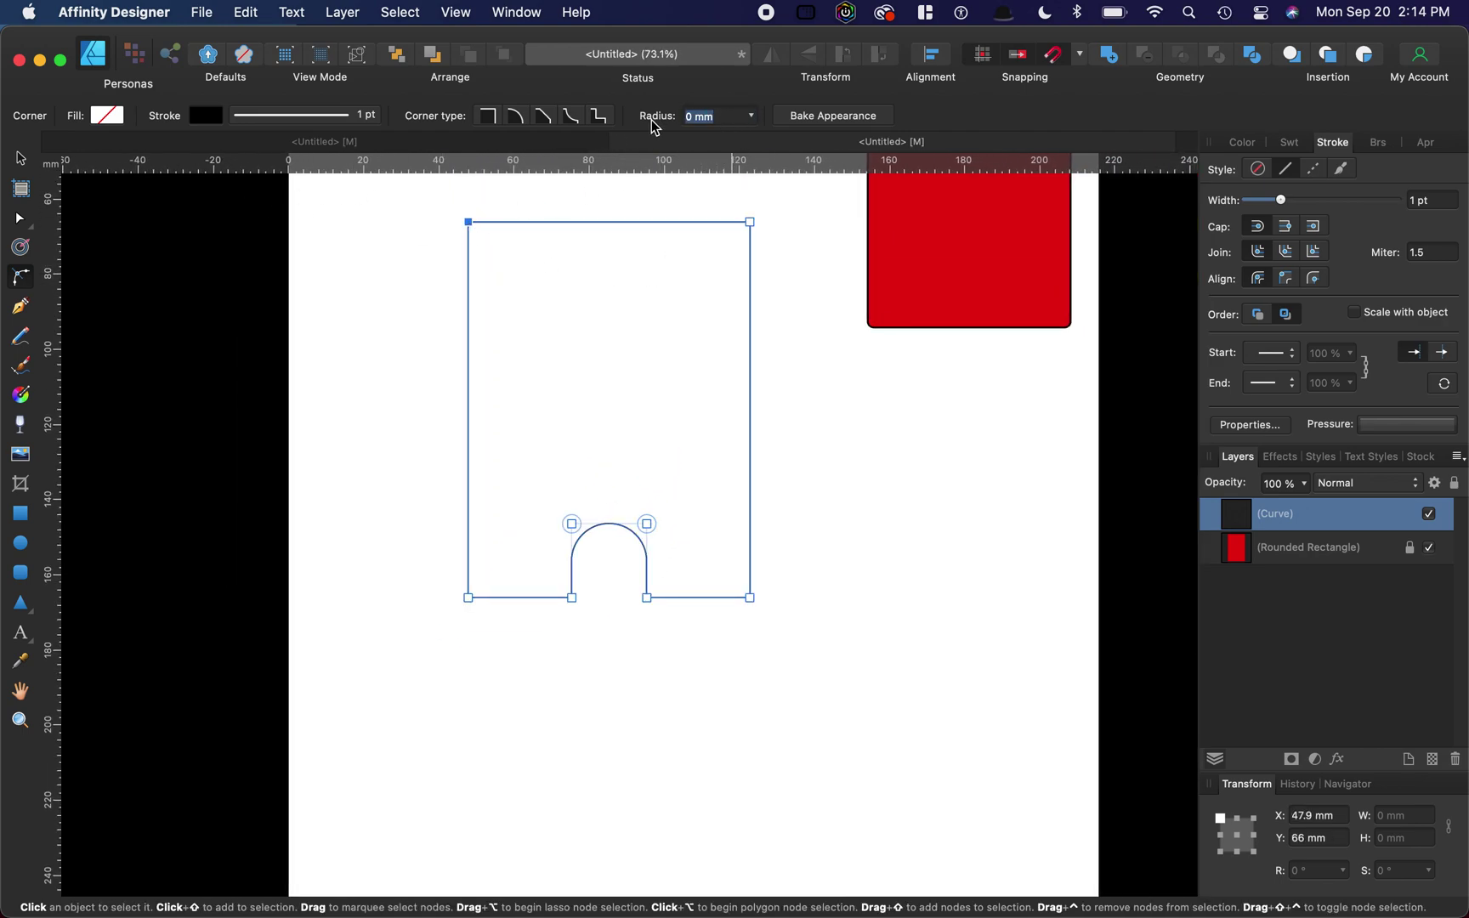
type("10")
key("Return")
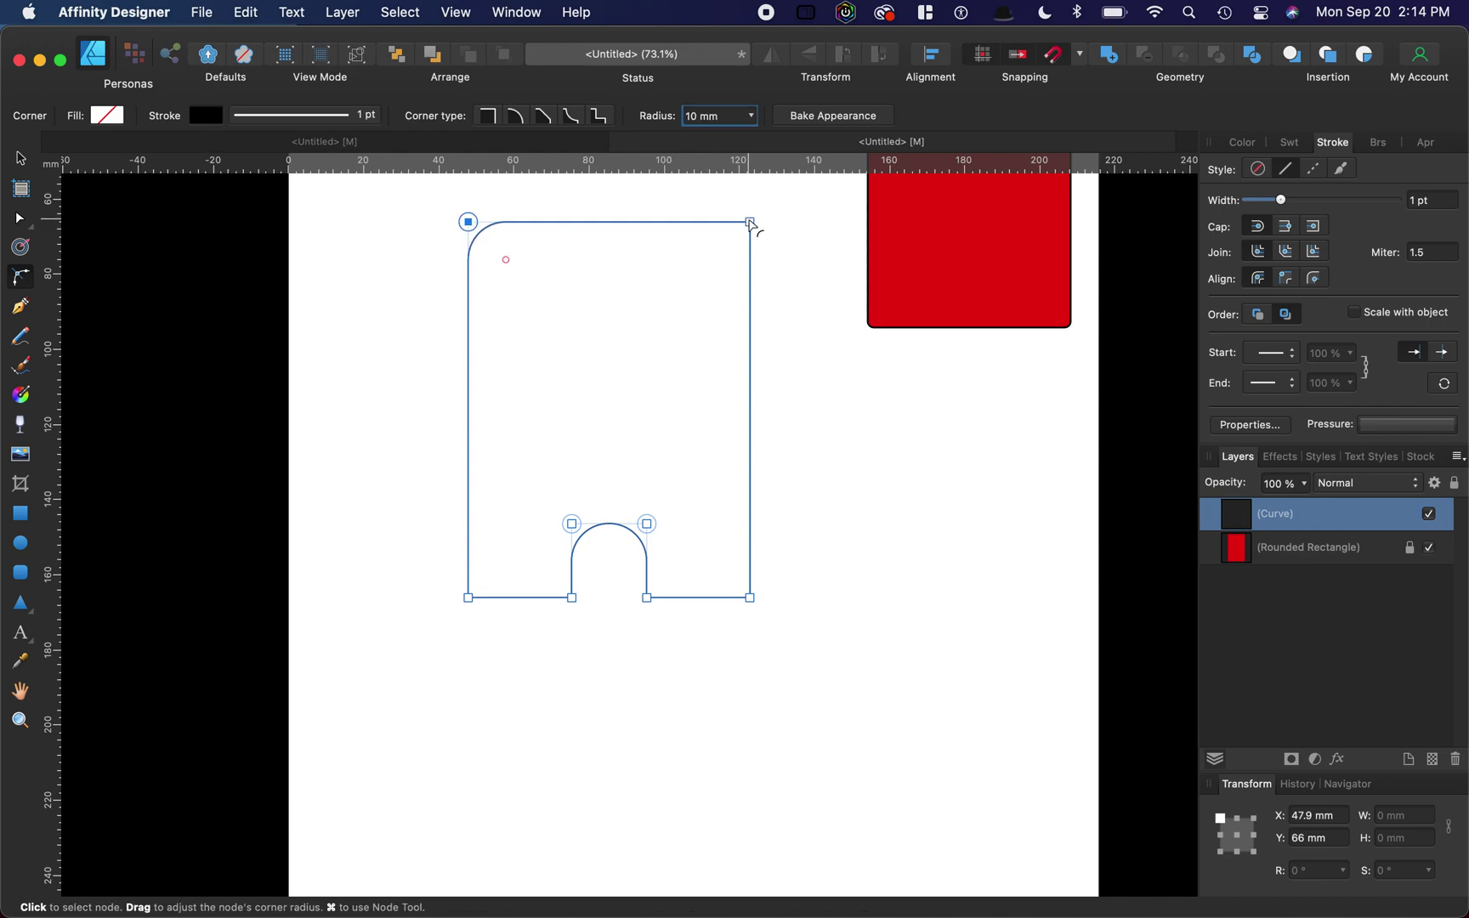
left_click(750, 222)
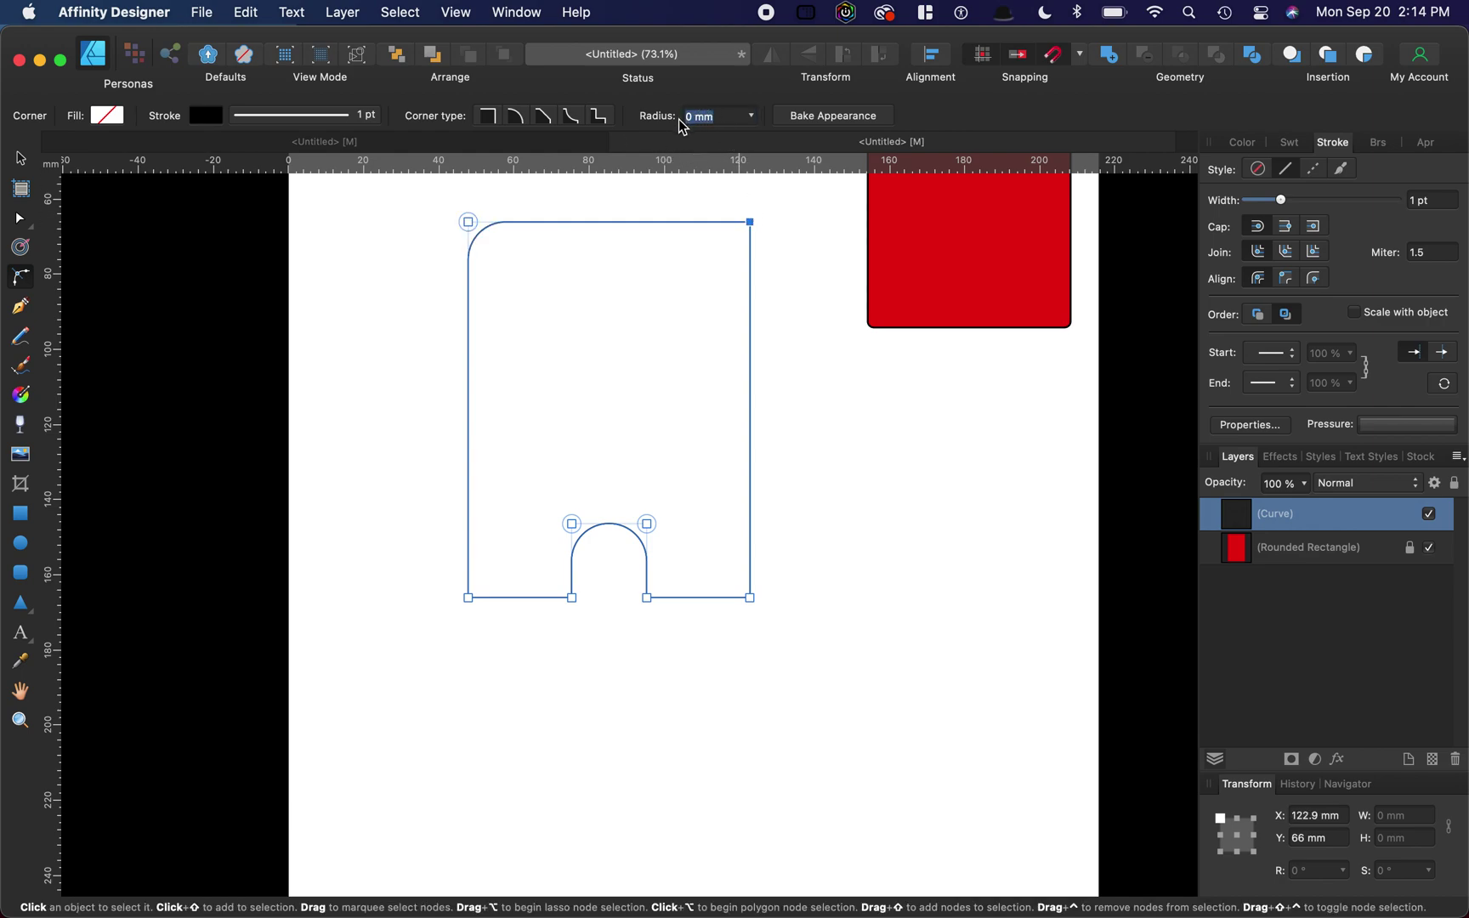
type("10")
key("Return")
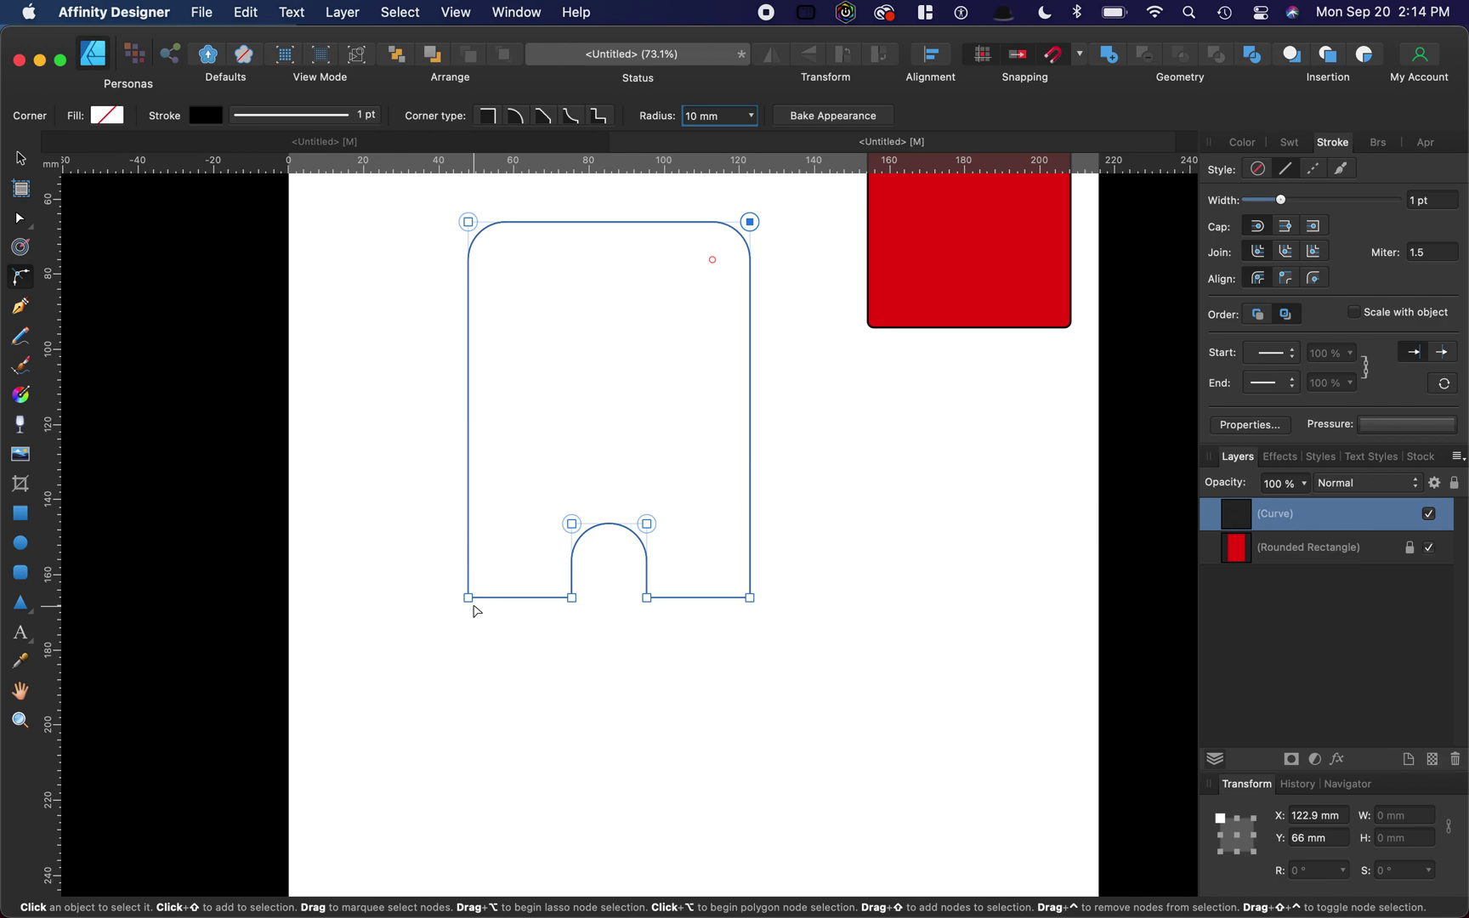
- Round the body's bottom-left and bottom-right corners to 10 mm
left_click(468, 598)
left_click(659, 120)
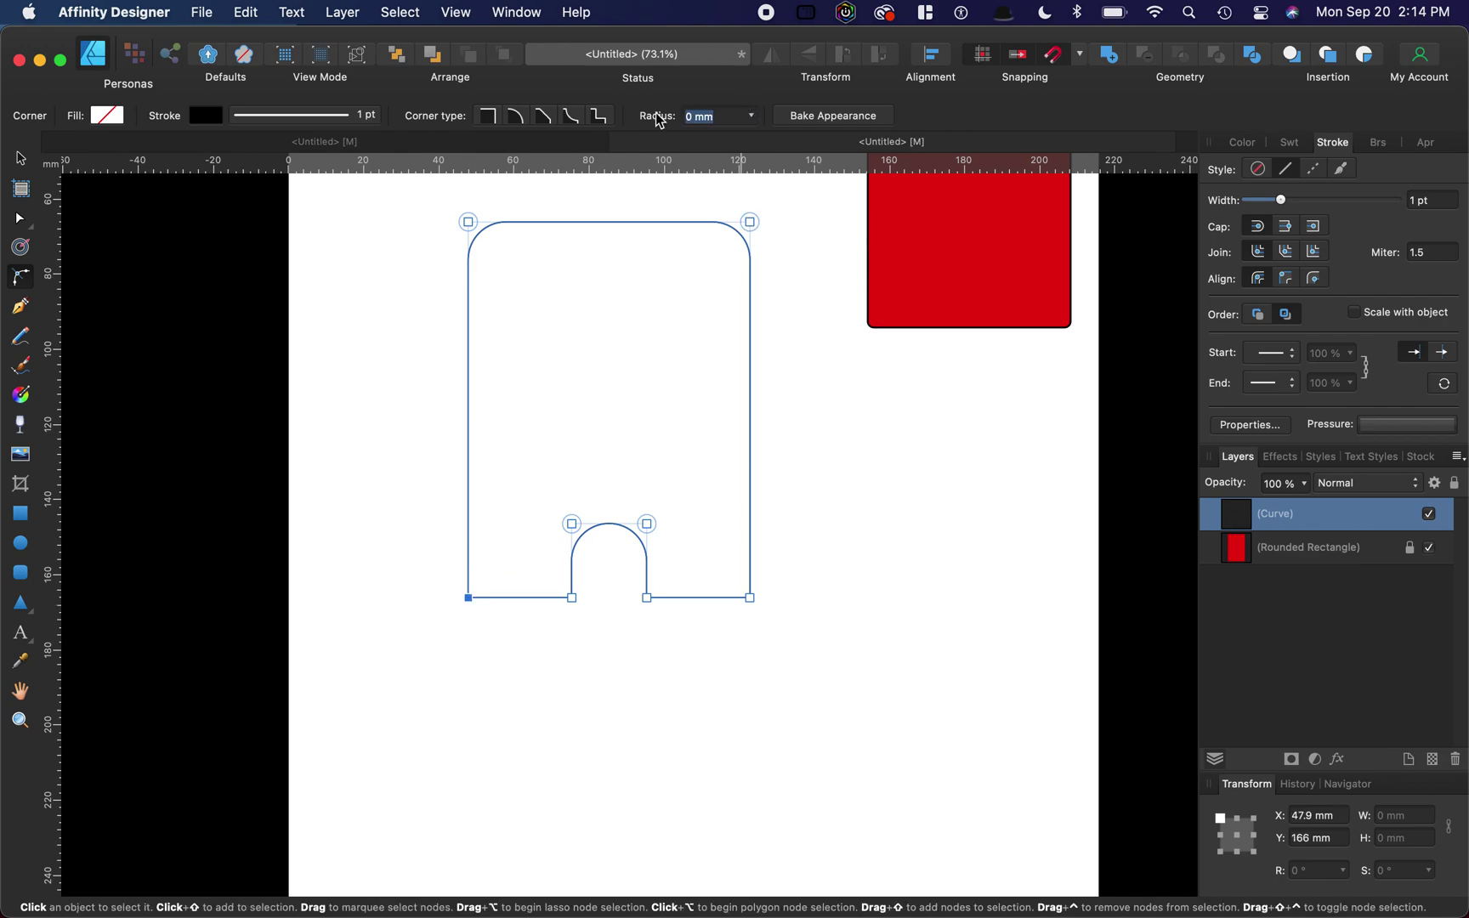
type("10")
key("Return")
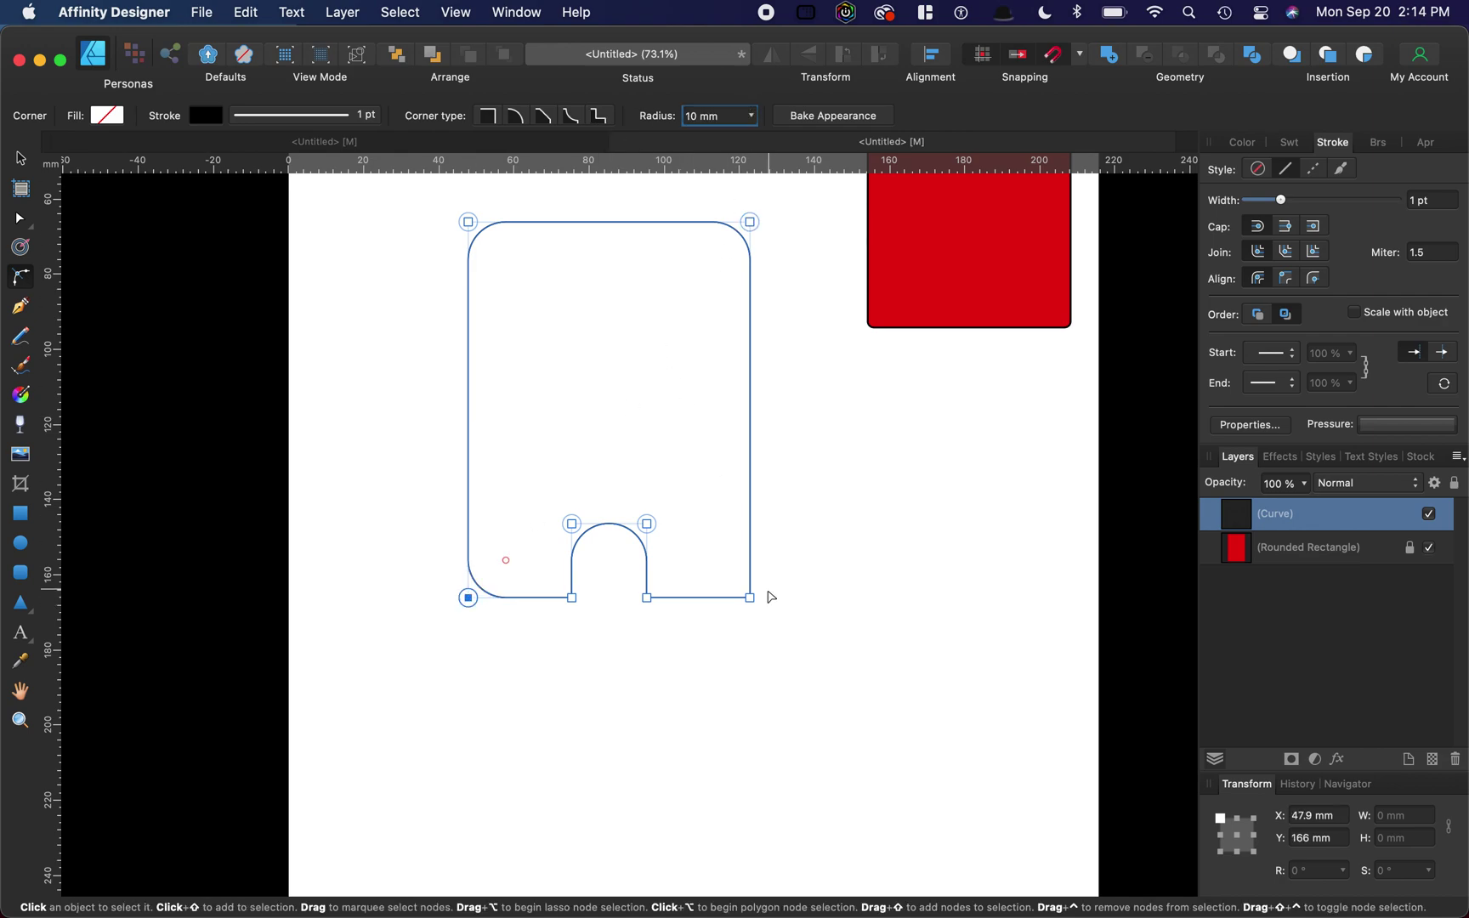
left_click(750, 598)
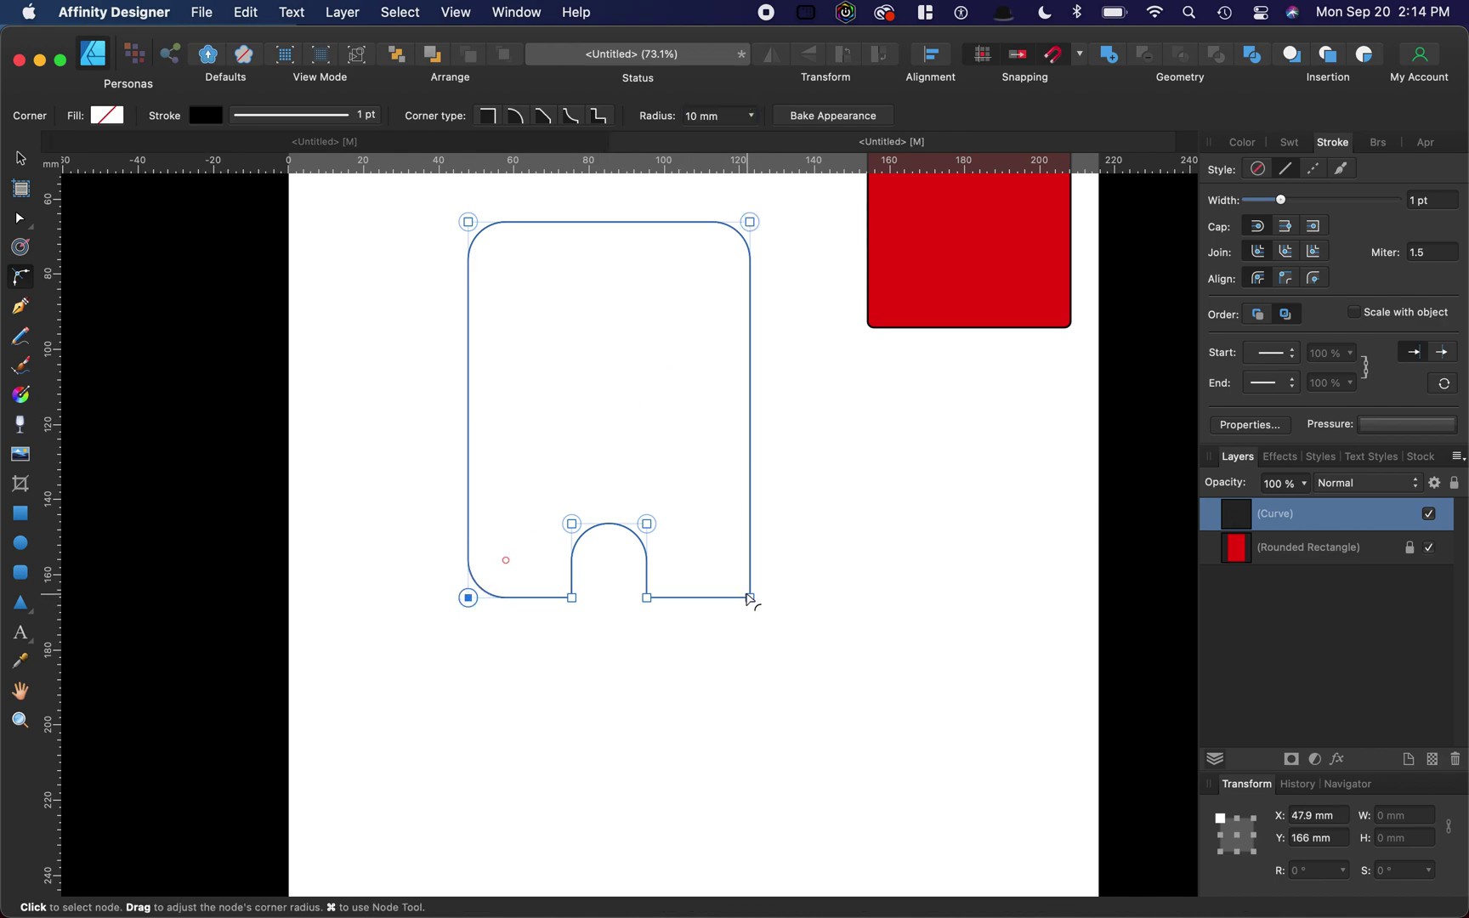
left_click(722, 123)
type("10")
key("Return")
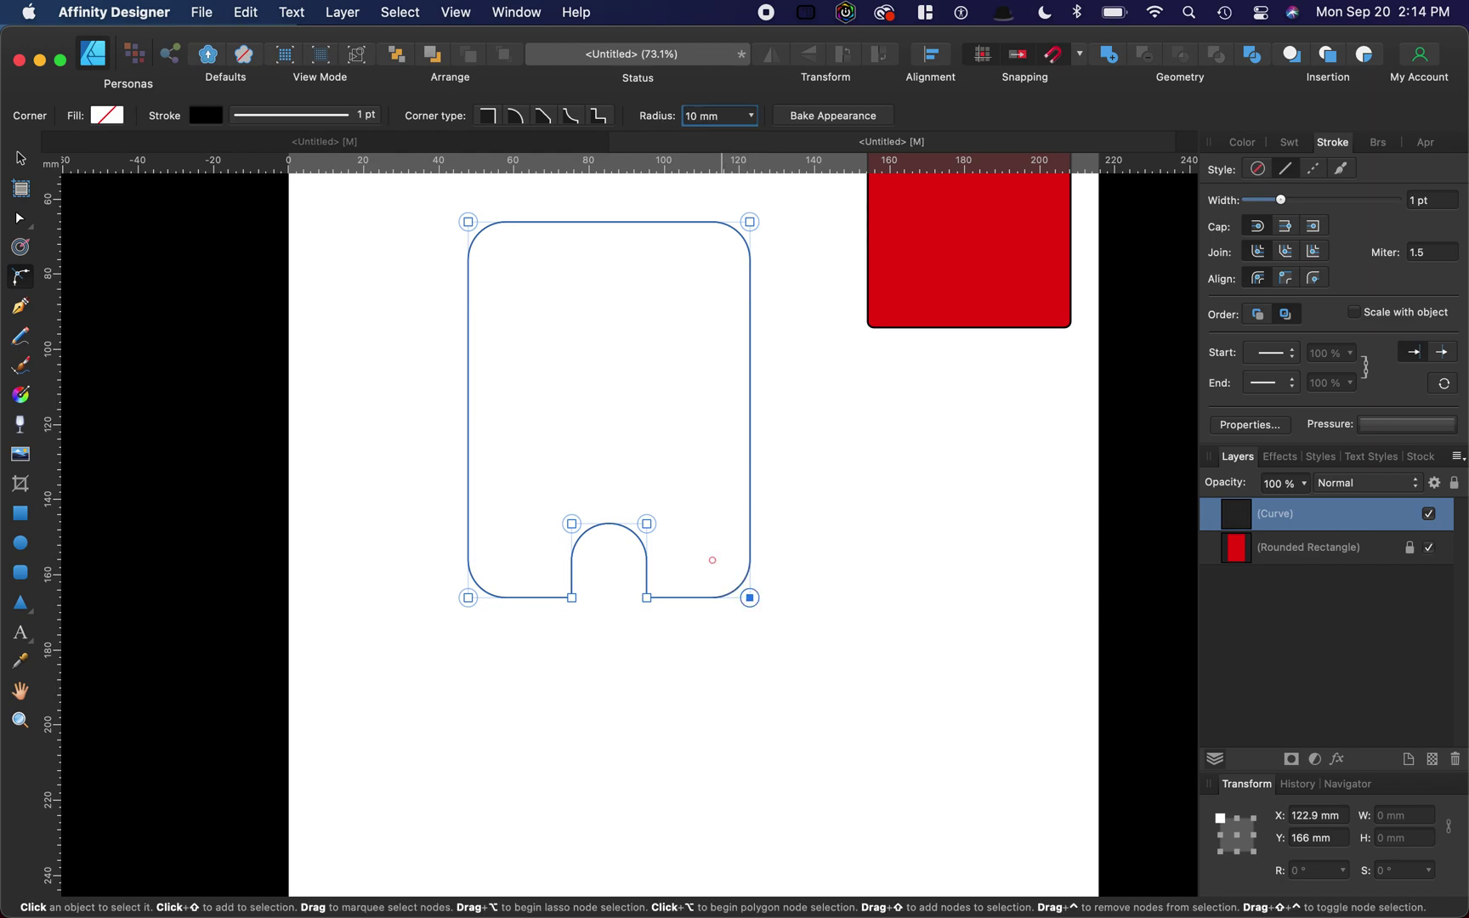
left_click(24, 163)
left_click(353, 350)
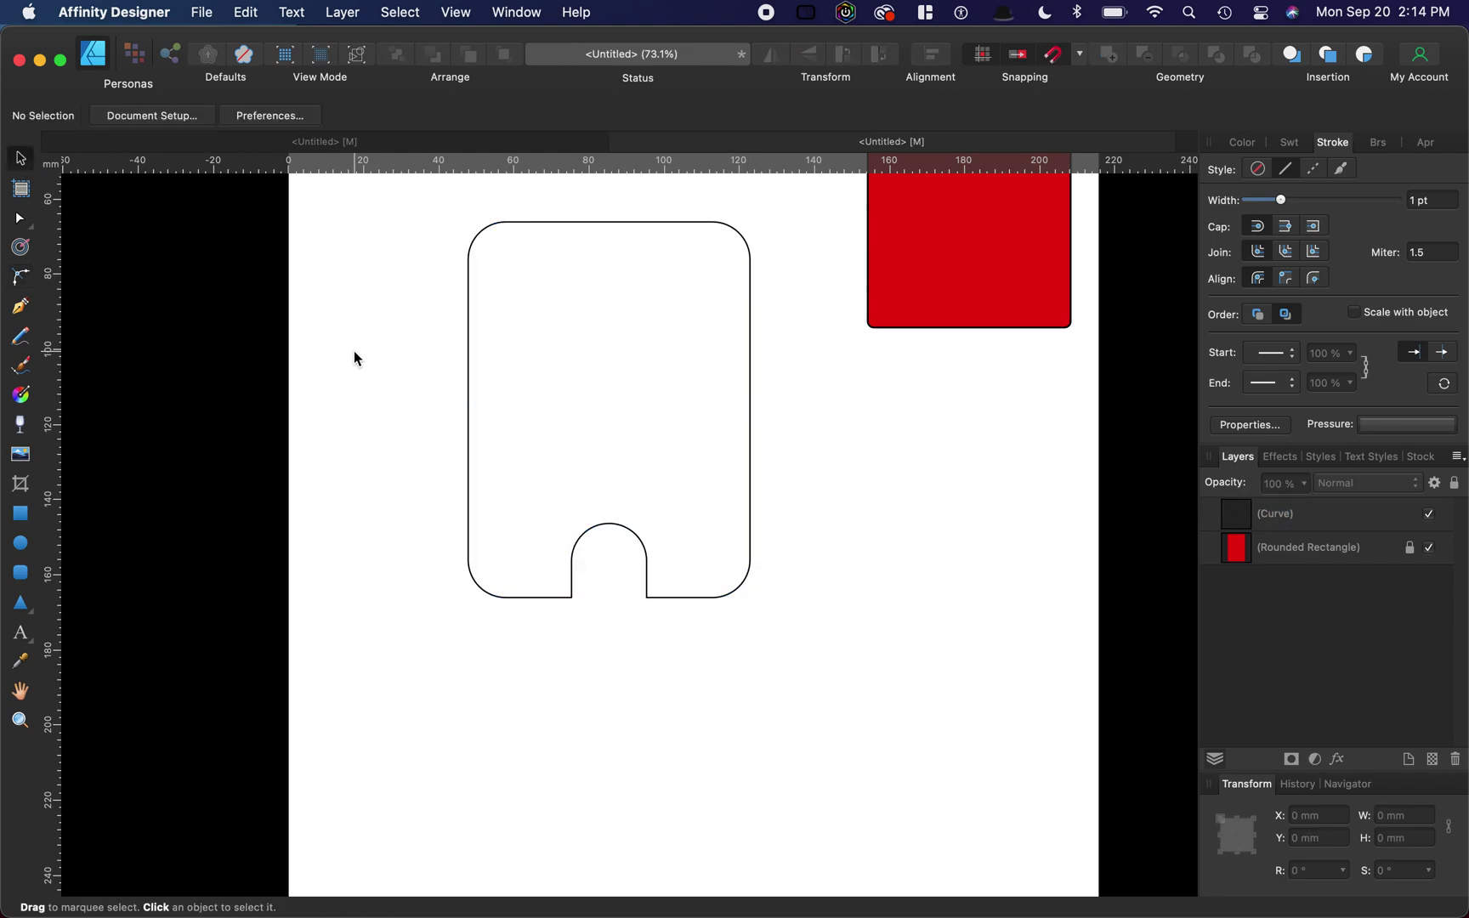
- Draw a 75 mm wide rectangle over the body's lower part and extend it to 85.6 mm tall
left_click(20, 513)
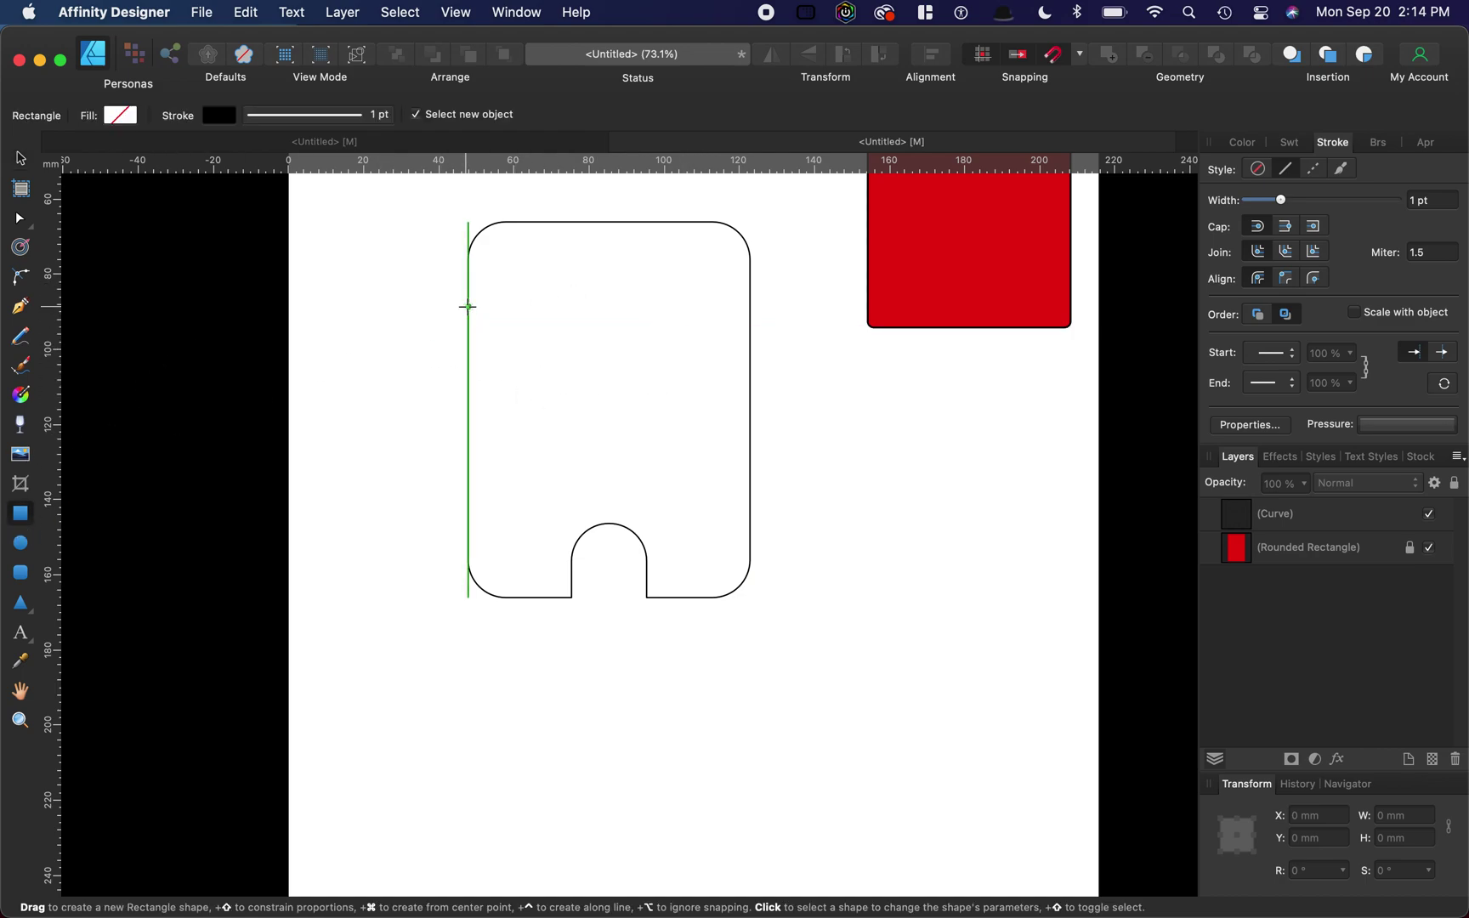
left_click_drag(467, 306, 749, 597)
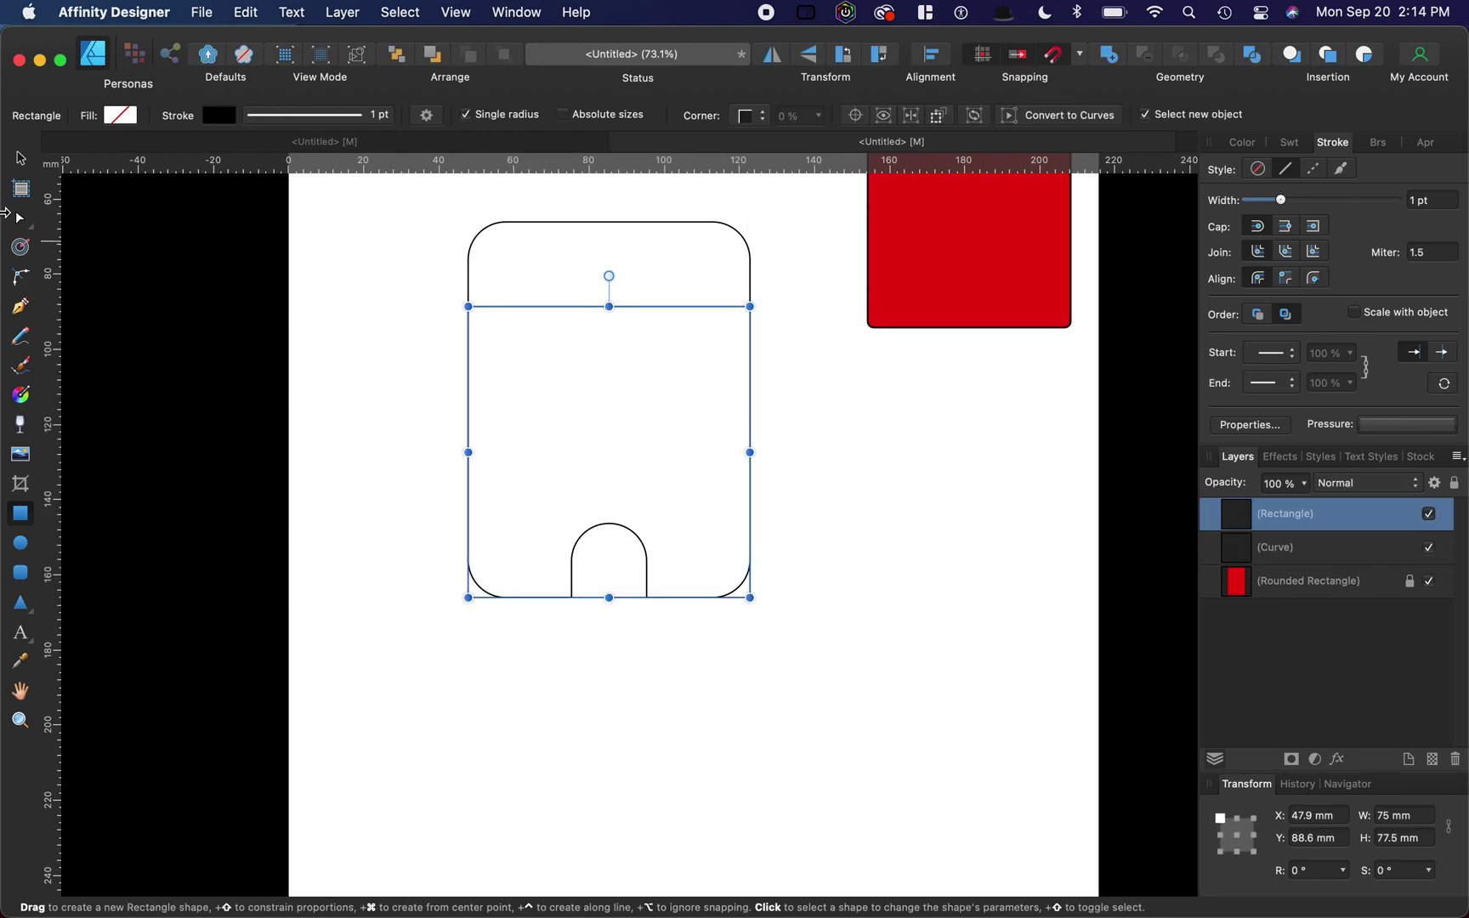
left_click(21, 158)
left_click(773, 374)
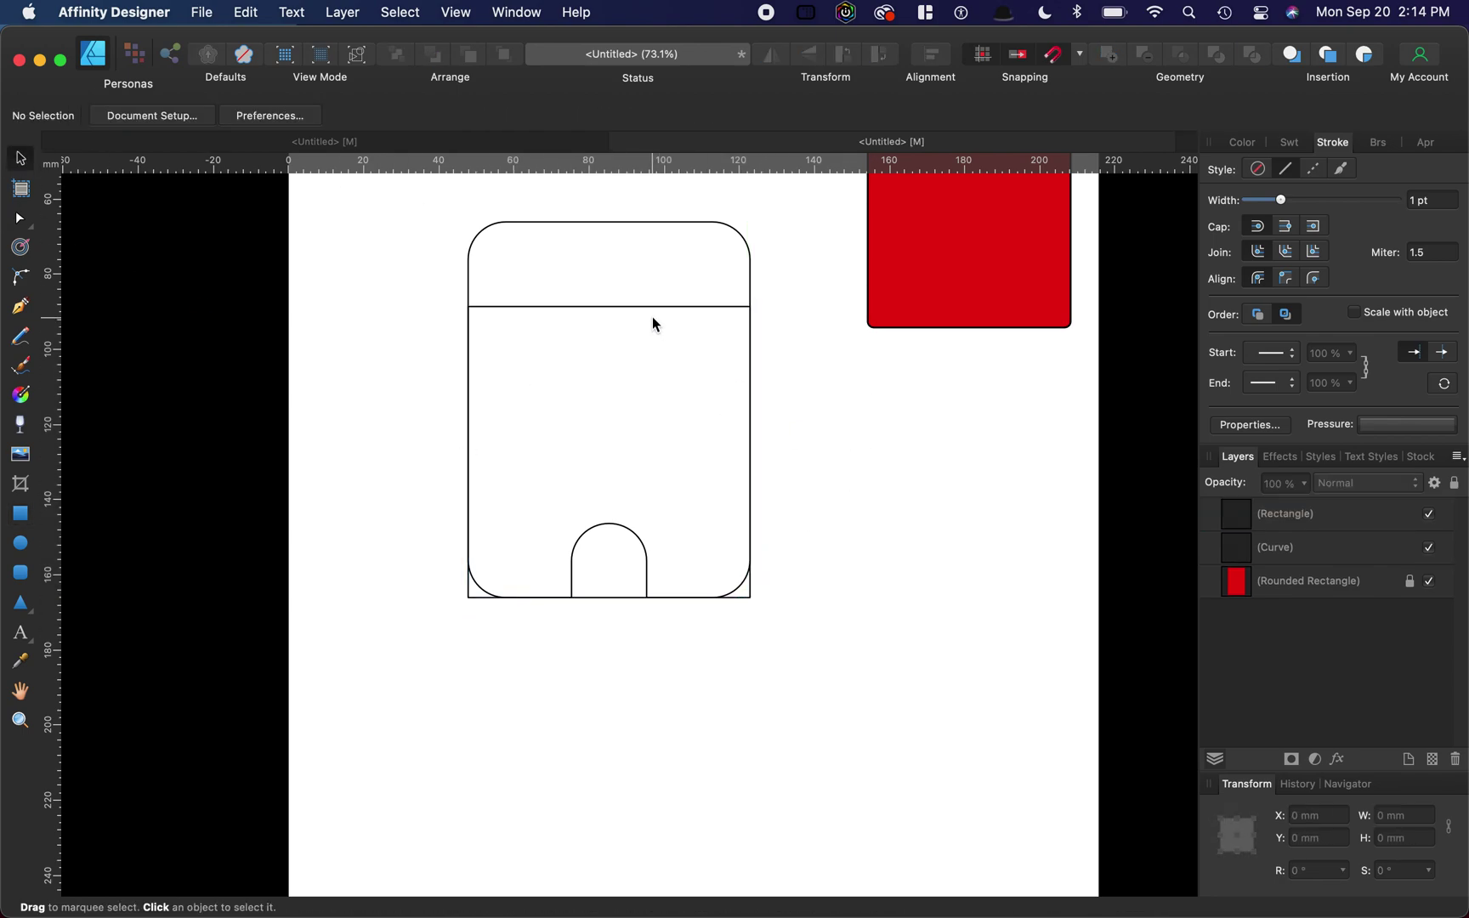
left_click(629, 306)
left_click_drag(609, 306, 609, 274)
left_click(908, 408)
scroll(908, 410, "down", 2)
- Move the red card onto the pocket outline to check its fit, then back beside the body
scroll(908, 405, "up", 2)
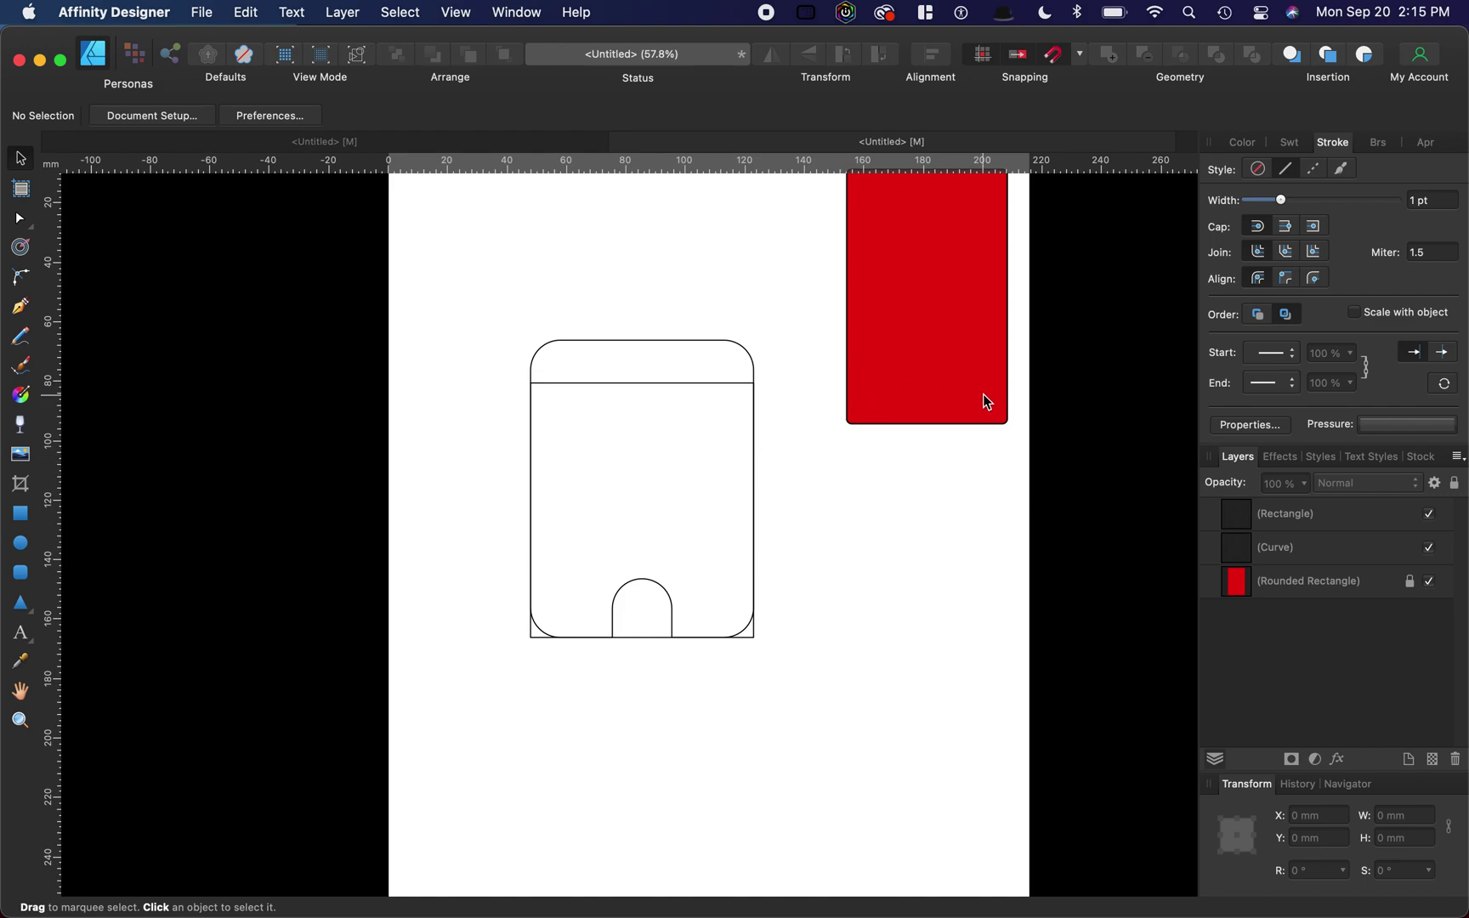
left_click(921, 288)
left_click_drag(922, 288, 636, 482)
left_click(807, 436)
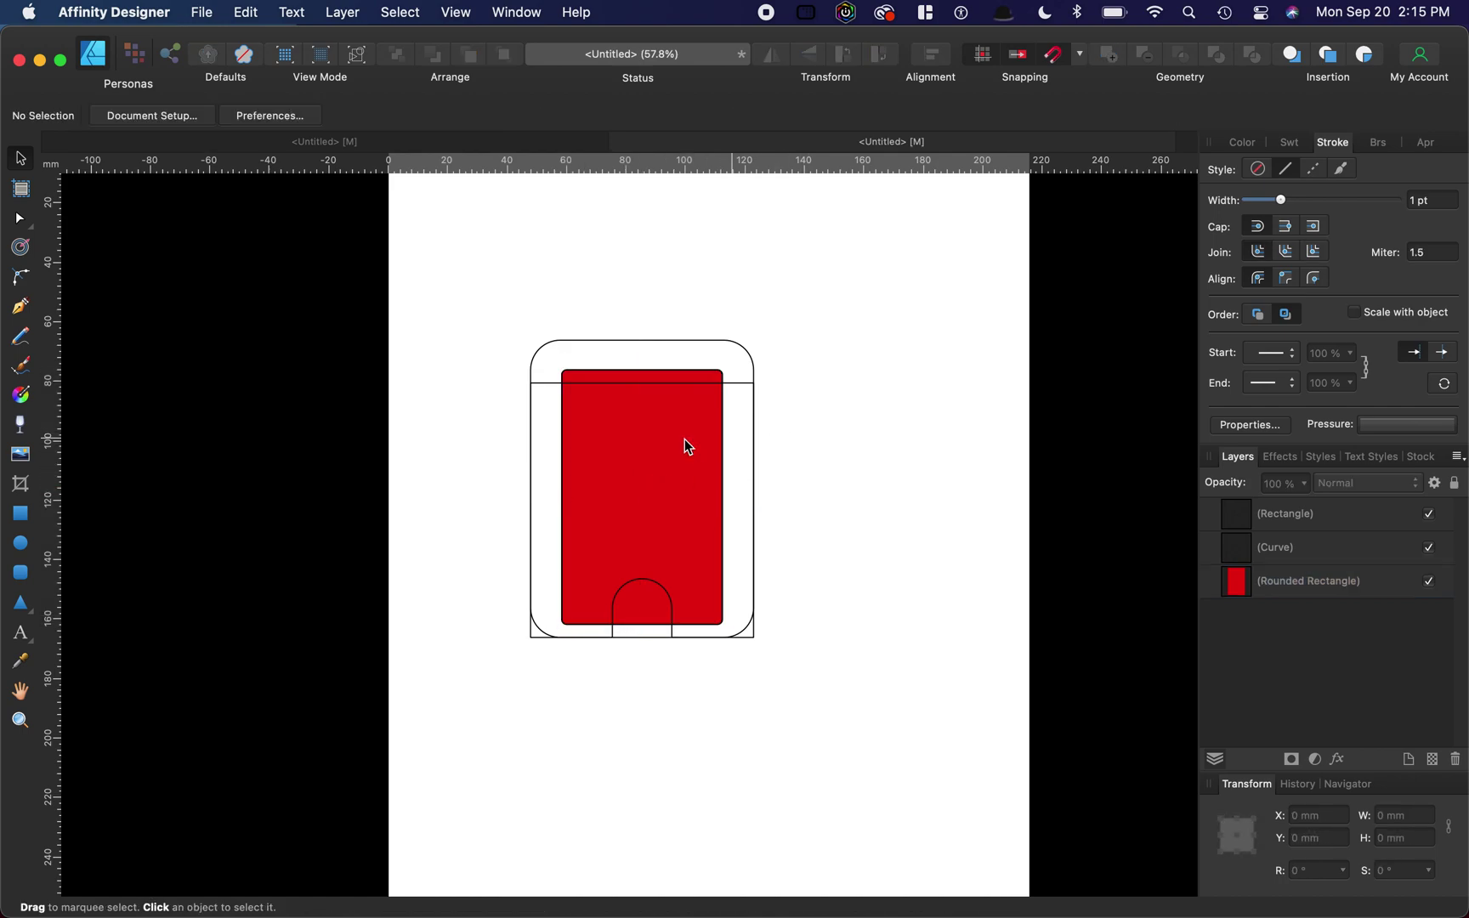
left_click(674, 470)
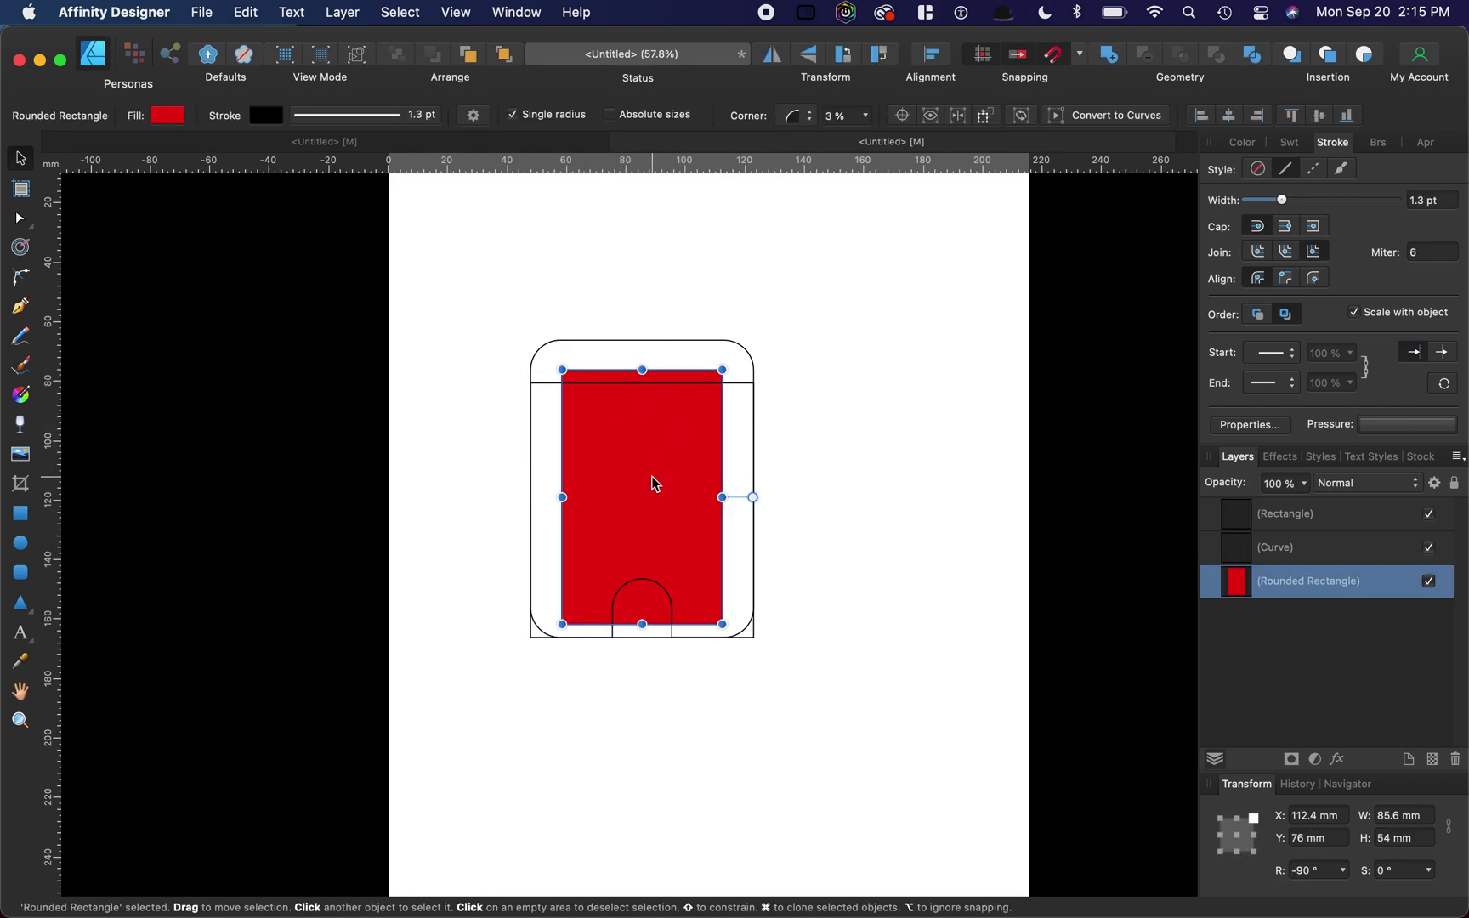
left_click_drag(652, 482, 944, 347)
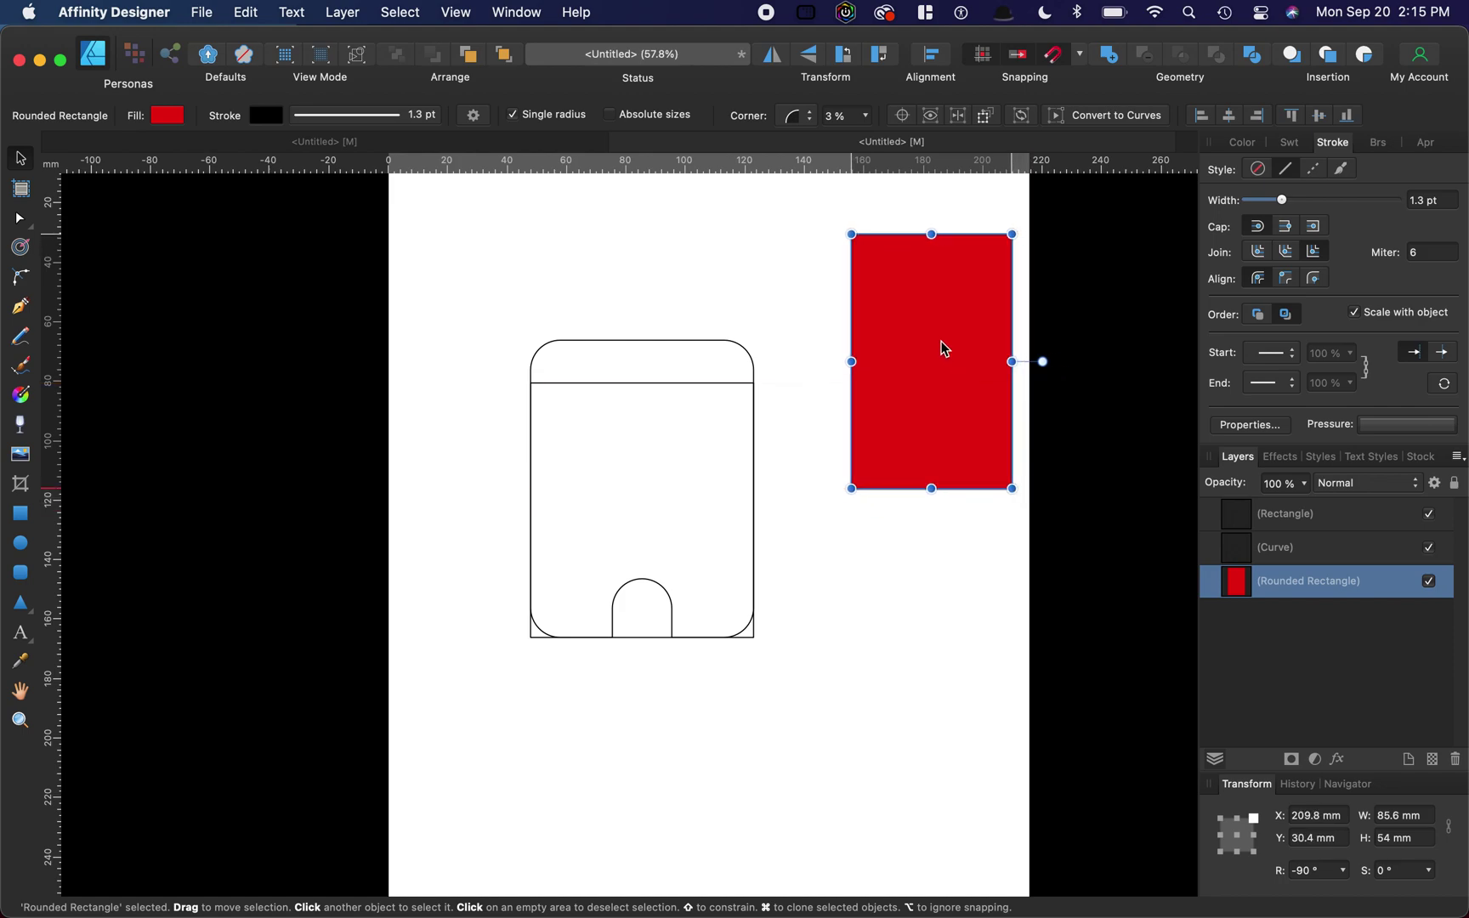
left_click(844, 610)
- Give the pocket rectangle's bottom-right and bottom-left corners a 10 mm radius each
left_click(21, 276)
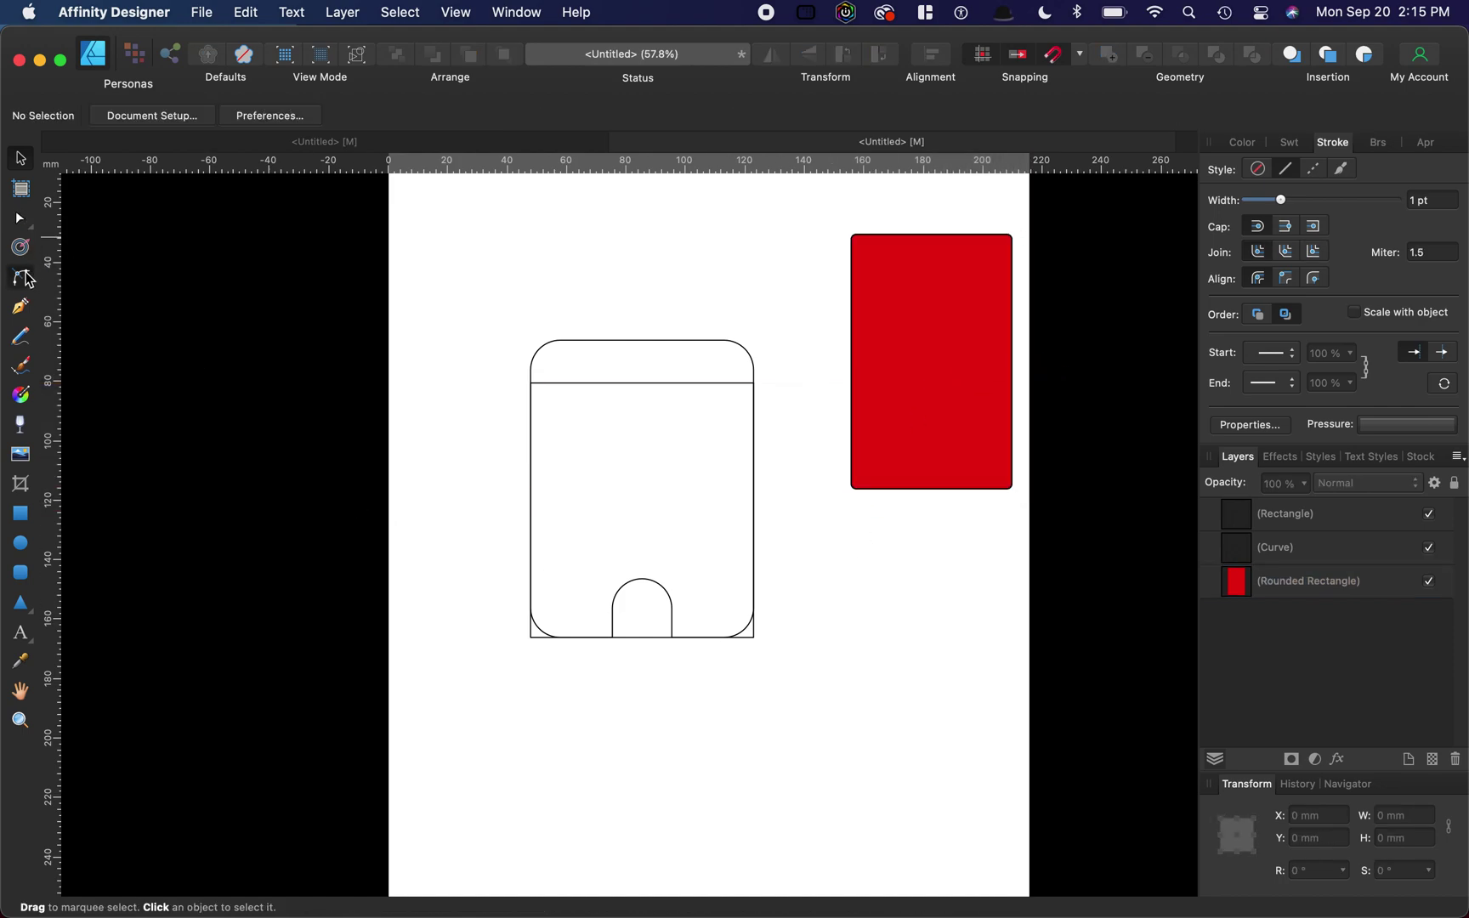
left_click(756, 637)
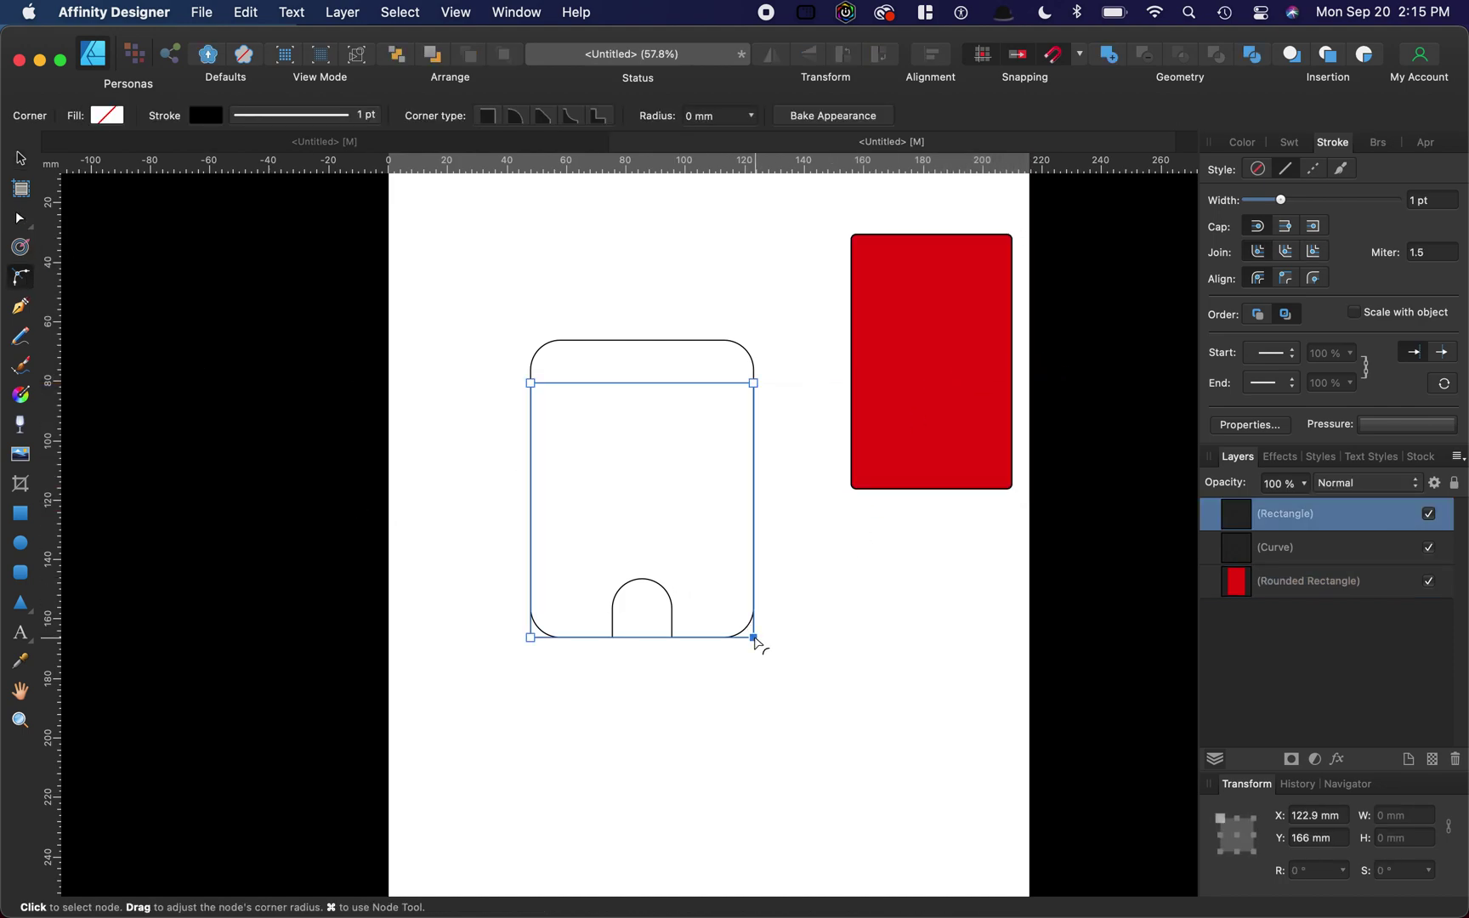
left_click(718, 110)
type("10")
key("Return")
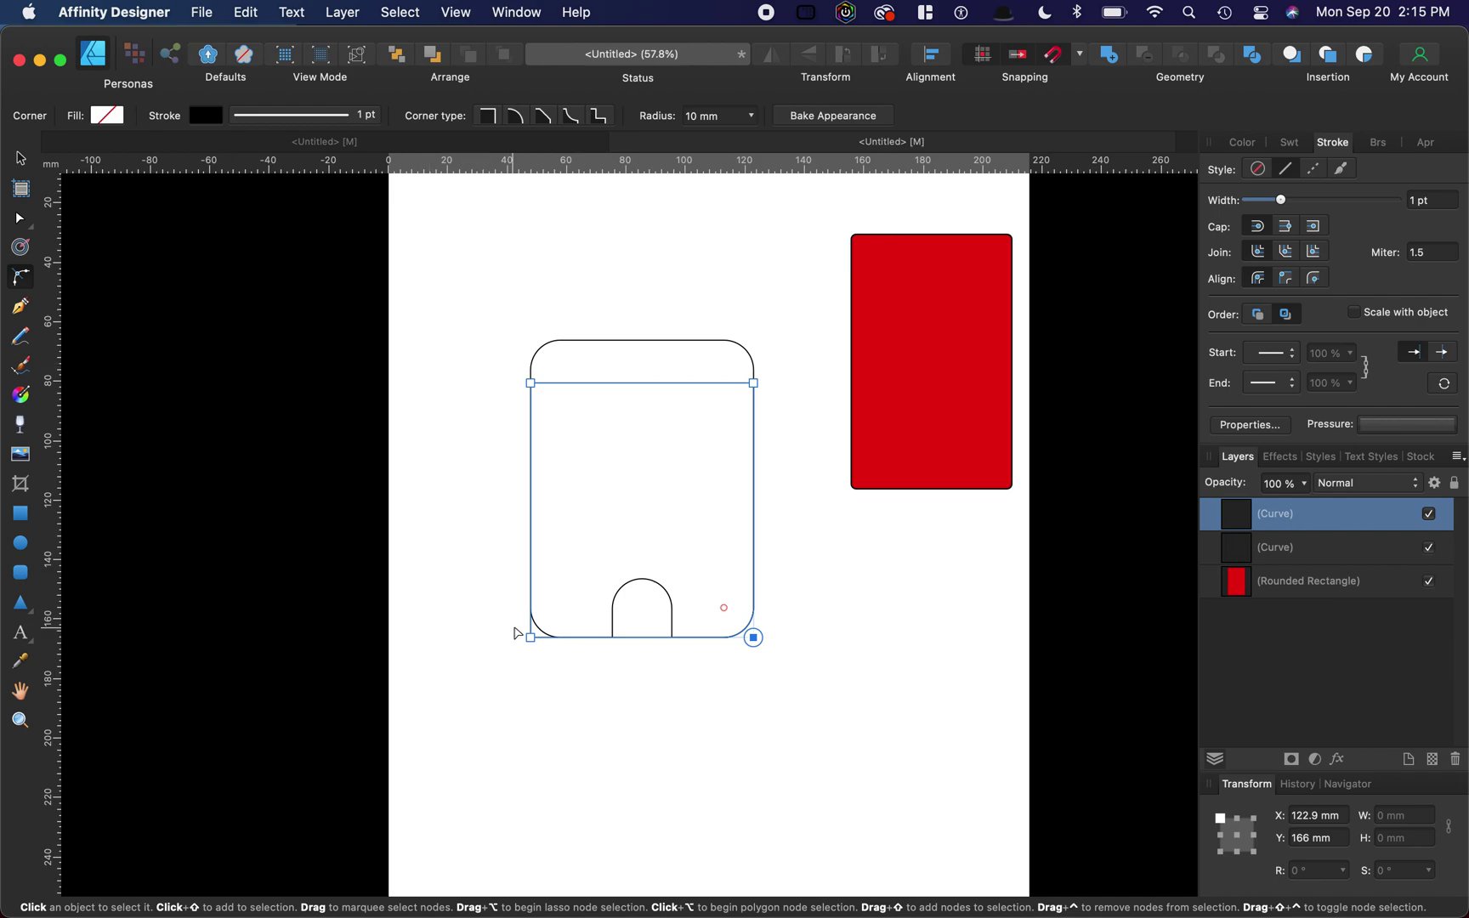
left_click(531, 637)
left_click(736, 119)
type("10")
key("Return")
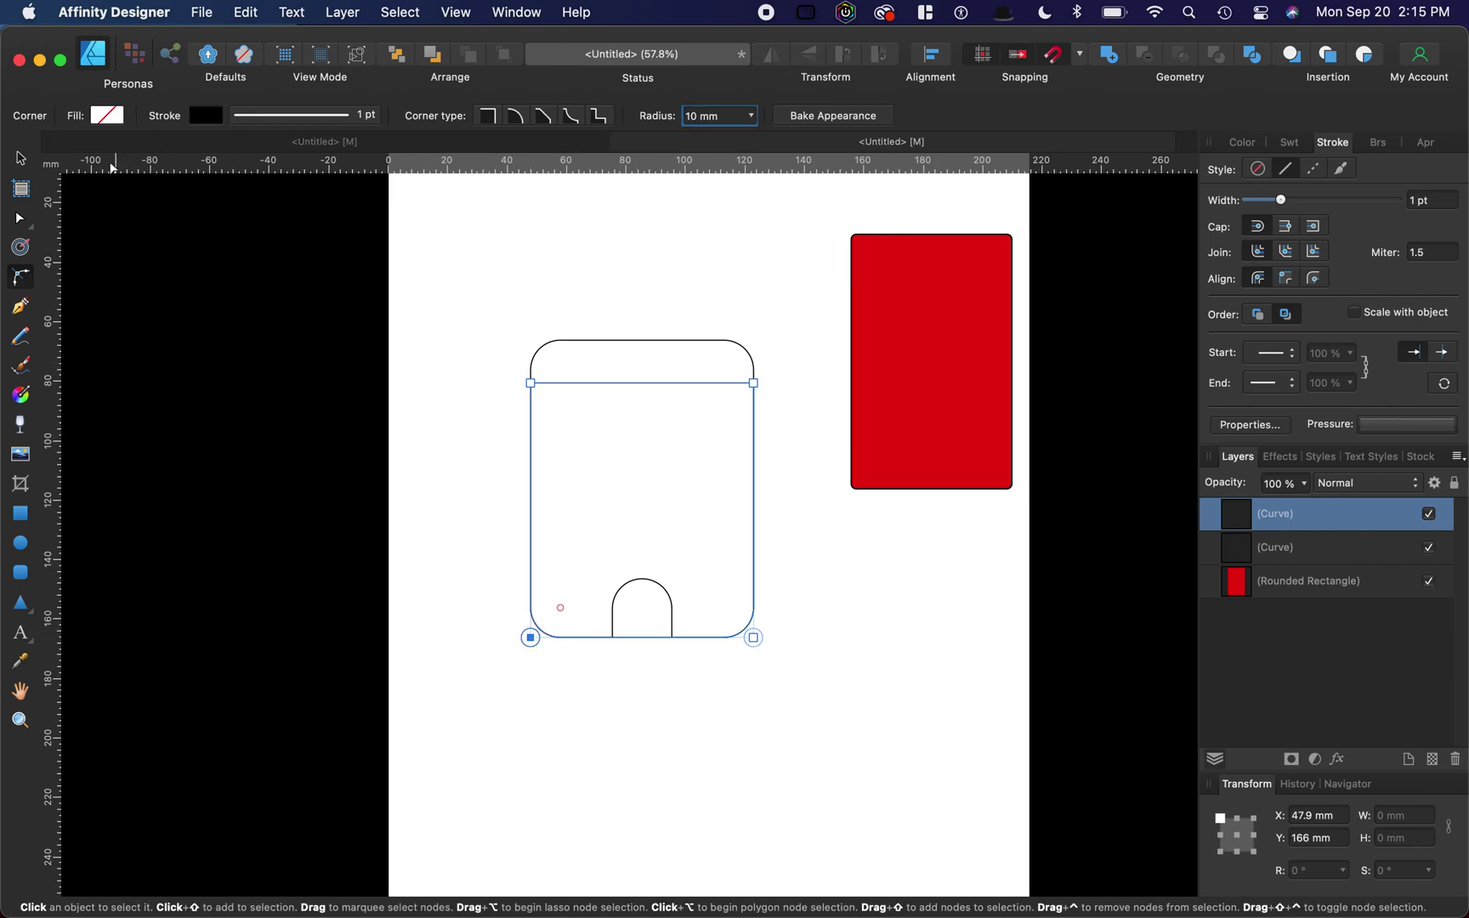
left_click(21, 158)
left_click(751, 299)
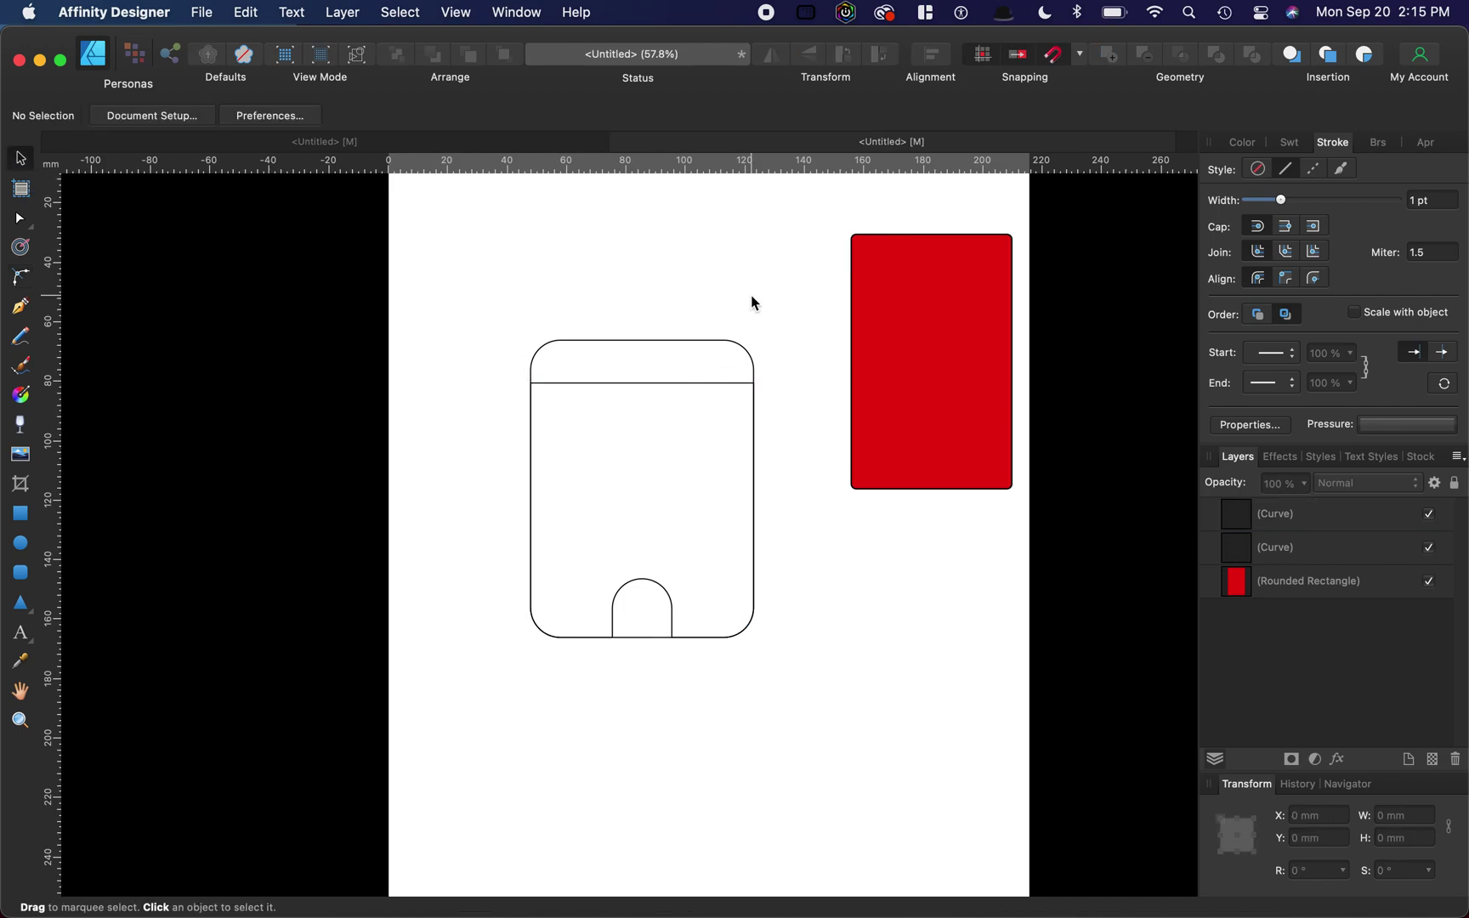
left_click(662, 385)
- Move the pocket piece below-right of the body, then lock the notched body outline with Cmd+L
left_click_drag(594, 484, 832, 666)
left_click(770, 505)
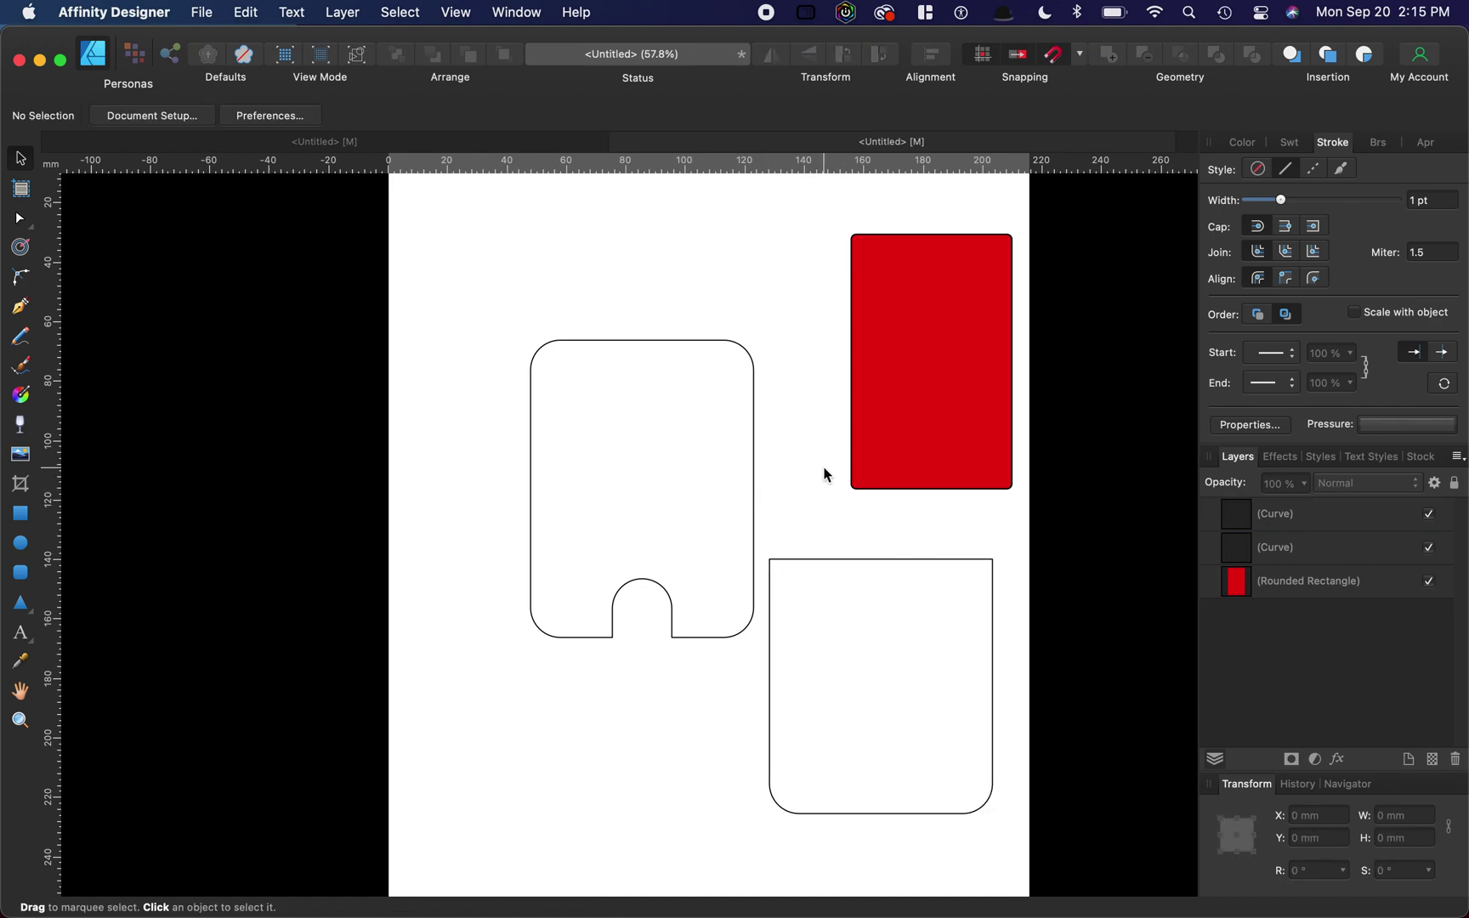
left_click_drag(515, 302, 767, 663)
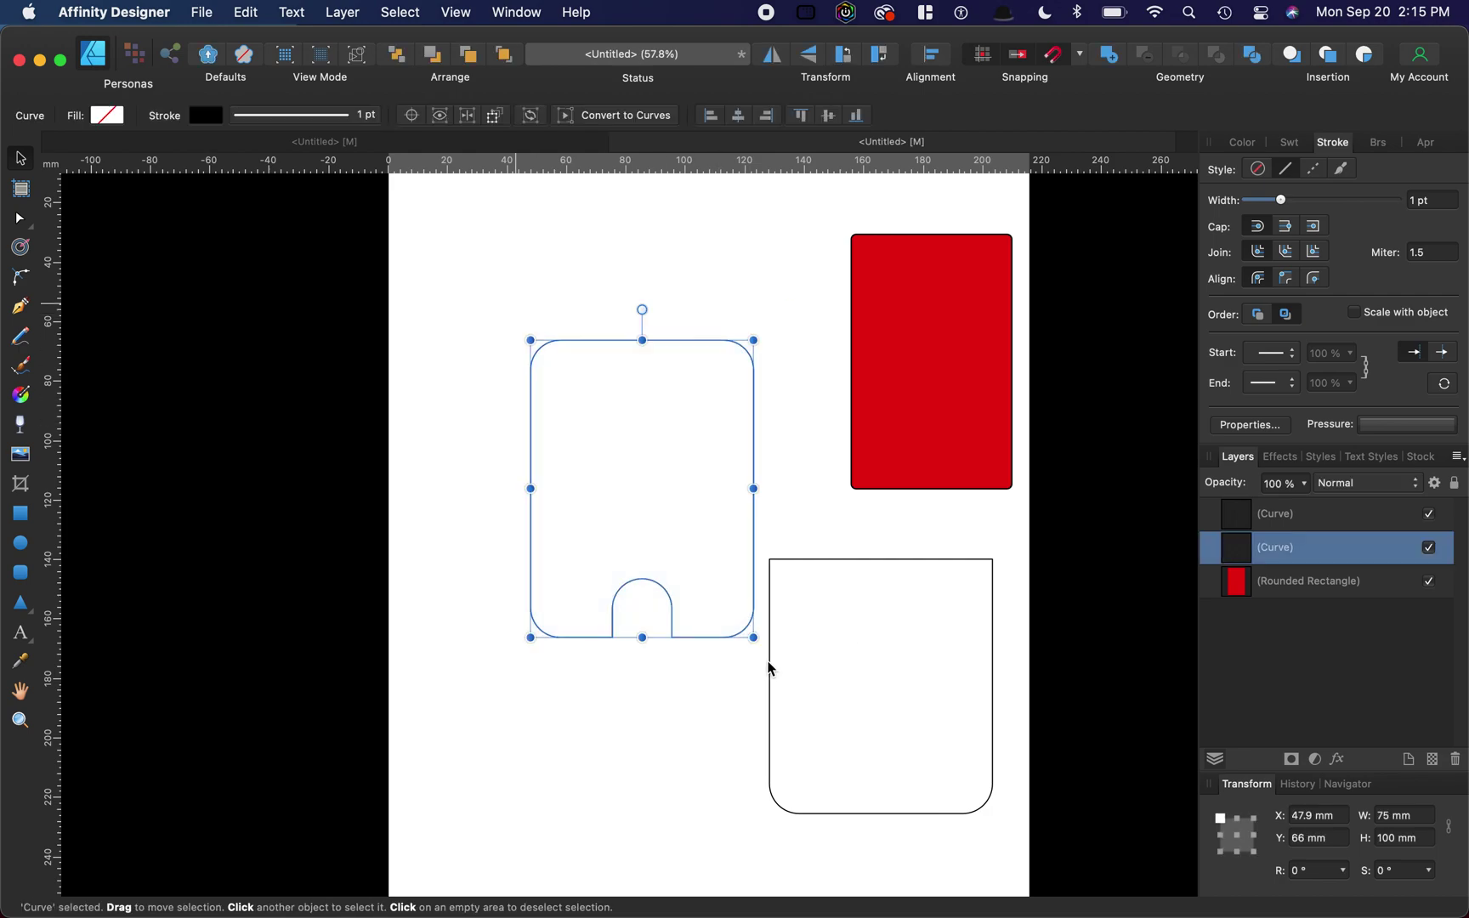
key("super+l")
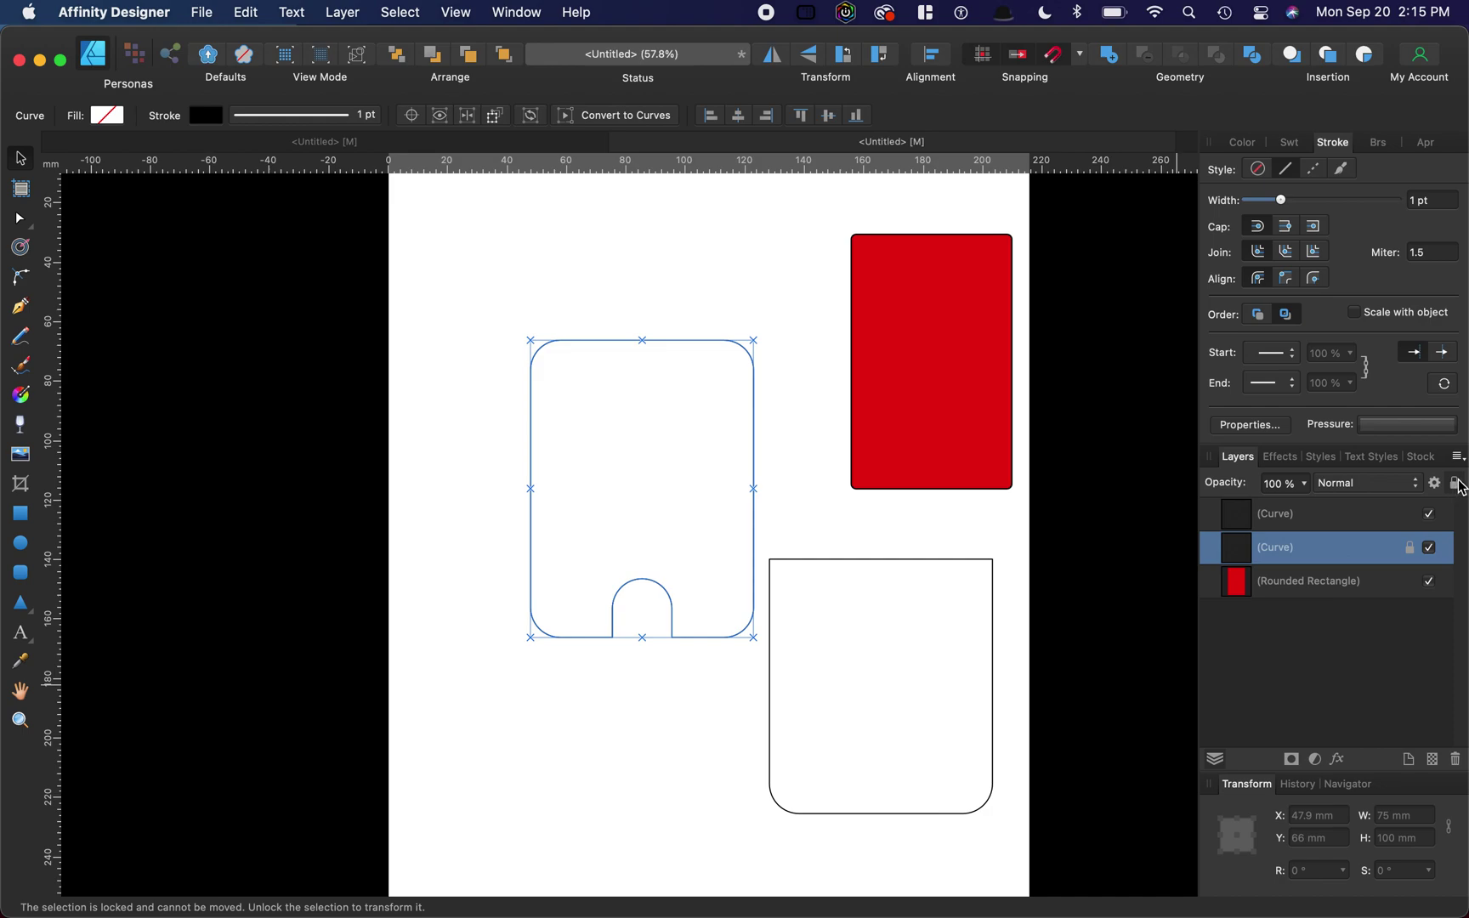
left_click(760, 276)
scroll(689, 387, "right", 2)
scroll(688, 386, "down", 1)
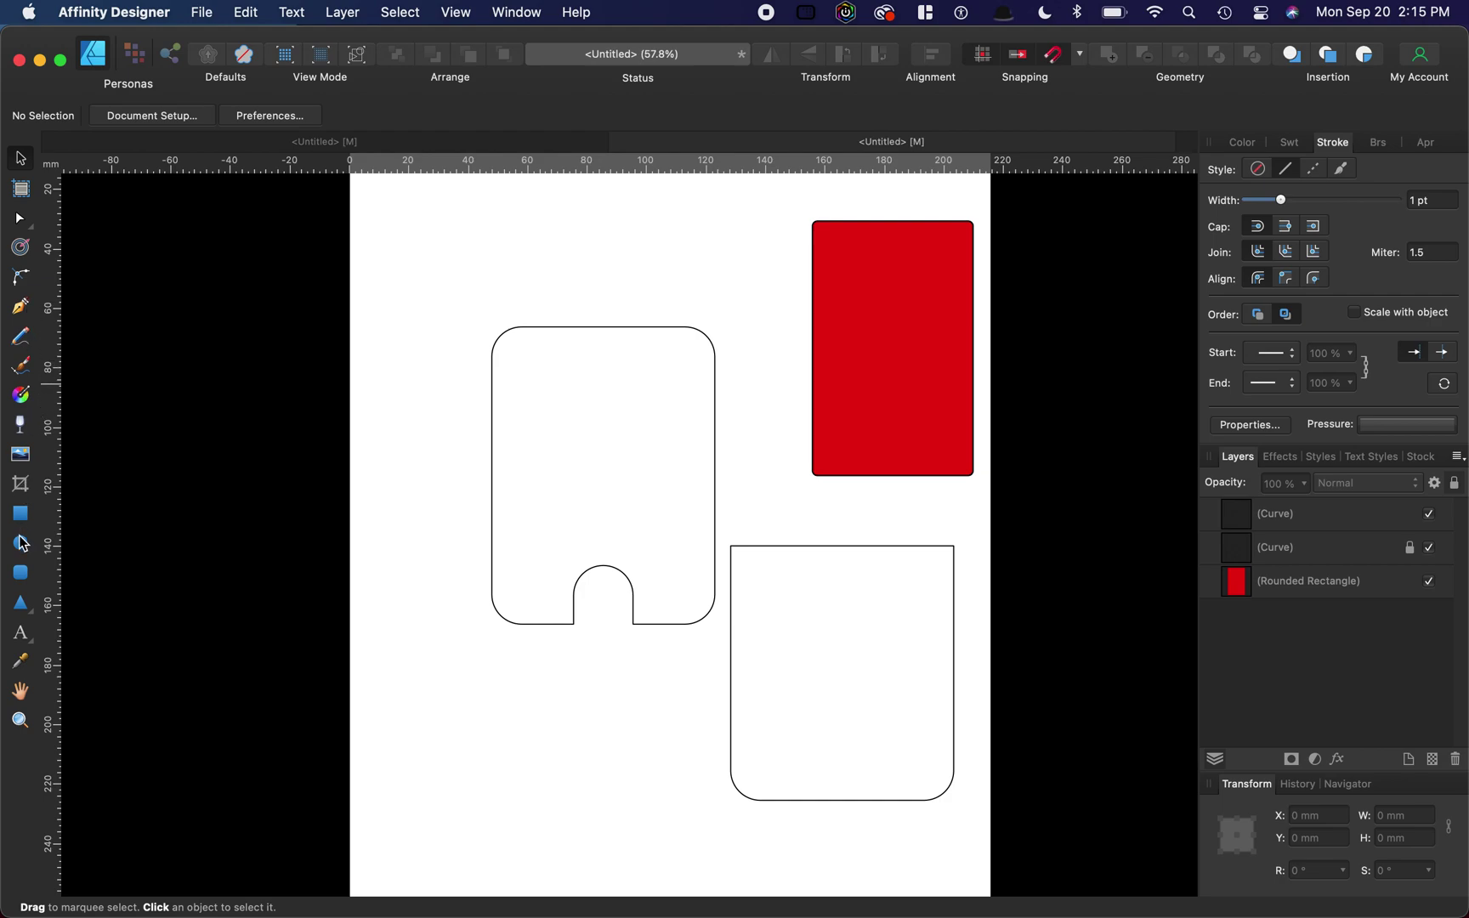
- Draw a 90 mm tall rectangle strip inside the body's left edge and make it 4 mm wide
left_click(20, 512)
left_click_drag(492, 357, 540, 624)
left_click(1427, 819)
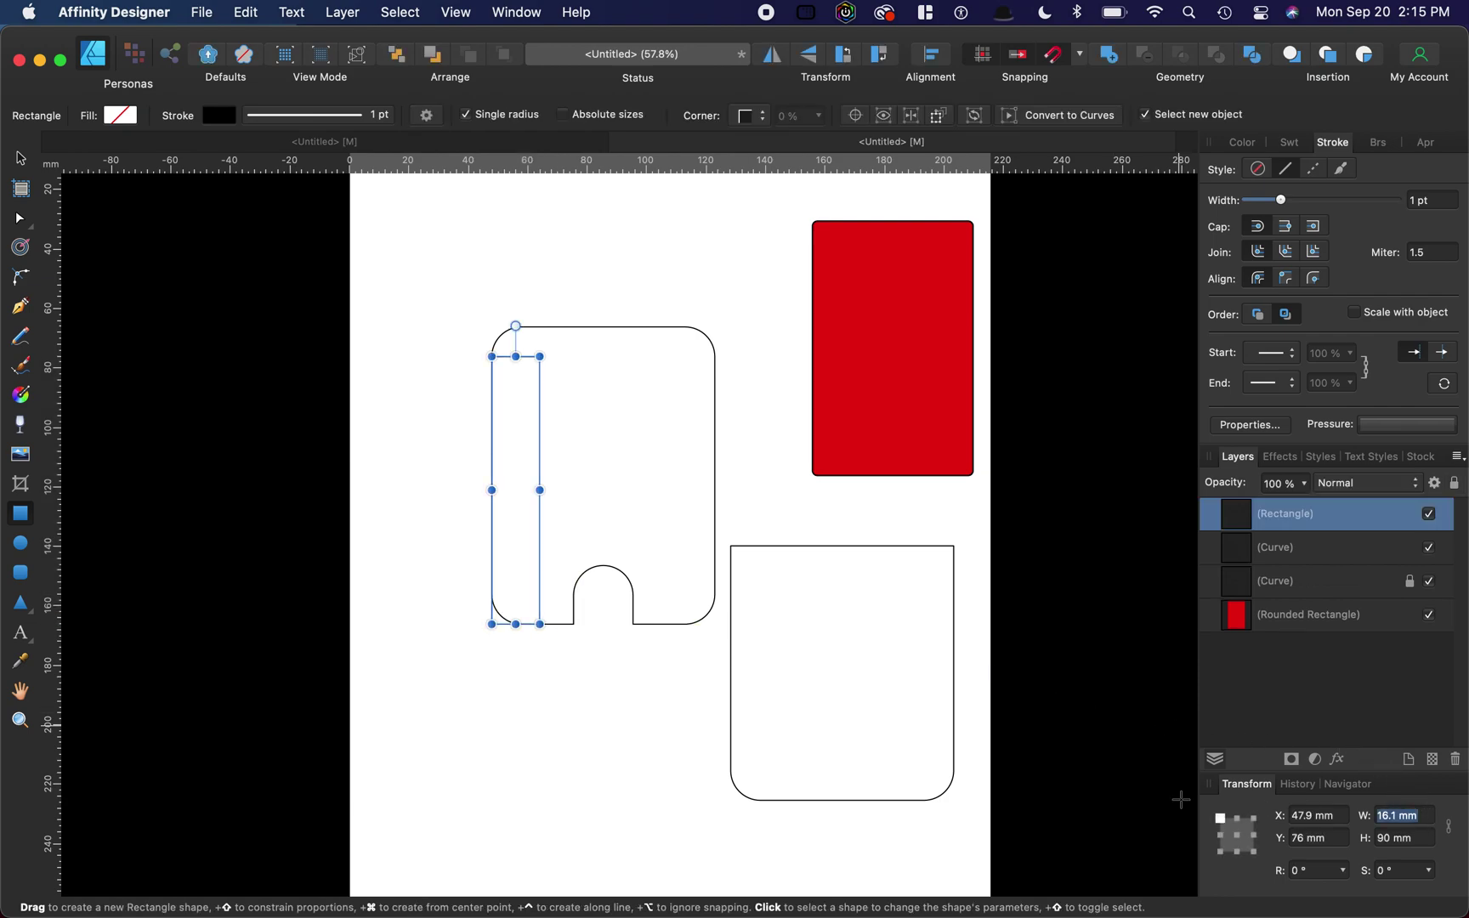
type("4")
key("Return")
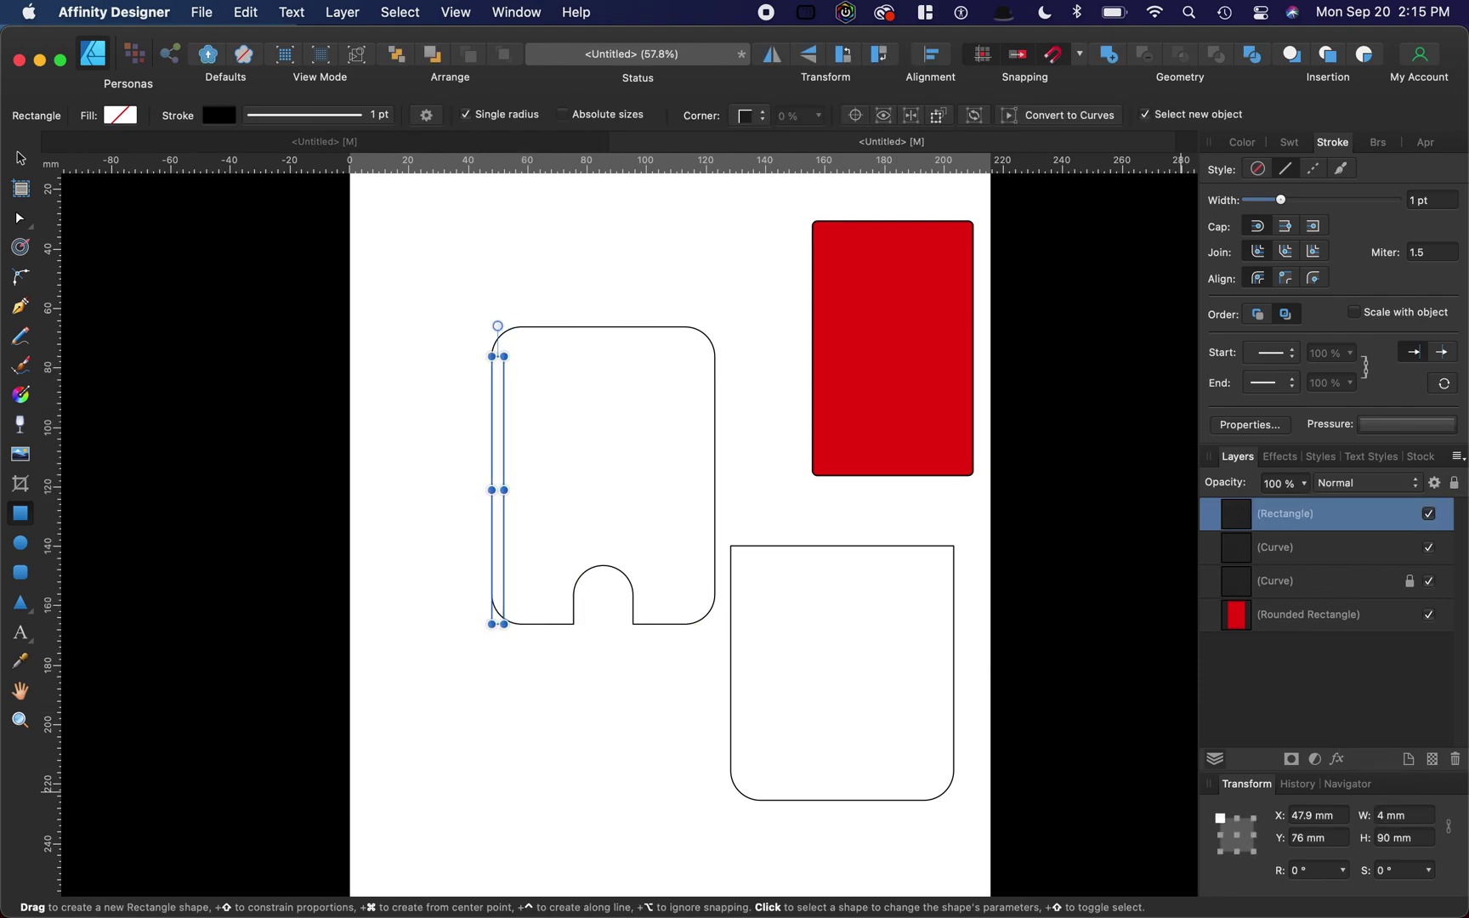
- Give the strip a red outline
left_click(219, 117)
left_click(407, 281)
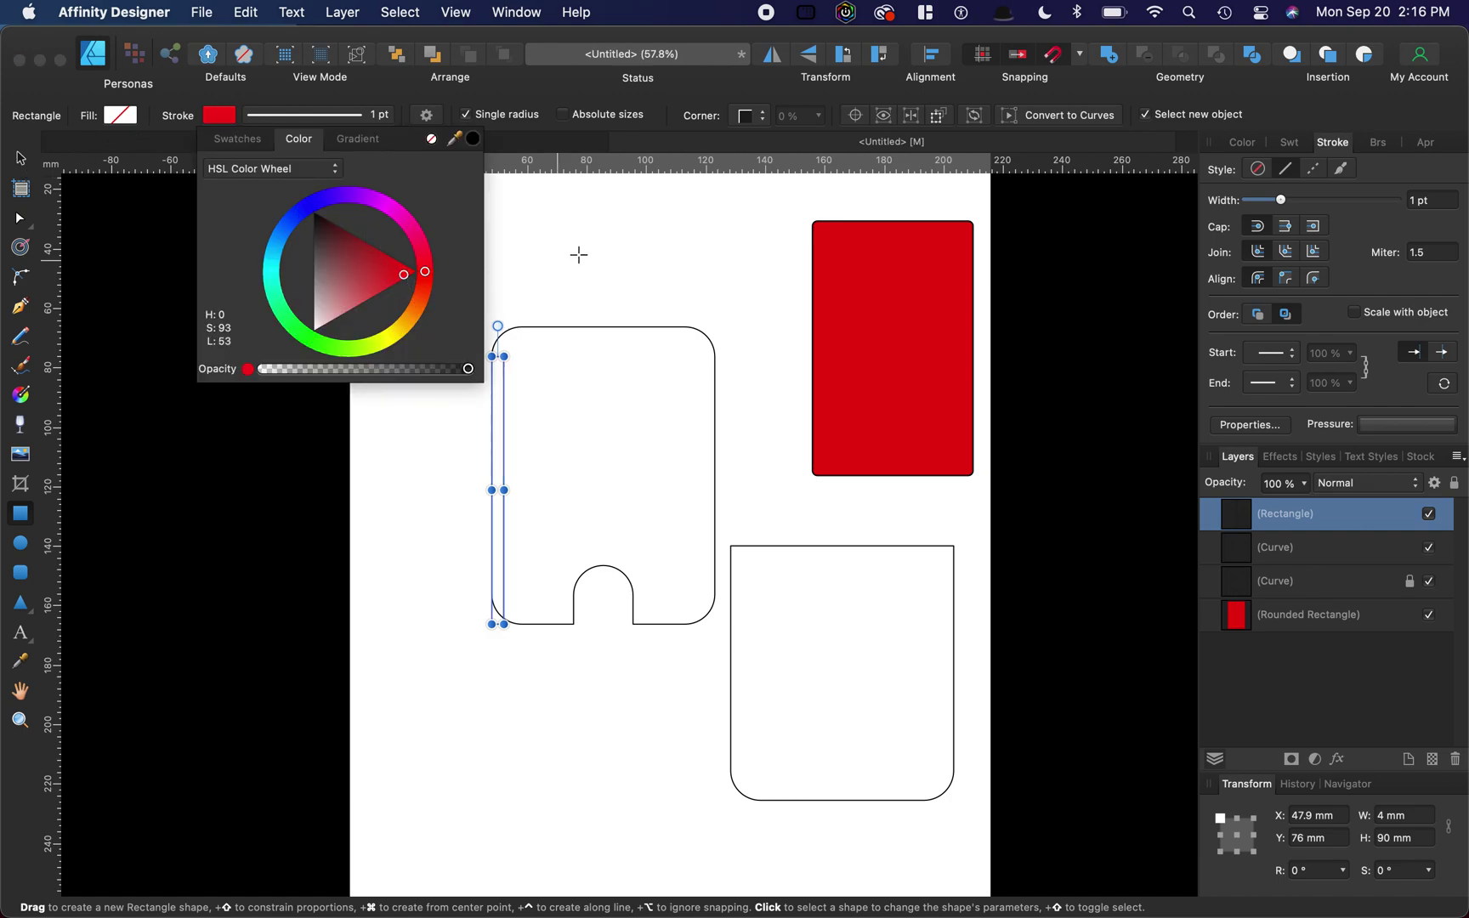
left_click(595, 251)
left_click(25, 160)
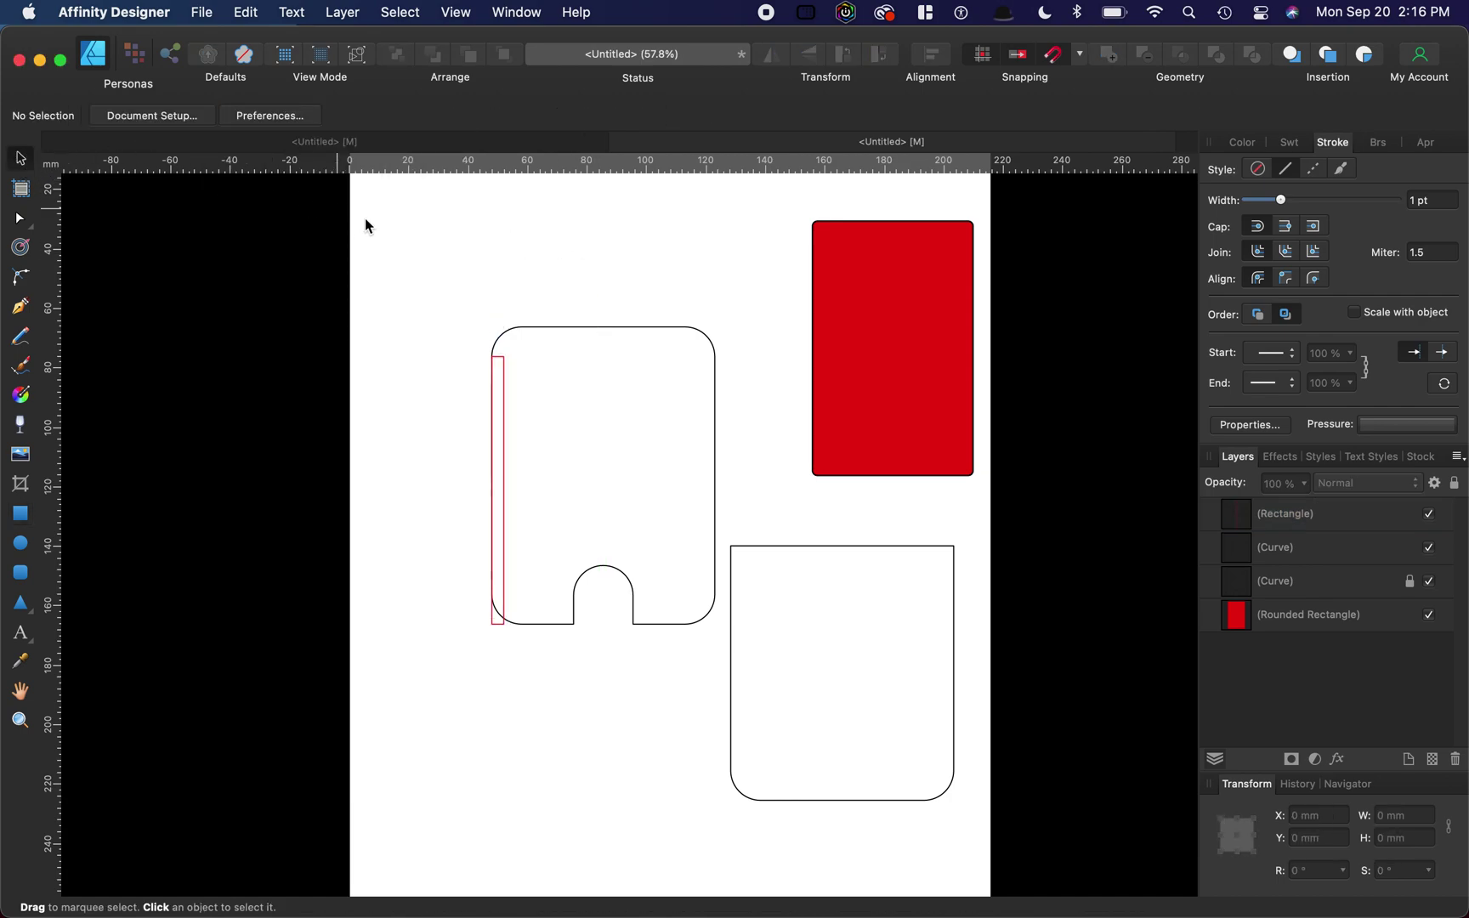
scroll(531, 472, "up", 5)
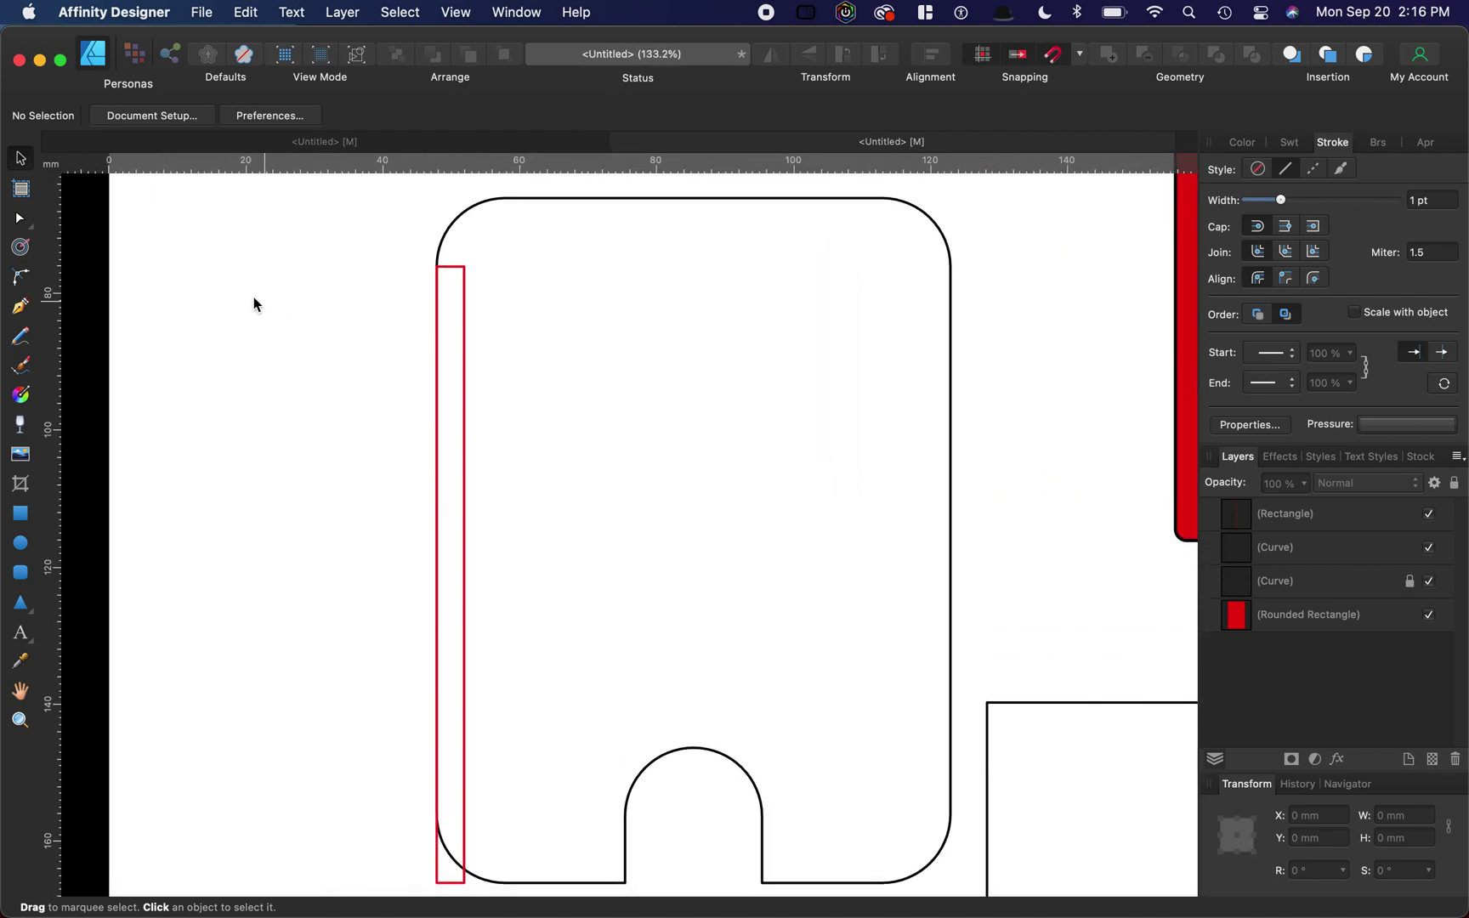
- Draw a short vertical stitch mark with the Pen and rotate it to 45°
left_click(19, 309)
left_click(289, 351)
left_click(289, 382)
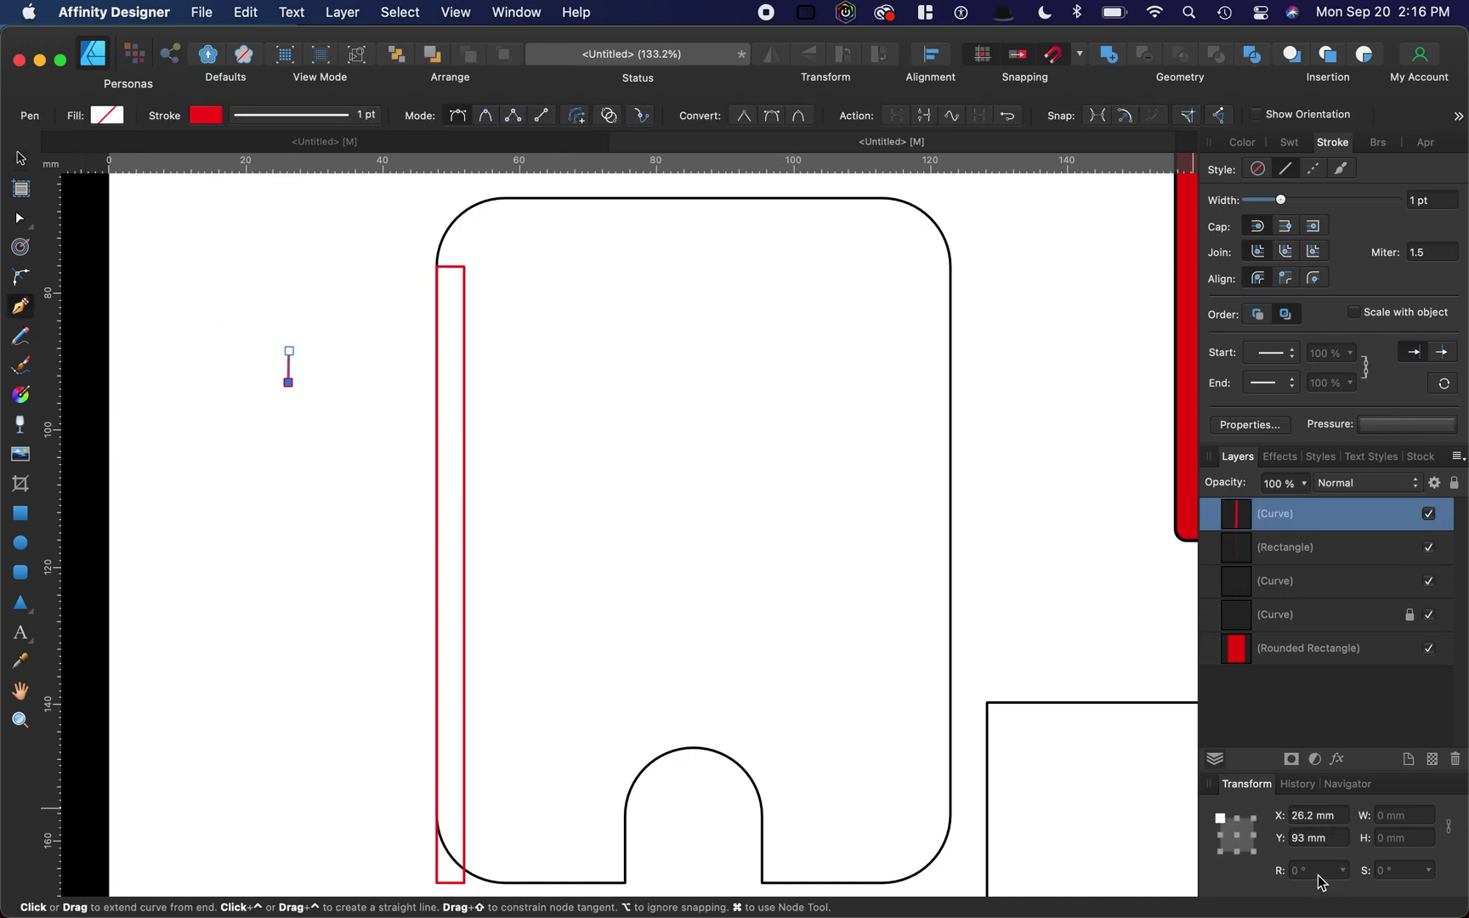
left_click(20, 158)
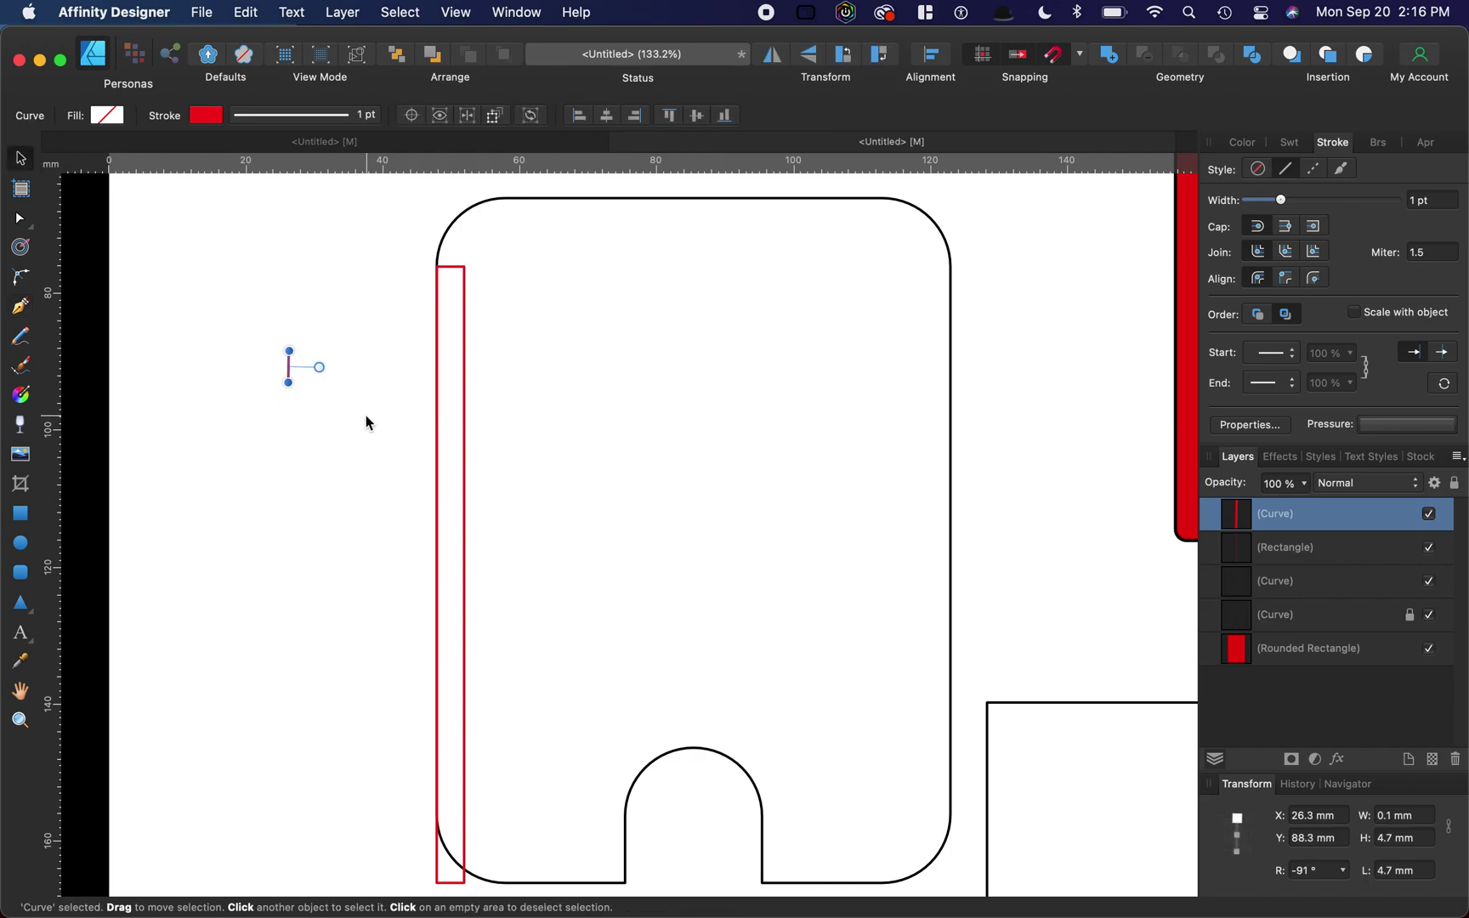
key("Return")
type("45")
key("Return")
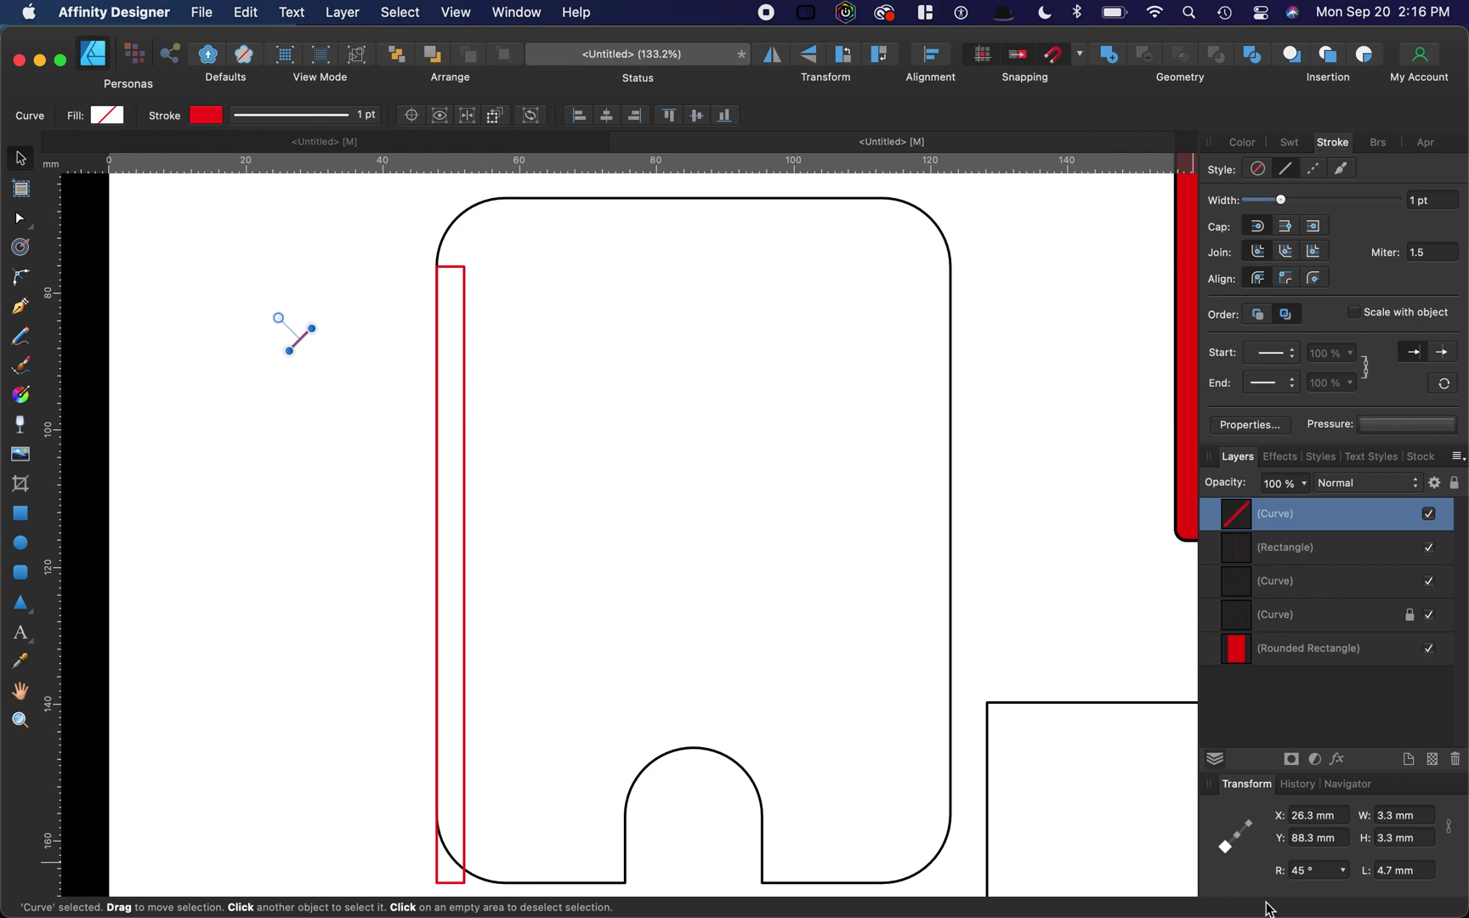
- Set the diagonal mark's width and height to 1 mm each
key("super+a")
type("1")
left_click(1420, 837)
key("super+a")
type("1")
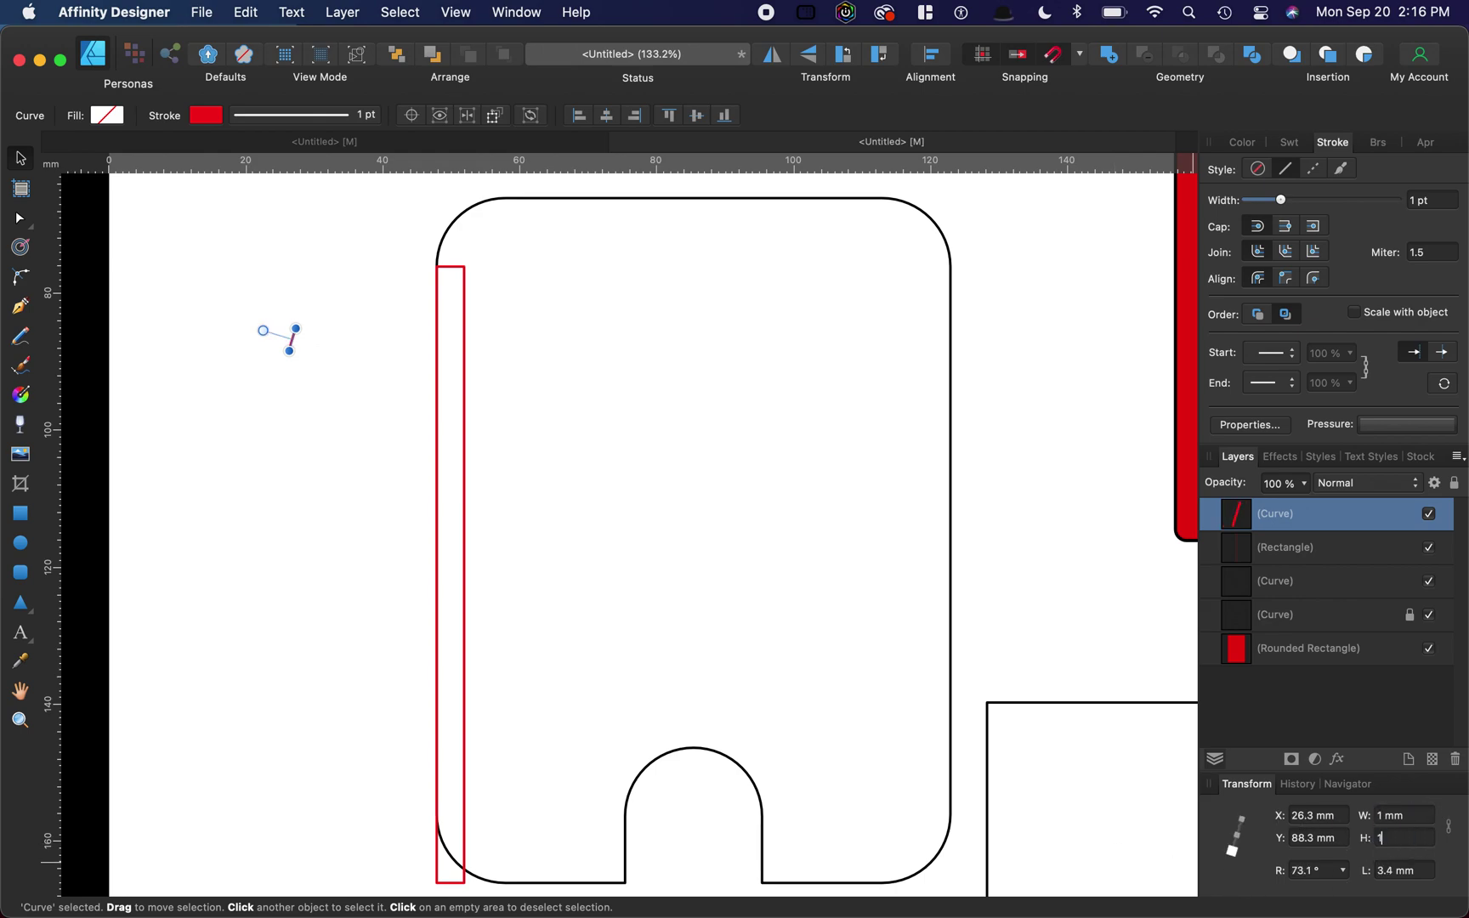
key("Return")
scroll(390, 360, "up", 5)
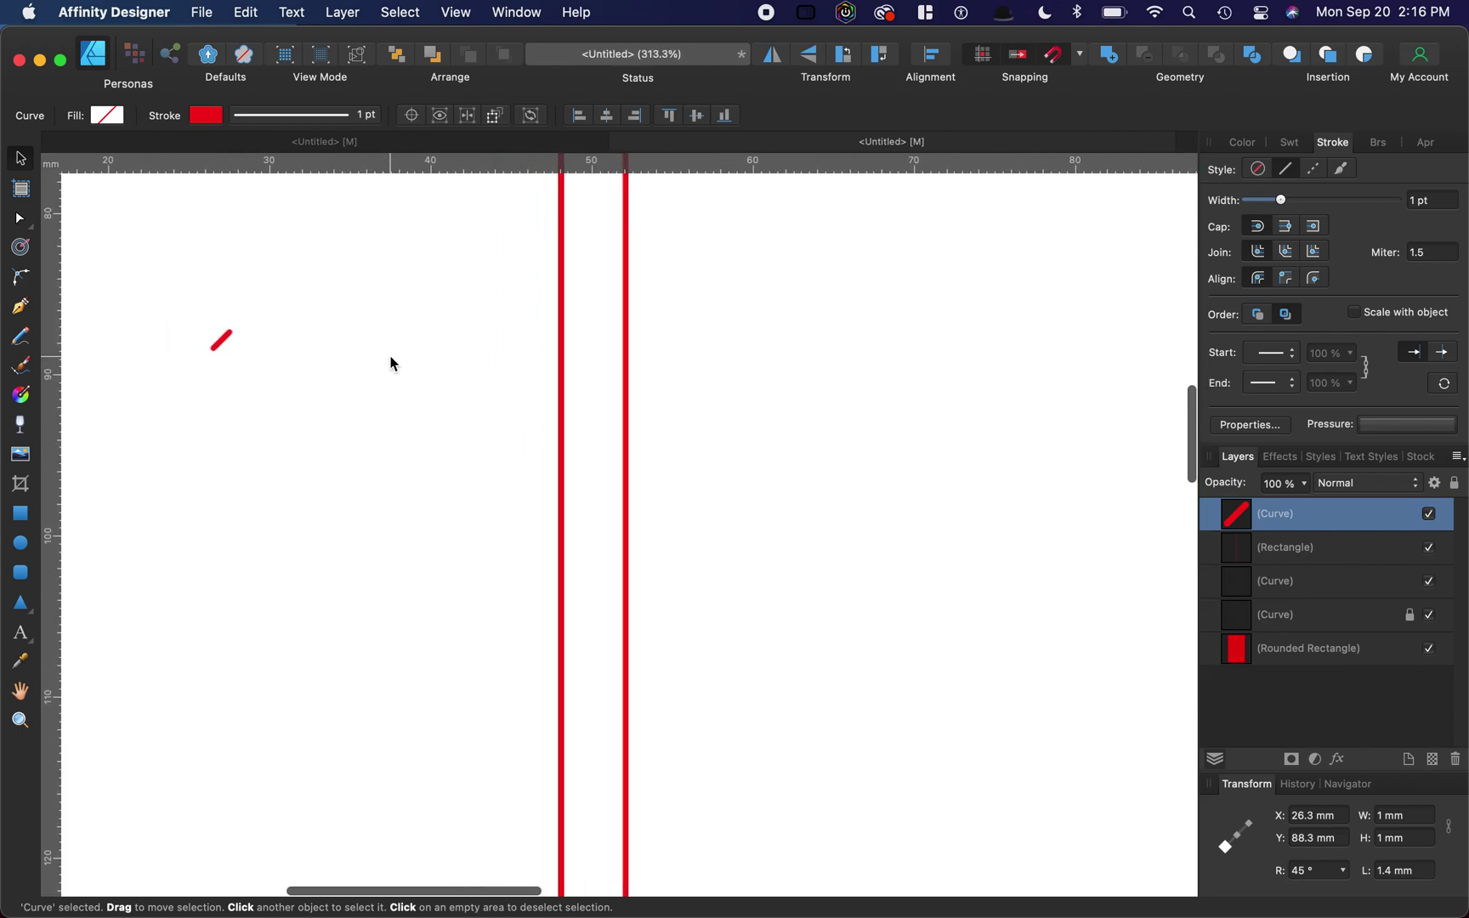
- Give the mark a near-black outline and duplicate it with Cmd+J
left_click(204, 117)
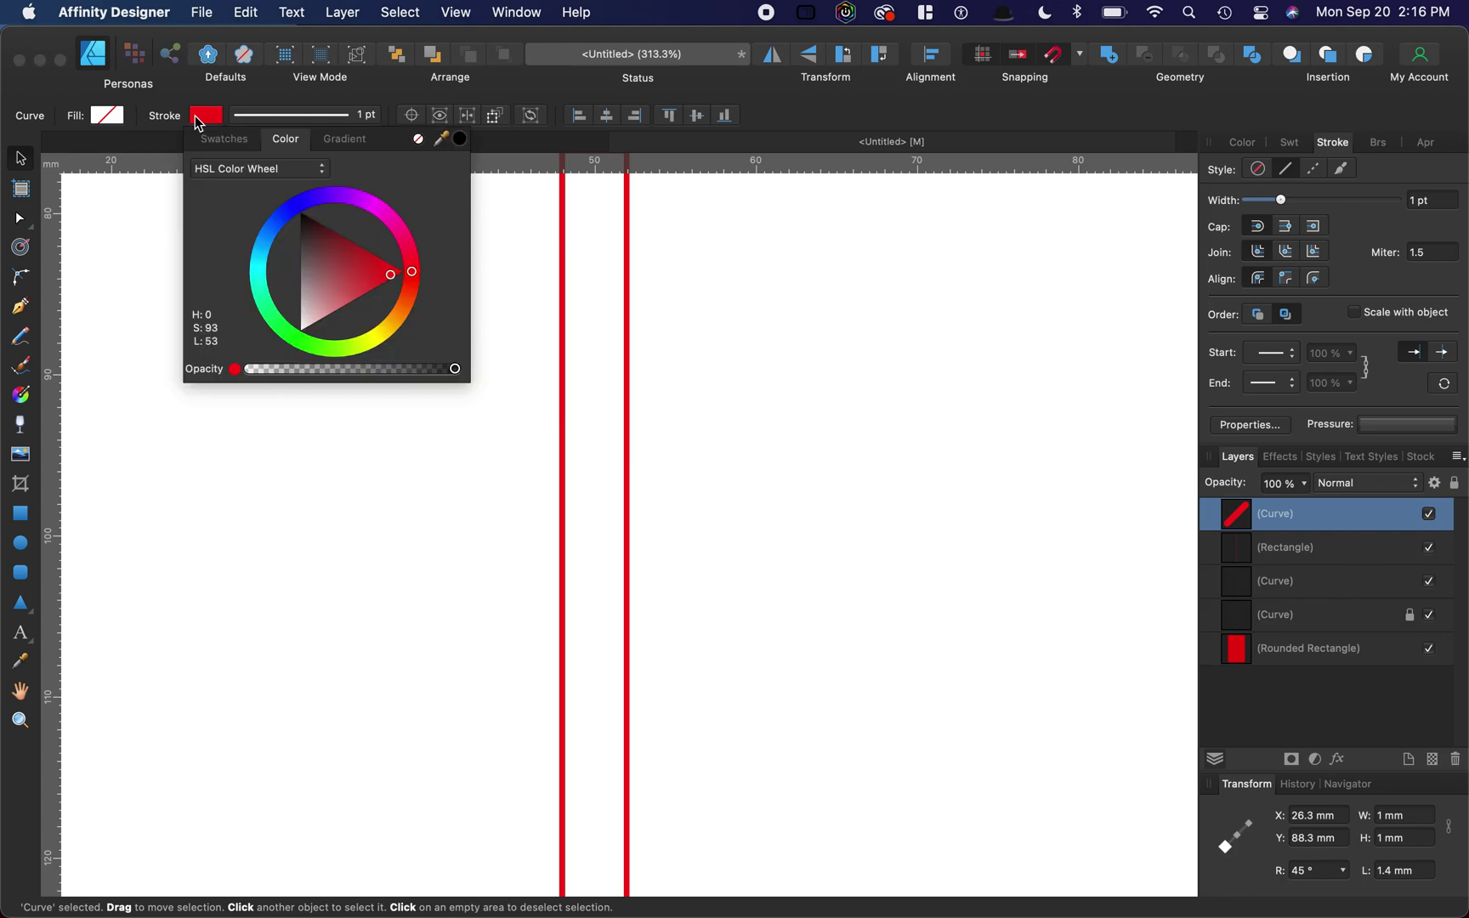
left_click(314, 226)
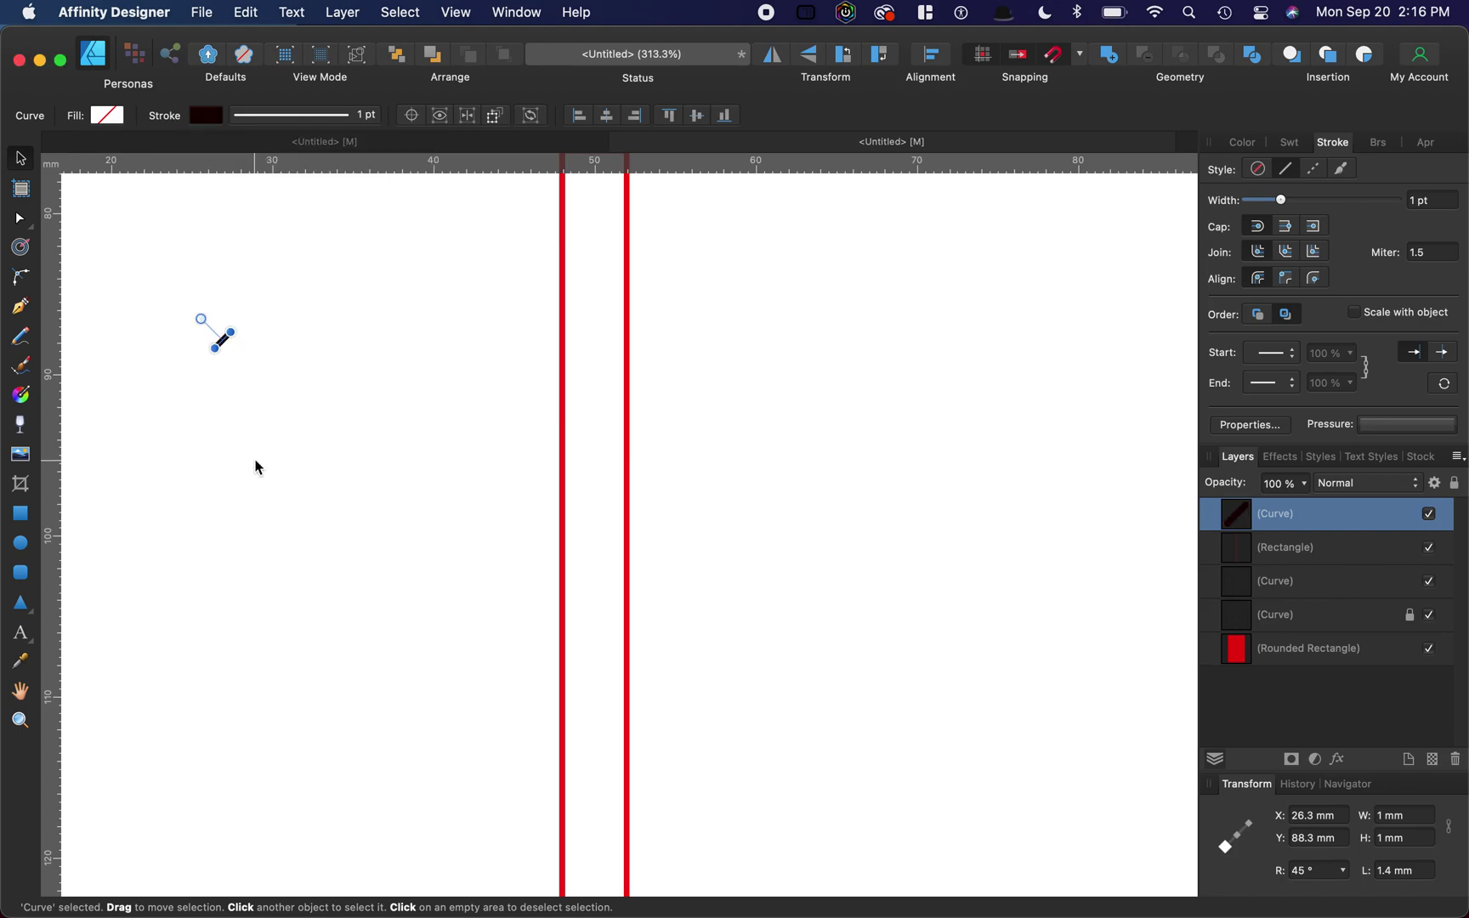
left_click(251, 442)
left_click(226, 338)
key("super+j")
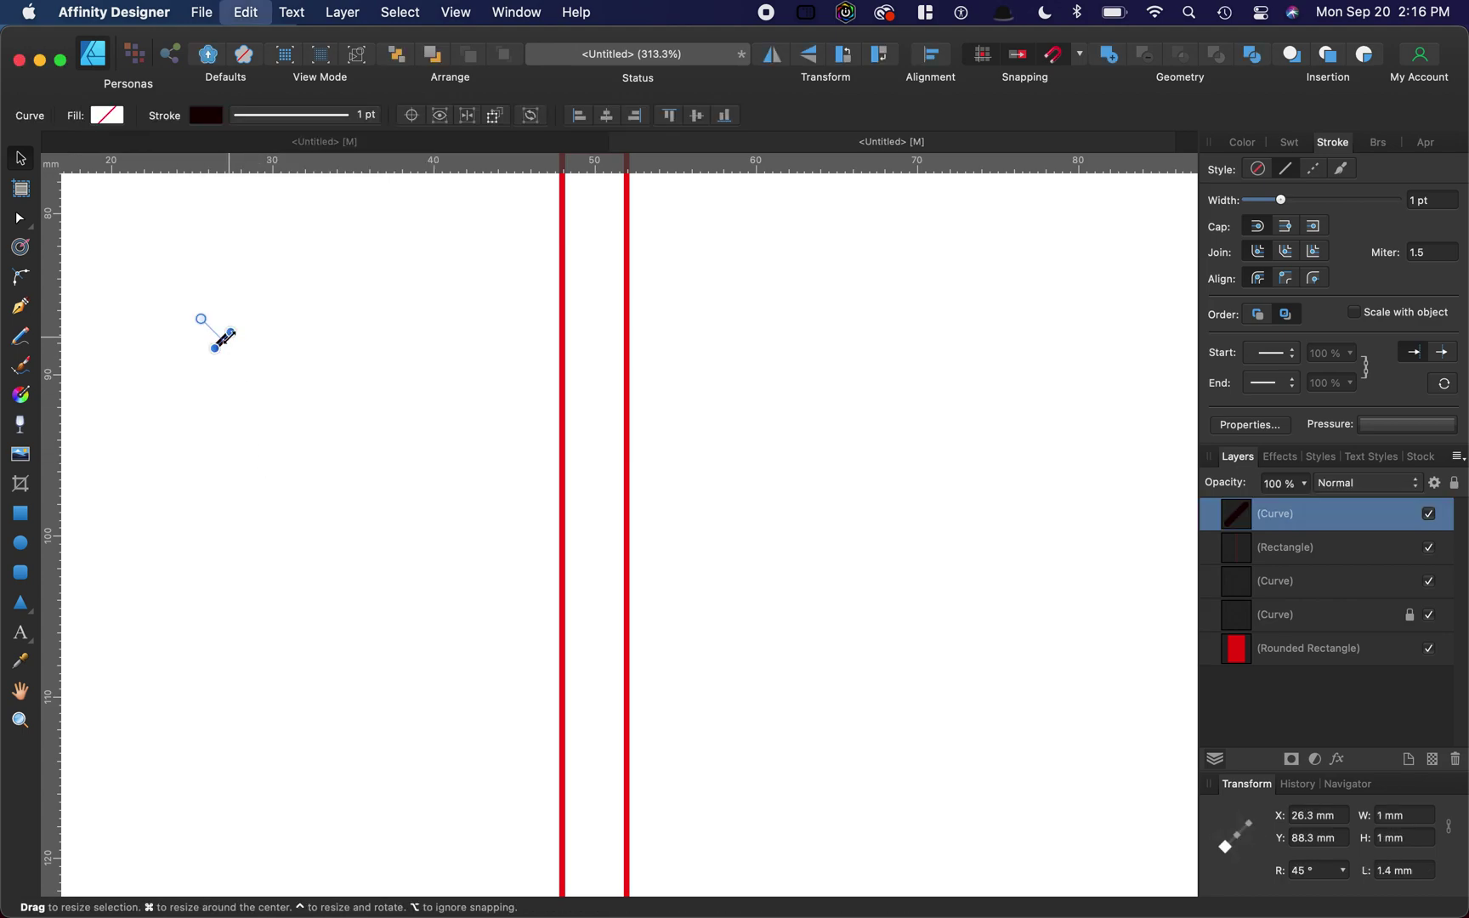
scroll(223, 339, "up", 3)
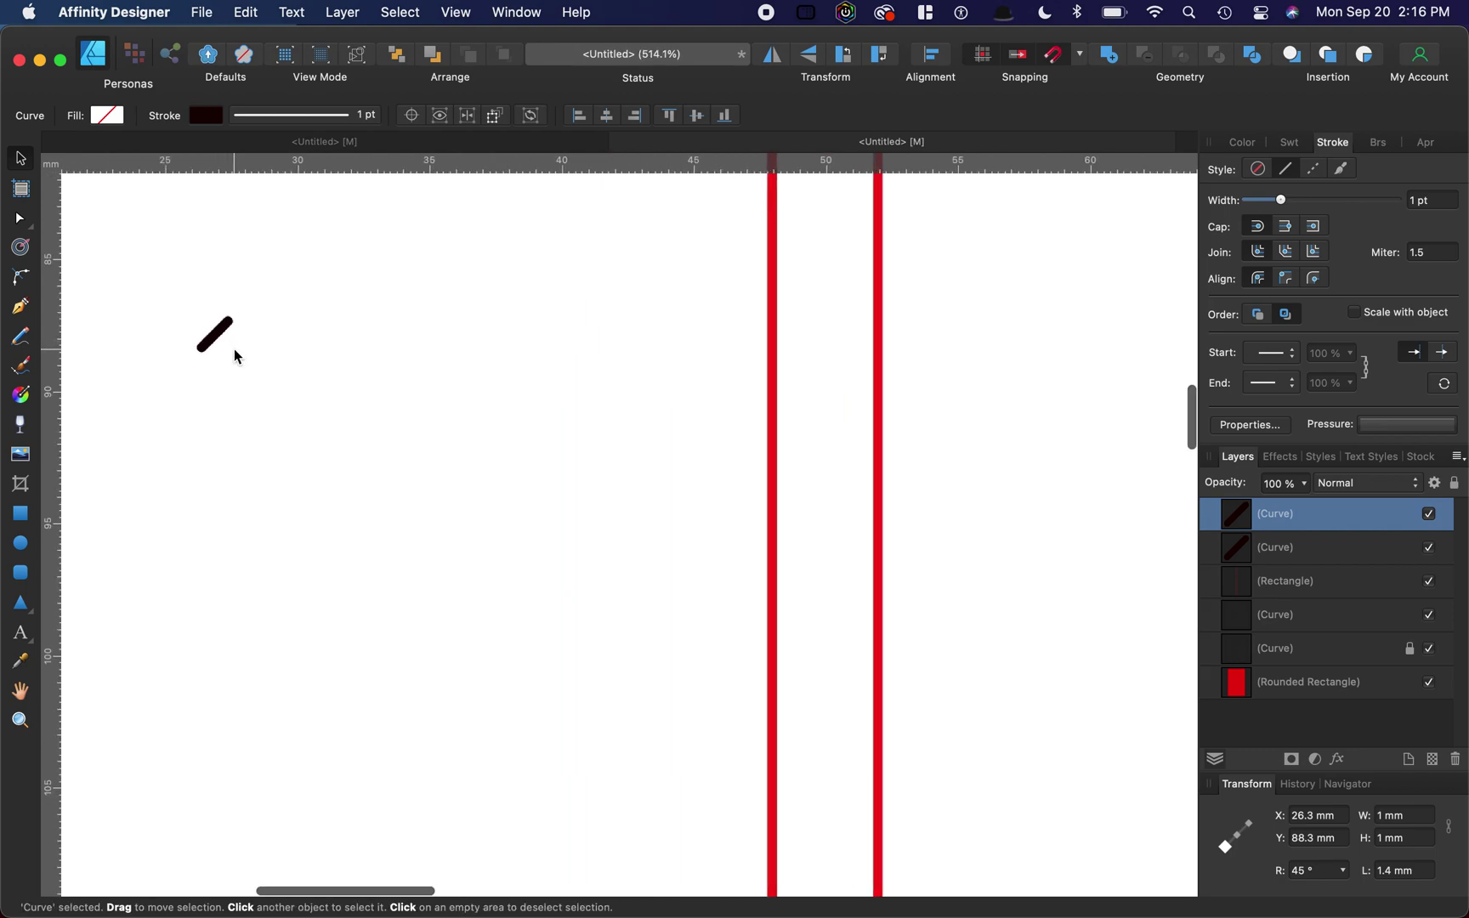
- Drag the duplicate diagonal mark down below the original
left_click(180, 273)
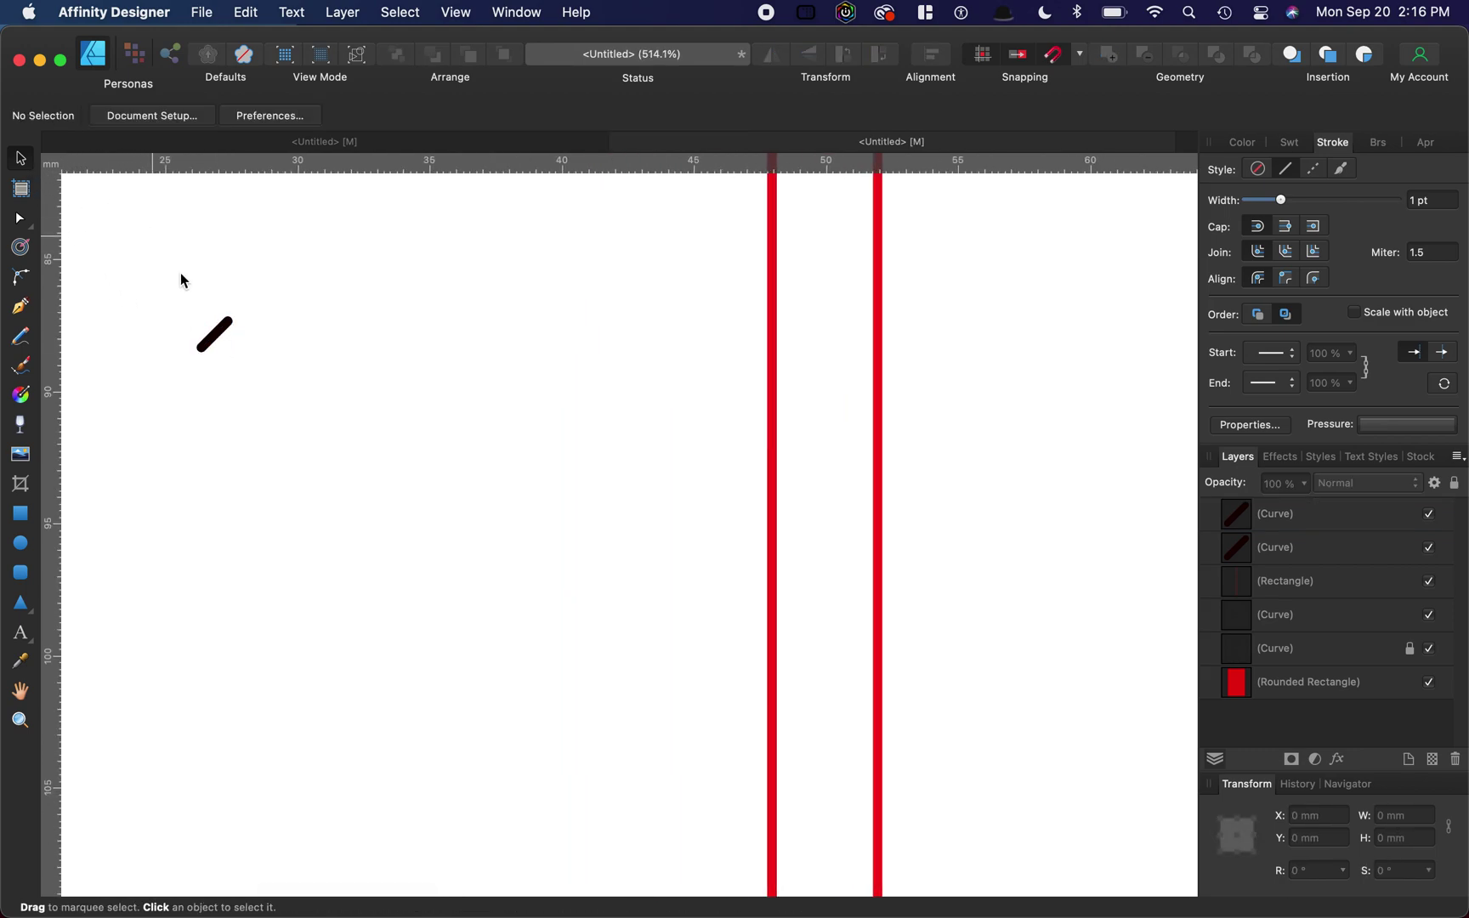
left_click(211, 338)
left_click_drag(214, 340, 218, 421)
left_click(262, 367)
- Draw a temporary vertical Pen line from the upper mark and set its height to 4 mm
left_click(21, 306)
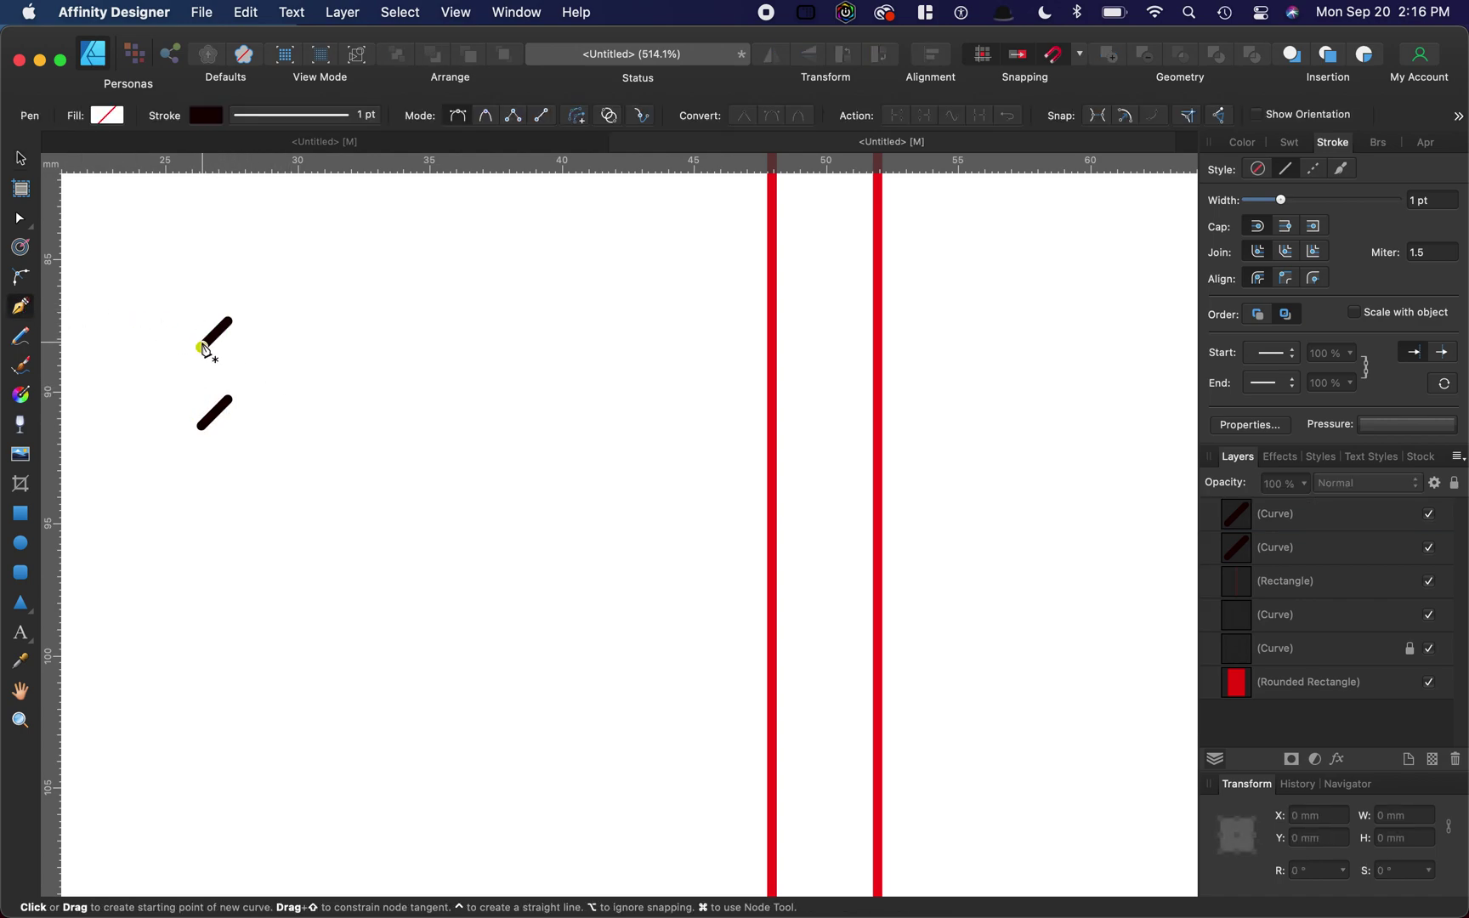
left_click(202, 347)
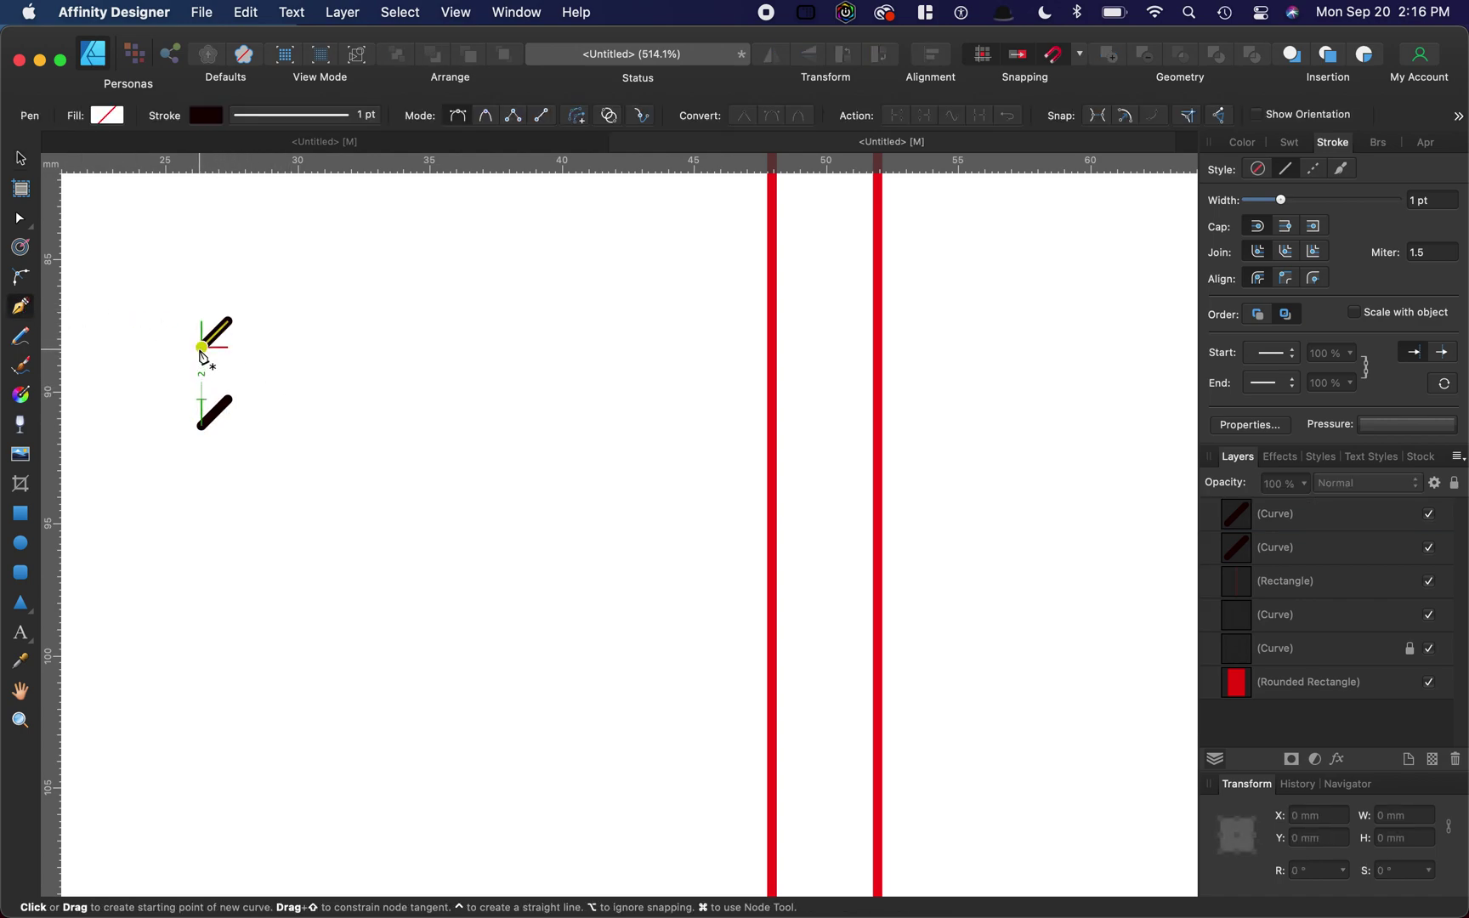
left_click(201, 425)
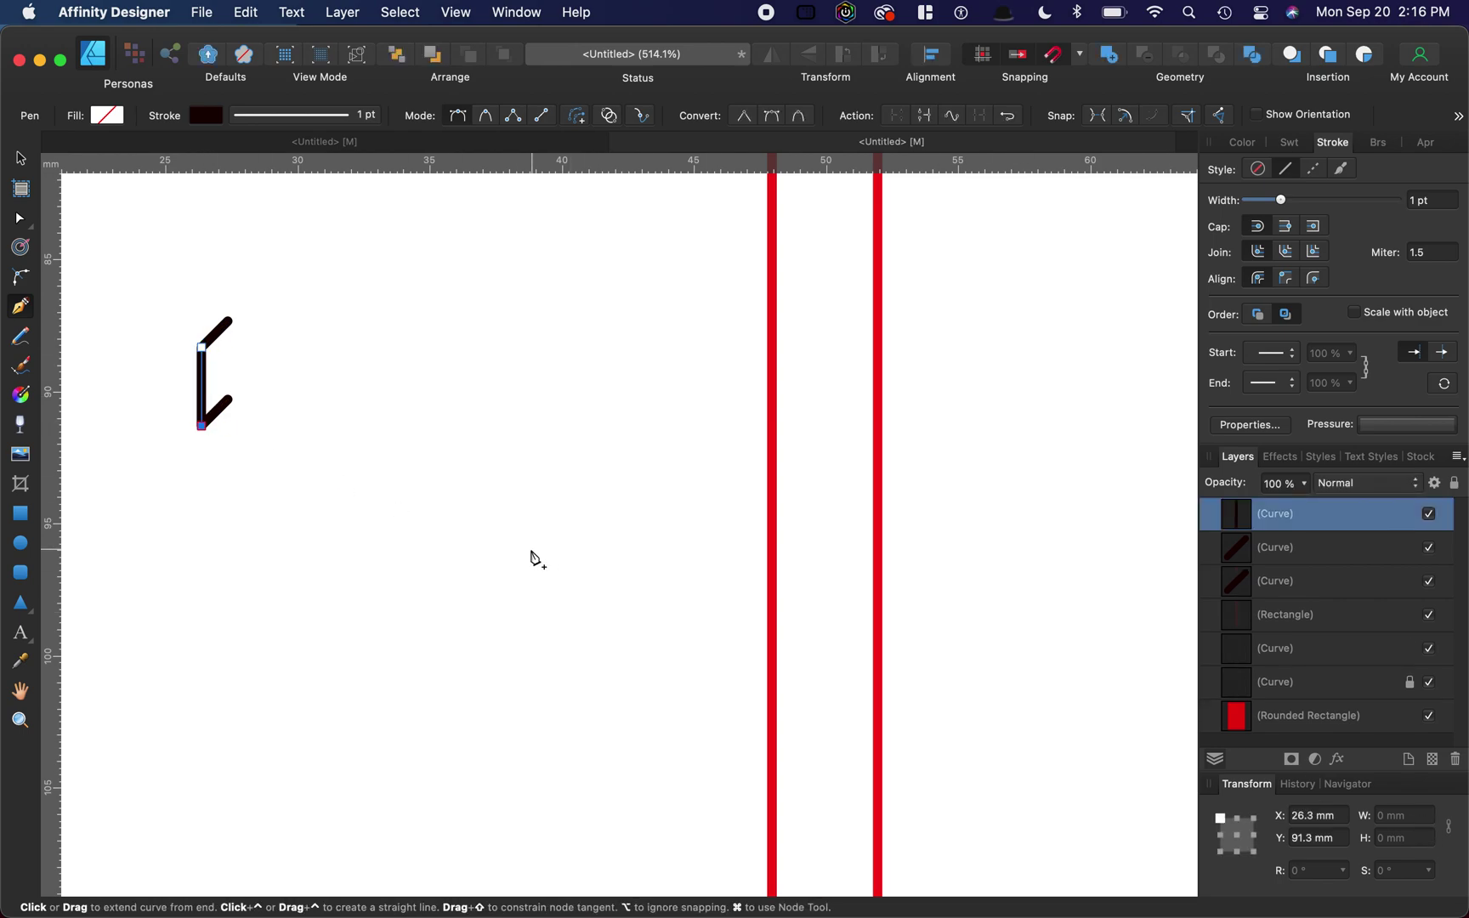
left_click(22, 159)
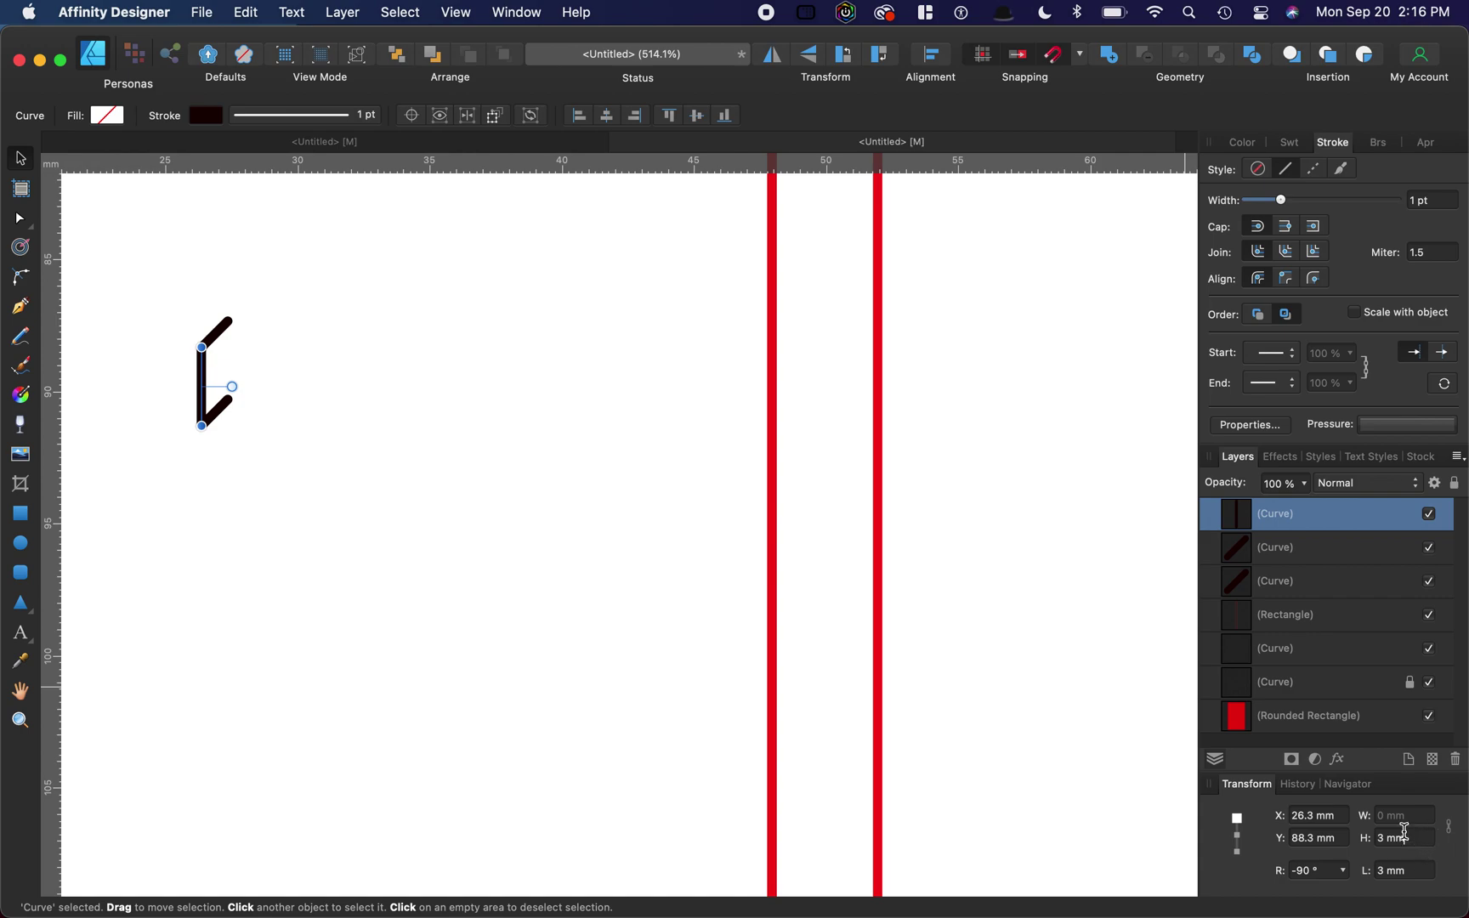
left_click(1404, 832)
type("4")
key("Return")
- Snap the lower mark to the line's bottom end, then delete the temporary line
left_click(206, 282)
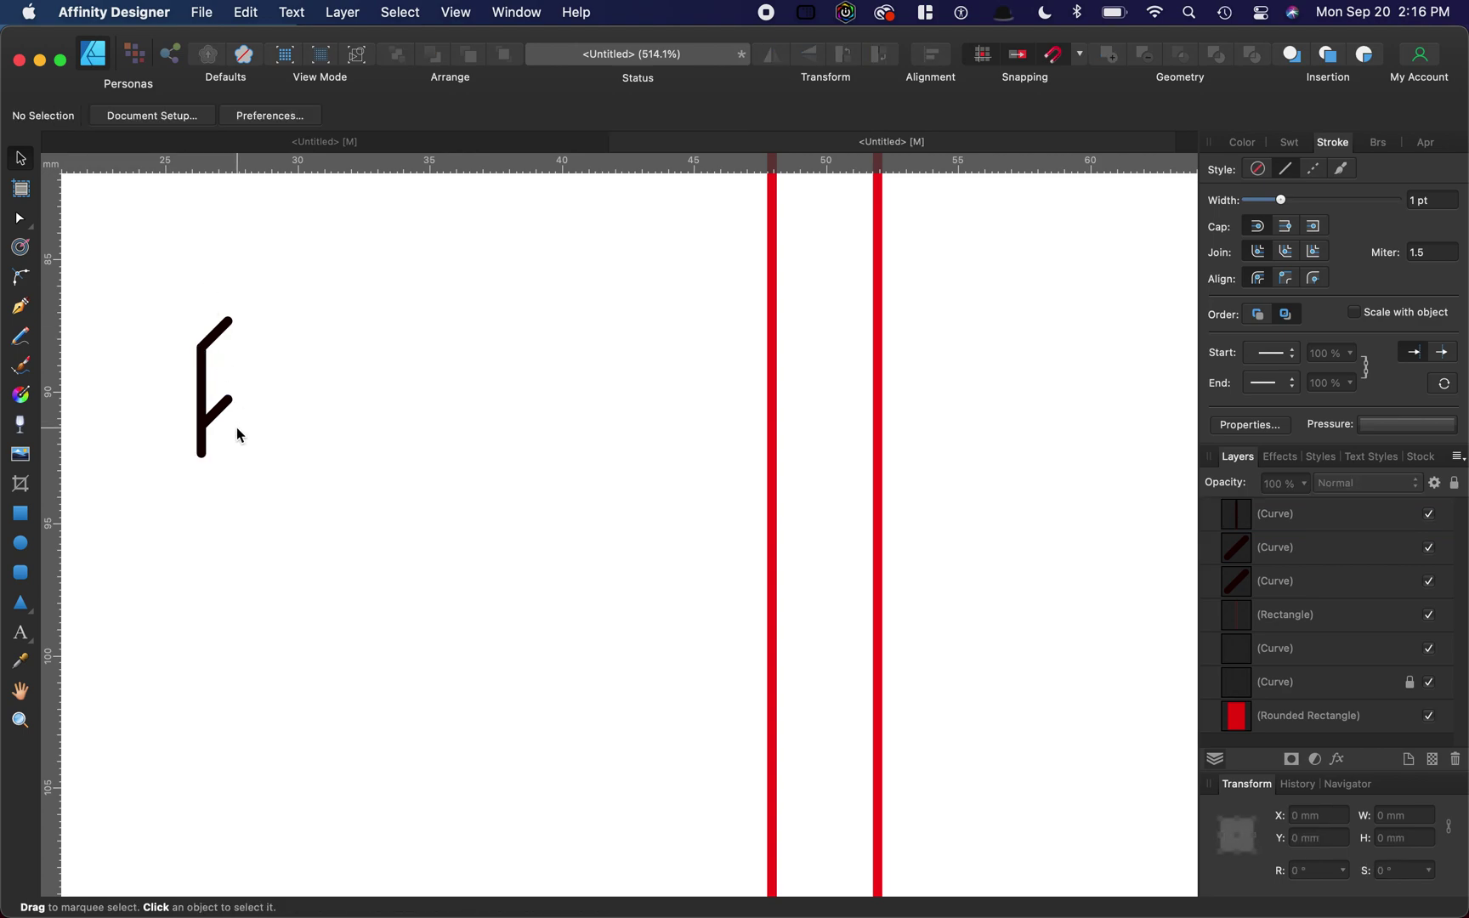
left_click(220, 412)
scroll(220, 407, "up", 4)
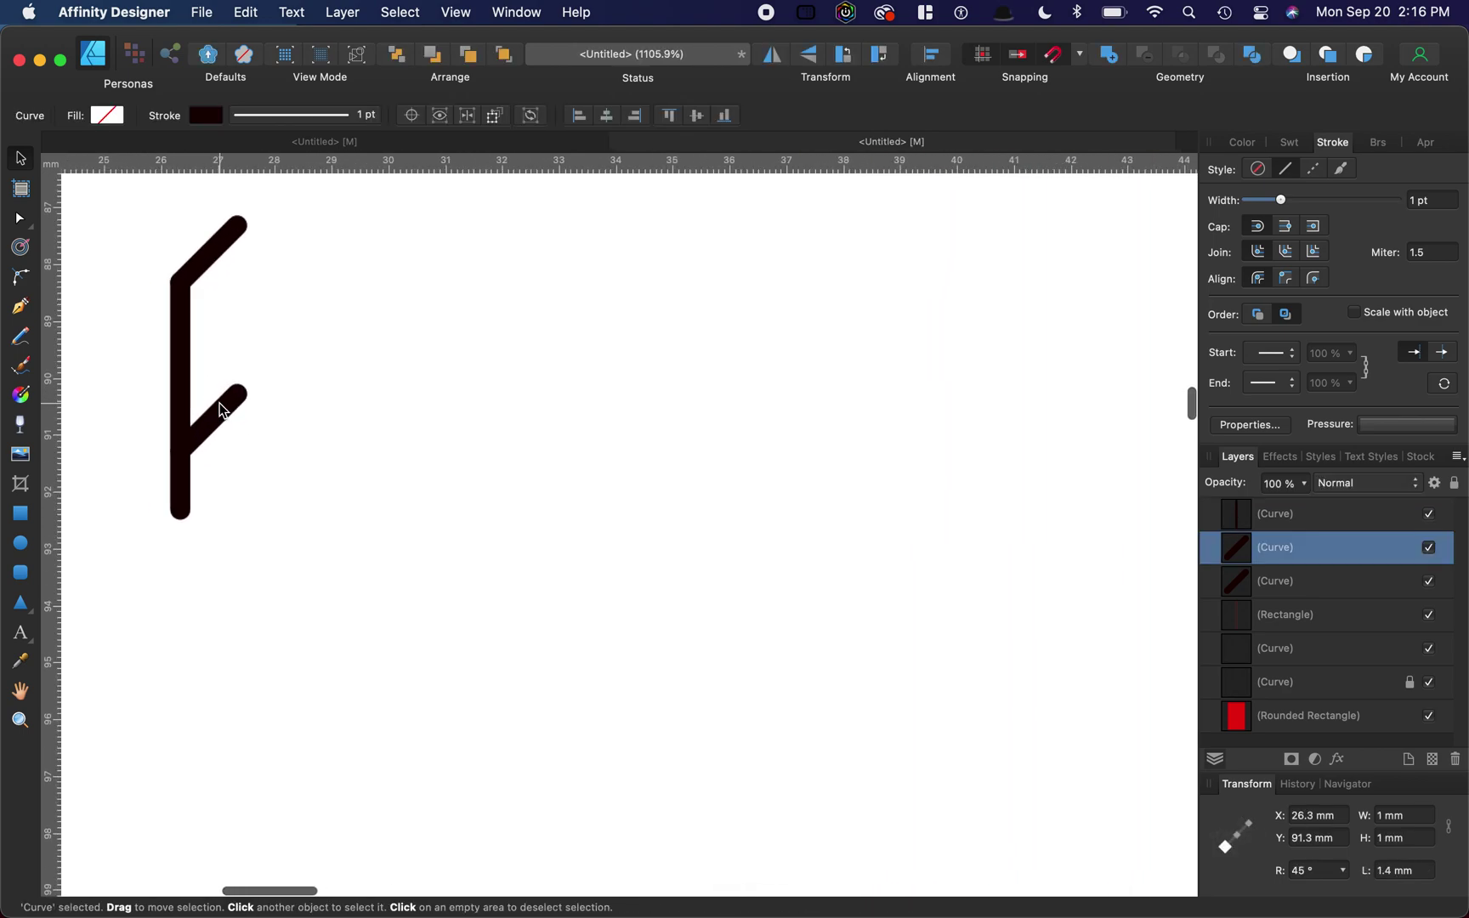
left_click_drag(220, 409, 218, 477)
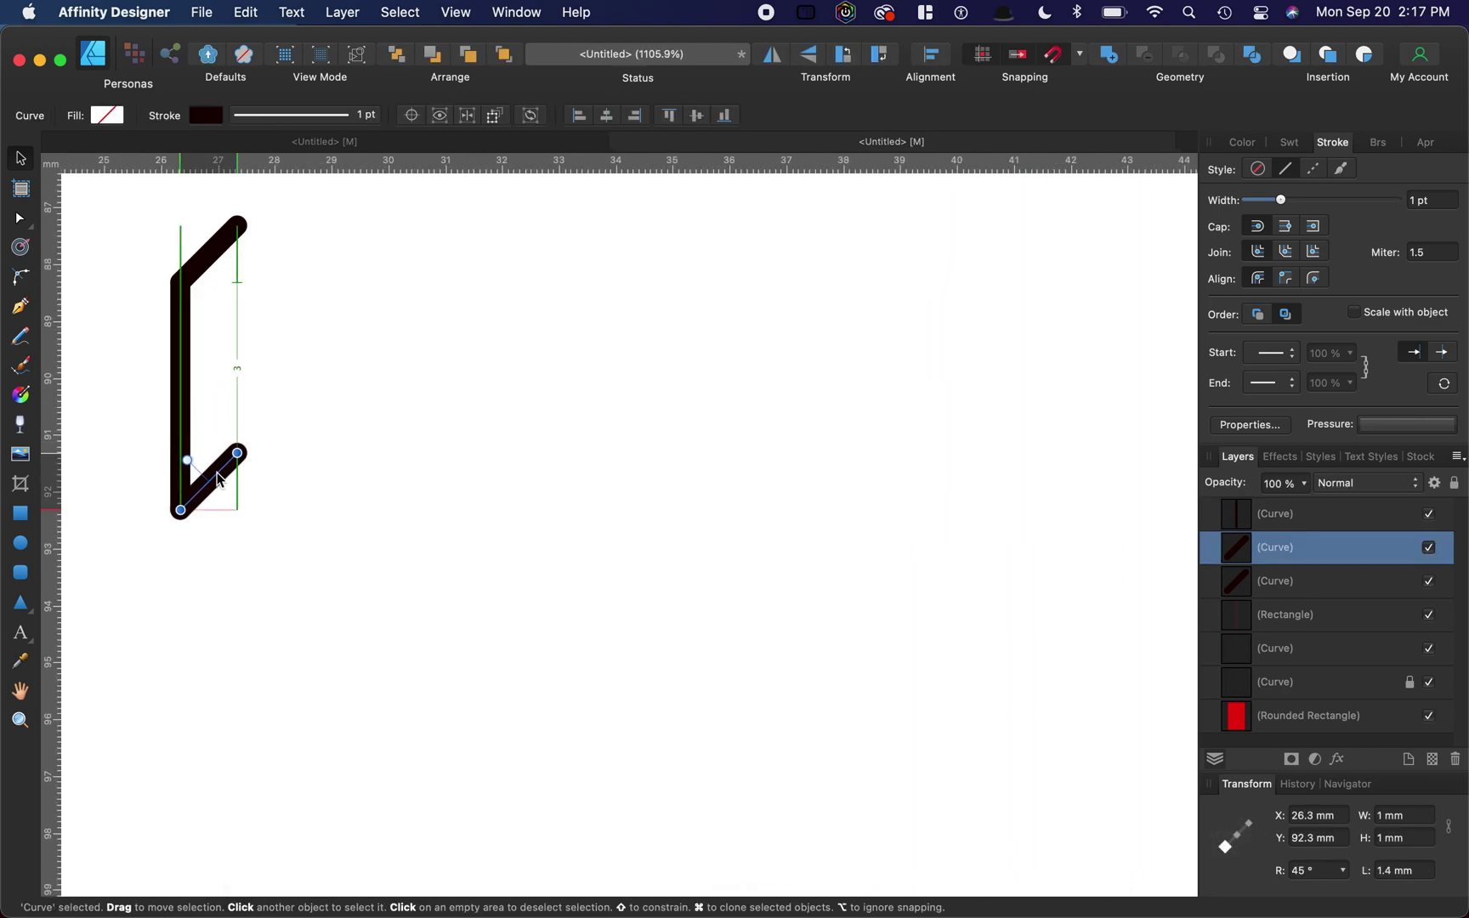
left_click(307, 482)
left_click(179, 406)
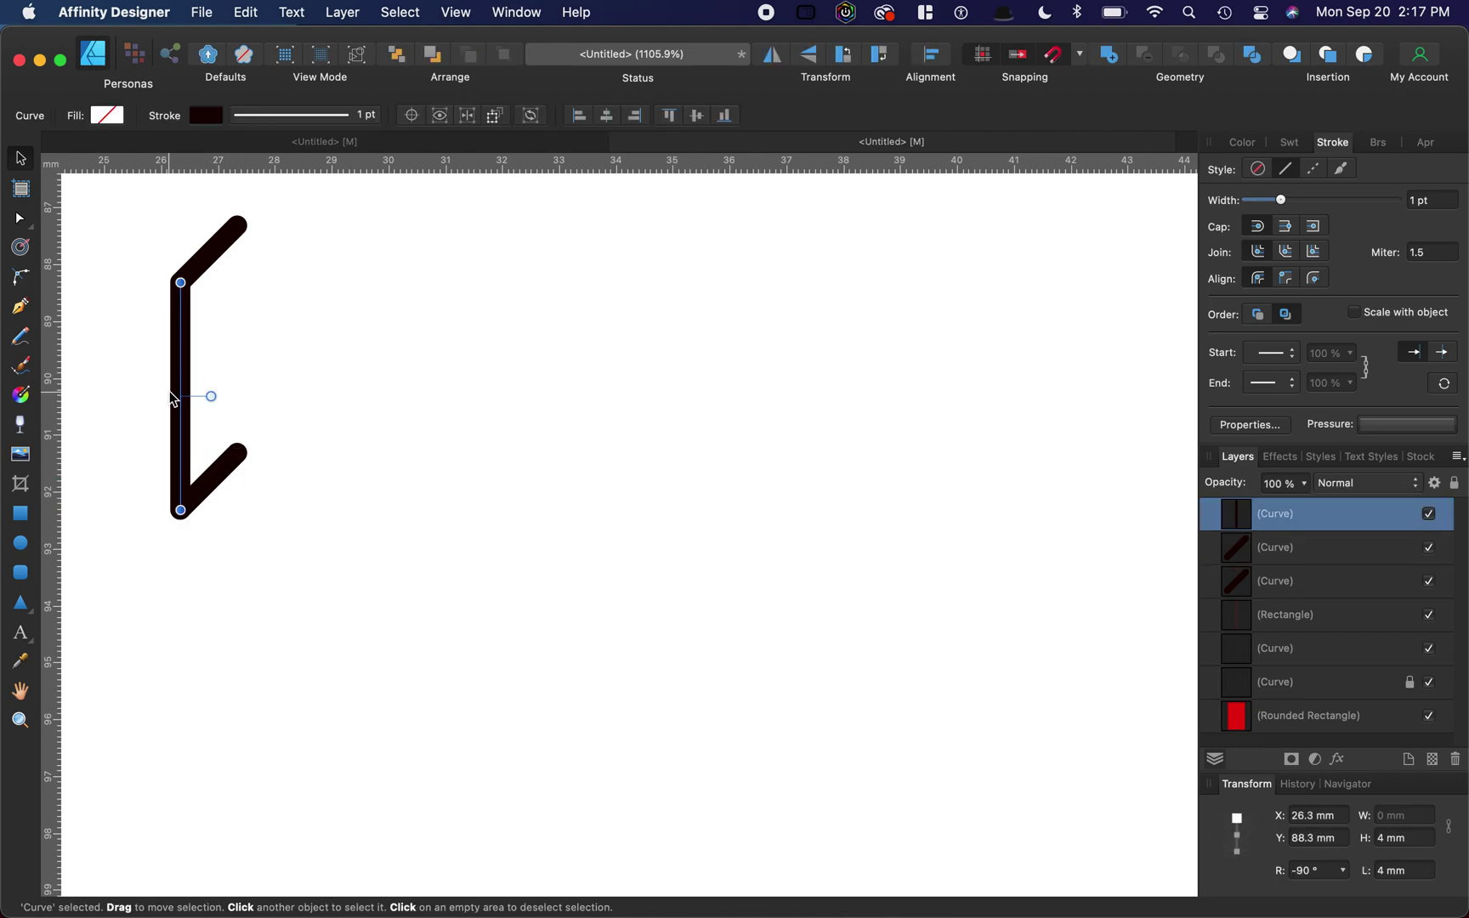
key("Delete")
scroll(170, 394, "down", 5)
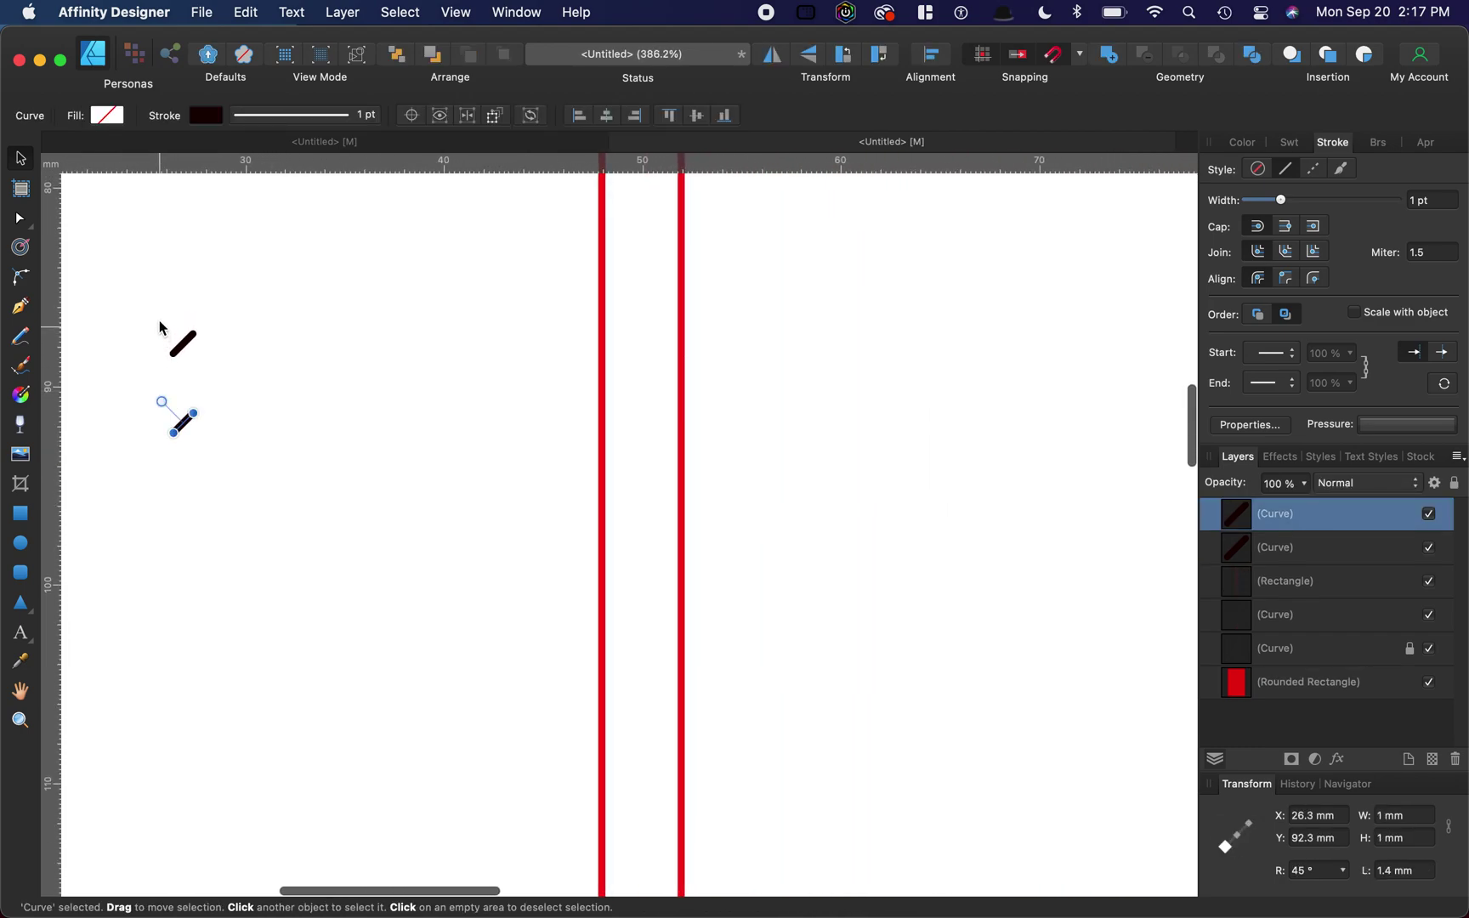
- Clone the two marks downward twice to build a five-mark column
left_click_drag(156, 317, 217, 462)
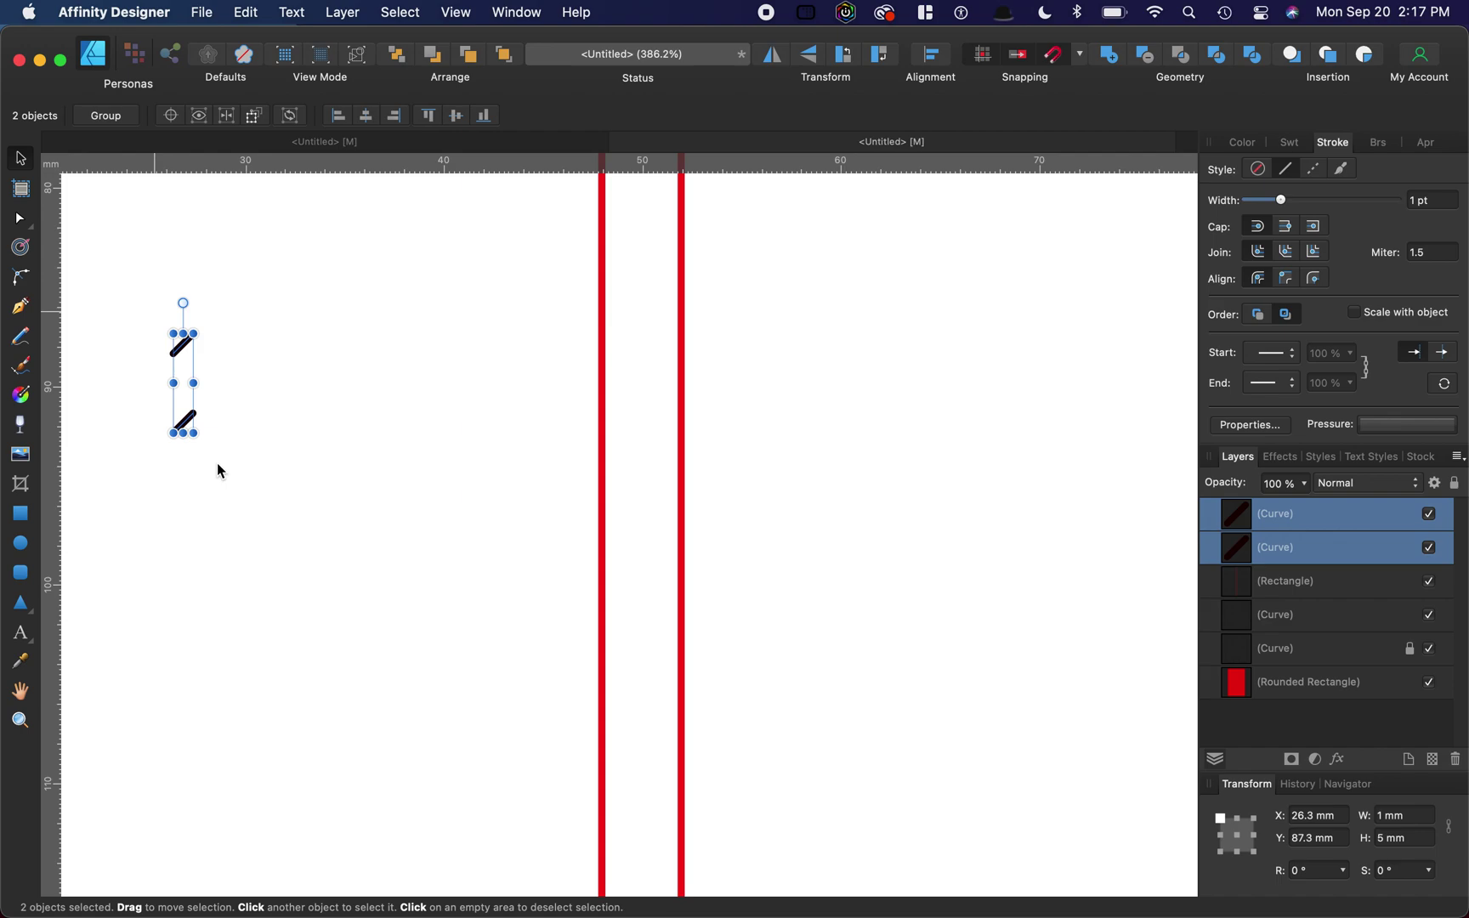
left_click_drag(185, 402, 182, 477)
left_click(279, 448)
left_click_drag(133, 308, 248, 568)
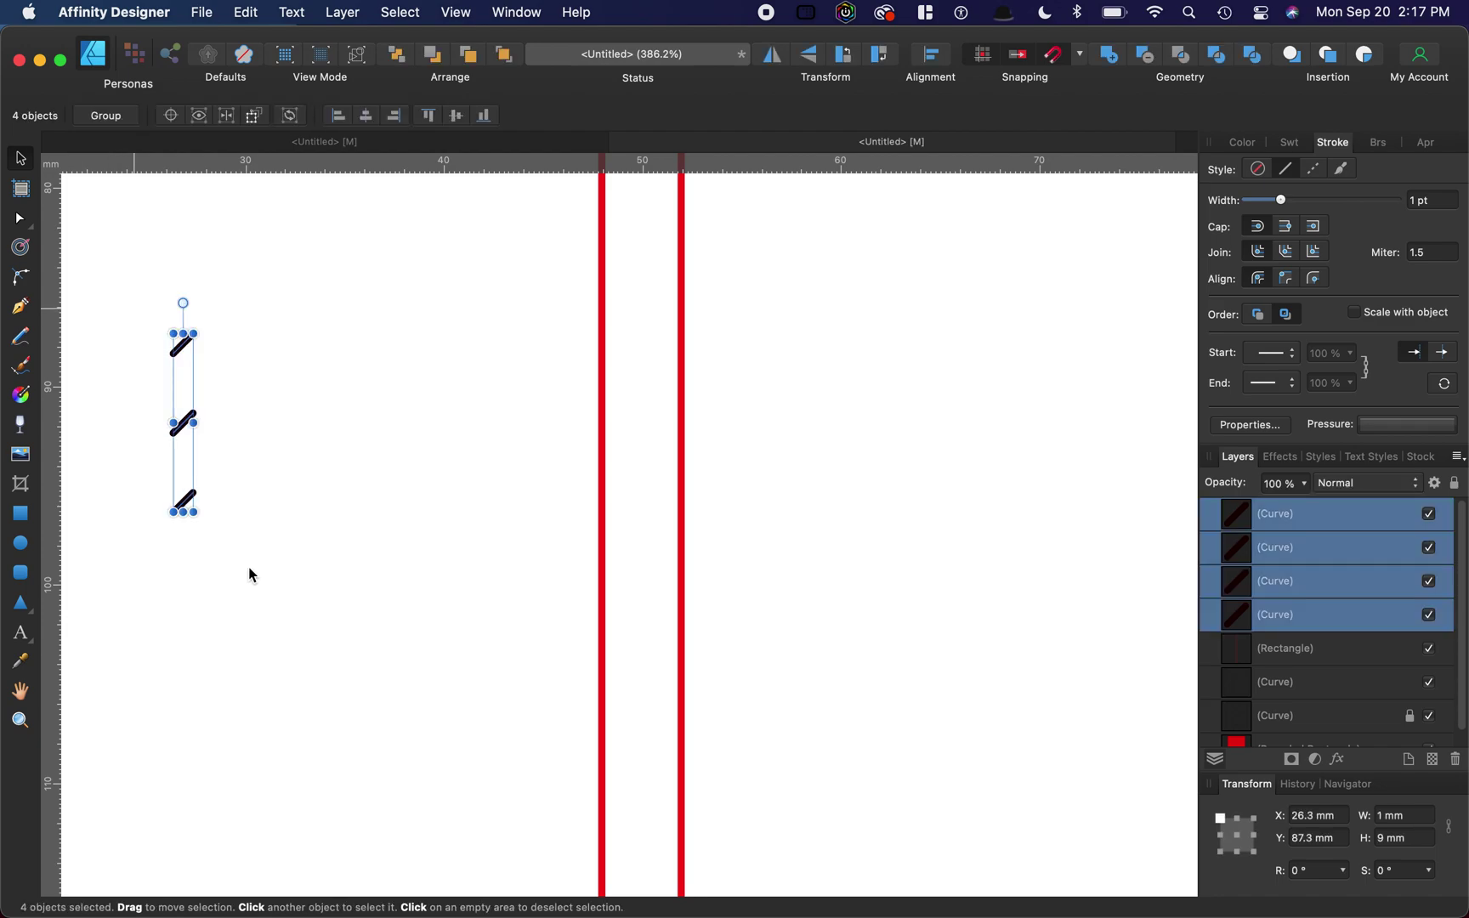
left_click_drag(179, 438, 187, 600)
left_click(254, 561)
- Snap the whole column of marks onto the red strip's right edge
scroll(253, 561, "down", 3)
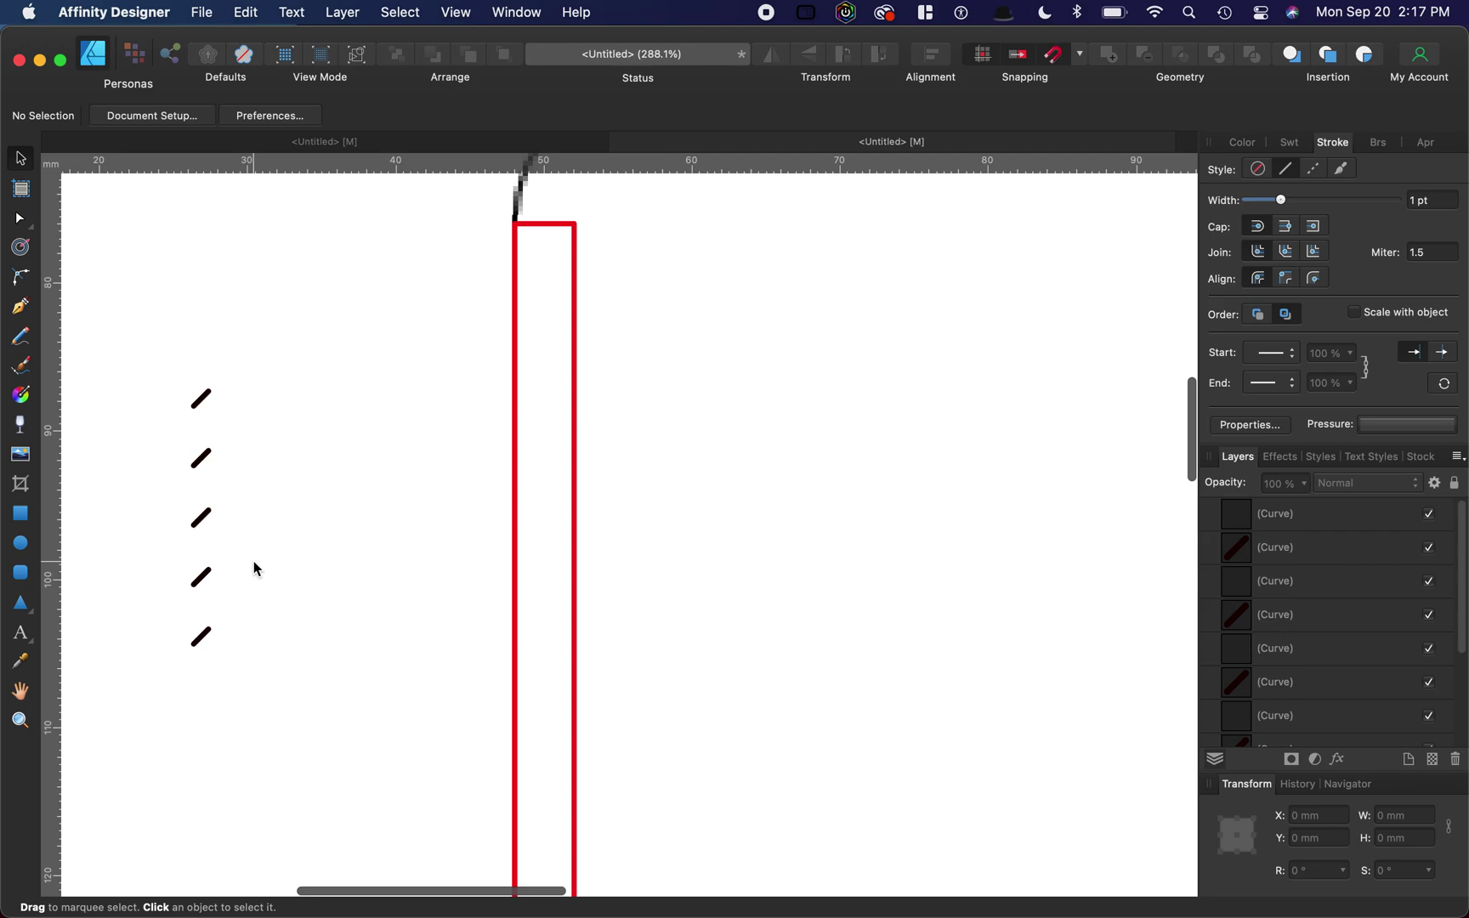
scroll(154, 311, "down", 3)
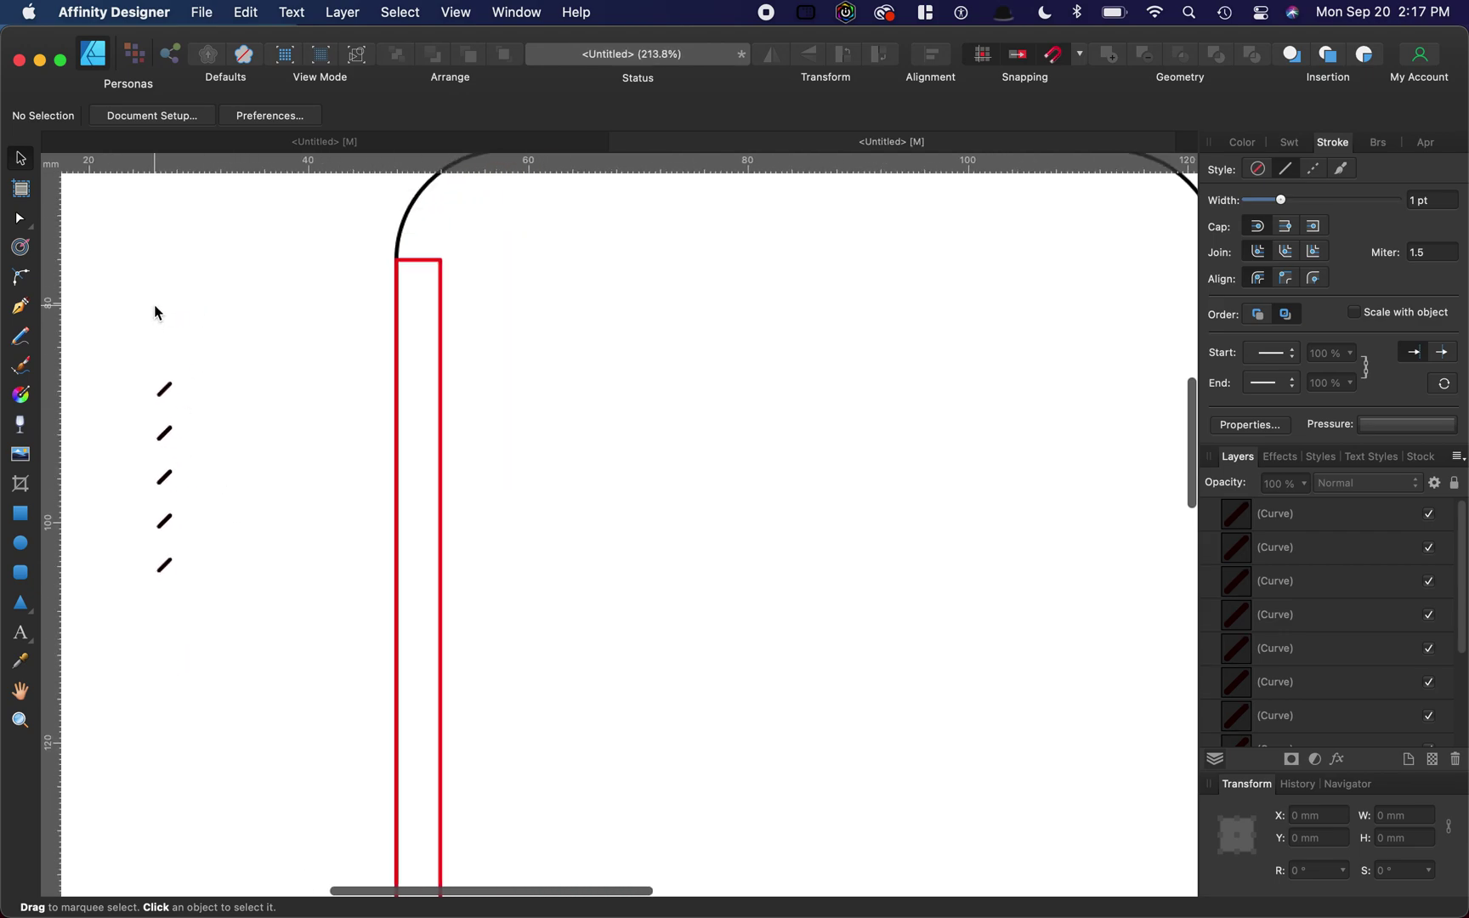
left_click_drag(133, 333, 299, 668)
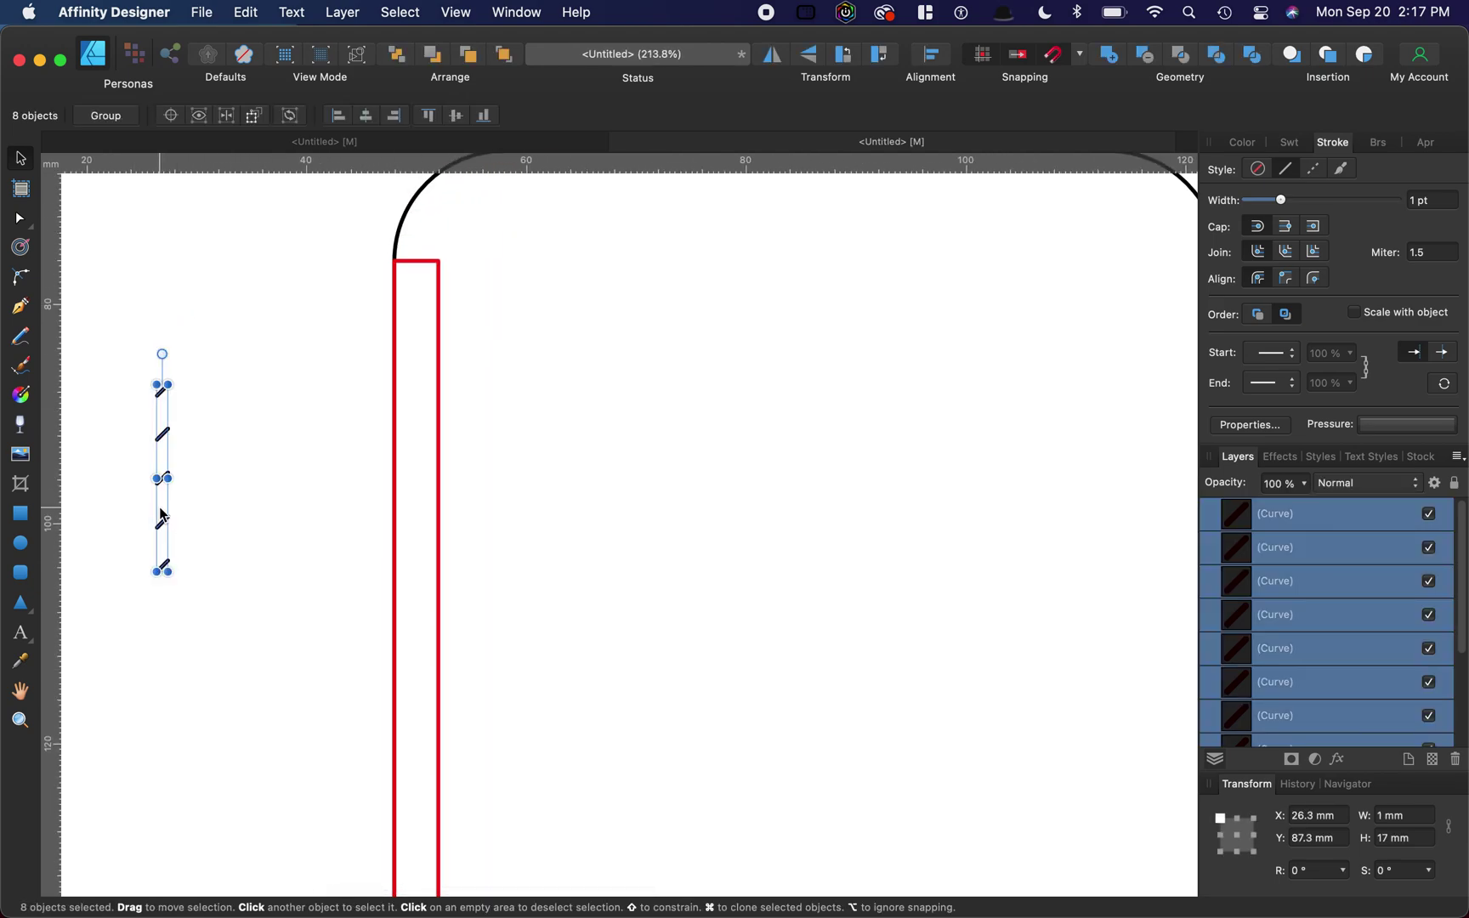
left_click_drag(161, 515, 376, 494)
left_click_drag(507, 421, 438, 390)
left_click(510, 390)
- Lay the pocket piece over the card-holder body
scroll(511, 390, "down", 5)
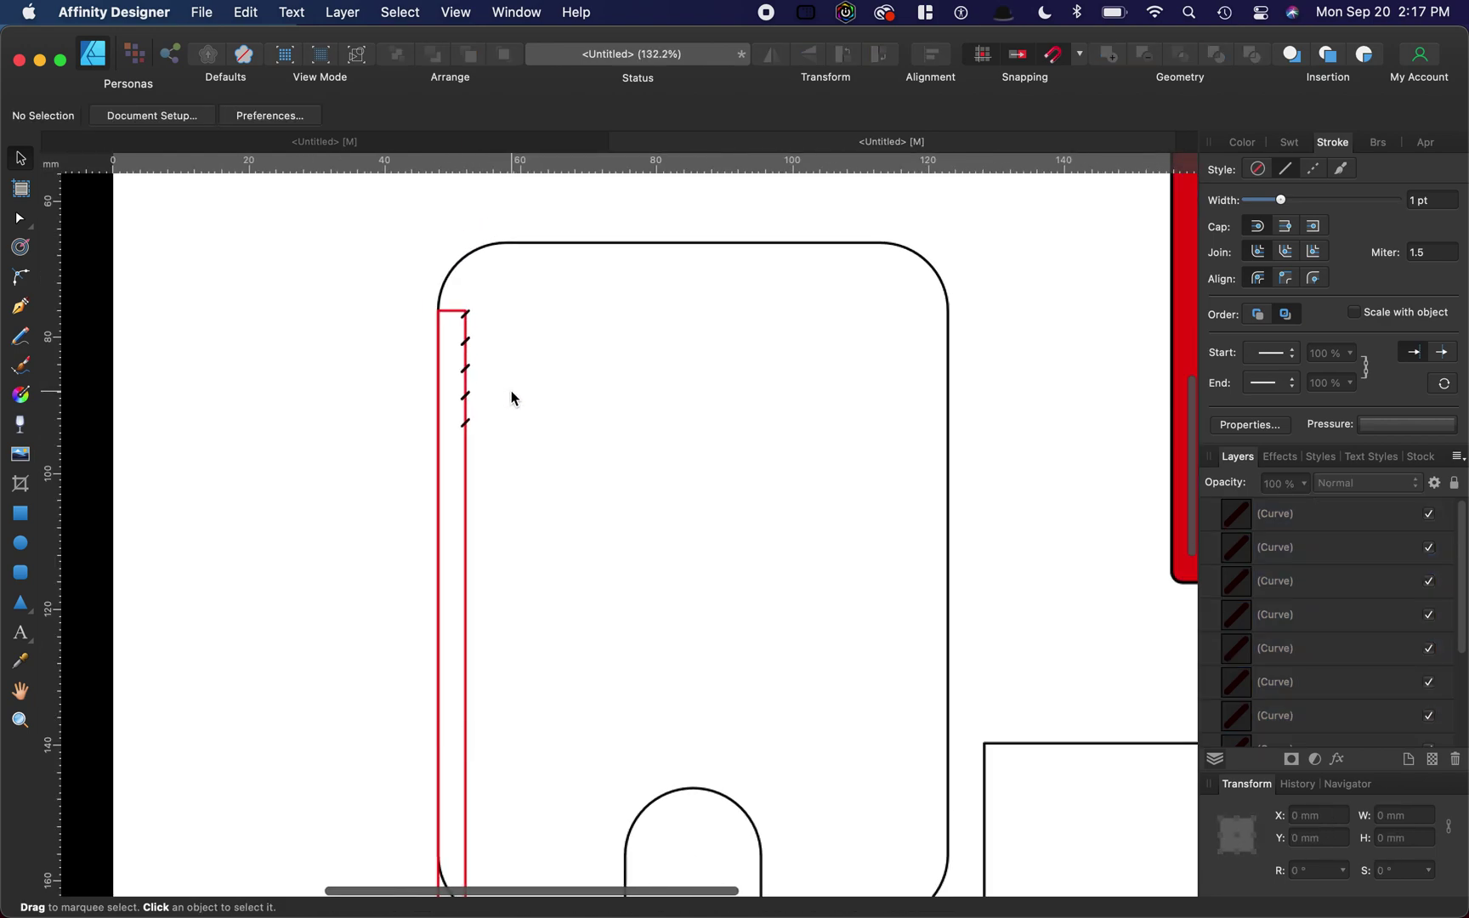
scroll(511, 392, "down", 3)
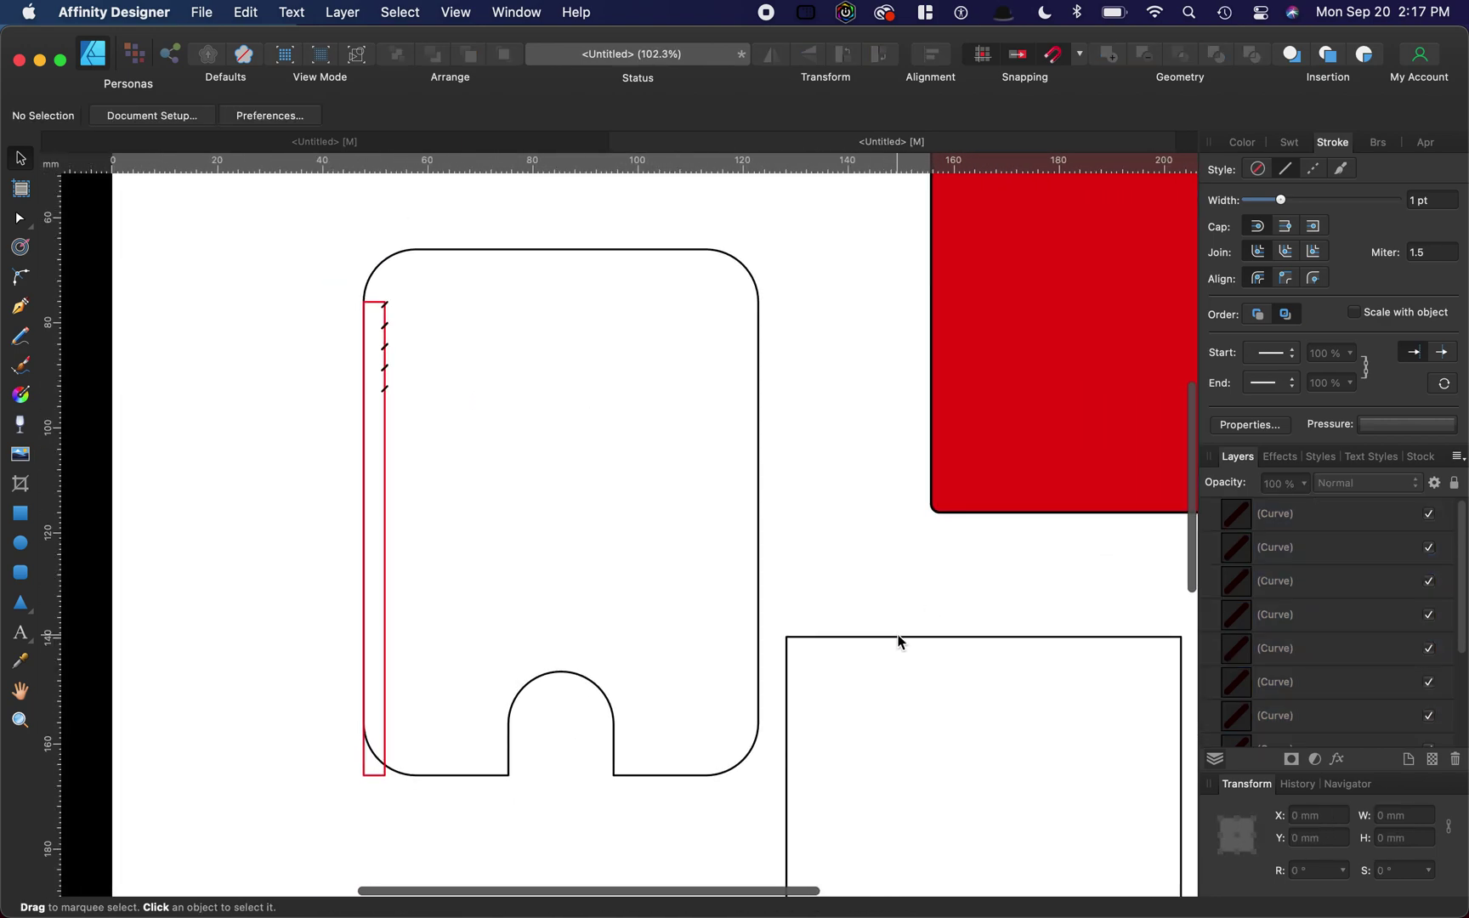
left_click_drag(902, 722, 472, 432)
scroll(481, 341, "up", 5)
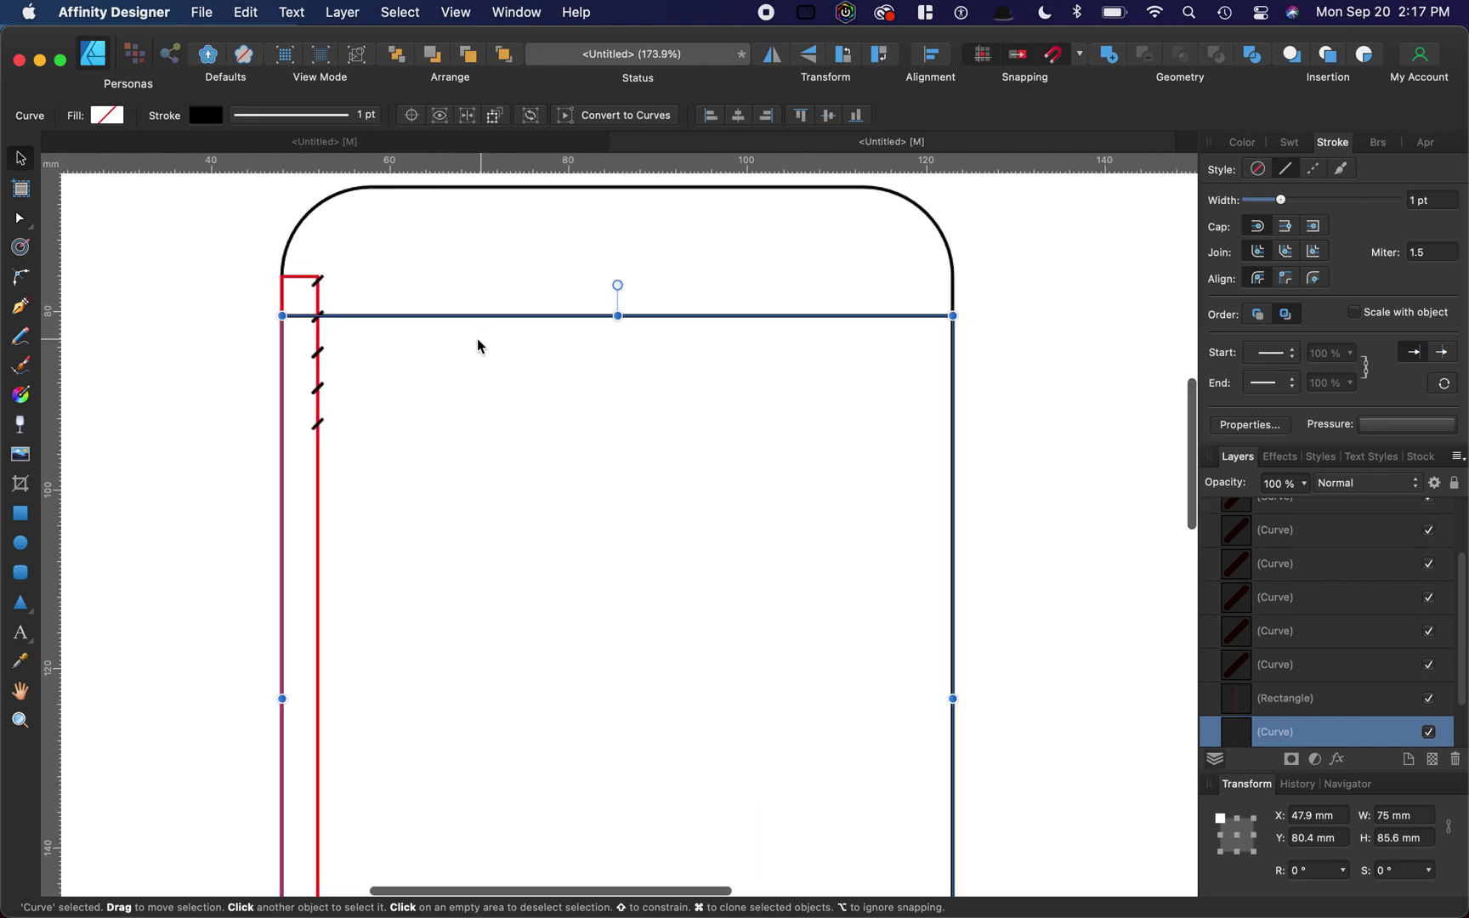
scroll(332, 313, "up", 5)
left_click(327, 311)
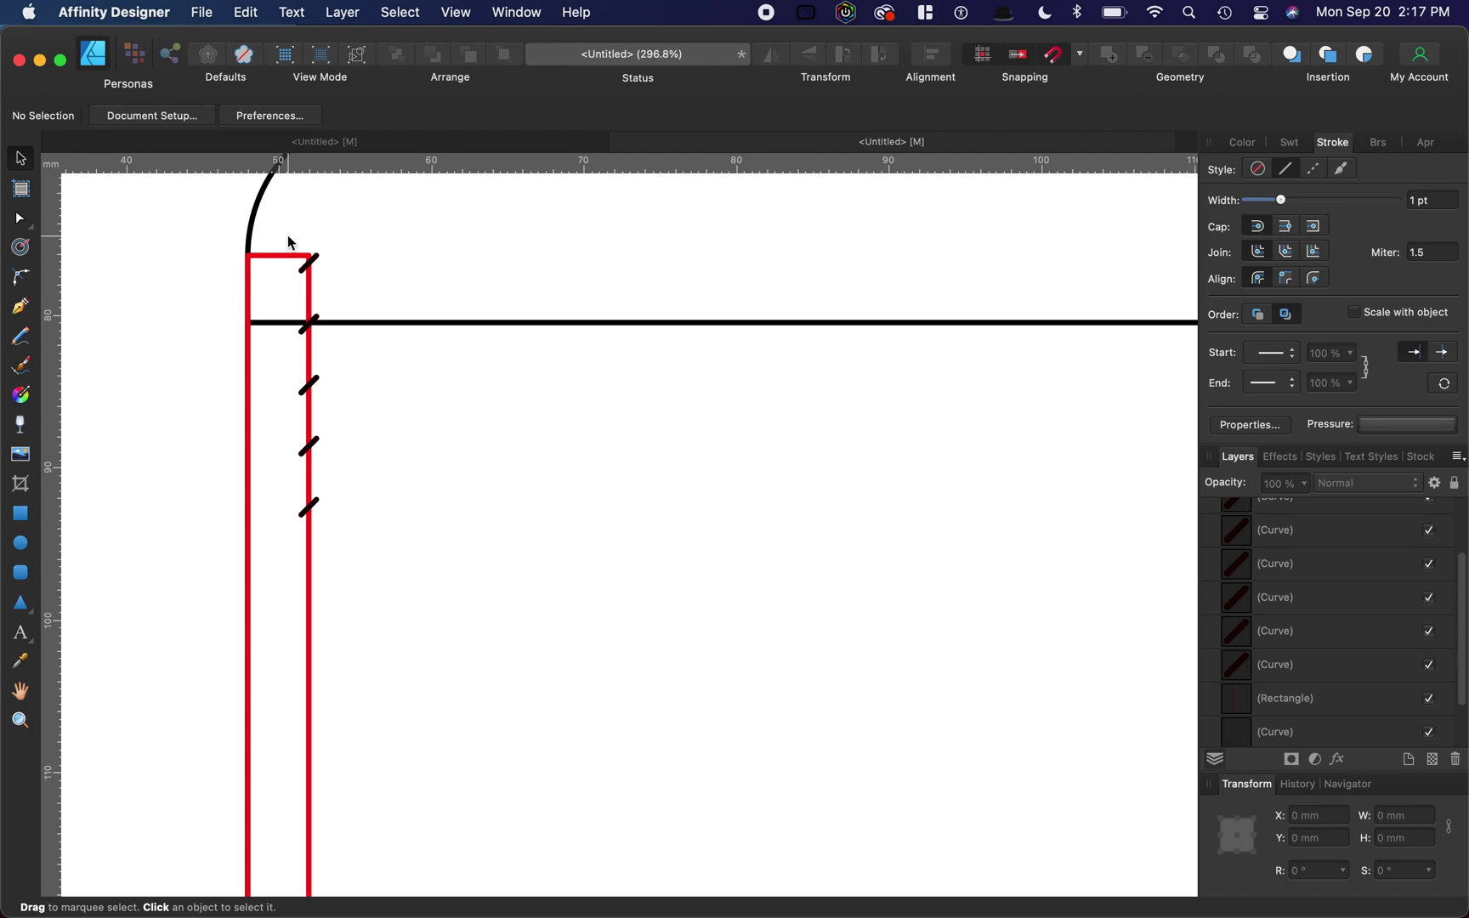
- Shift the stitch-mark column about 2 mm lower down the red strip
left_click_drag(285, 234, 400, 541)
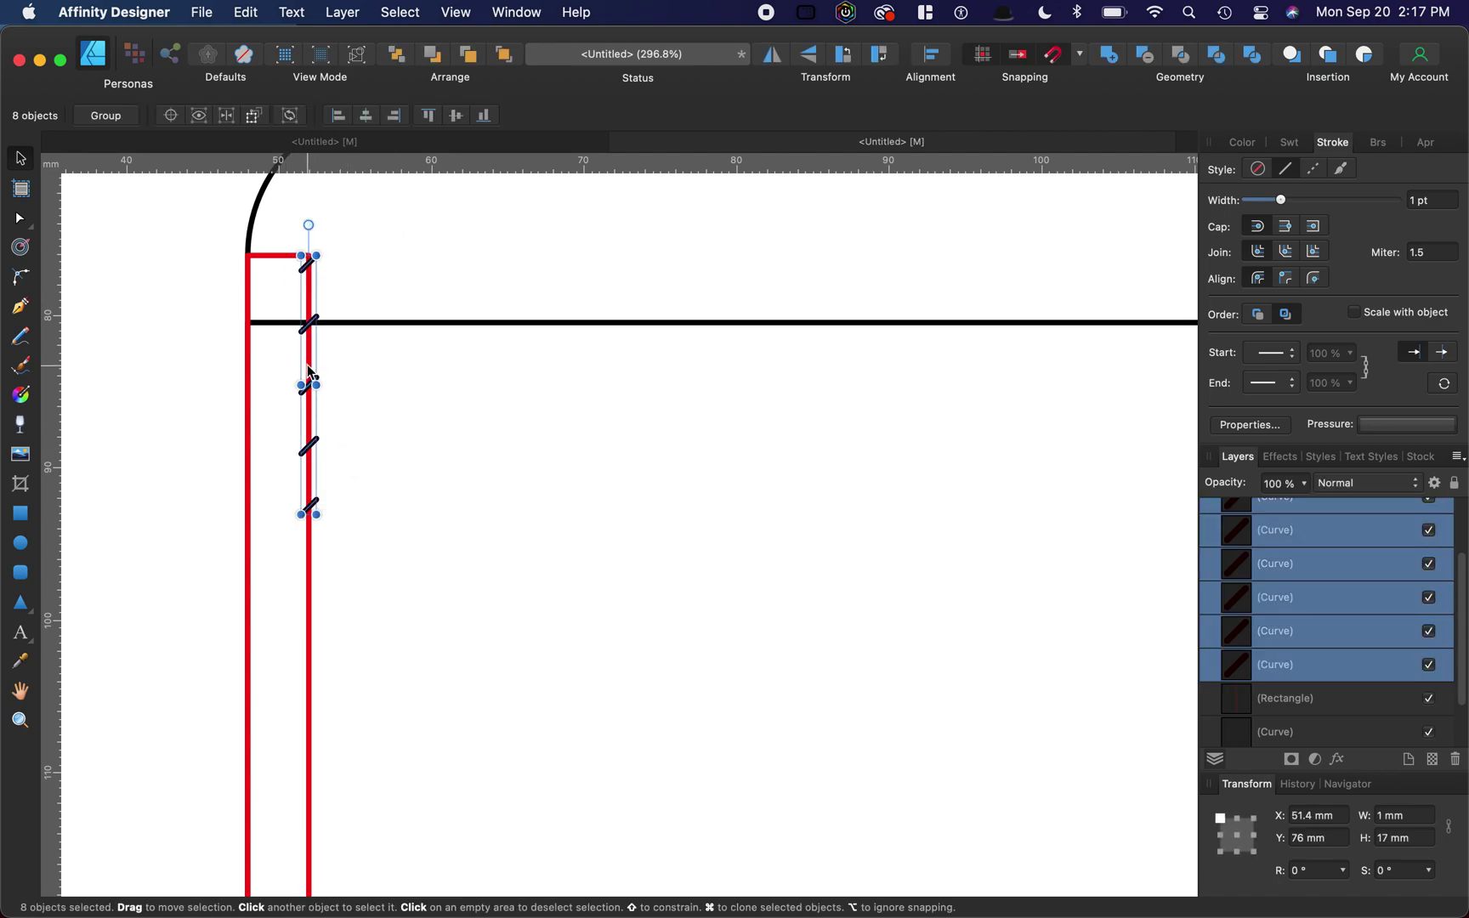
left_click_drag(310, 371, 308, 396)
left_click(371, 384)
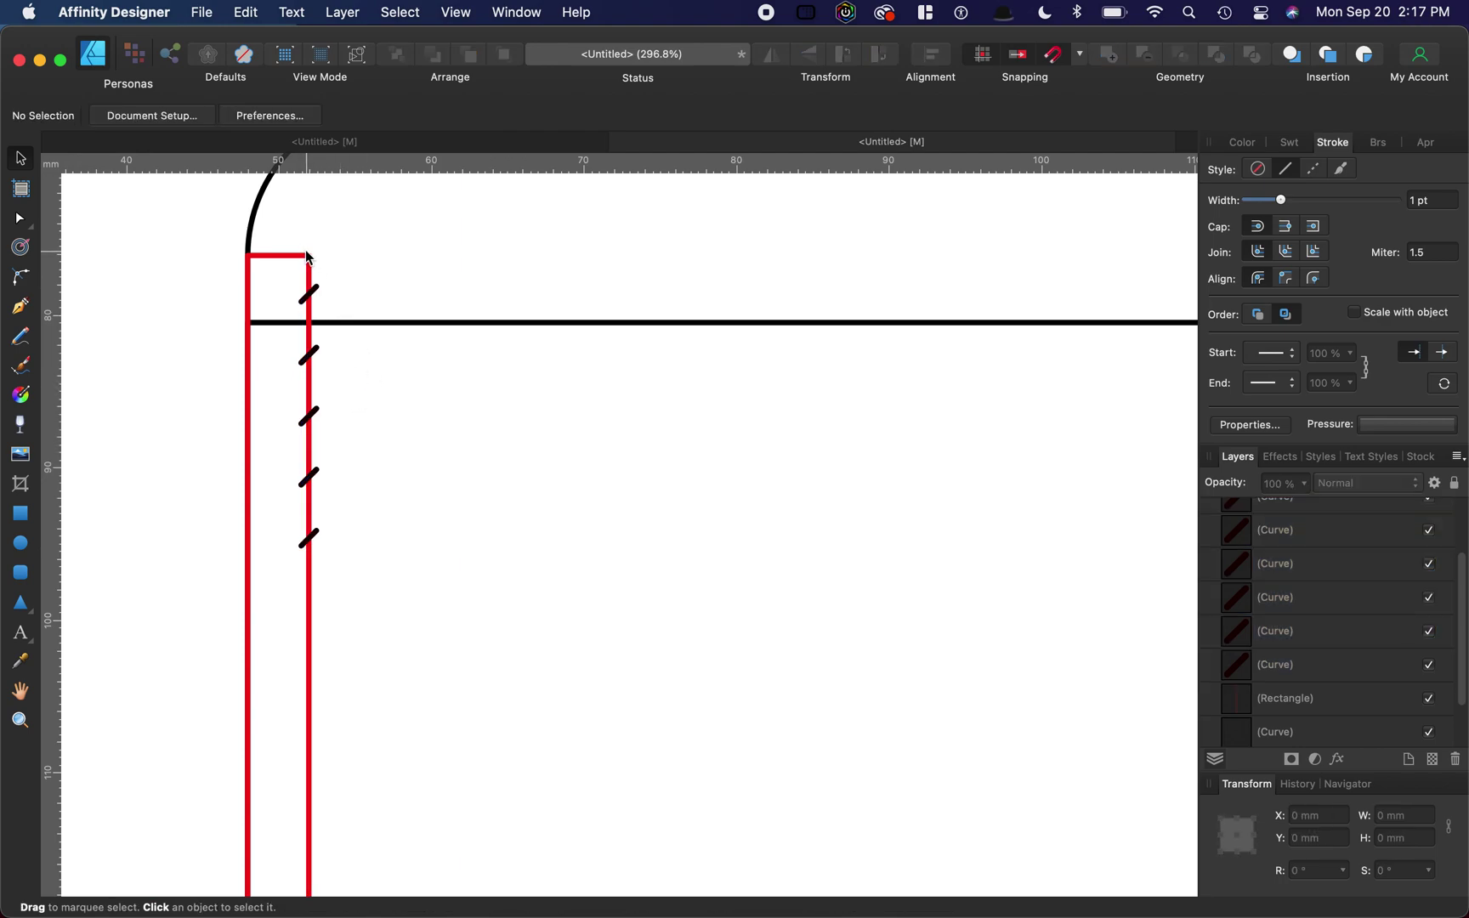
scroll(308, 257, "down", 5)
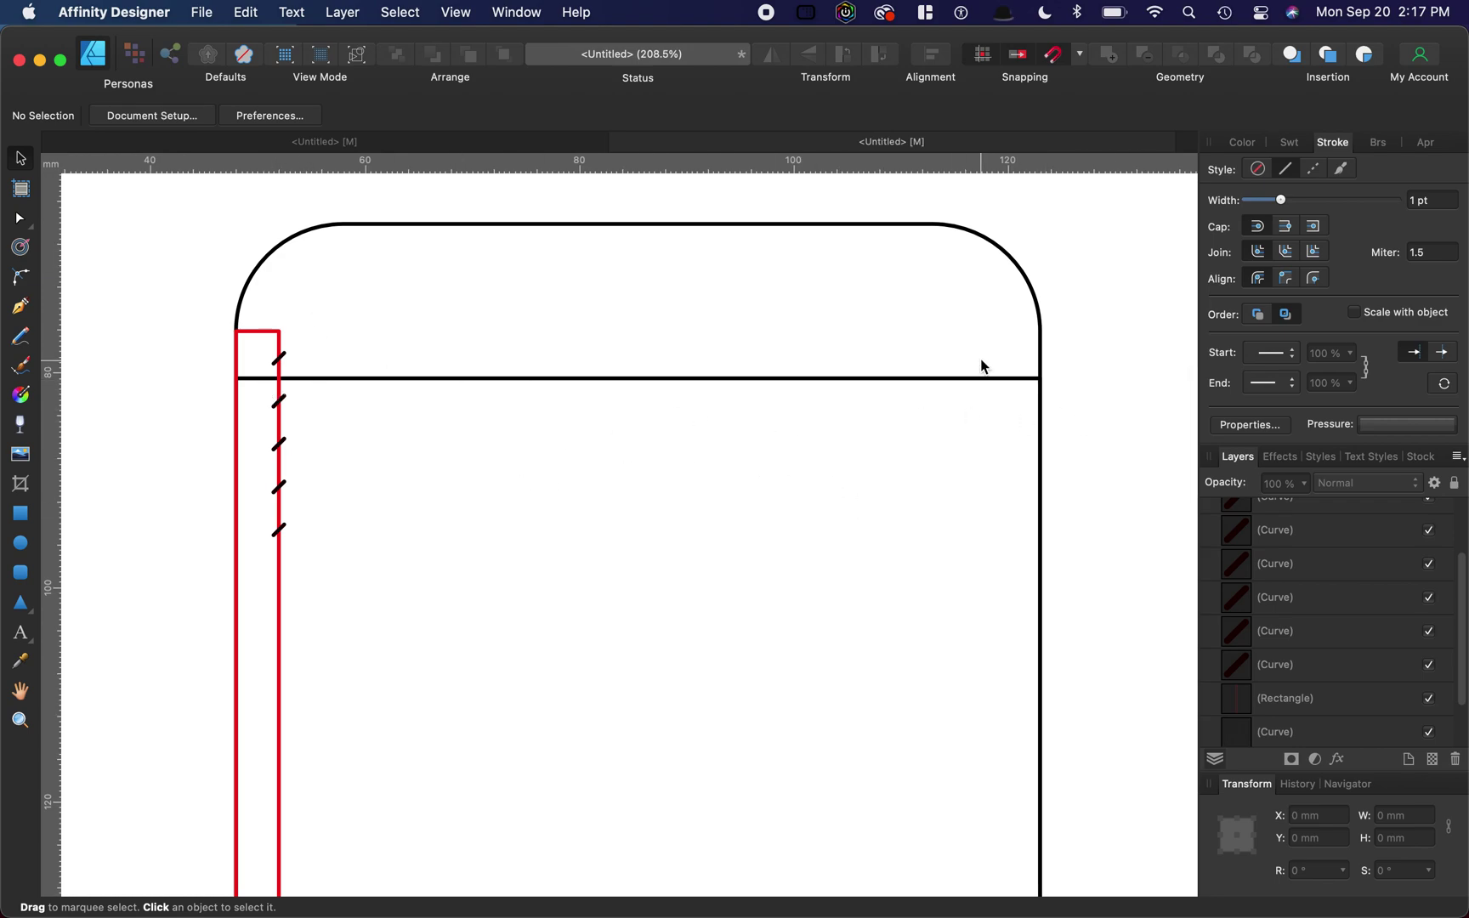
- Drag the red rounded card from the page's right onto the body, centred just below the top
scroll(1025, 416, "down", 4)
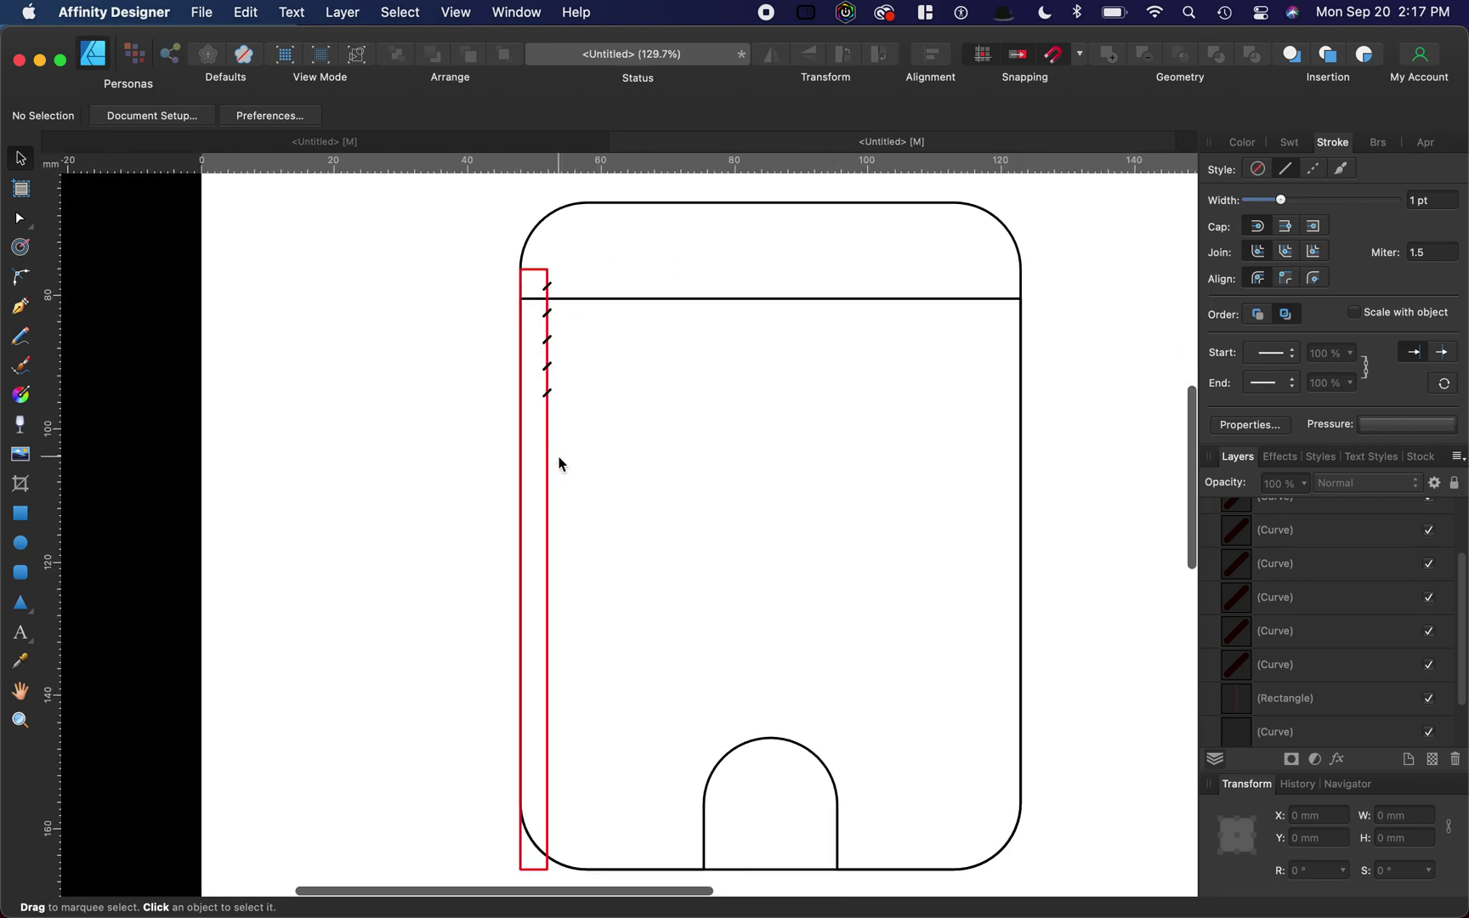
scroll(558, 464, "down", 2)
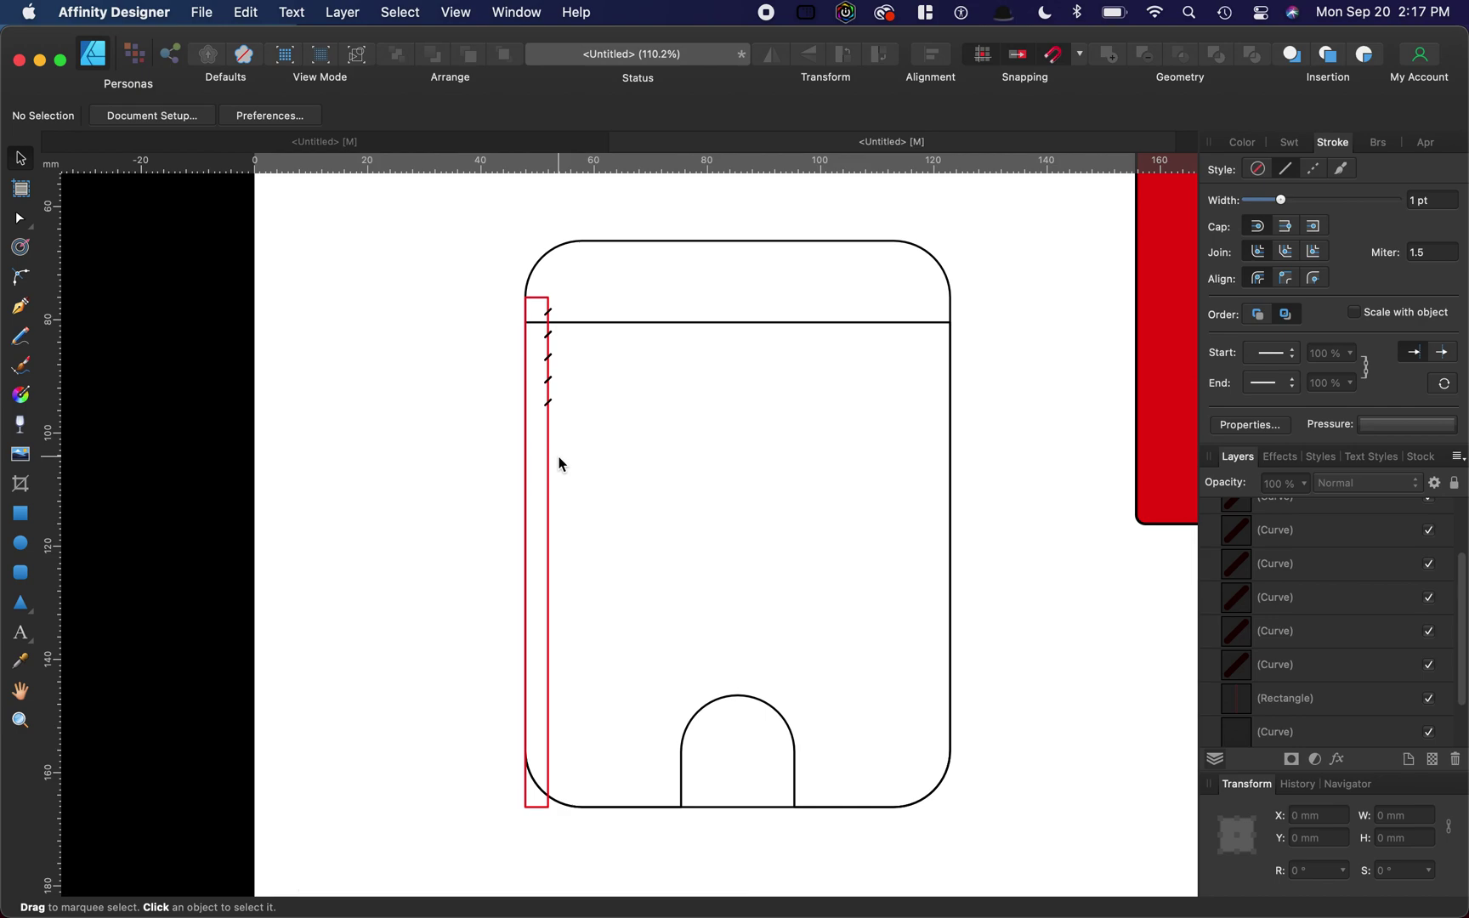
scroll(559, 463, "right", 2)
scroll(558, 463, "right", 3)
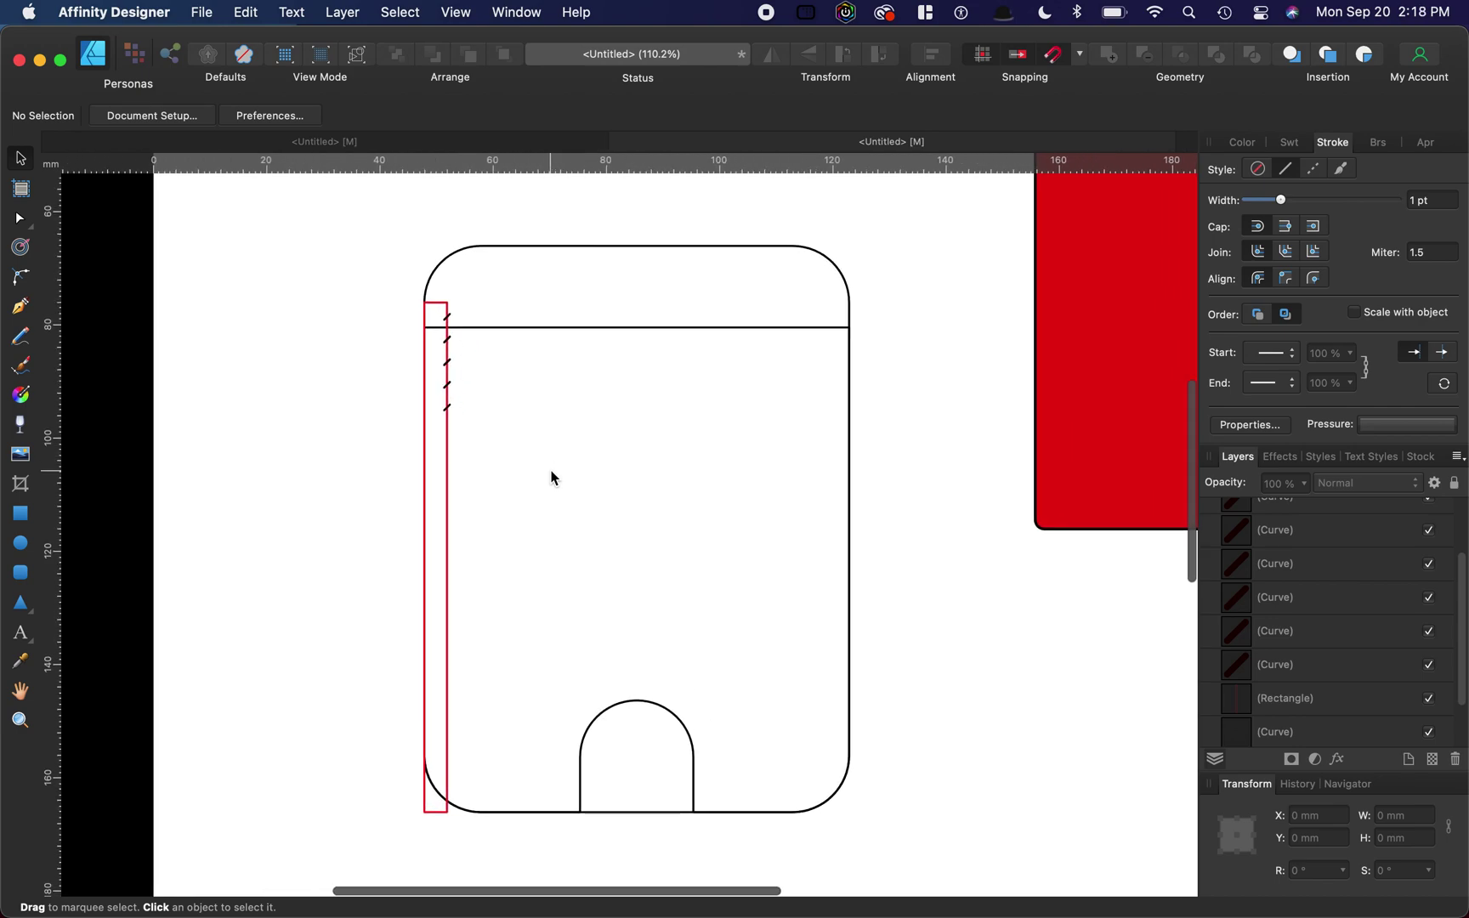
scroll(551, 477, "down", 1)
scroll(551, 477, "right", 2)
scroll(551, 478, "down", 2)
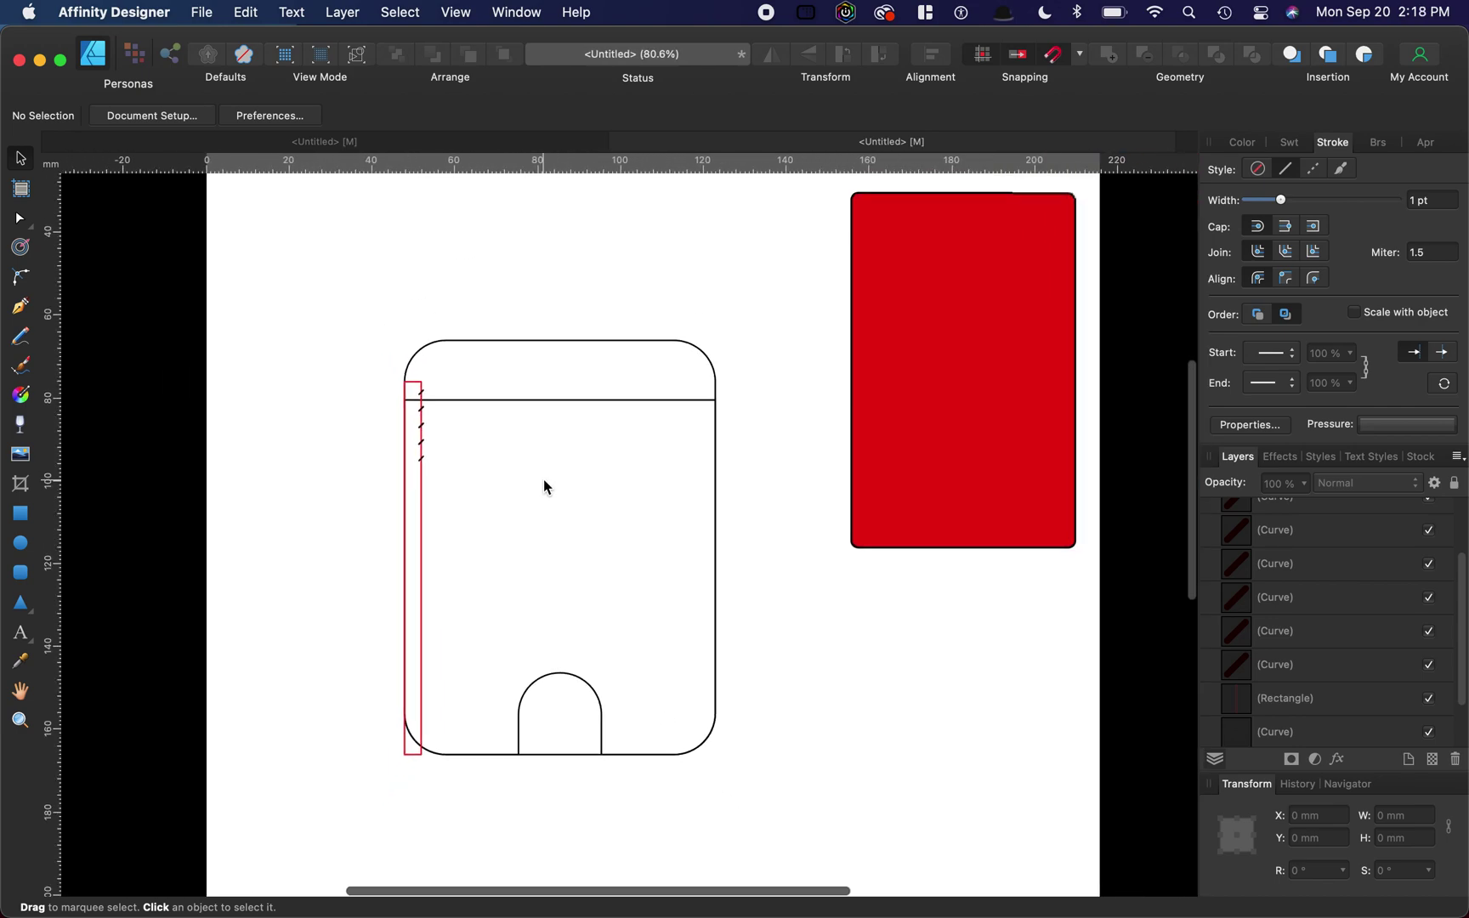
left_click_drag(955, 389, 593, 557)
left_click(891, 462)
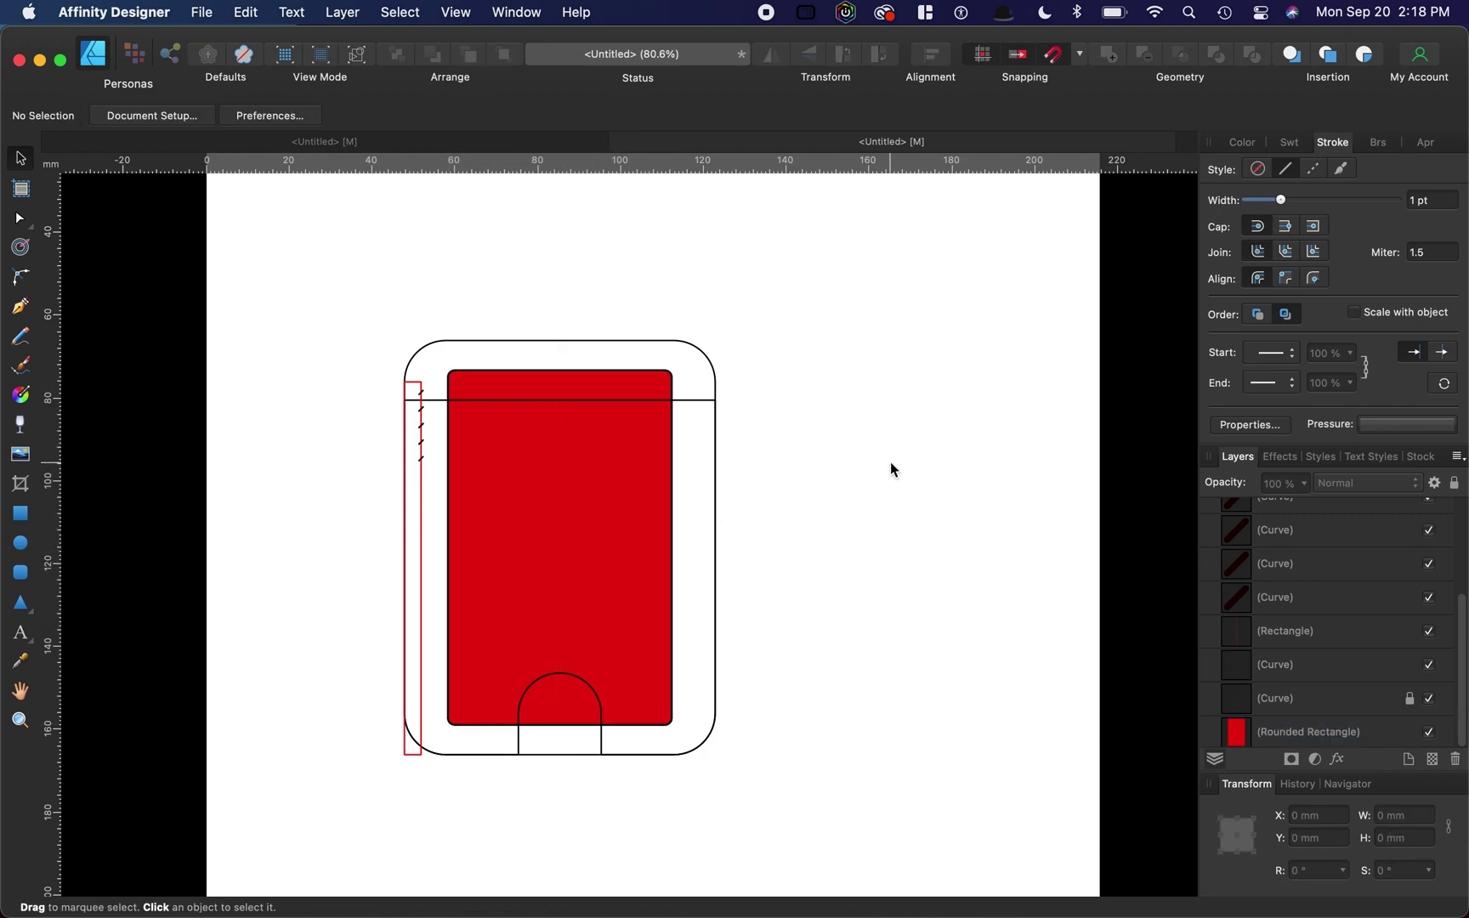